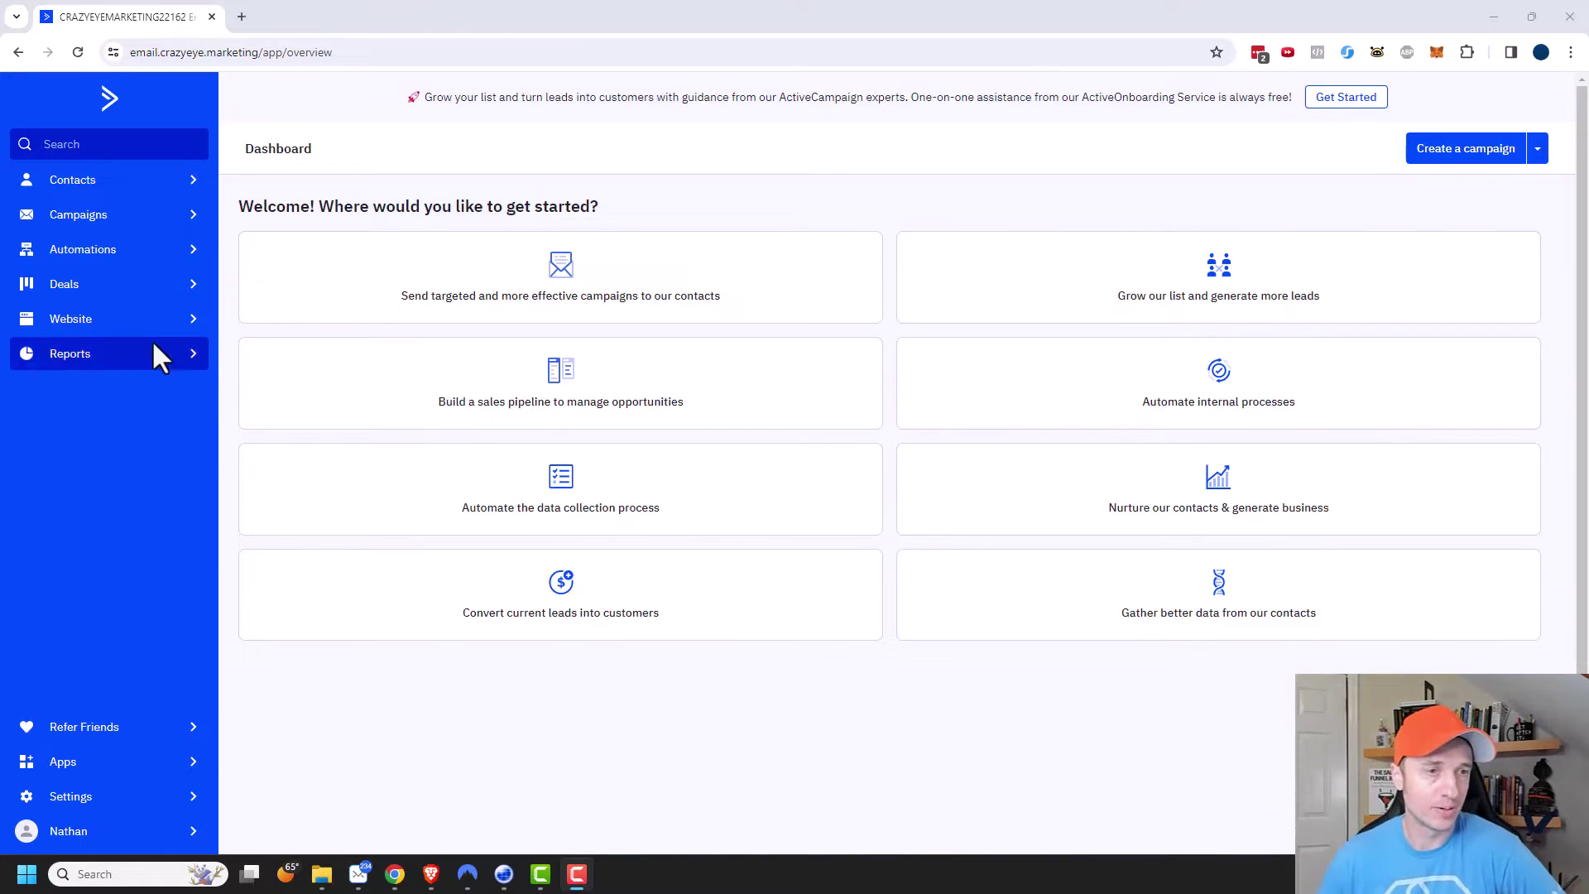
- Start a new form from the Website Forms page
left_click(83, 331)
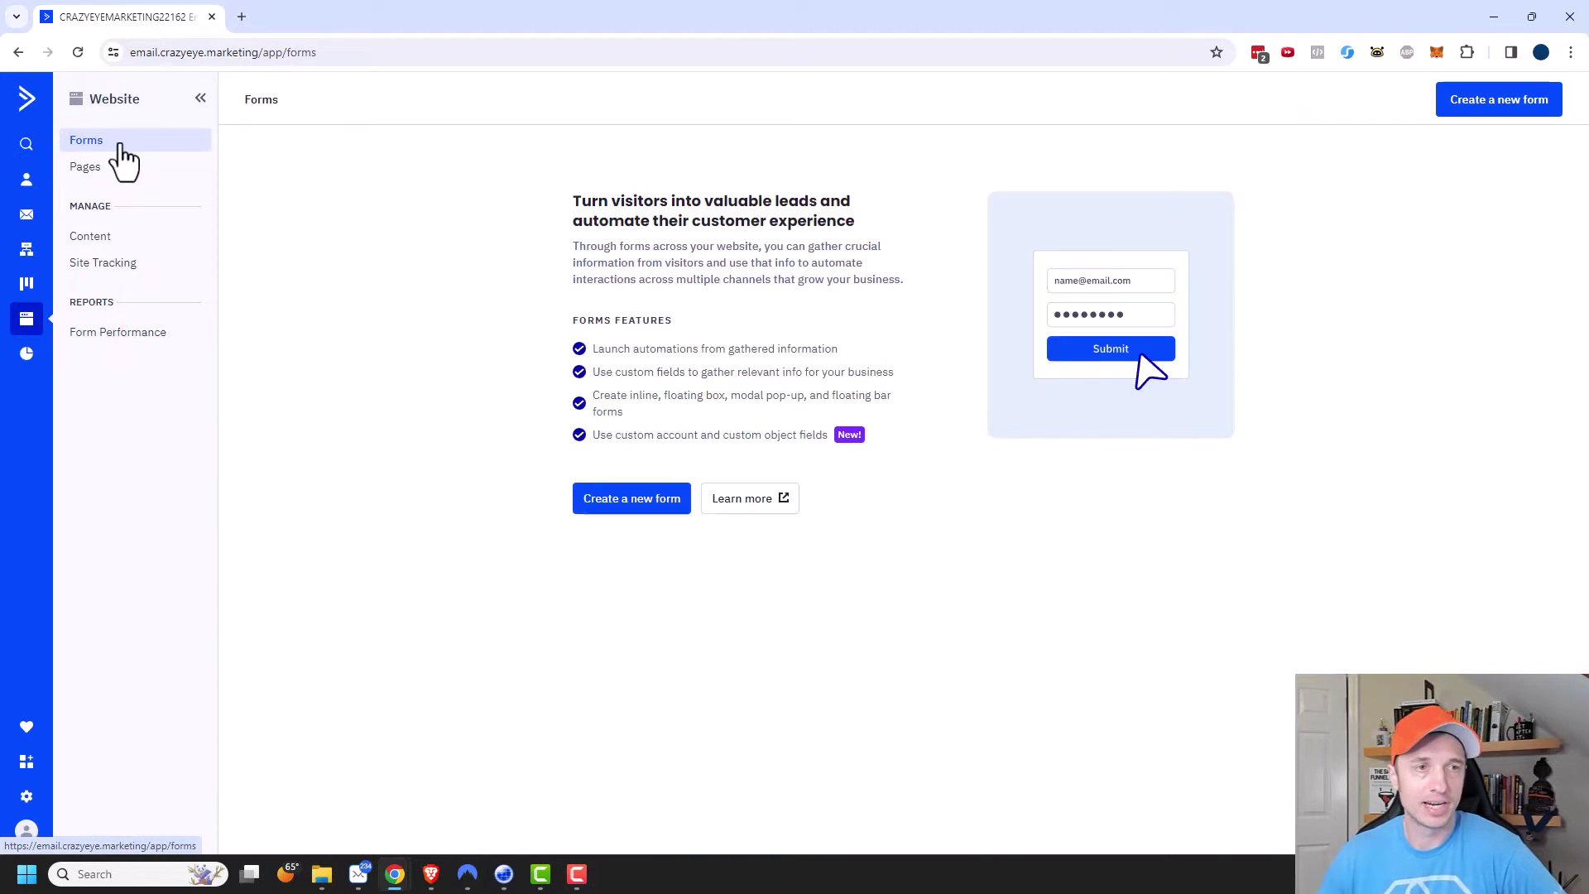
left_click(626, 522)
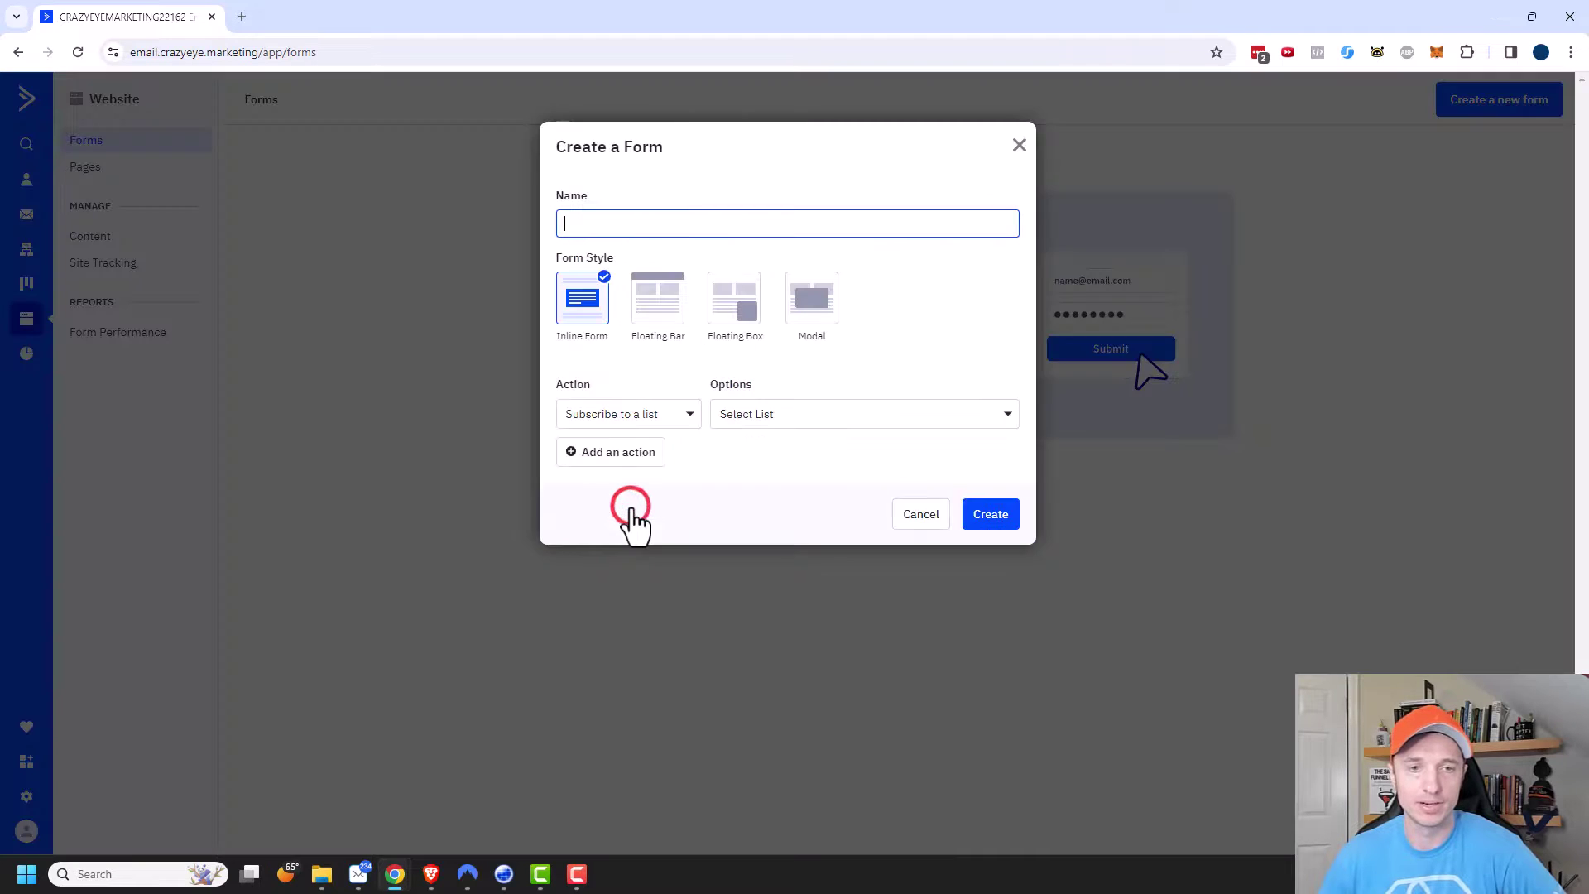
- Name the form 'LM: Free Sales Funnels' and keep Inline Form after comparing Floating Bar, Floating Box and Modal
left_click(731, 220)
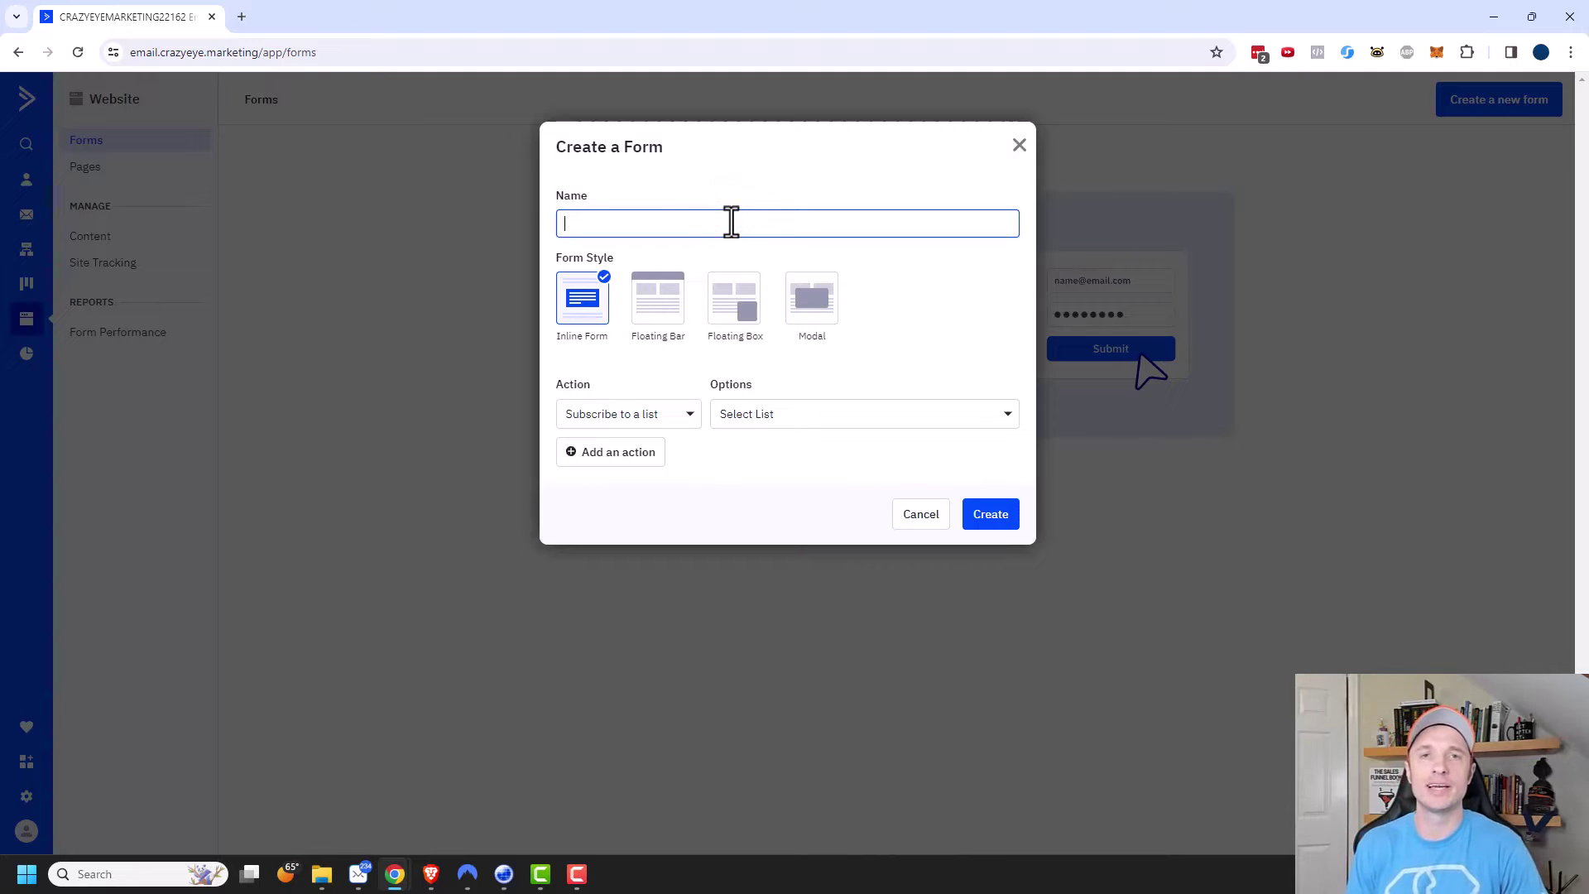
type("LM: Free Sales Funnels")
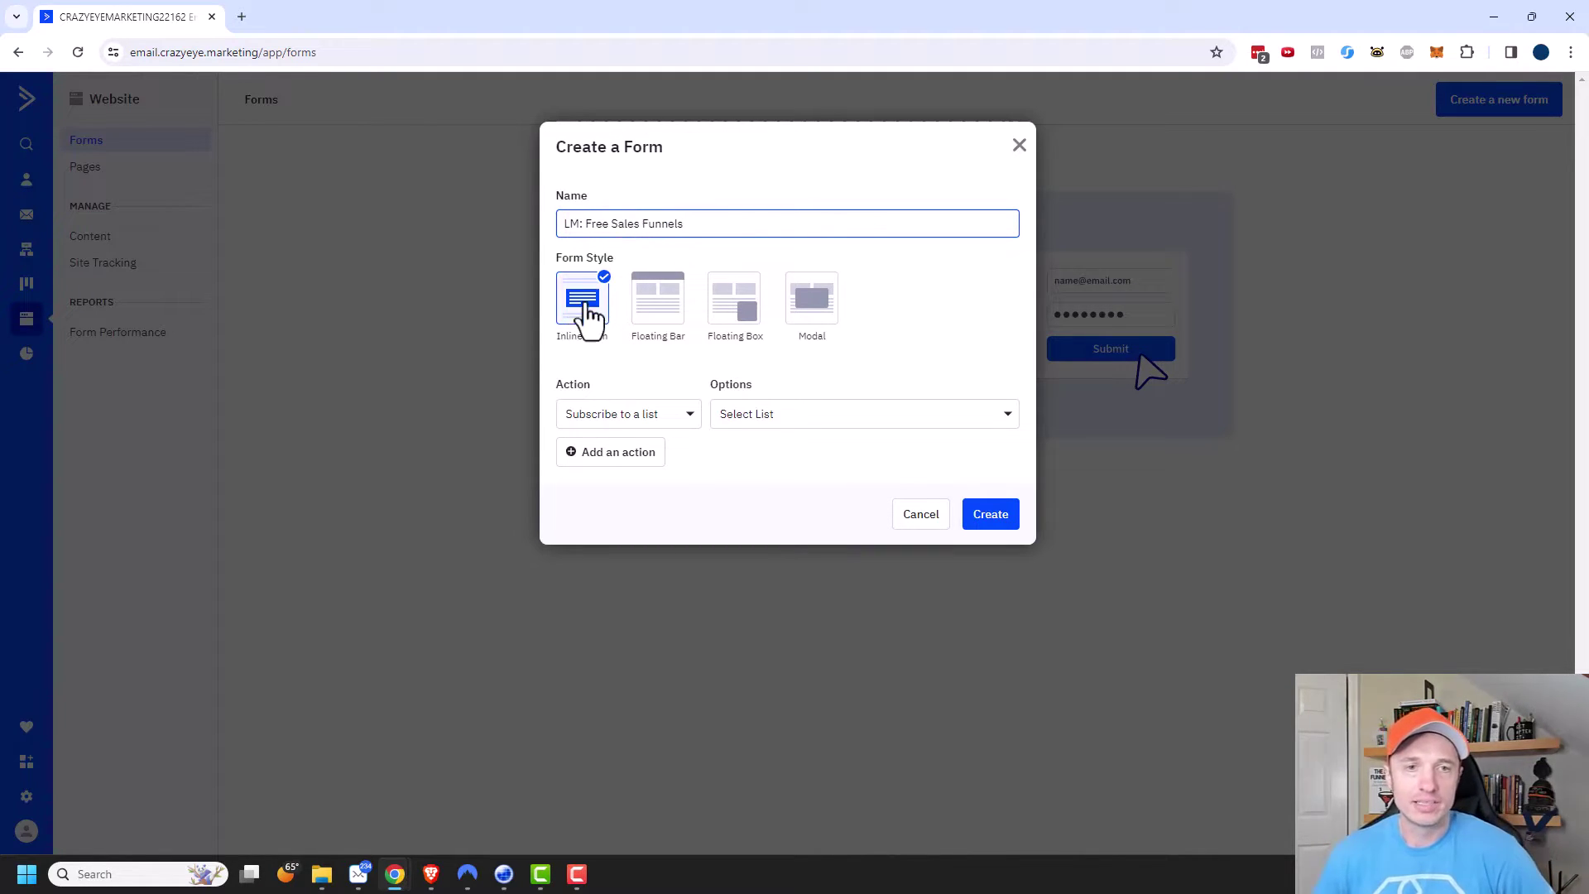
left_click(650, 316)
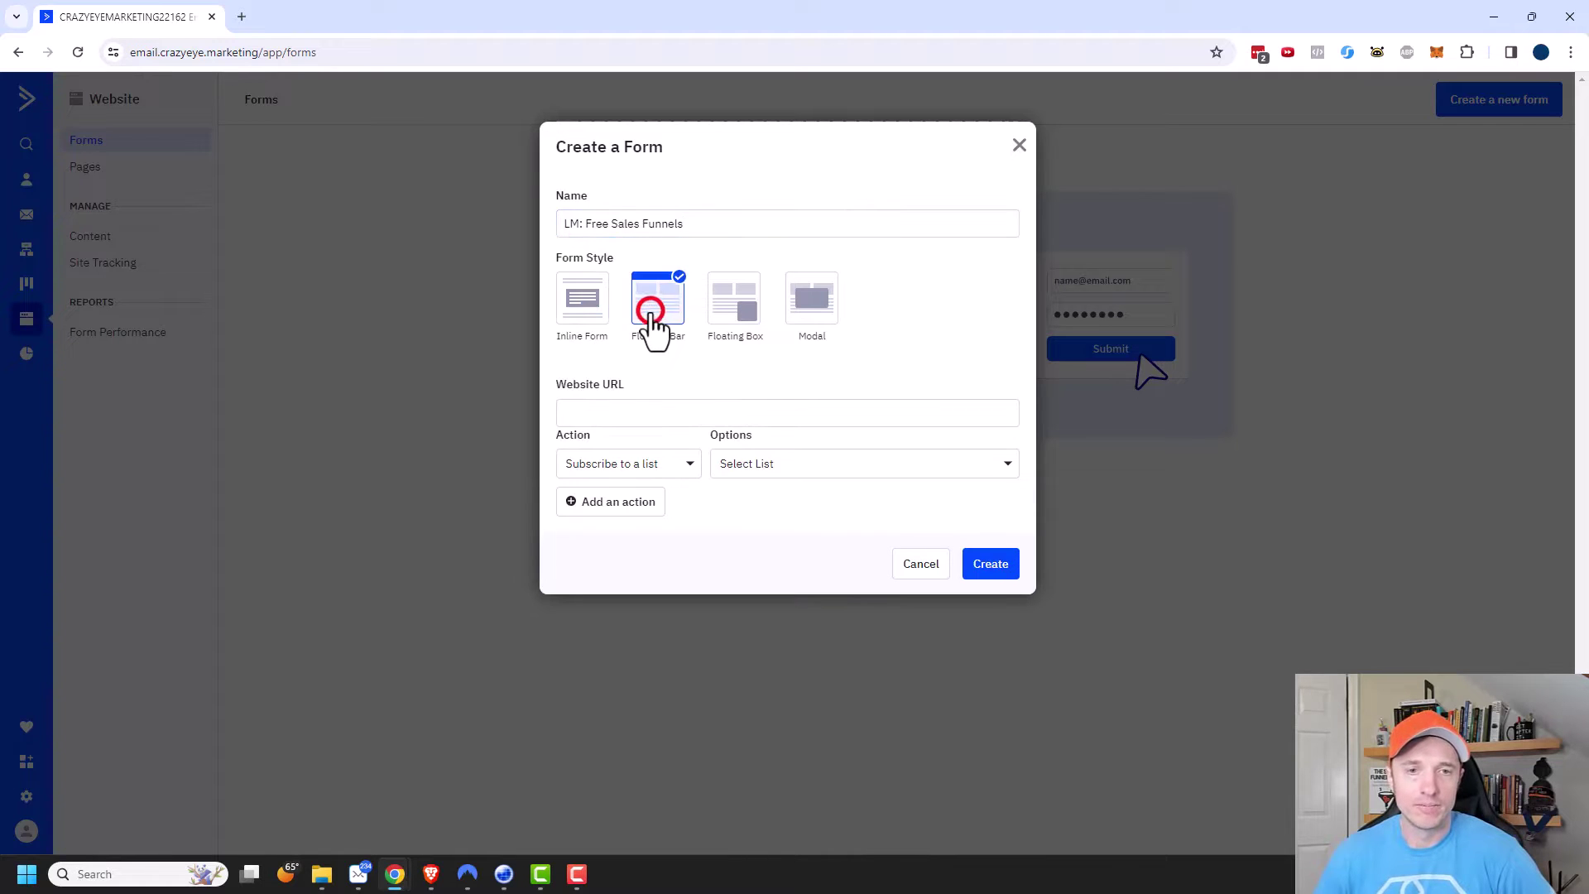
left_click(719, 308)
left_click(803, 308)
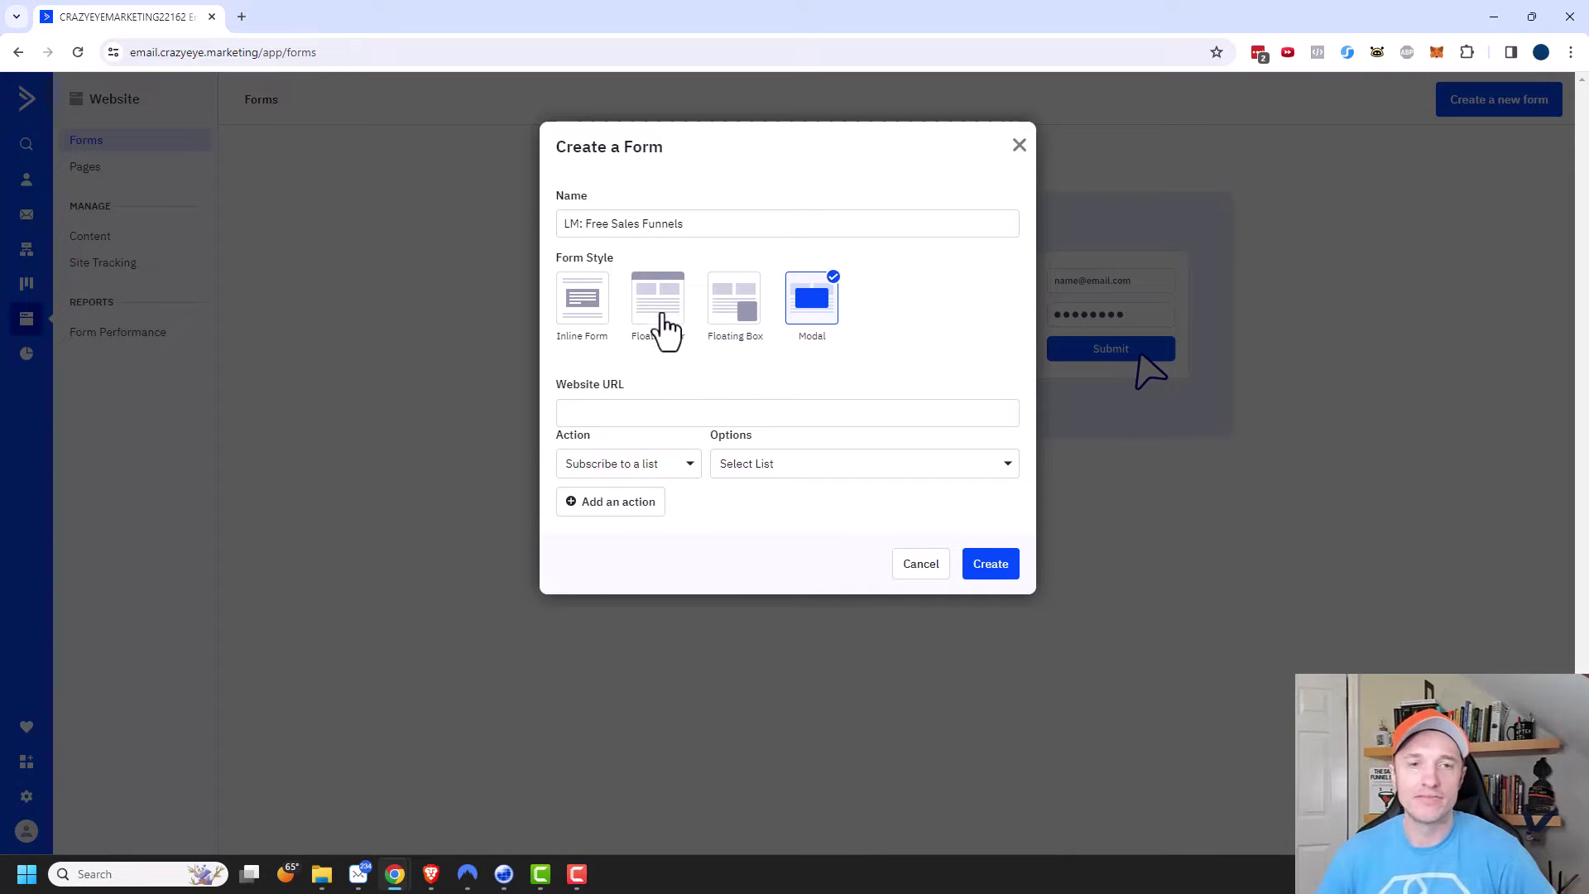
left_click(584, 313)
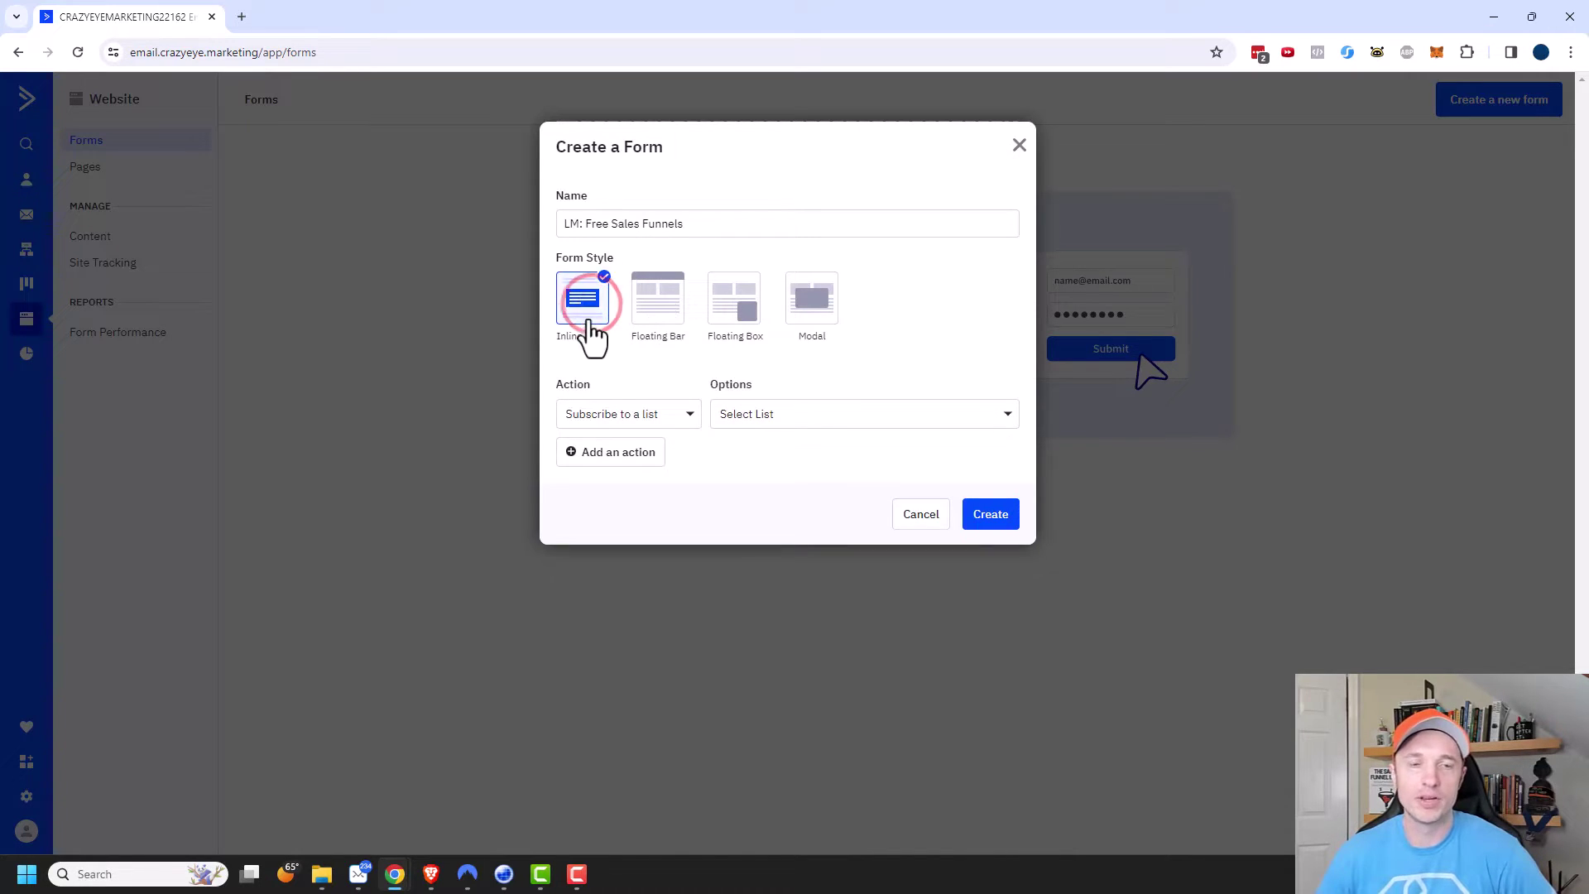
left_click(659, 314)
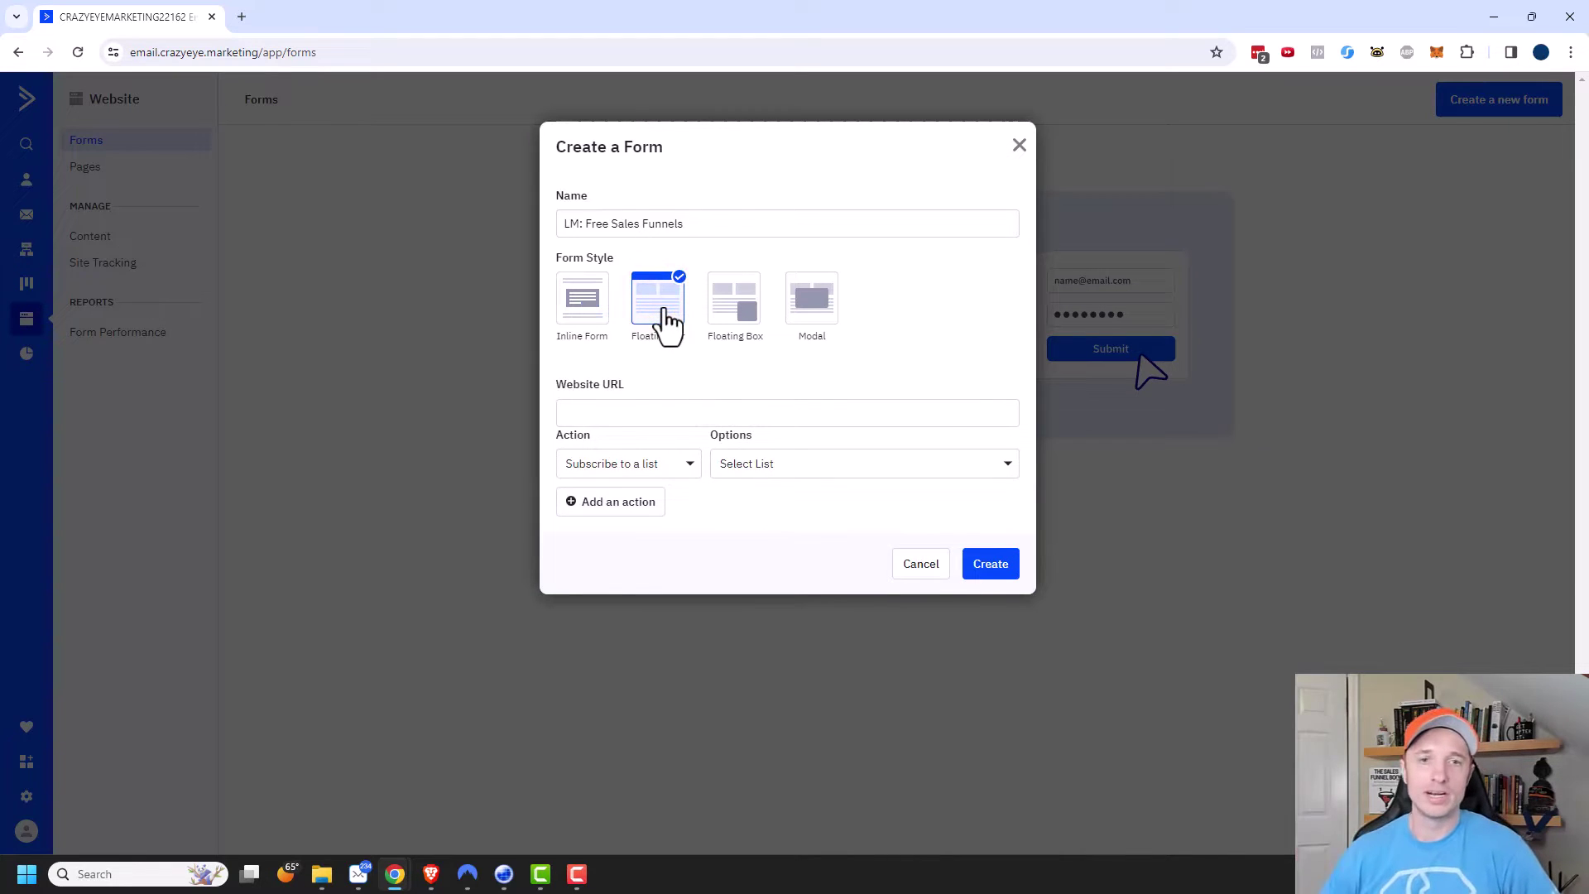
left_click(749, 306)
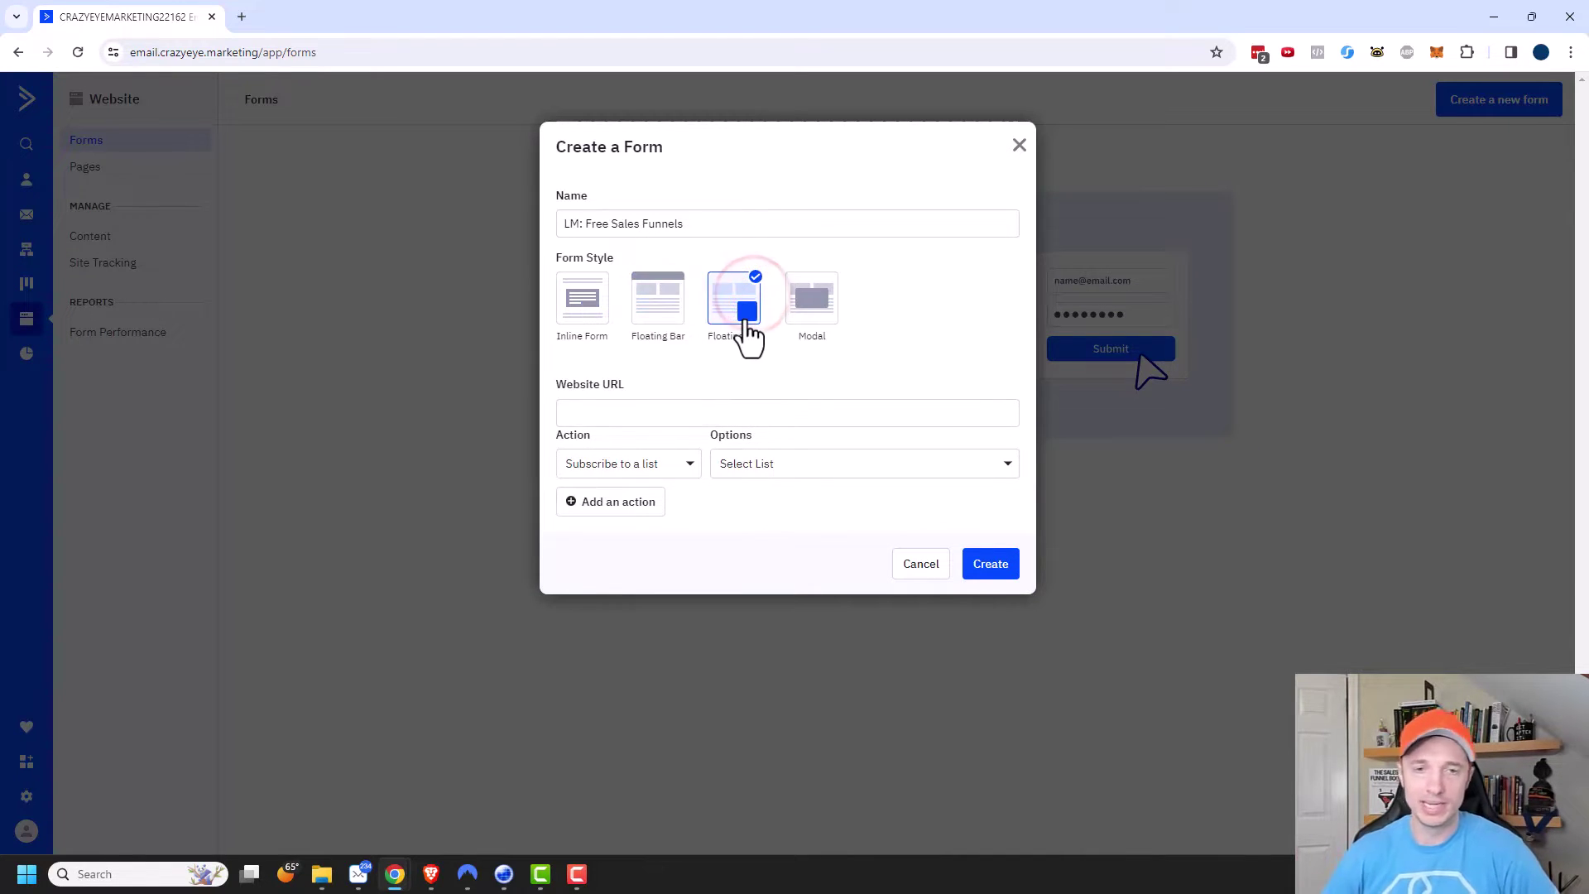
left_click(824, 323)
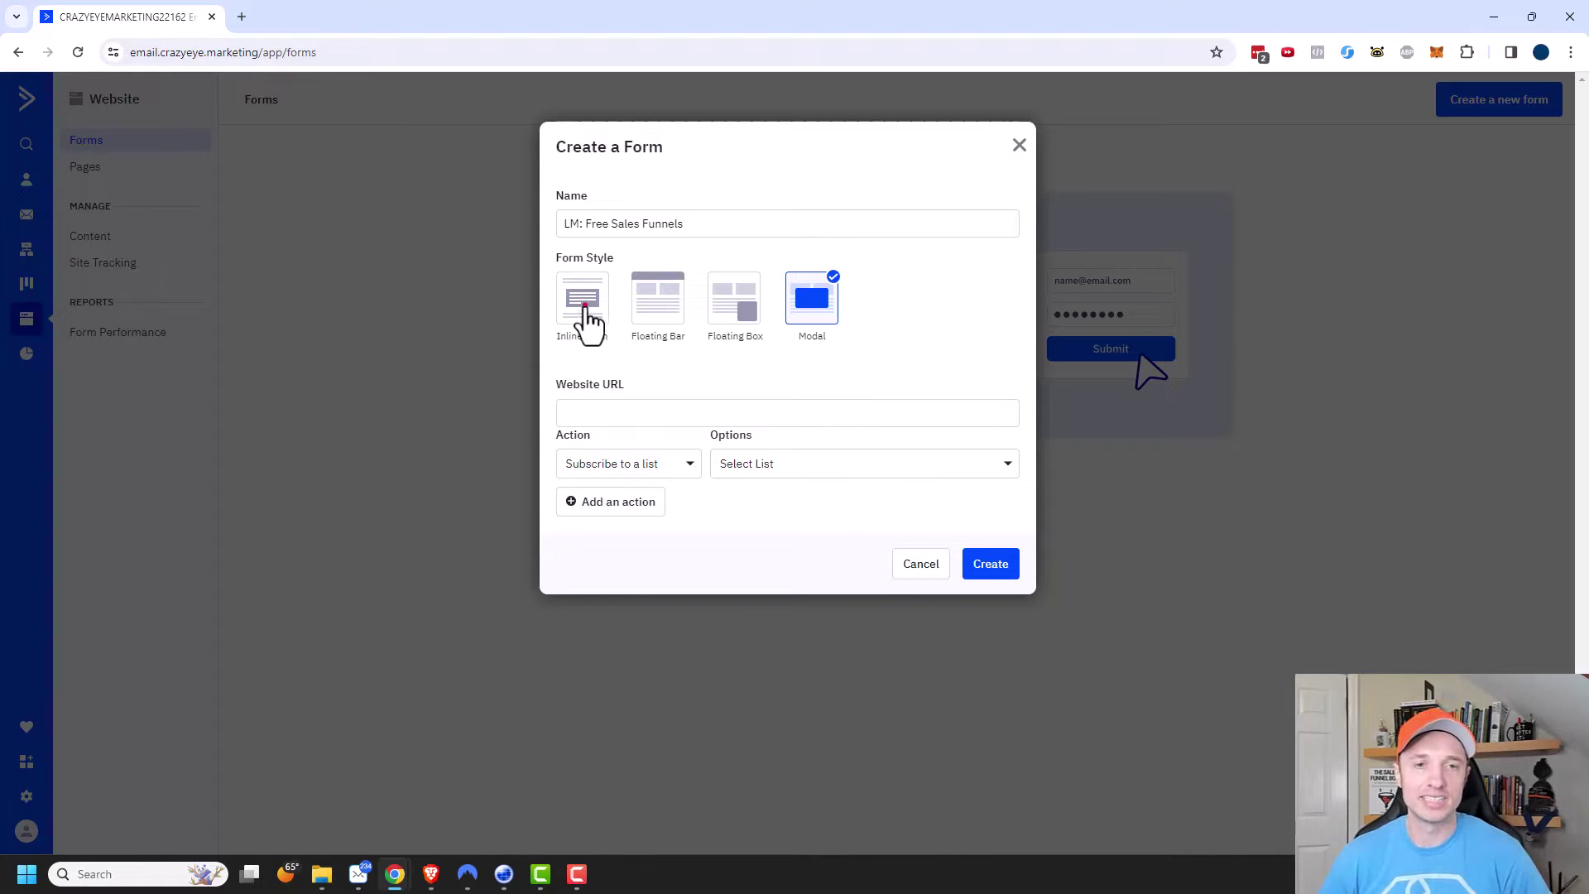
left_click(585, 307)
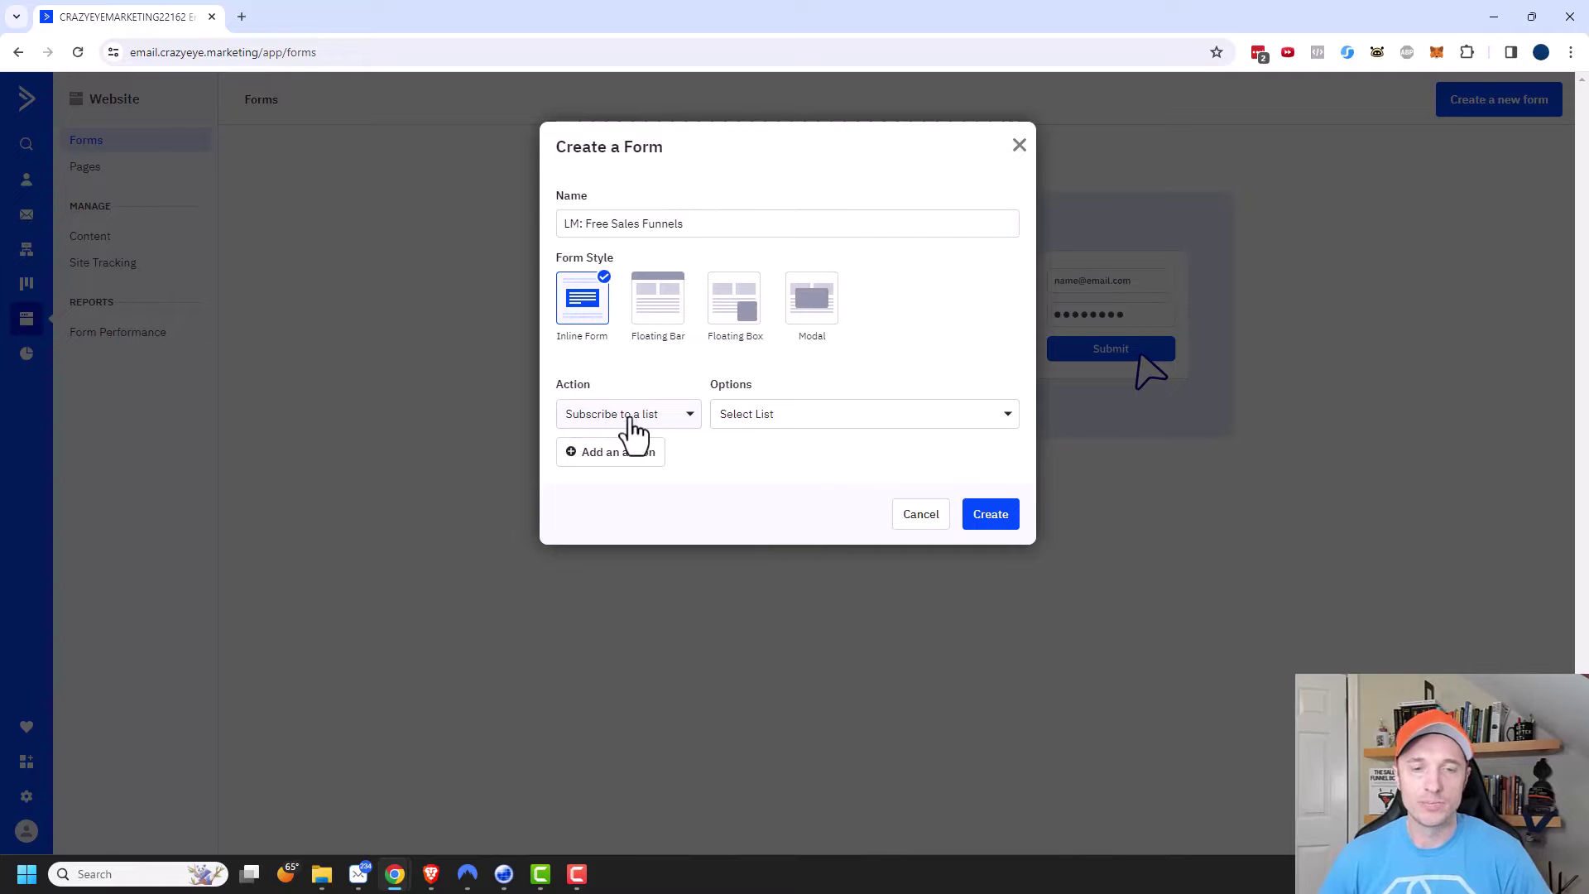
- Subscribe signups to the Crazy Eye Marketing list and add the 'LM: Free Sales Funnels' tag
left_click(917, 418)
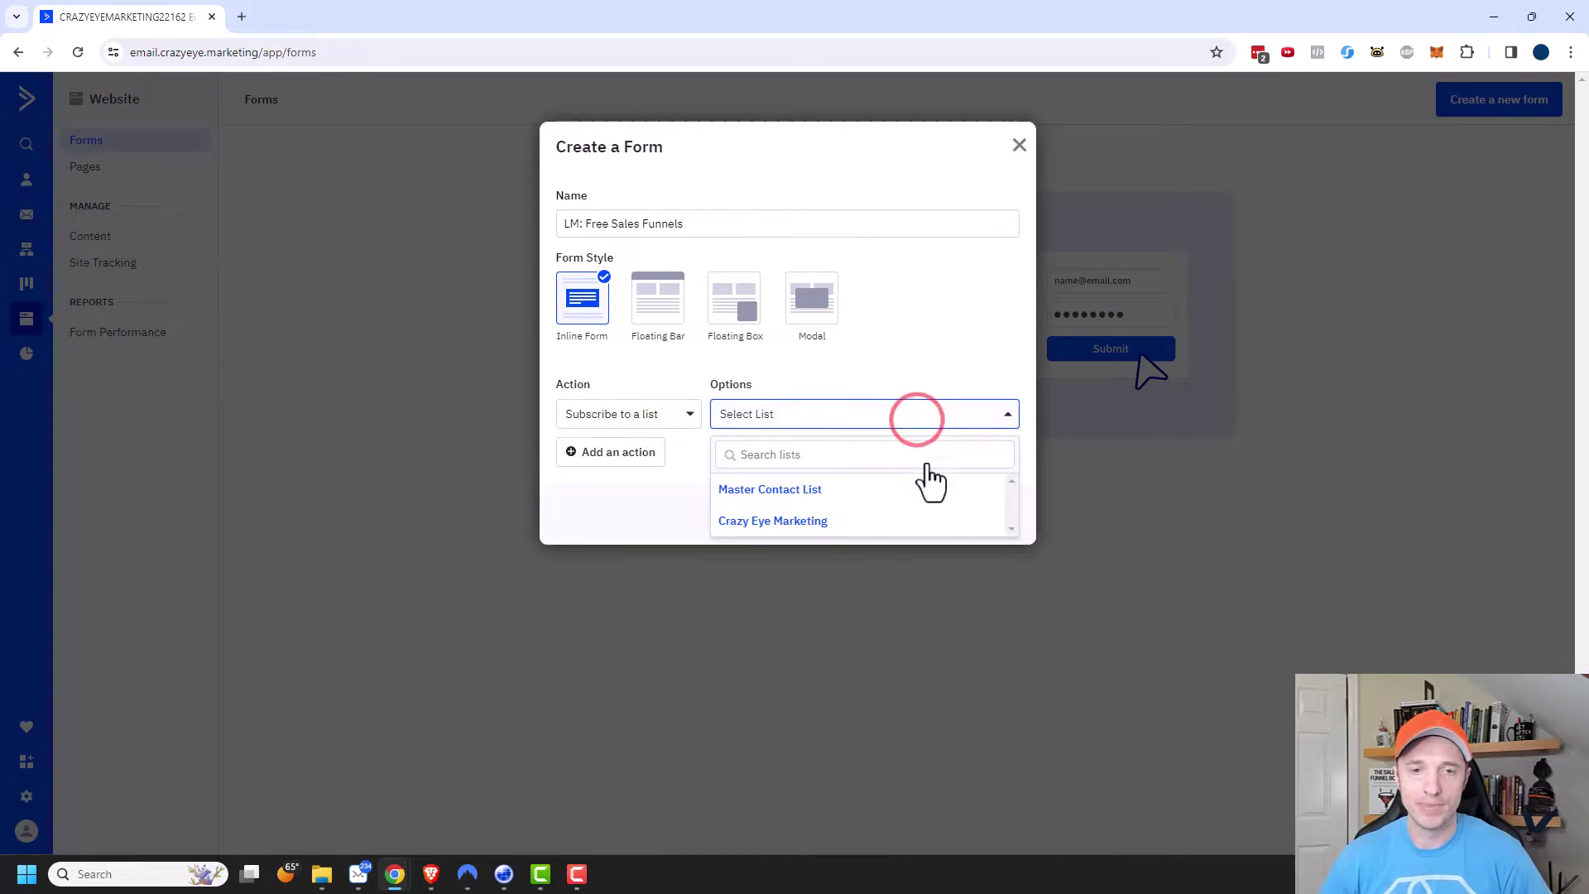
left_click(792, 521)
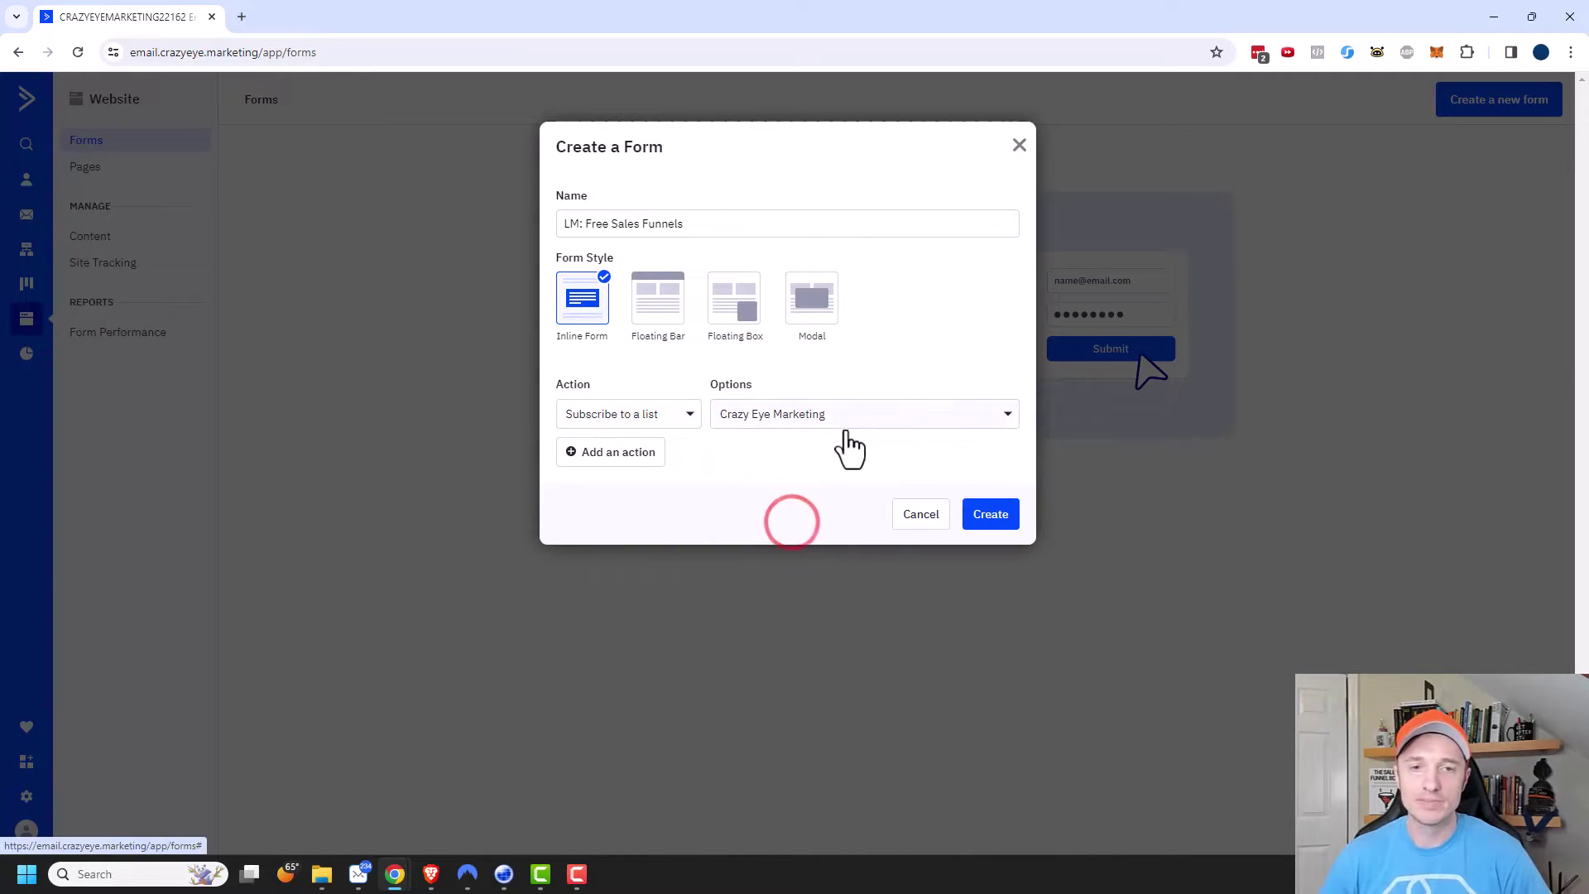
left_click(619, 454)
left_click(627, 444)
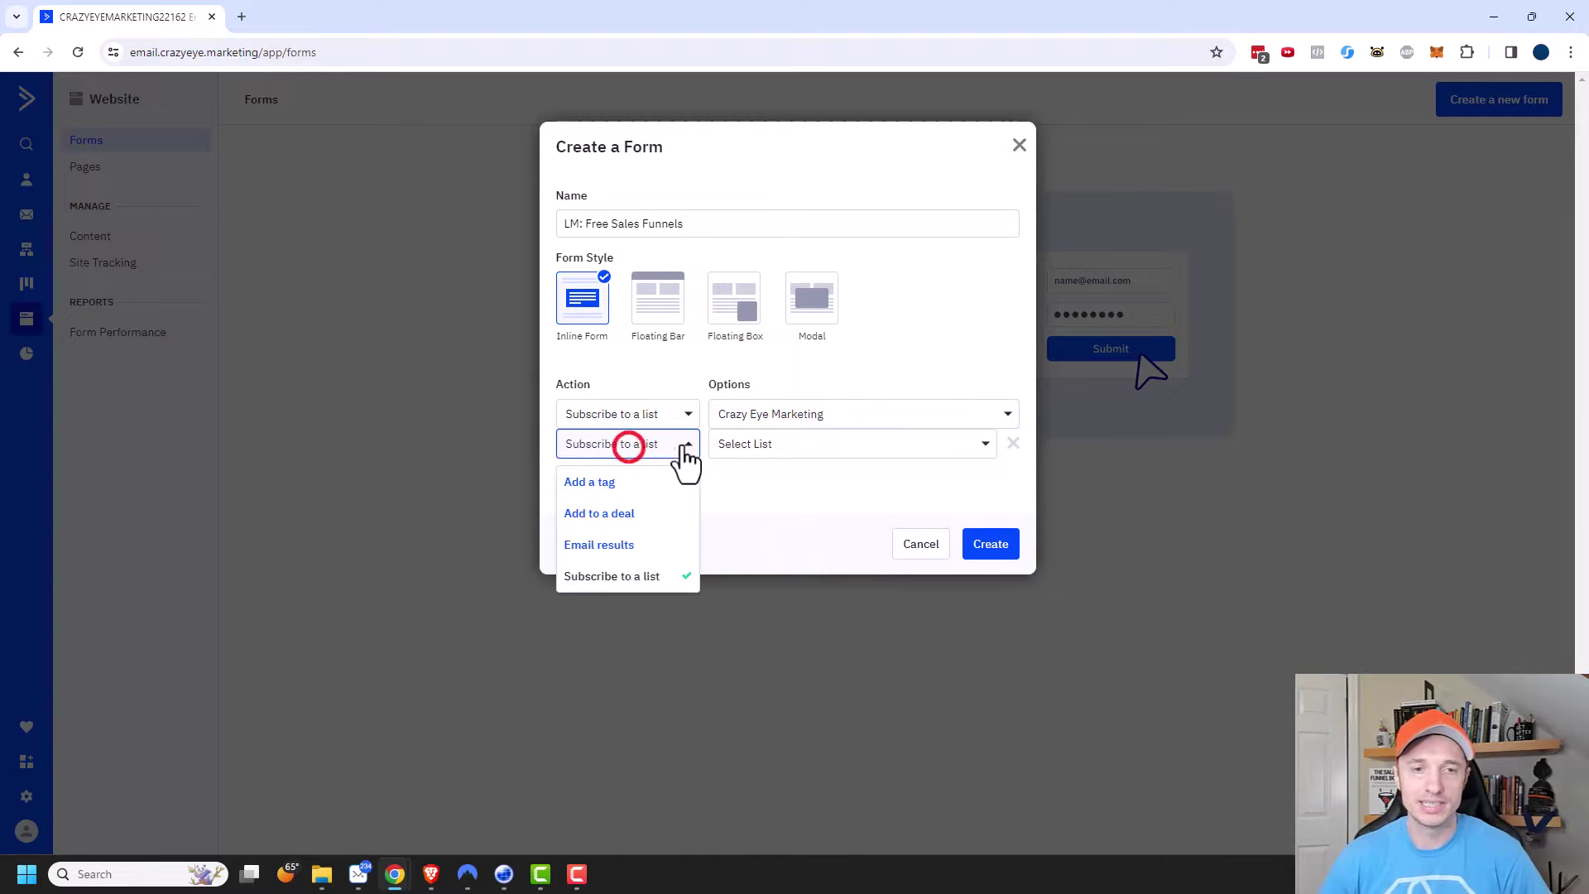
left_click(610, 483)
left_click(755, 453)
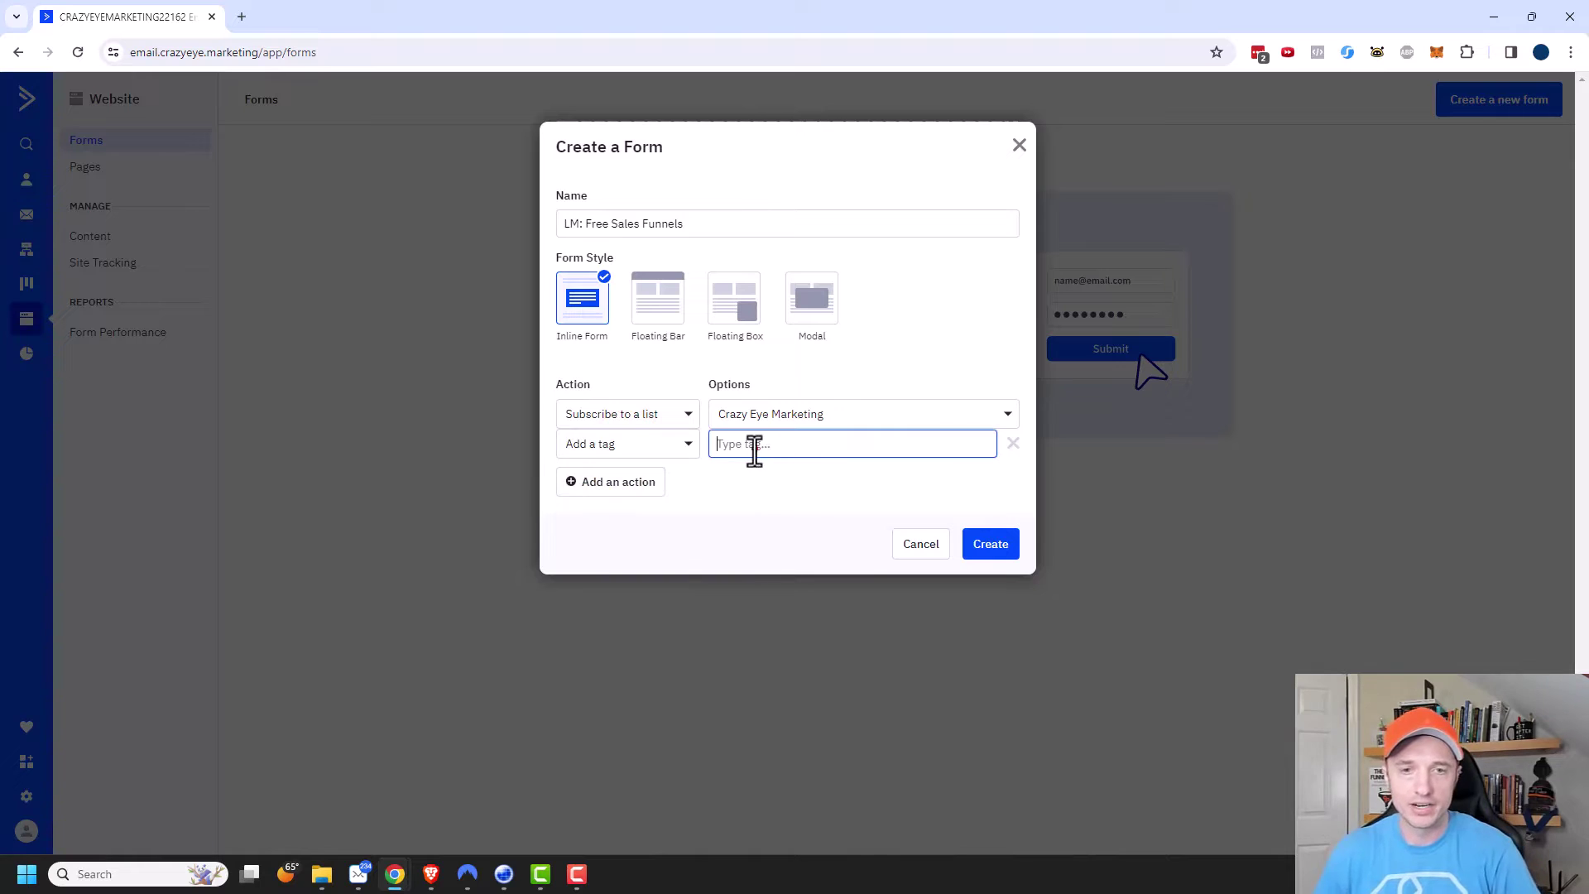
left_click(755, 454)
type("LM")
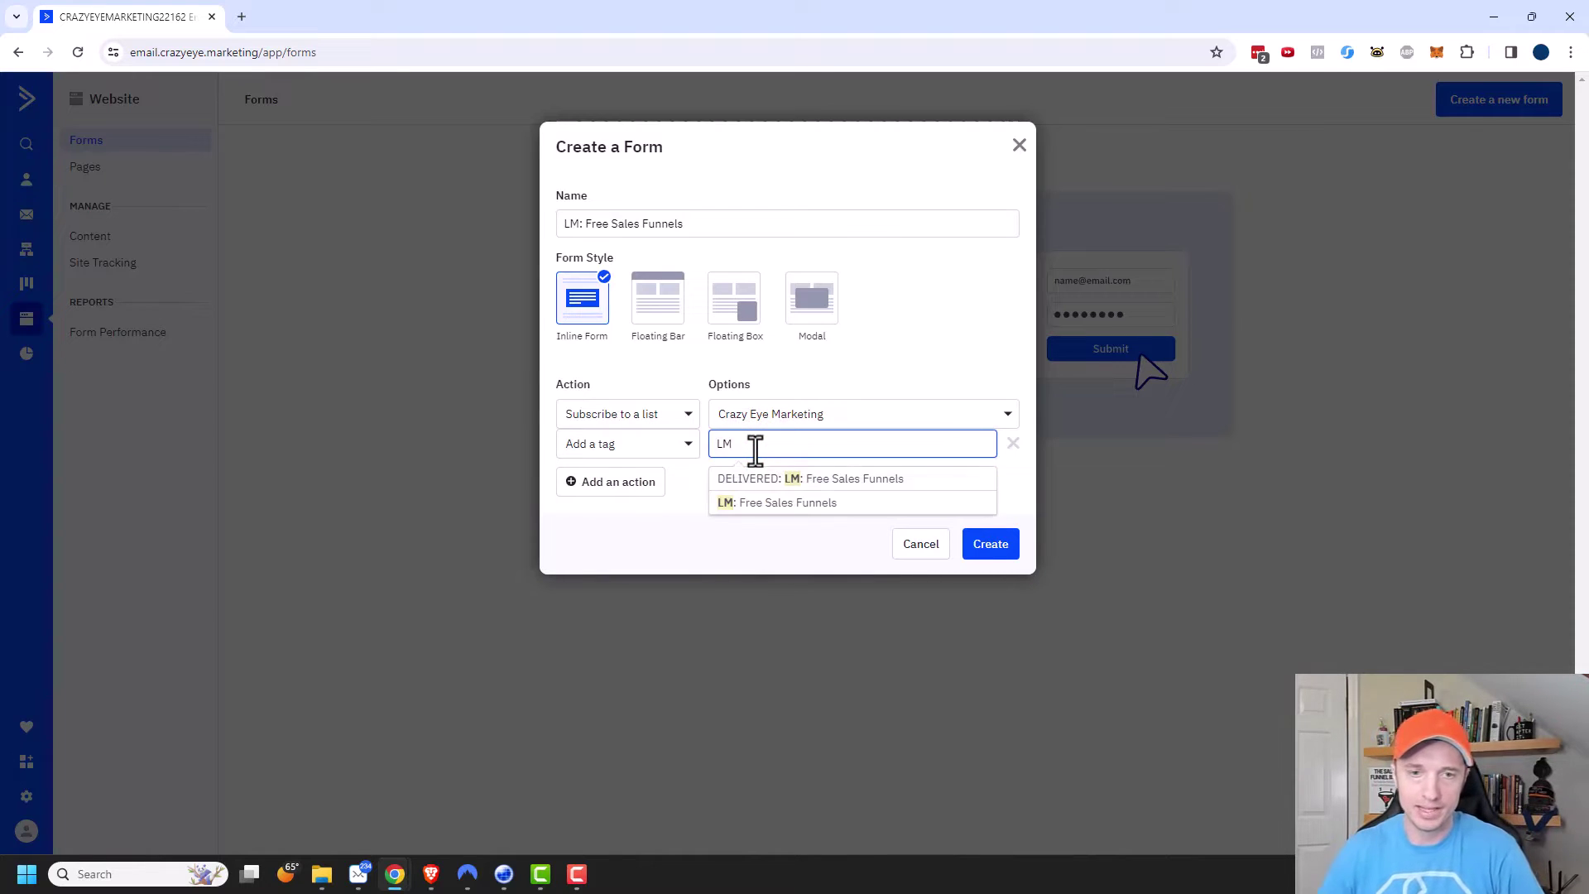
left_click(796, 504)
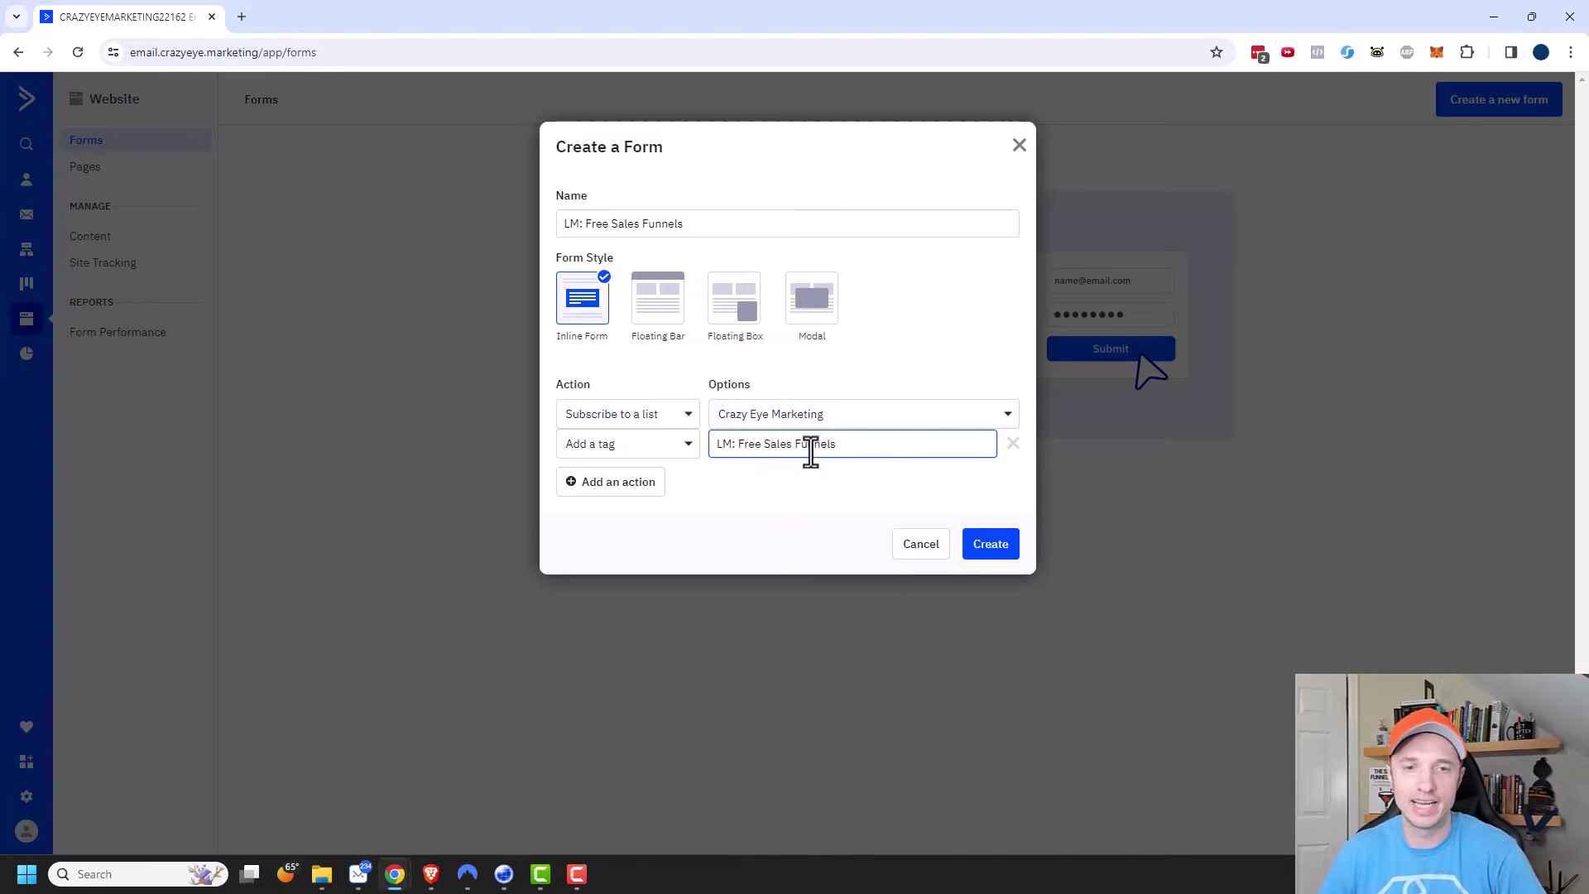
- Remove the extra email-results and empty action rows, then create the form
left_click(610, 488)
left_click(622, 511)
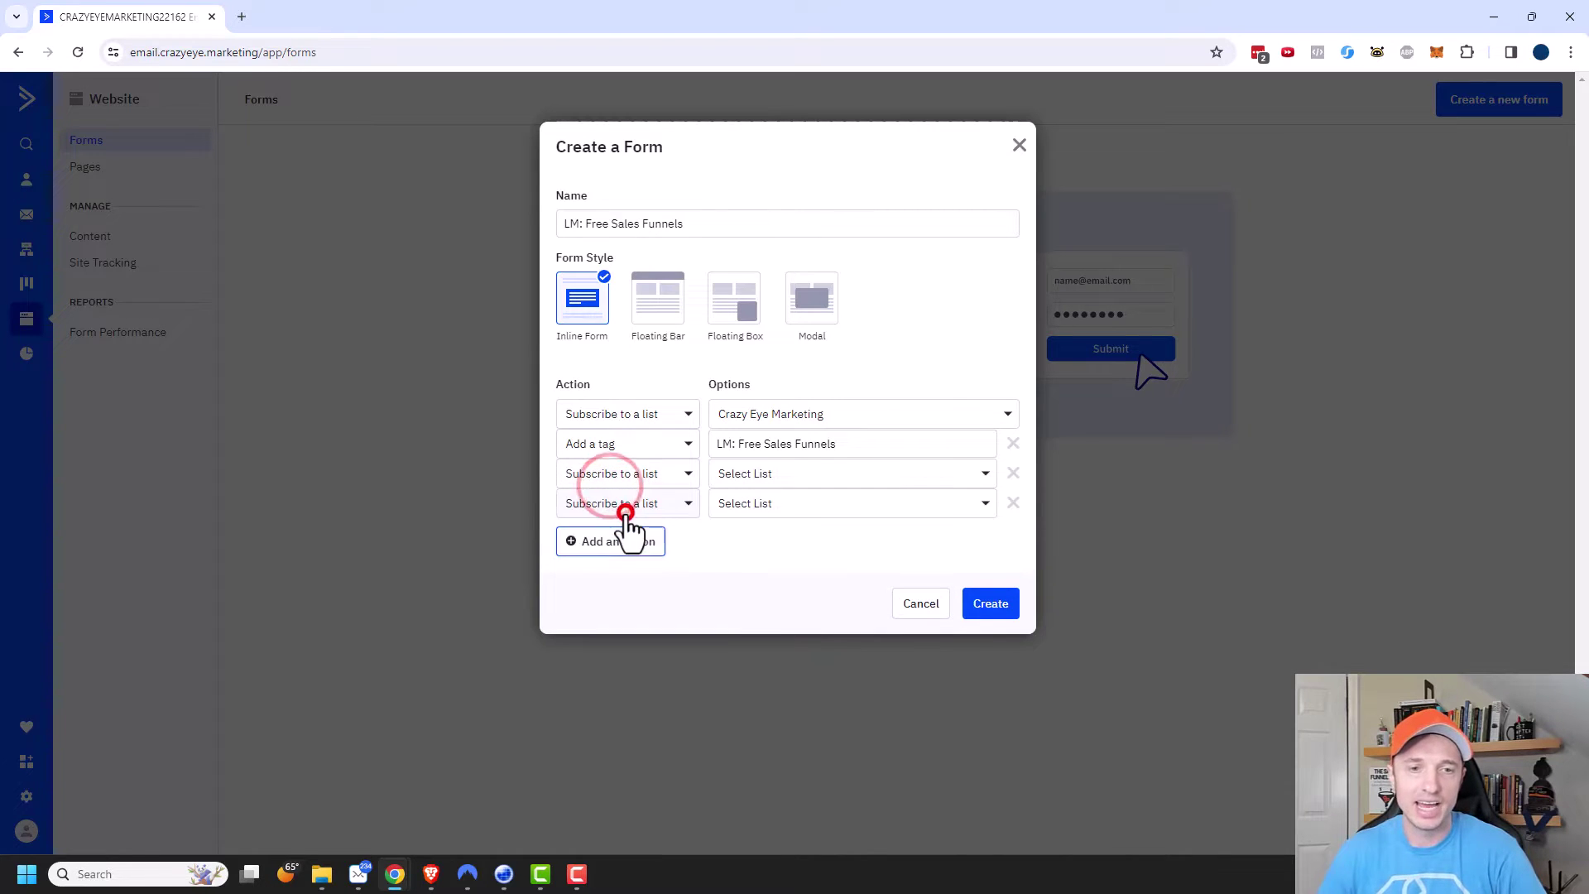
left_click(639, 536)
left_click(662, 486)
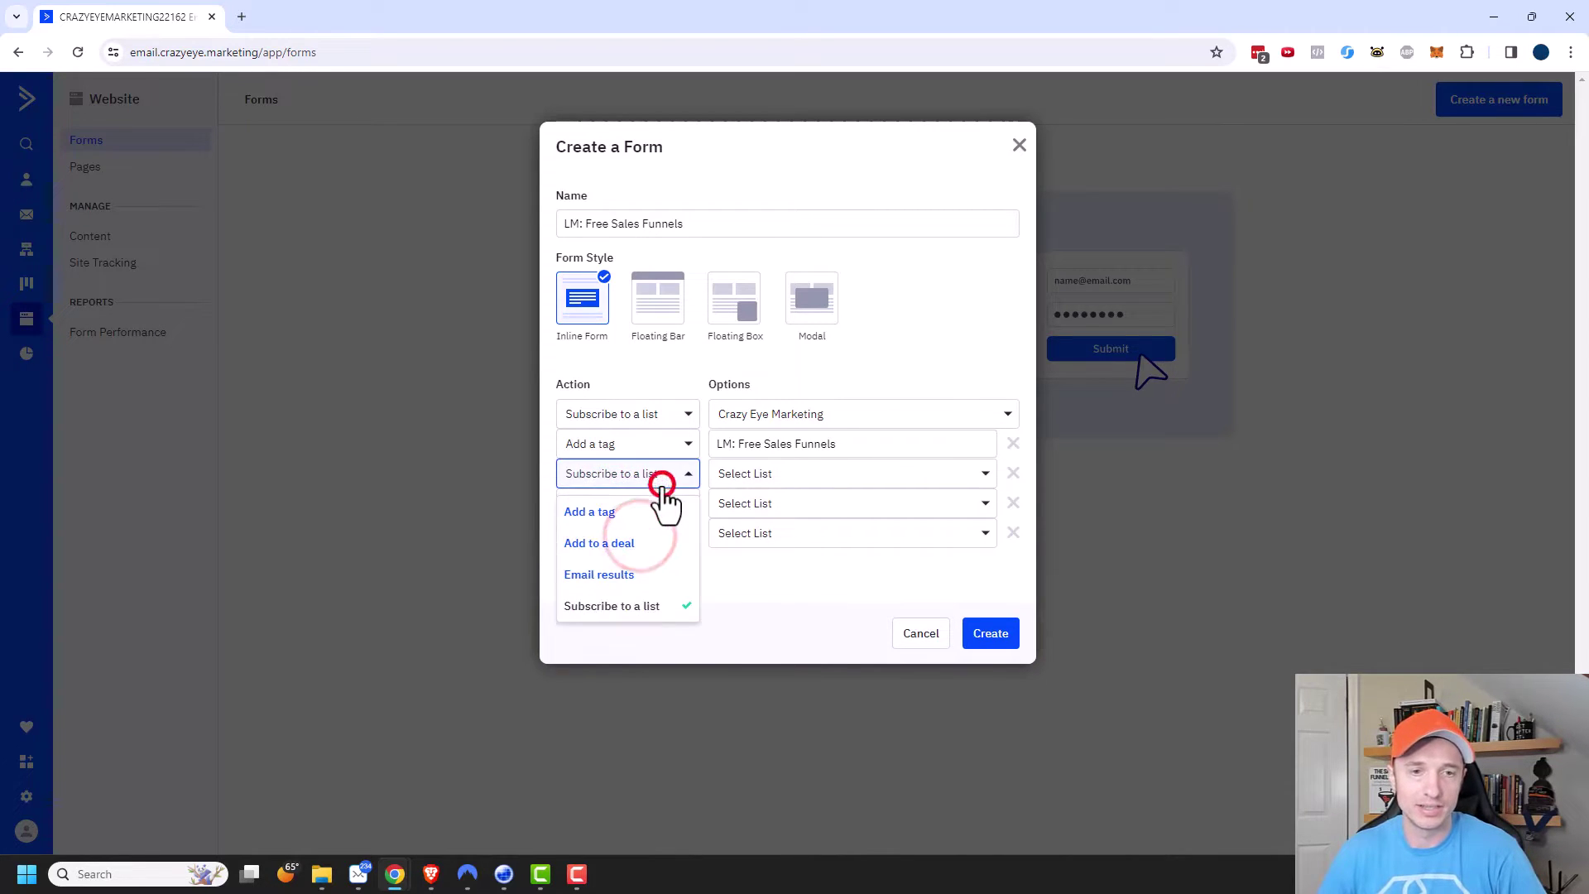
left_click(629, 577)
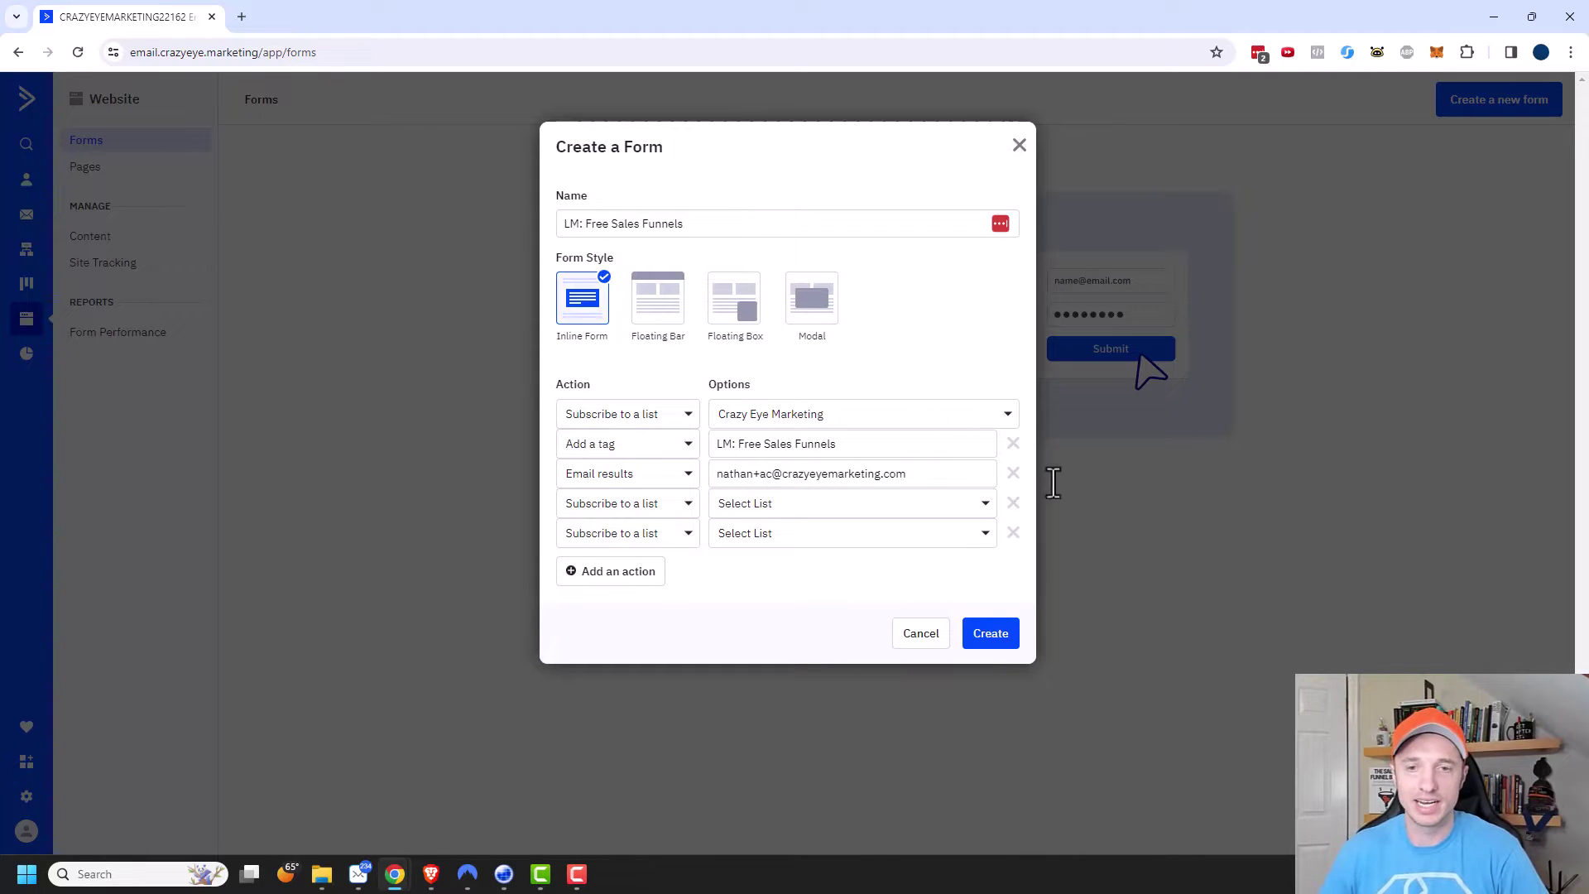
left_click(1012, 473)
left_click(1013, 473)
left_click(1013, 474)
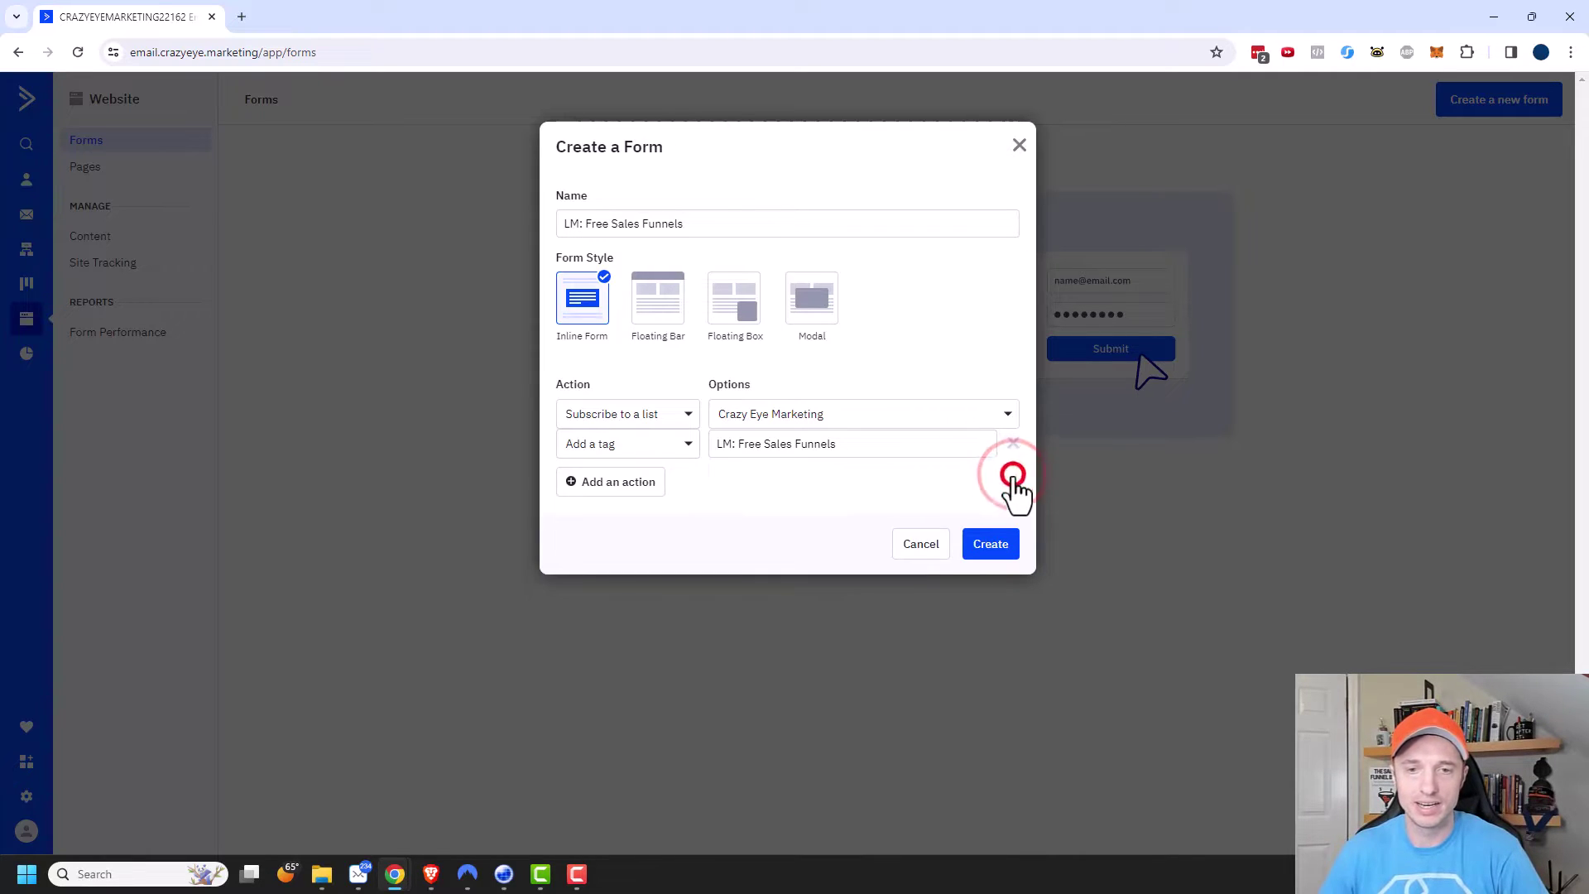
left_click(1004, 544)
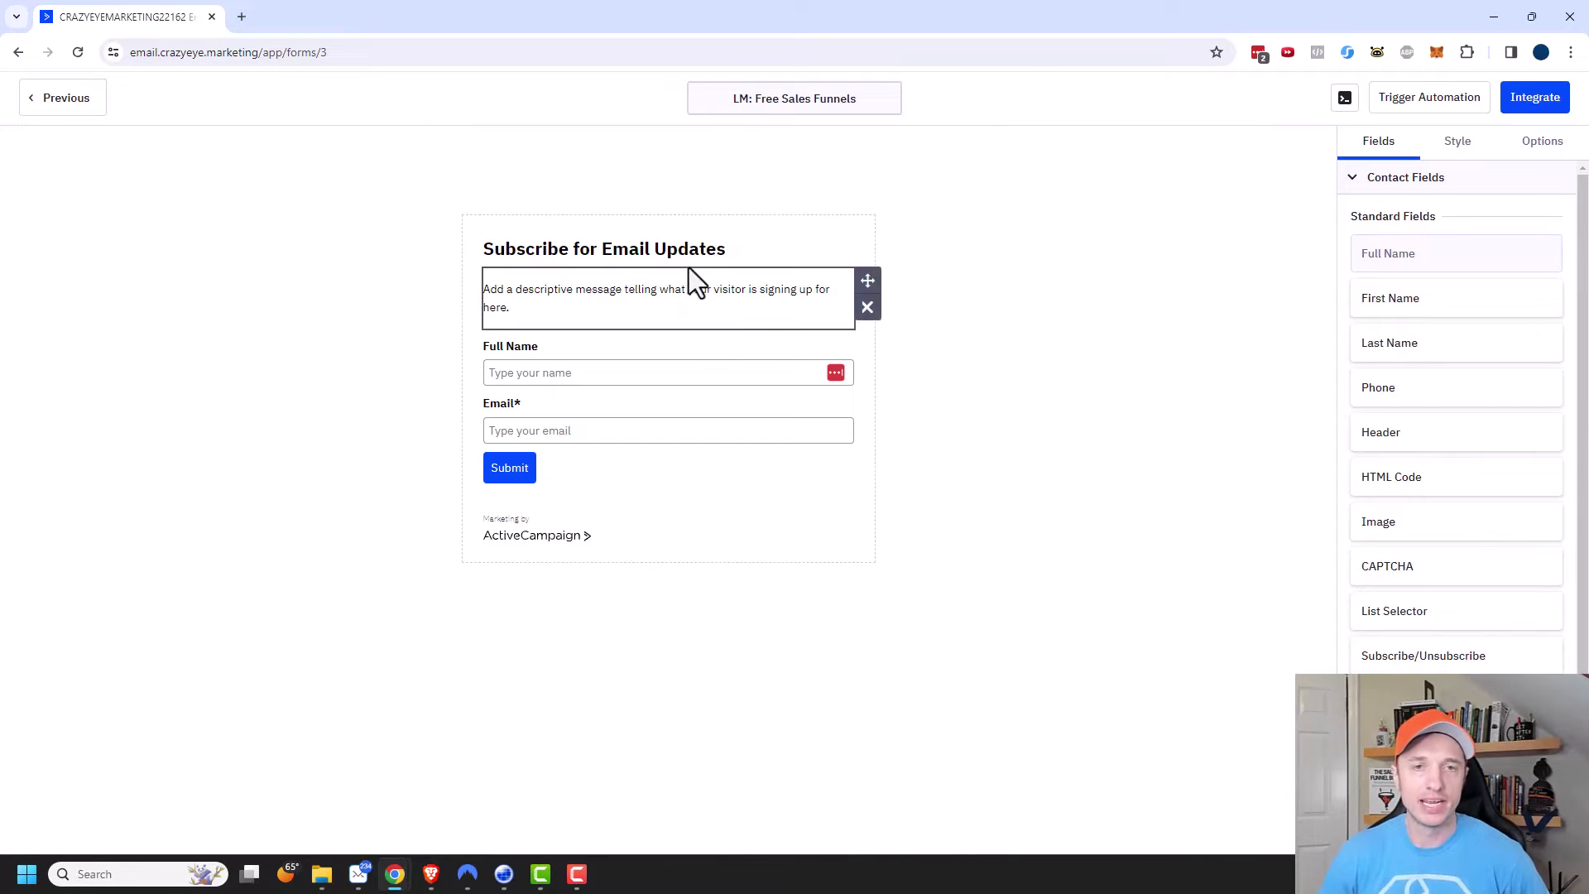
- Delete the form's original header after trying to move it below the description
left_click(665, 251)
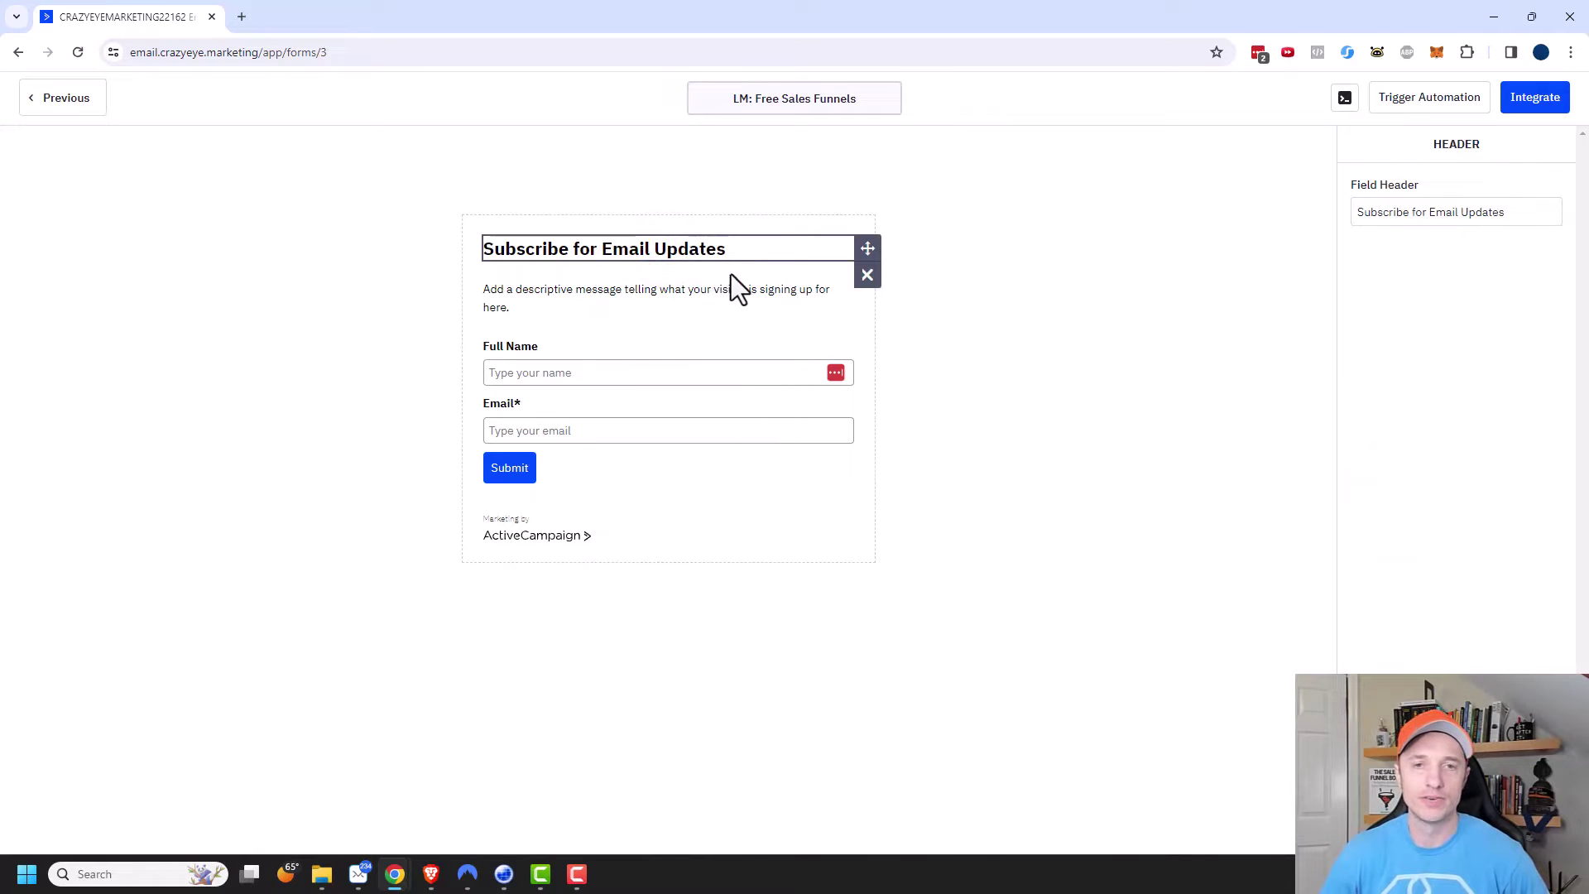
left_click(703, 297)
left_click(687, 248)
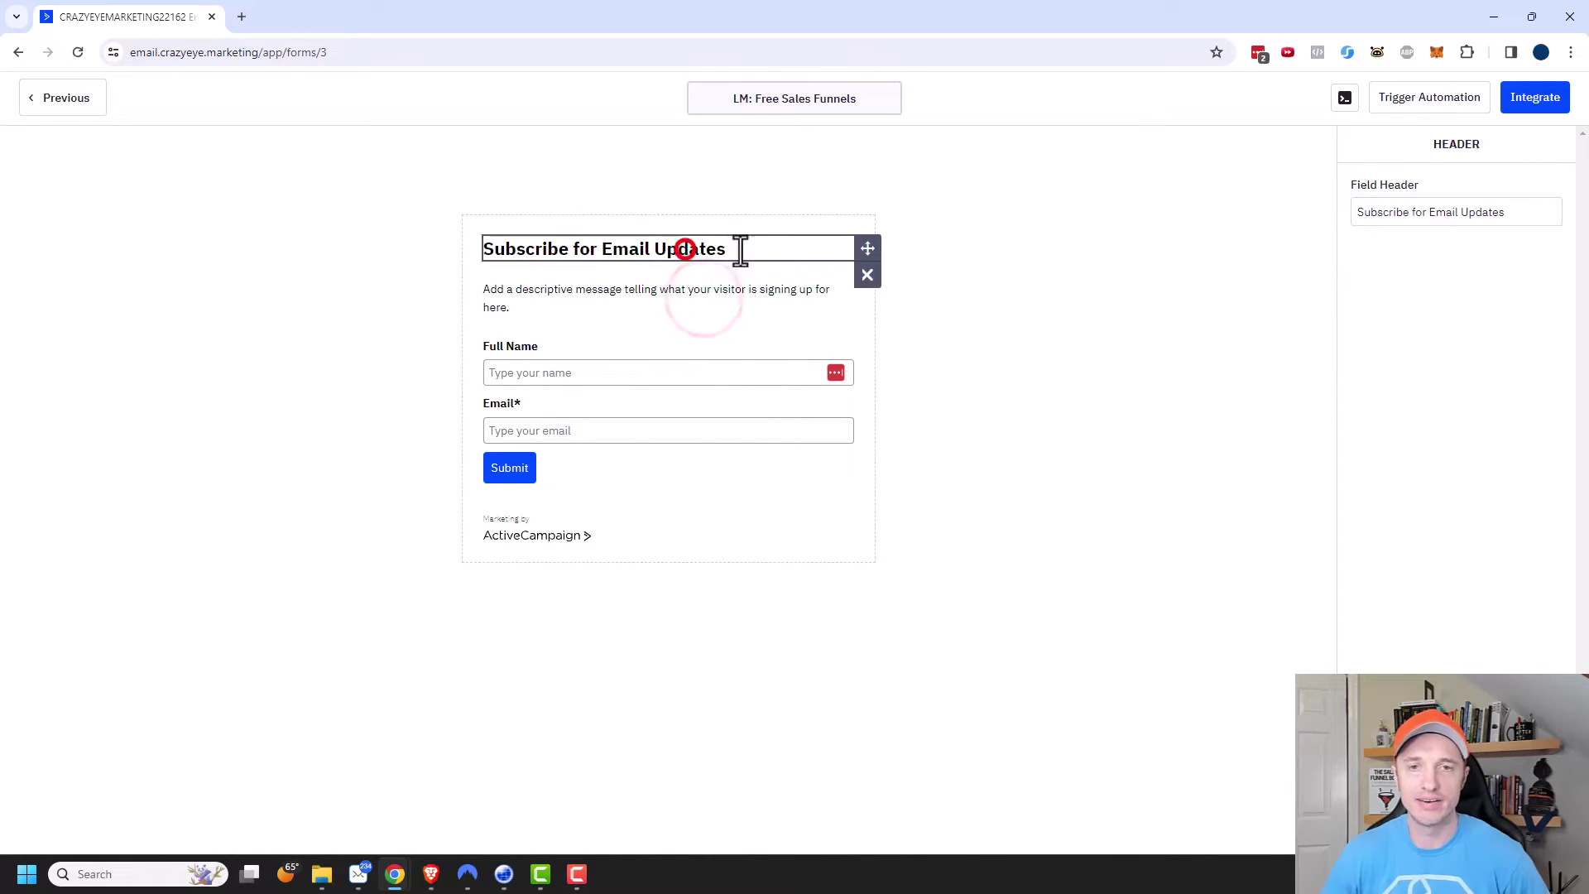
left_click_drag(864, 247, 855, 324)
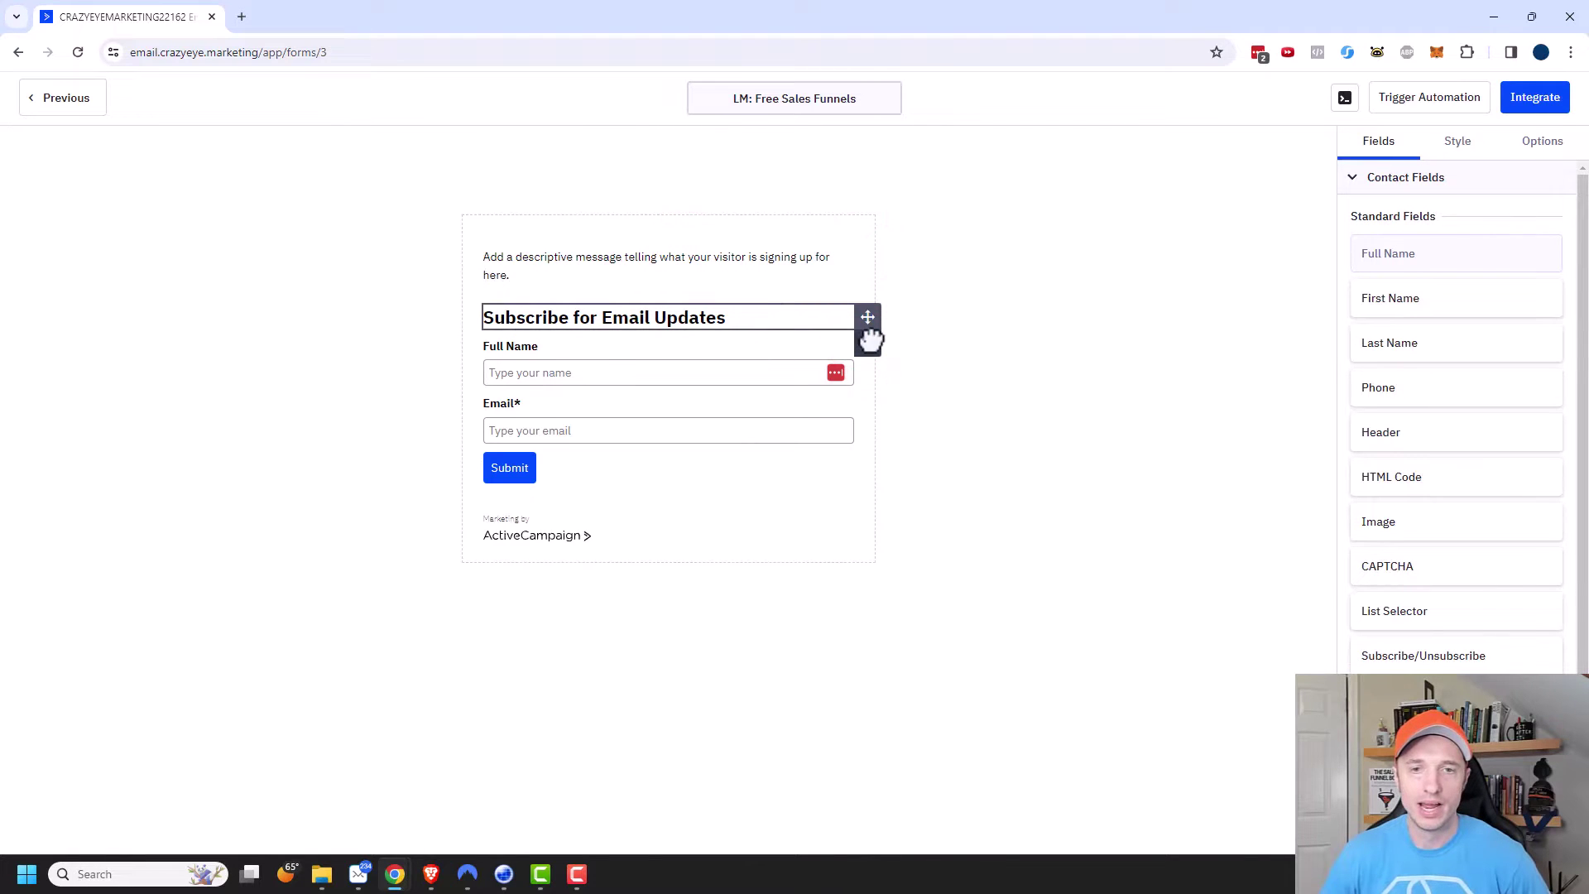
left_click(867, 340)
left_click(1003, 250)
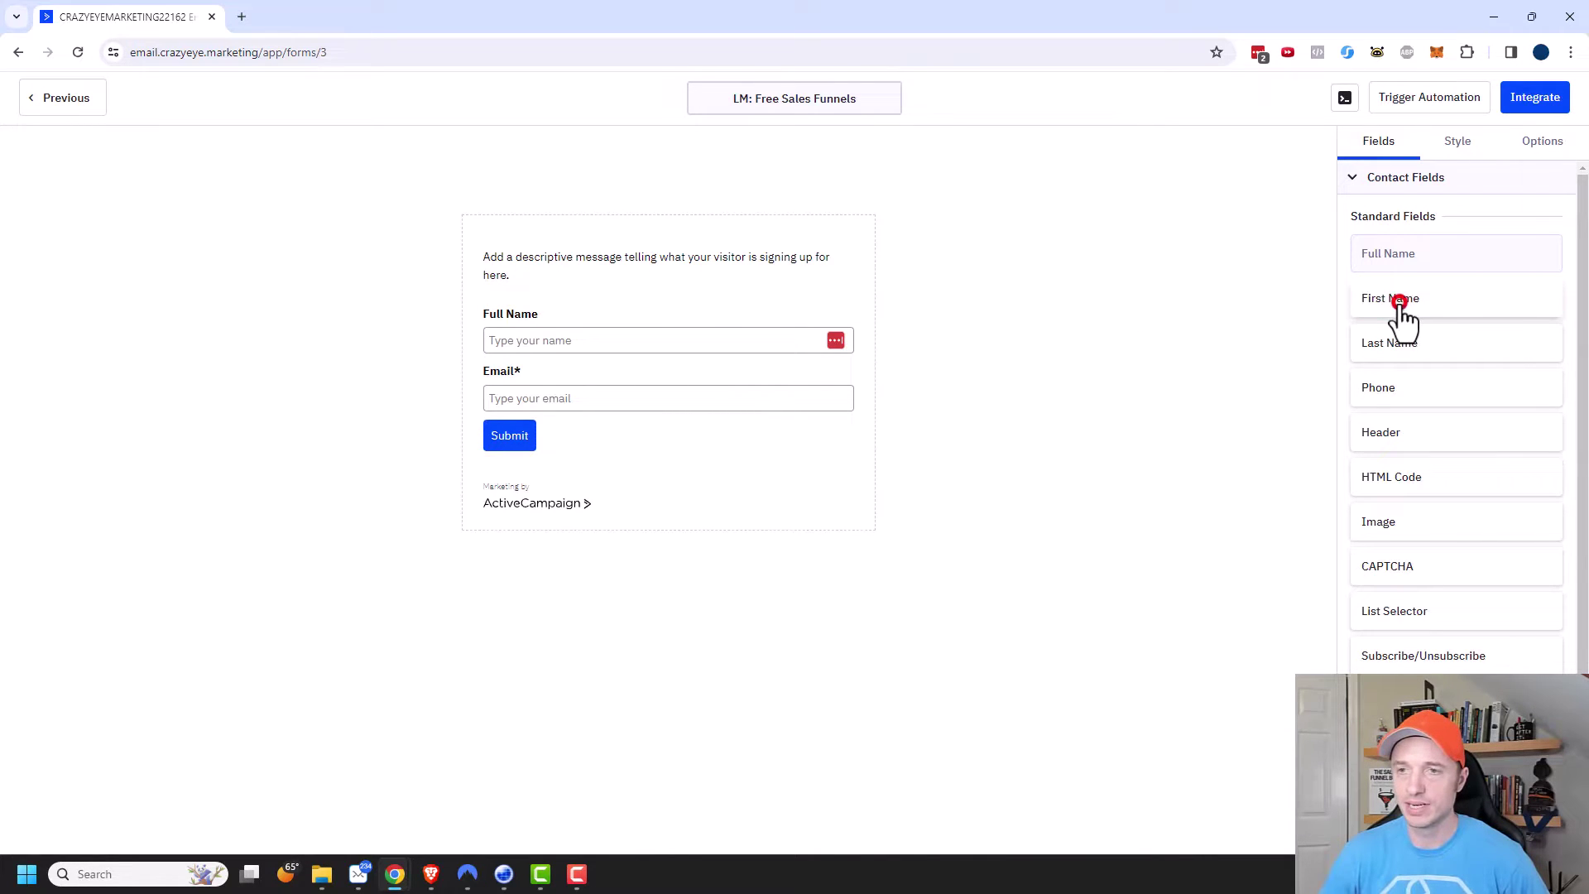
- Add a First Name field and a new Header block at the top of the form
left_click_drag(1398, 303, 647, 316)
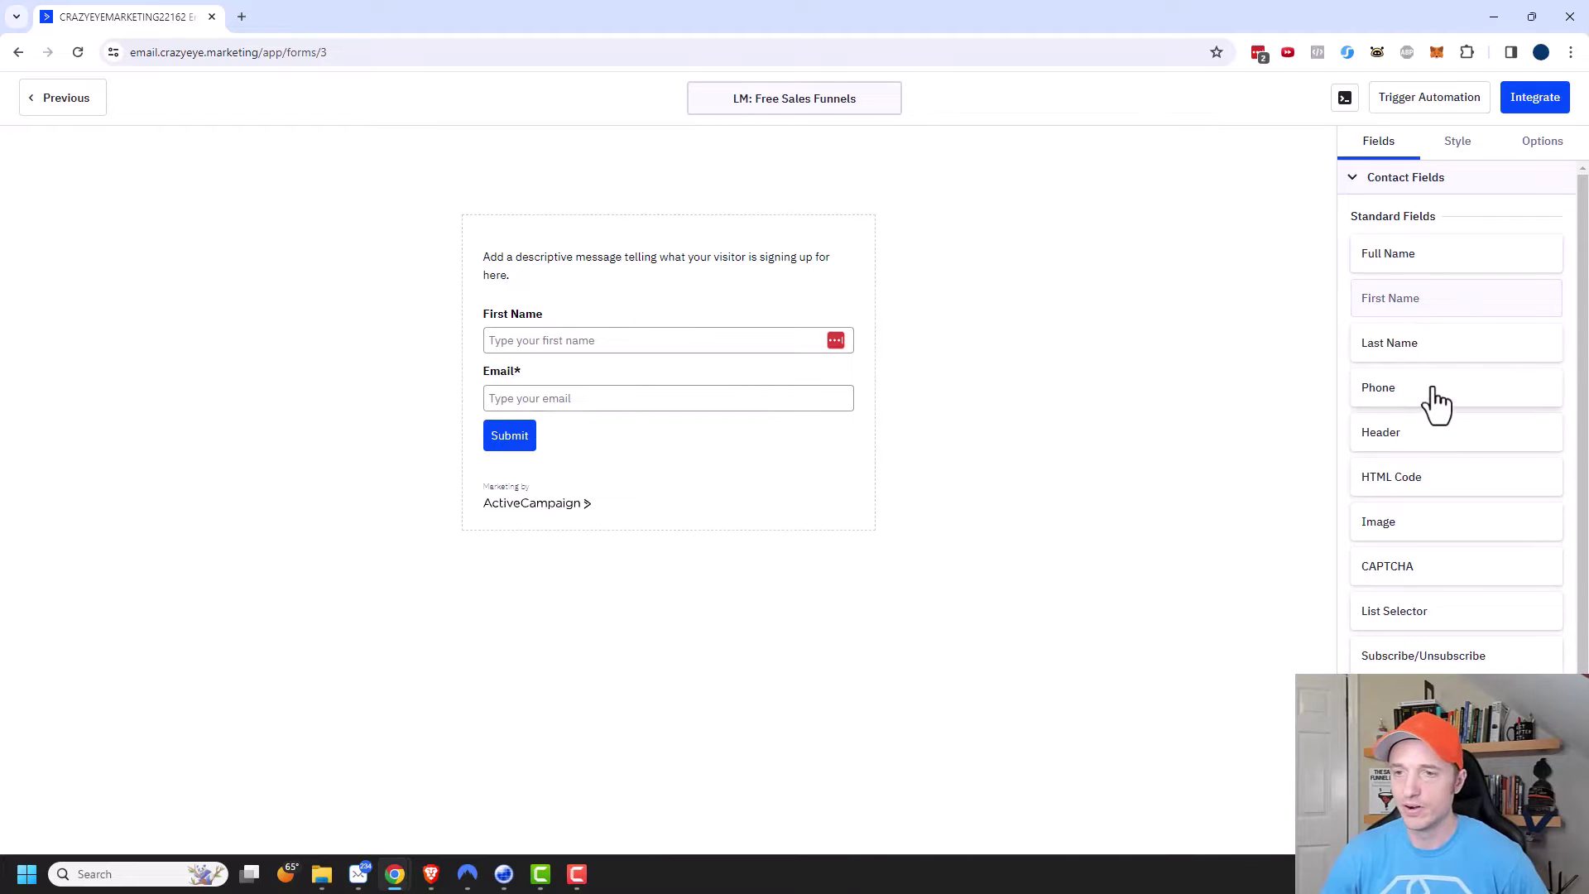
scroll(1434, 427, "down", 1)
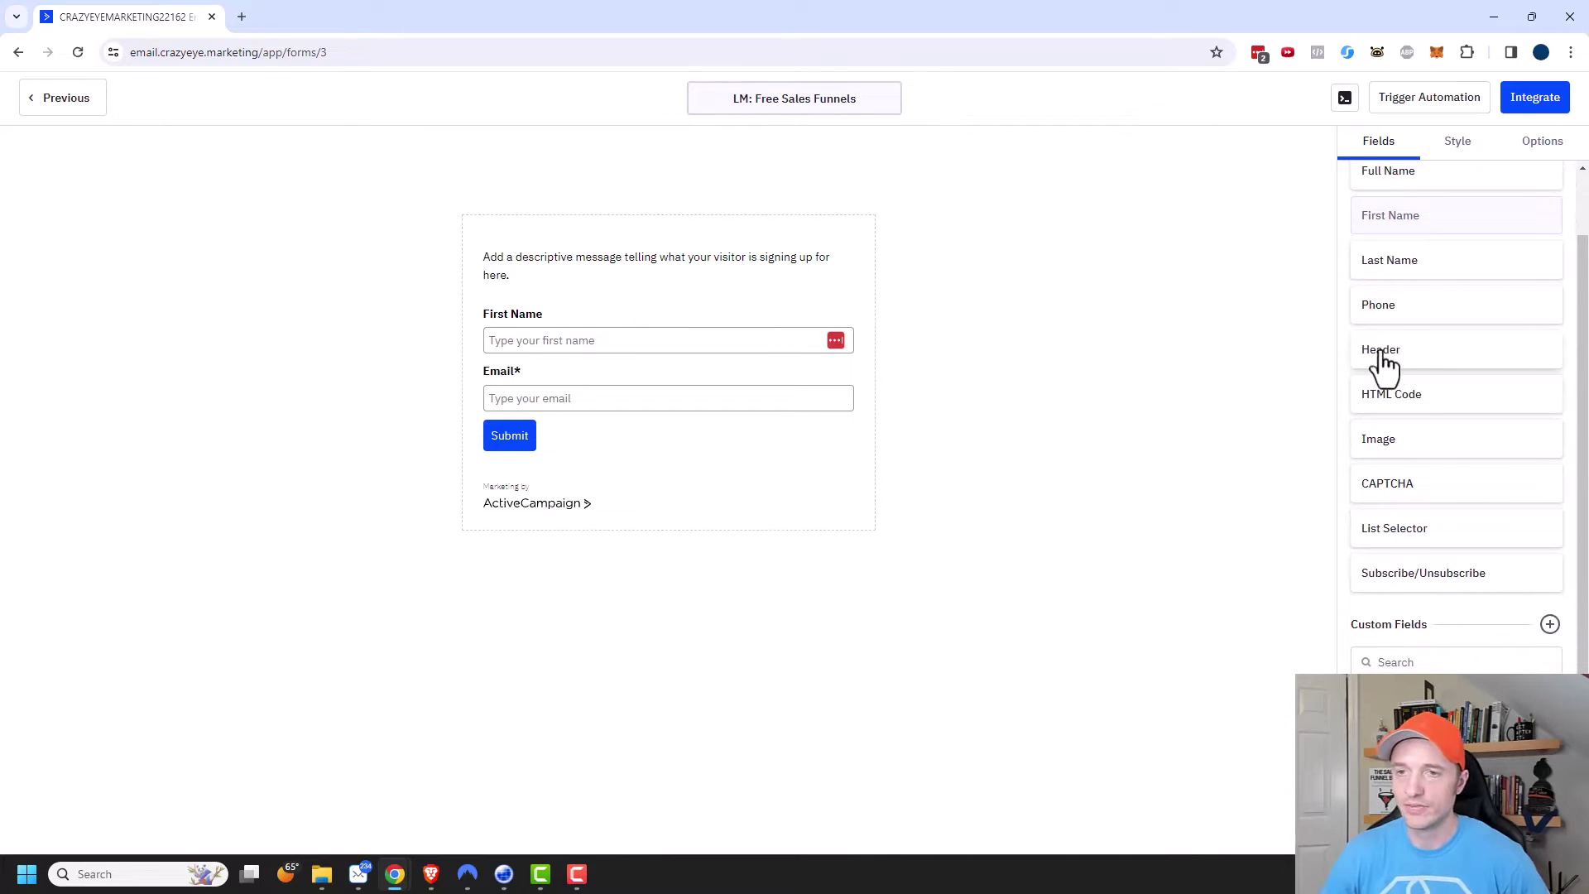
left_click_drag(1390, 357, 601, 244)
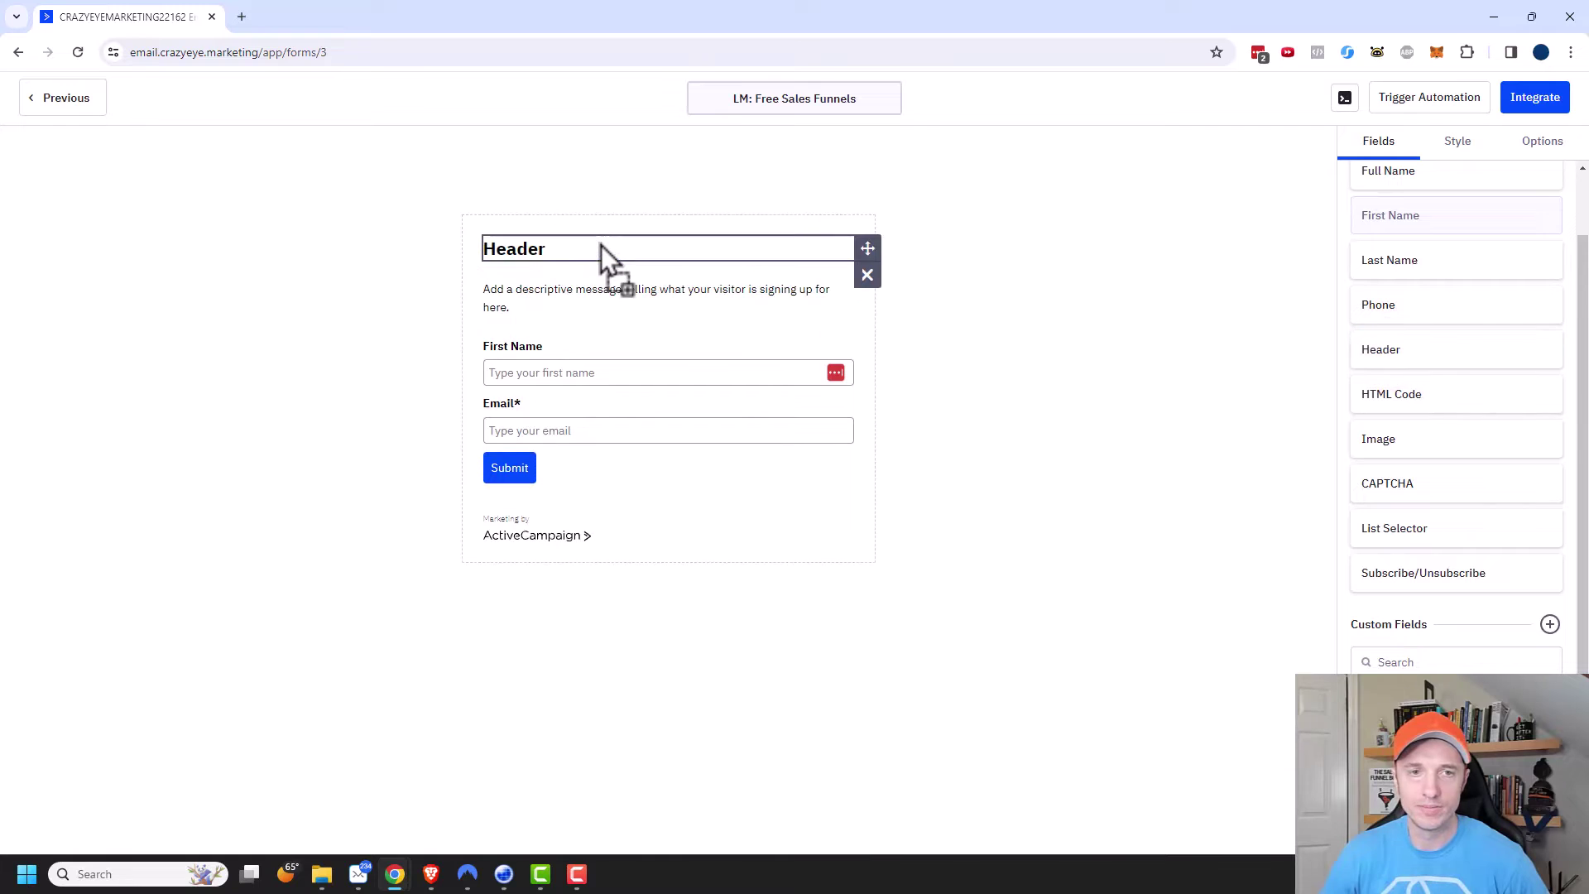
left_click(533, 251)
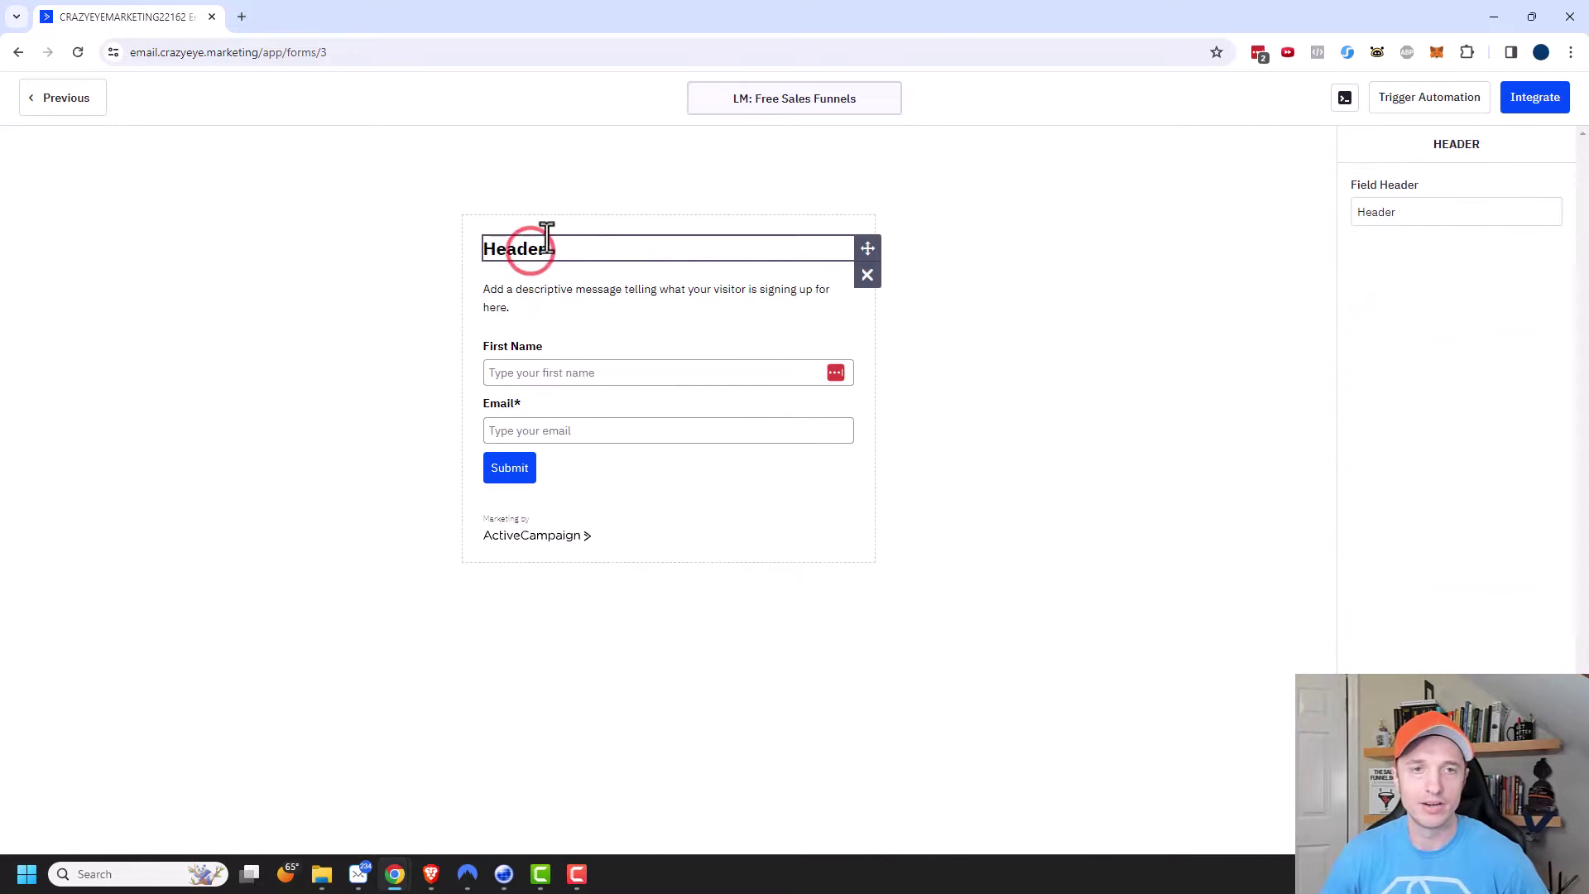
left_click(1021, 337)
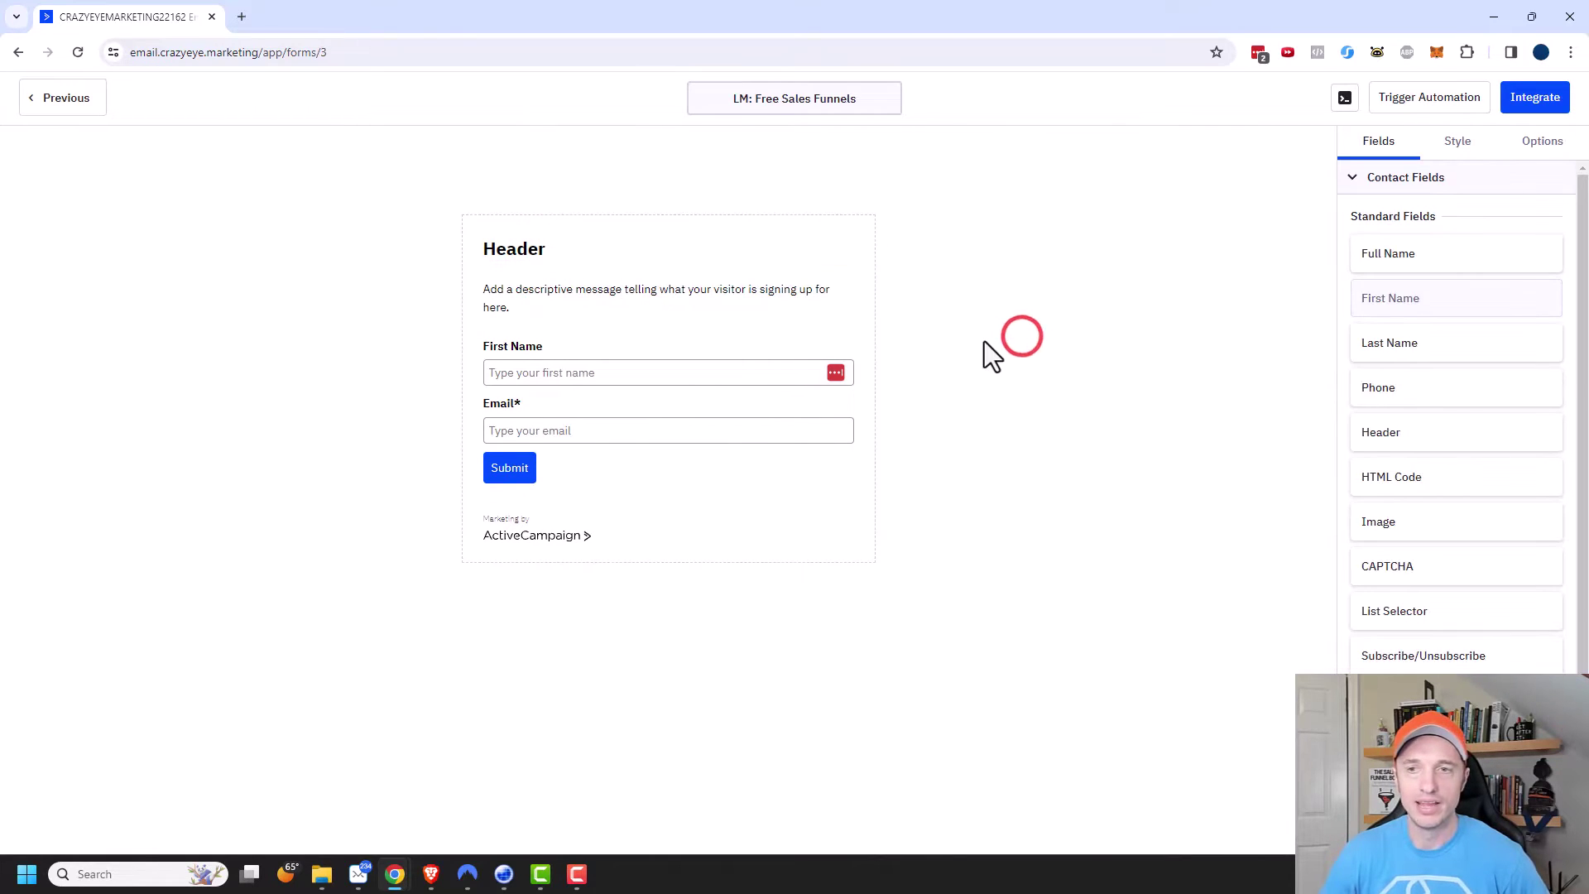
- Add an HTML Code block under Header, delete the descriptive message, and drop an Image above First Name
left_click_drag(1411, 488, 666, 298)
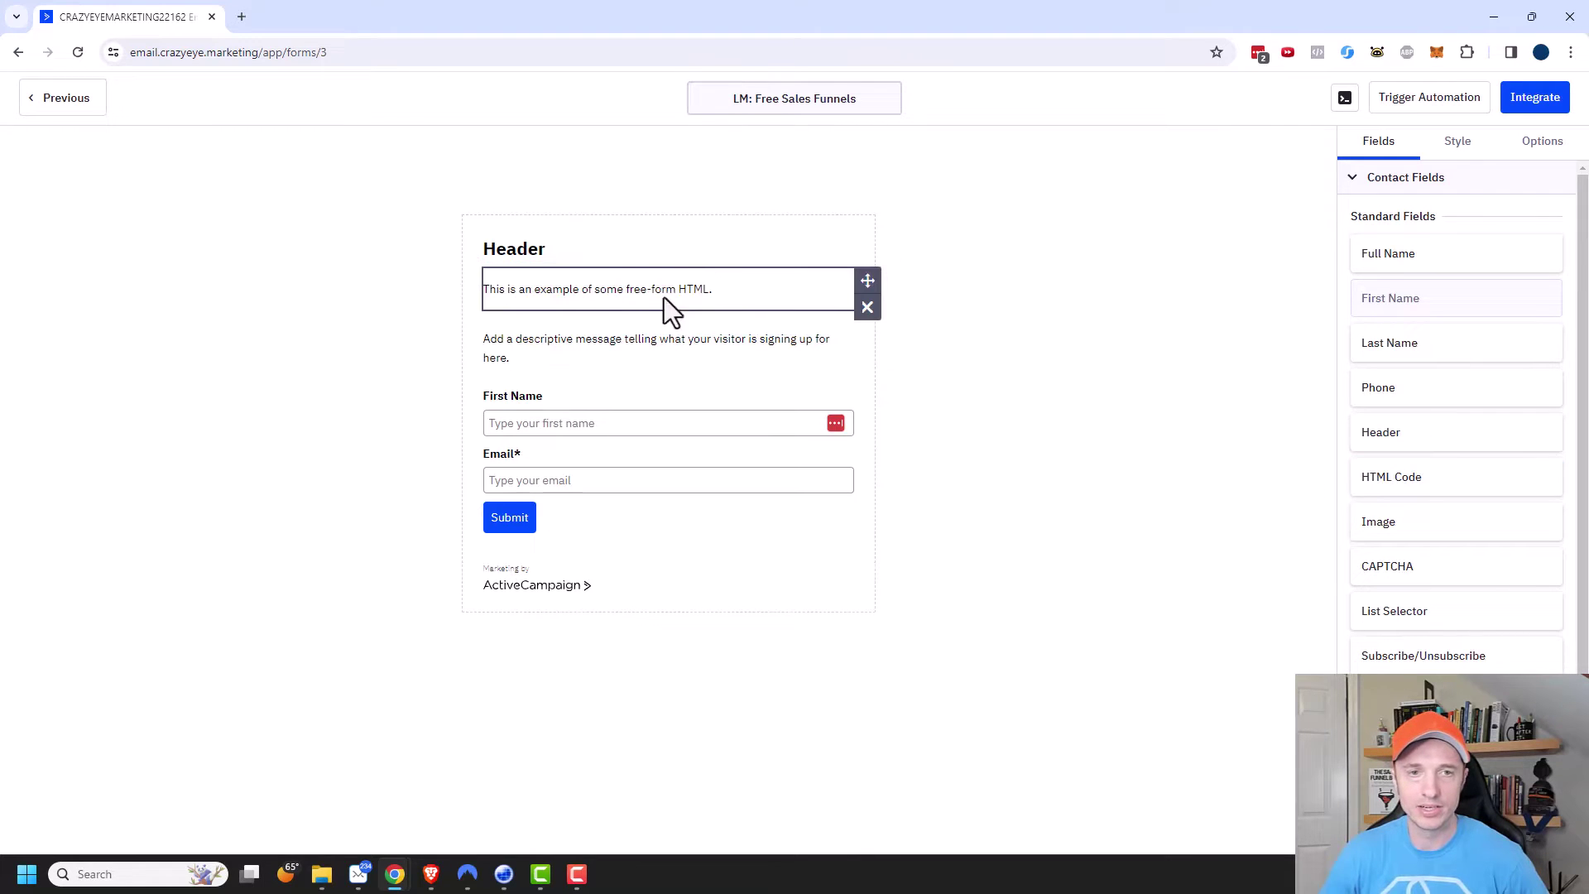
left_click(678, 290)
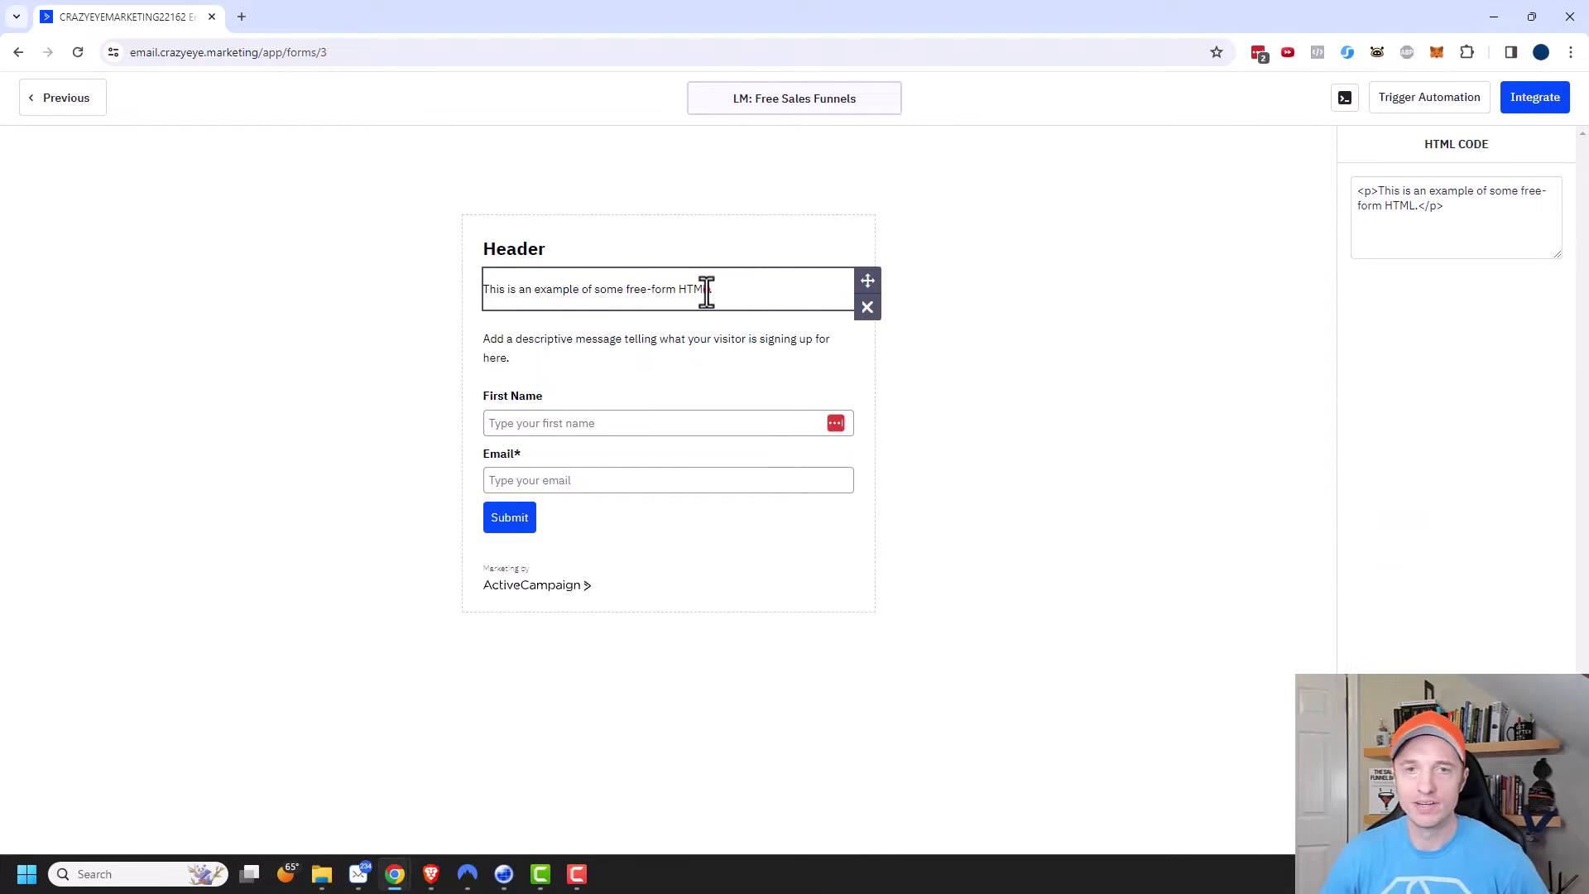
left_click(773, 335)
left_click(1435, 214)
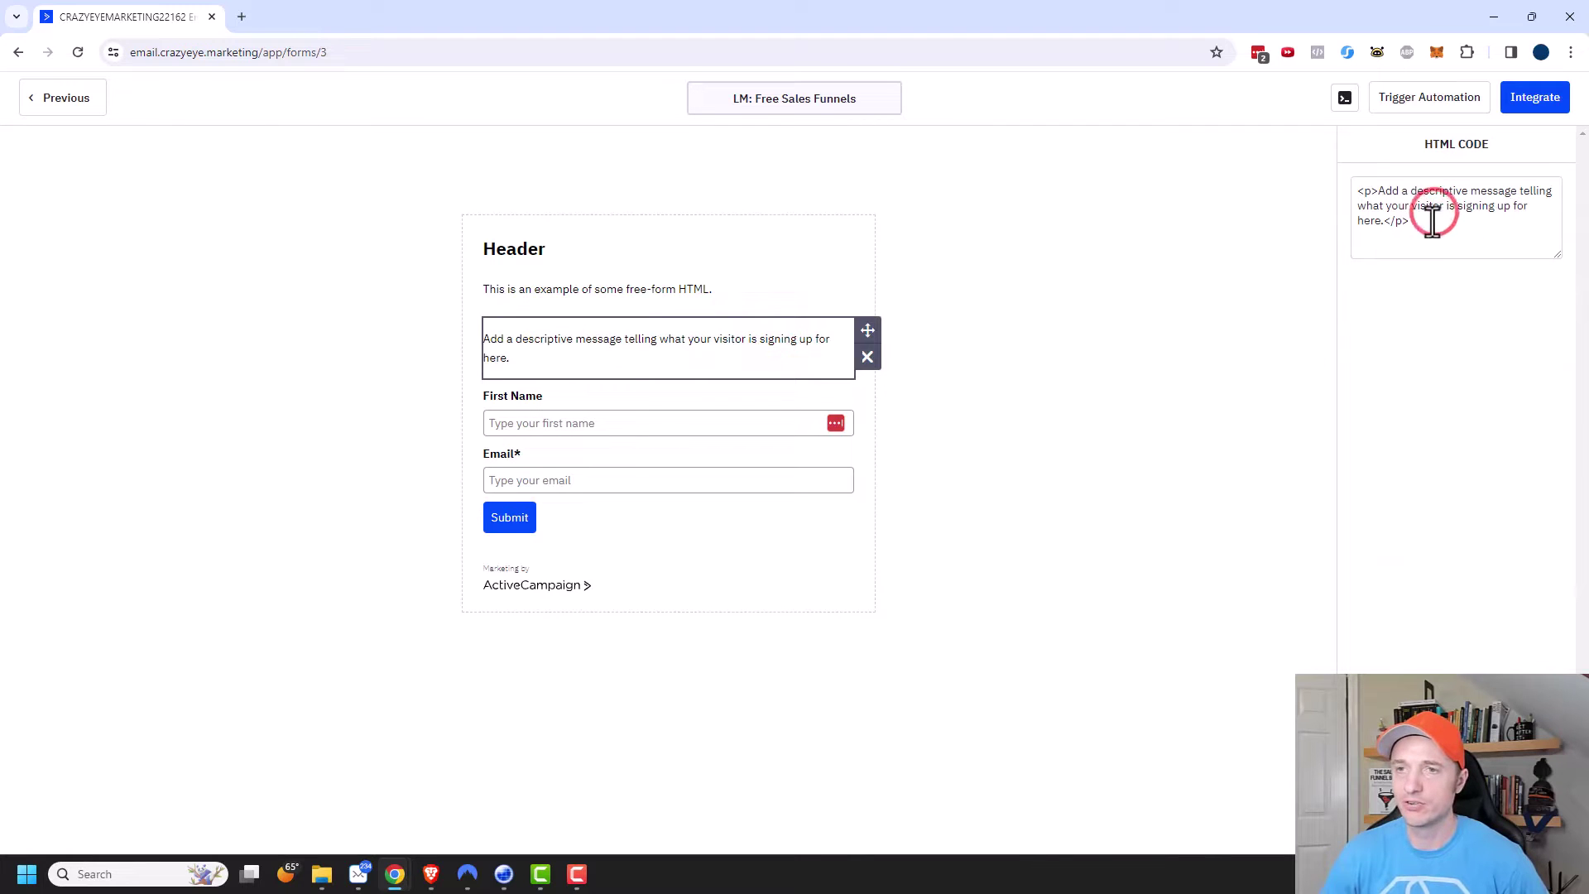
left_click(867, 358)
left_click(1000, 250)
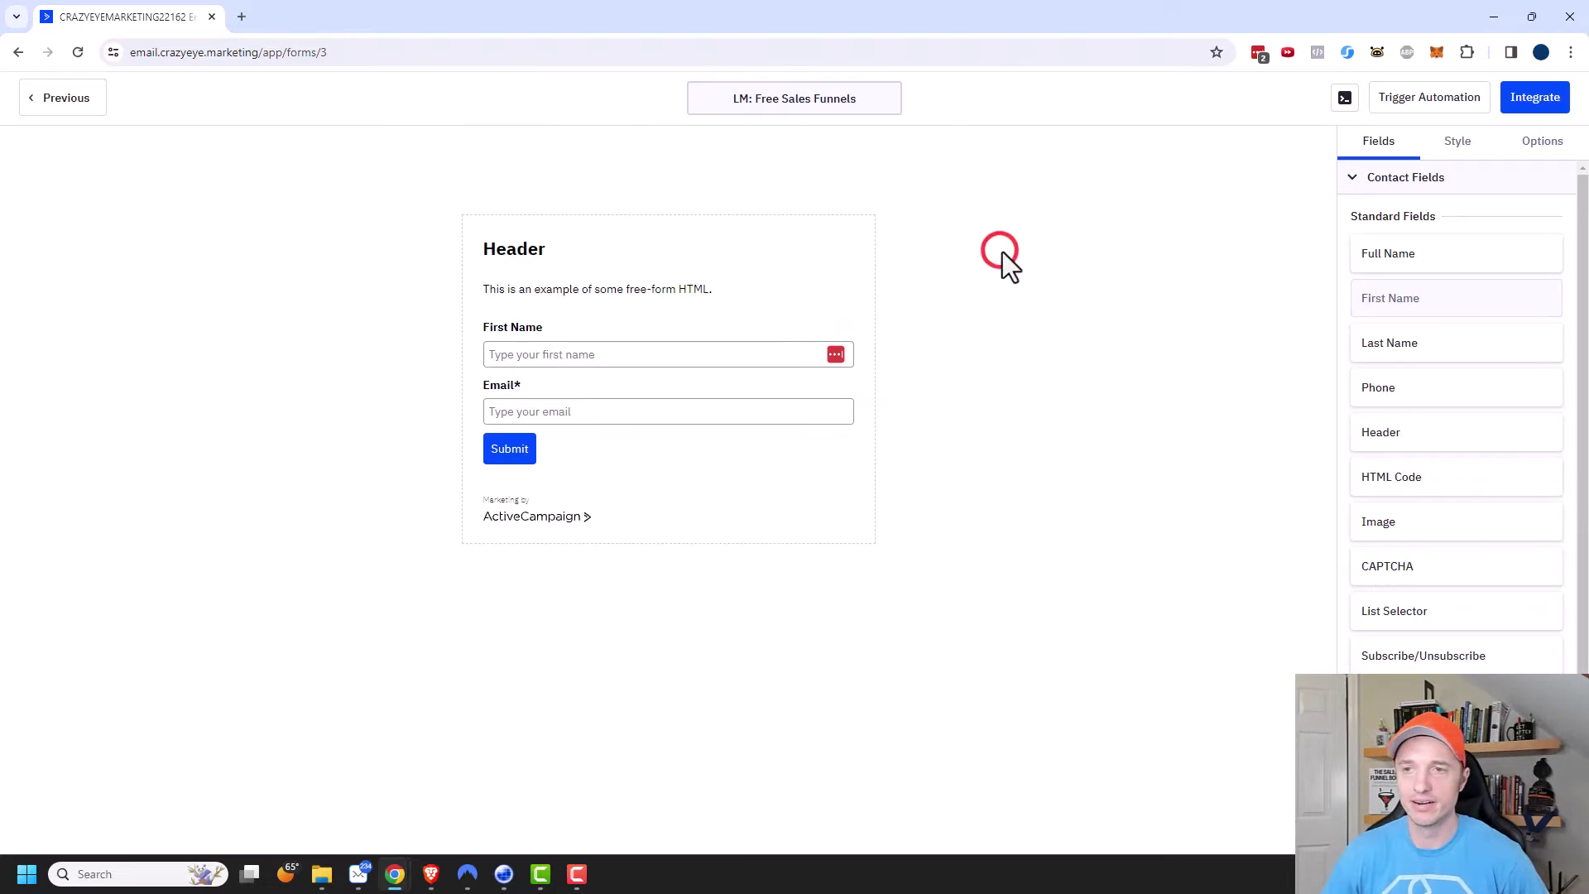
left_click_drag(1437, 529, 686, 321)
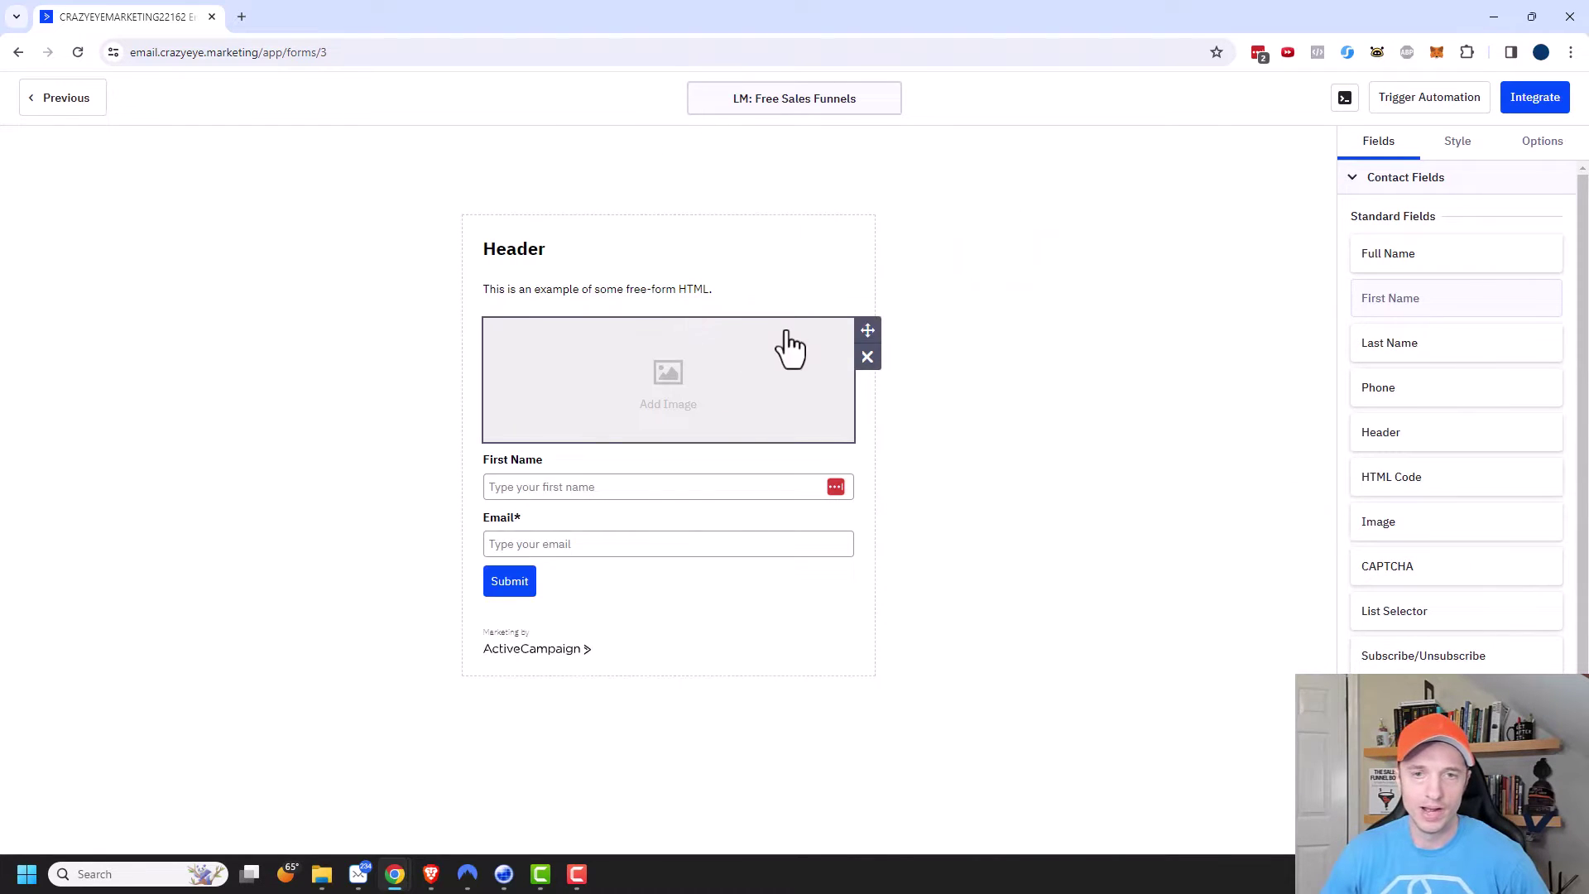
left_click(864, 356)
- Delete the Image block, then add and delete a trial List Selector block
left_click(1000, 250)
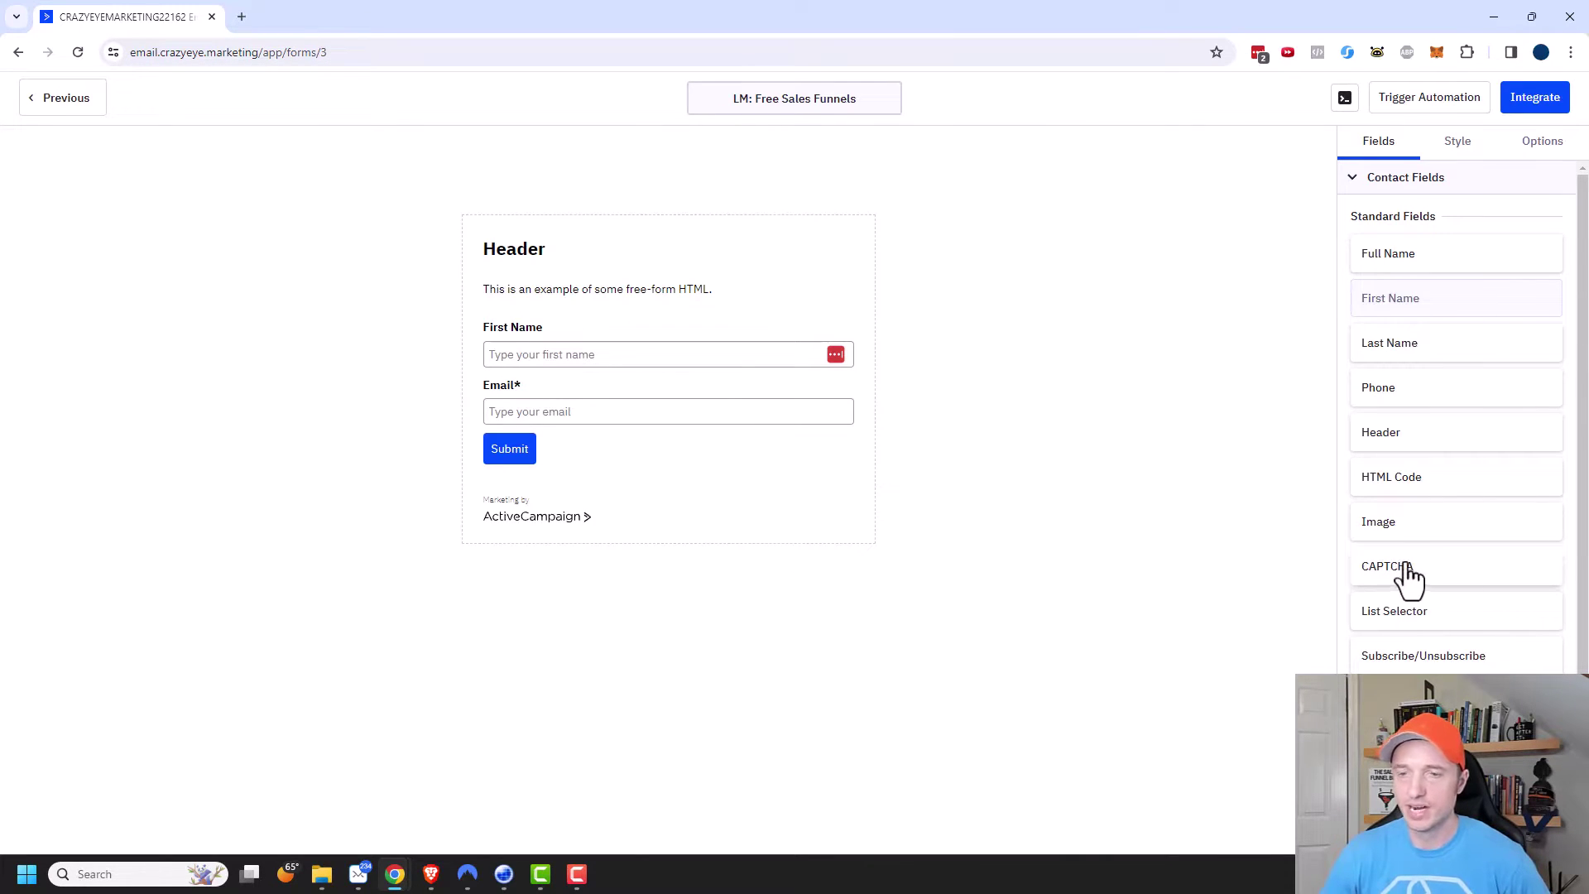
scroll(1413, 571, "down", 1)
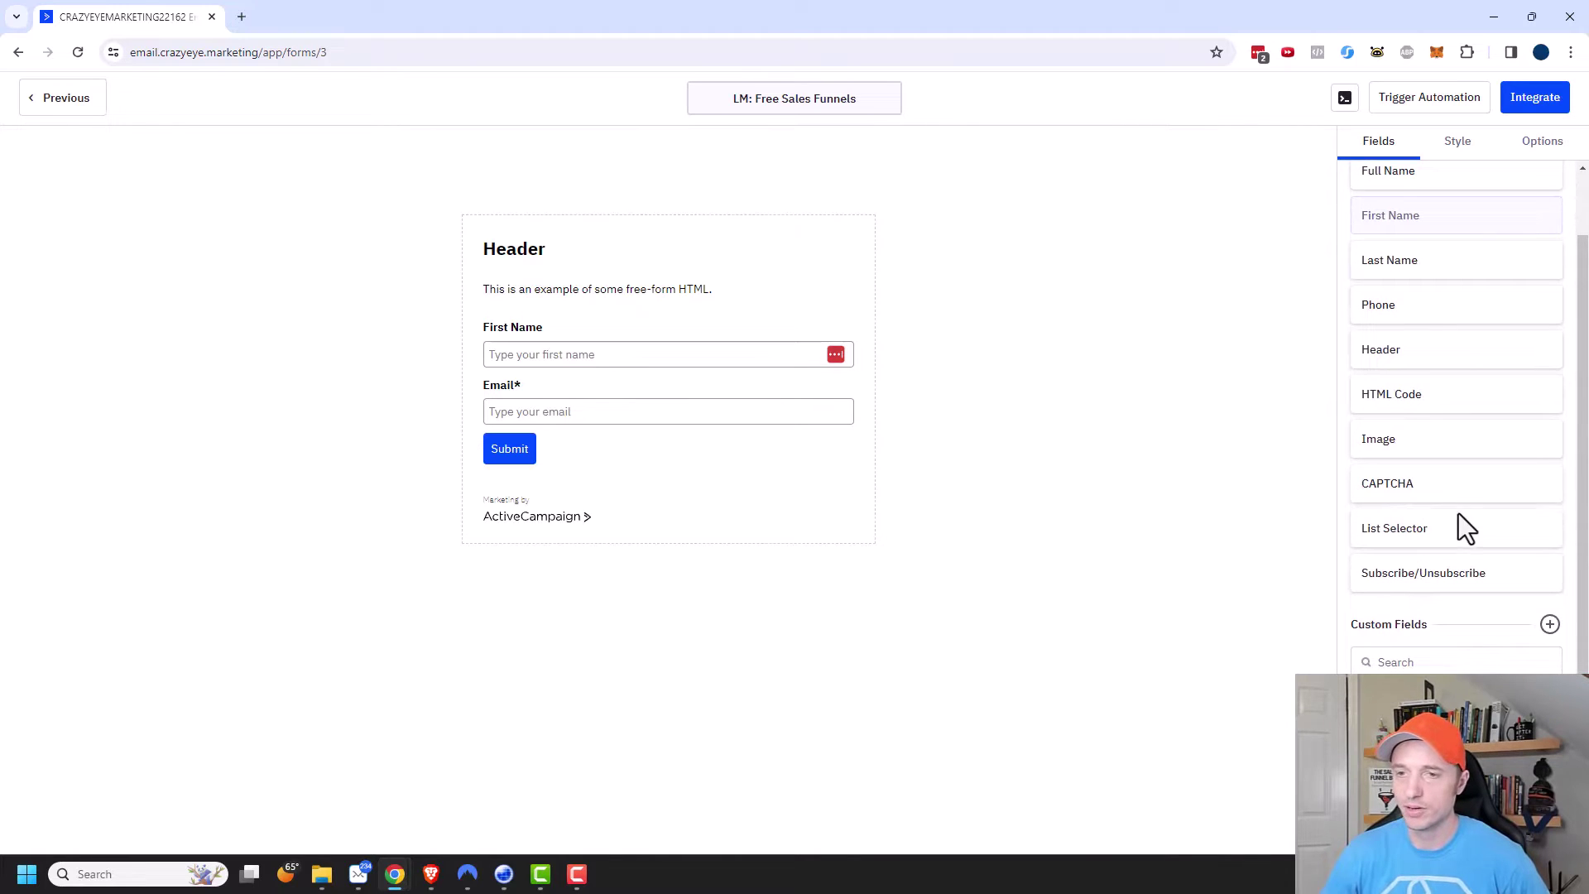
scroll(1456, 528, "down", 1)
left_click_drag(1406, 450, 717, 336)
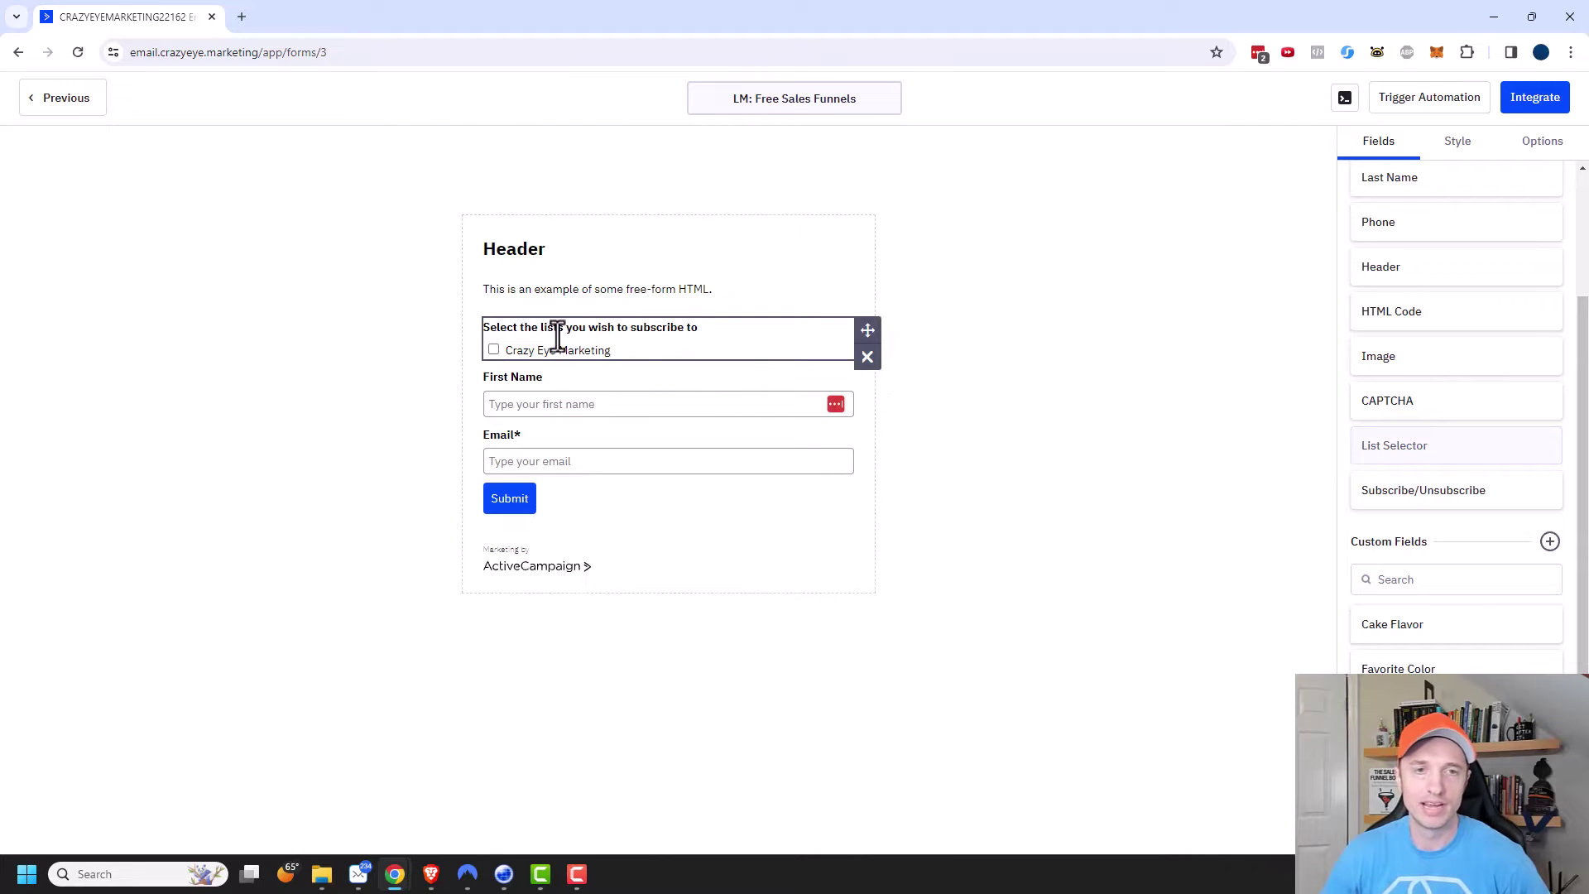
left_click(867, 358)
left_click(998, 254)
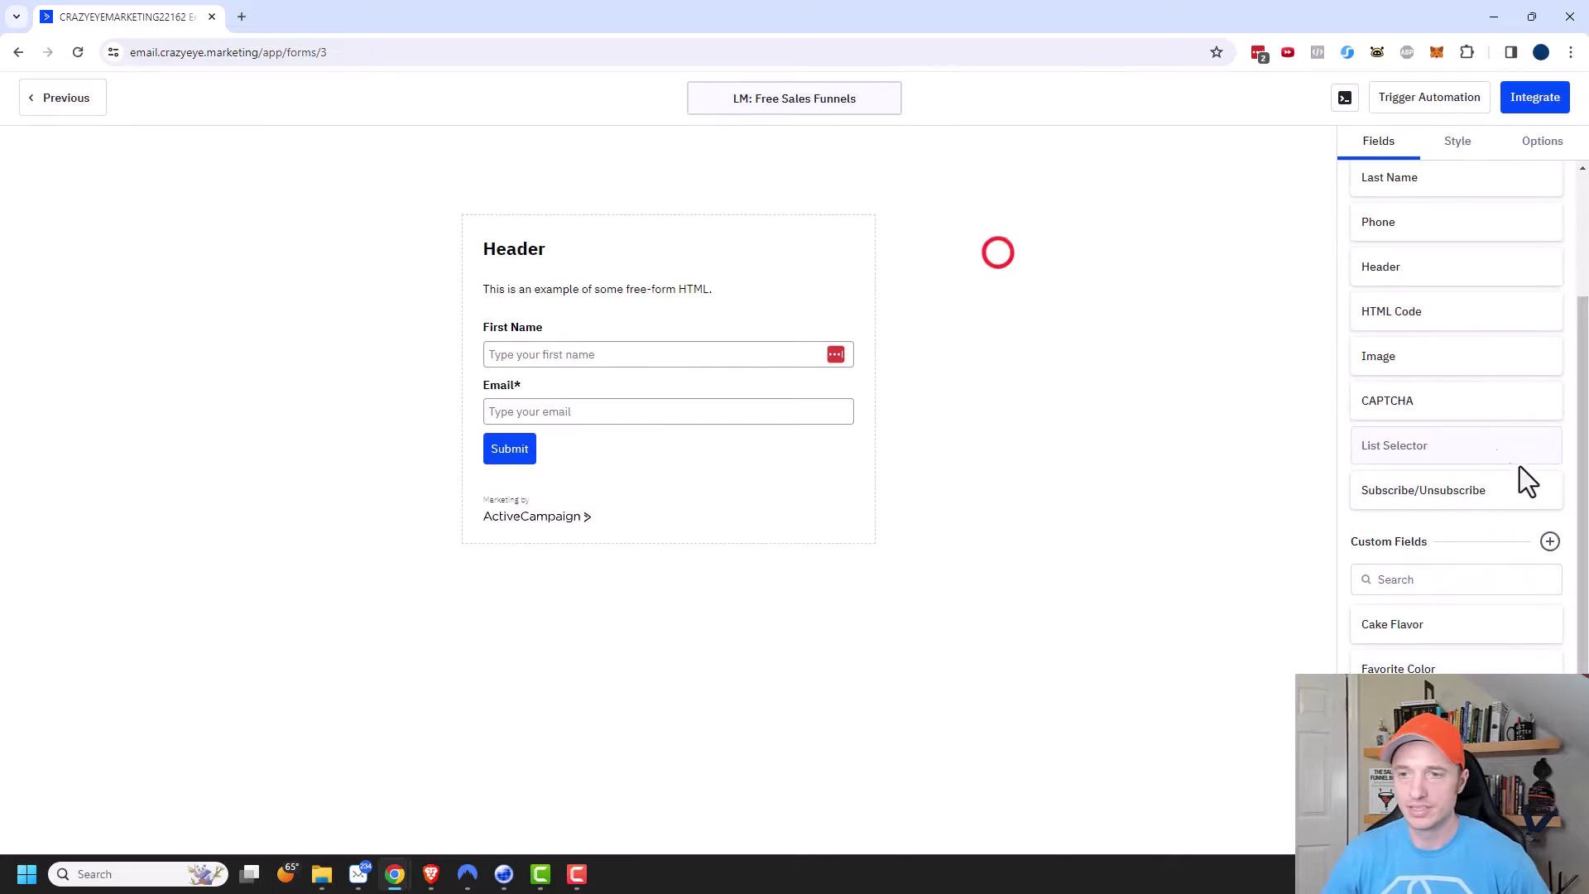
- Add a Subscribe/Unsubscribe field above First Name, then delete it again
left_click_drag(1453, 497, 680, 327)
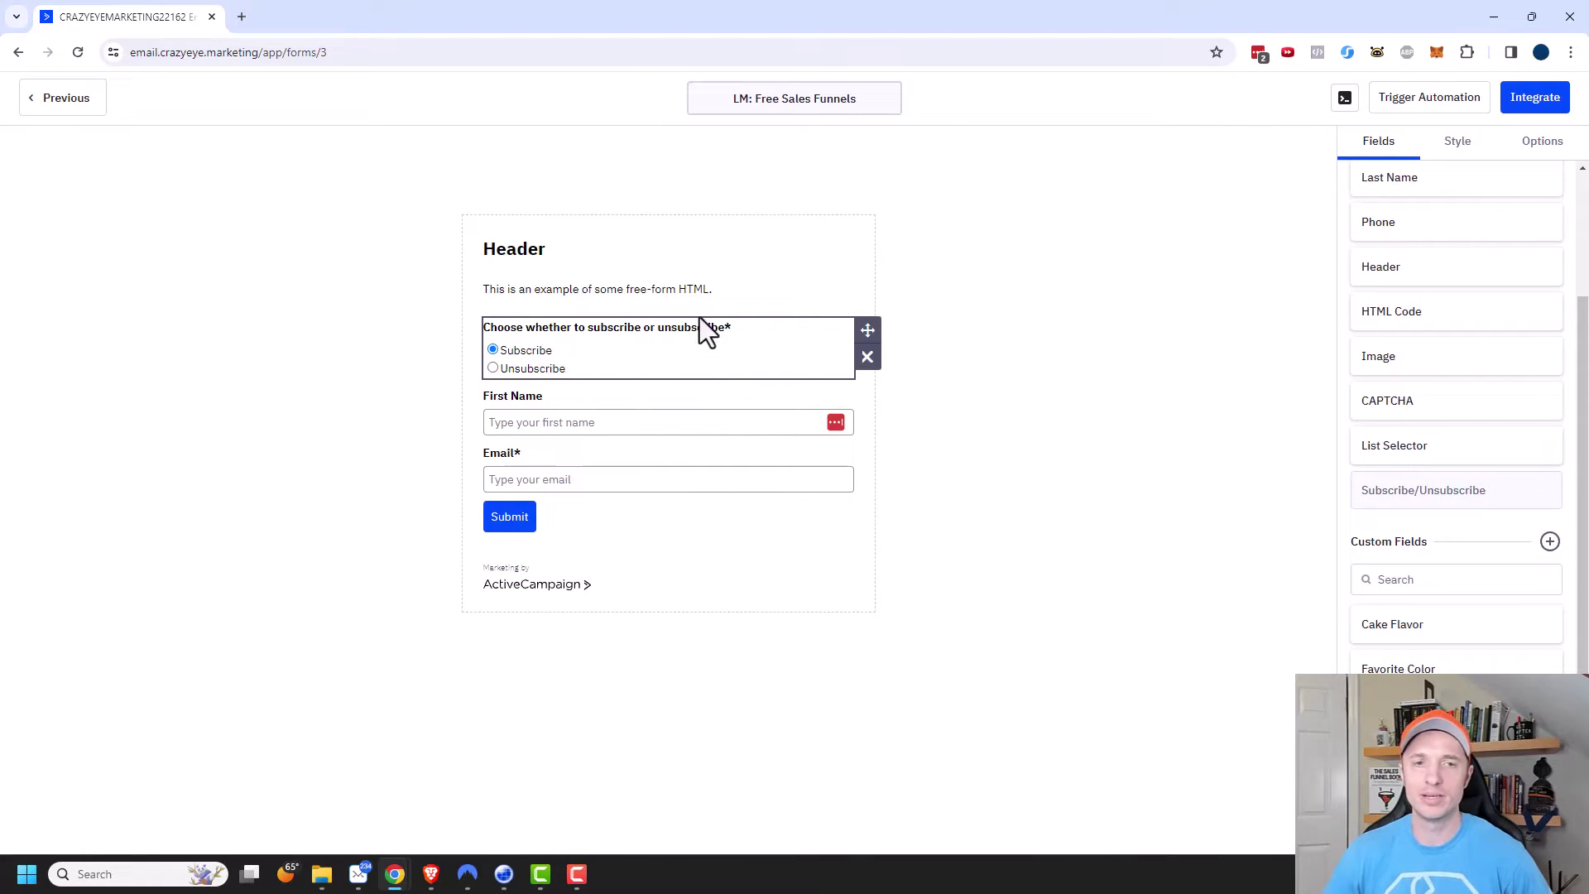
left_click(868, 358)
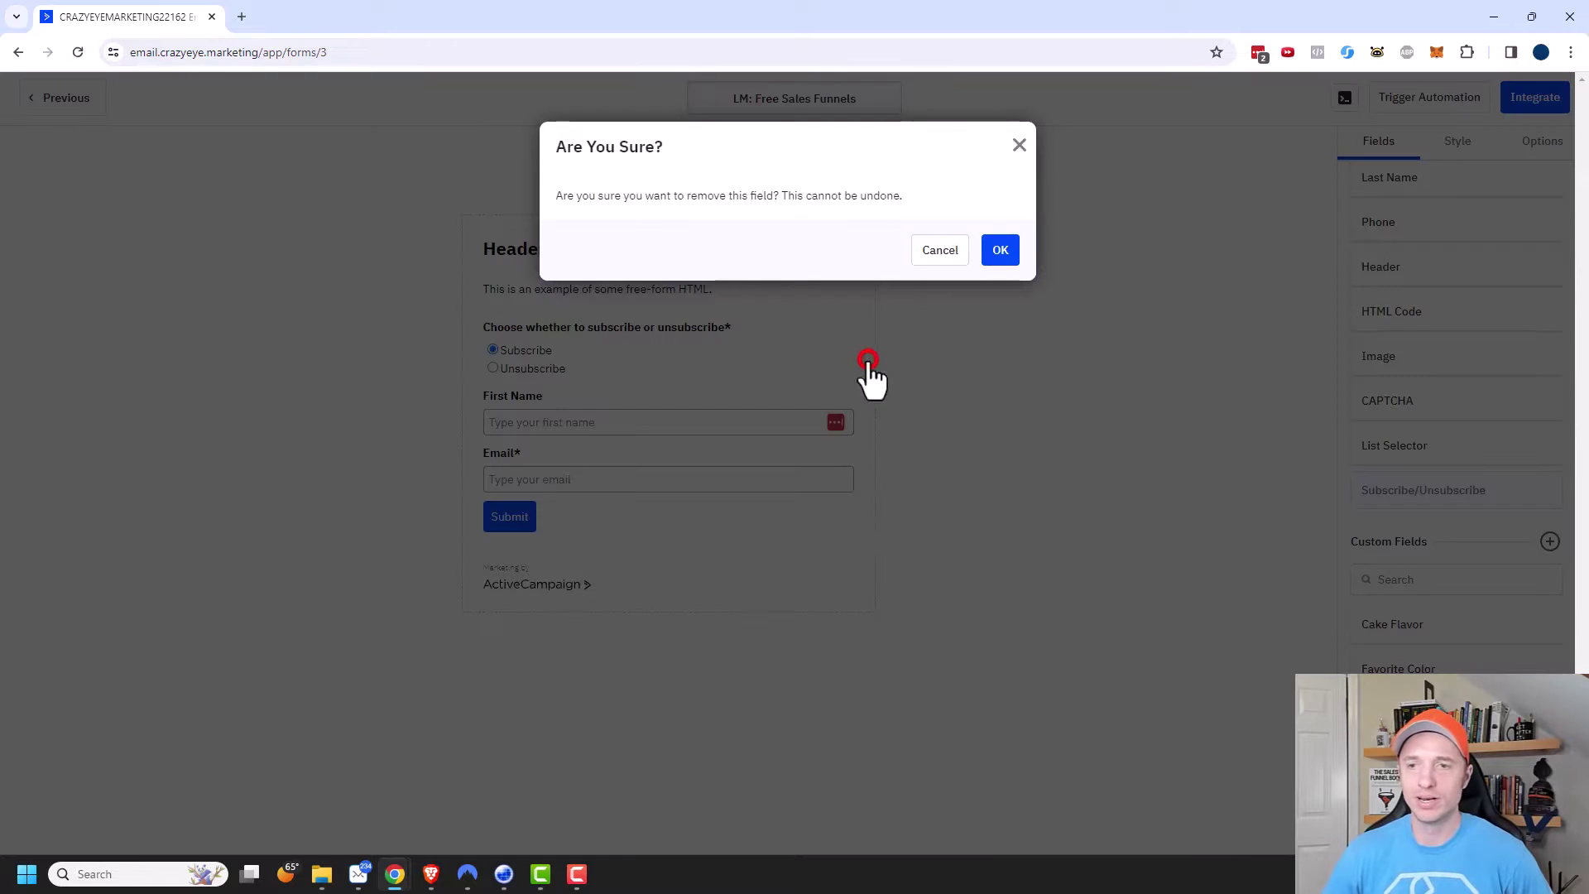
left_click(1010, 252)
scroll(1501, 463, "down", 1)
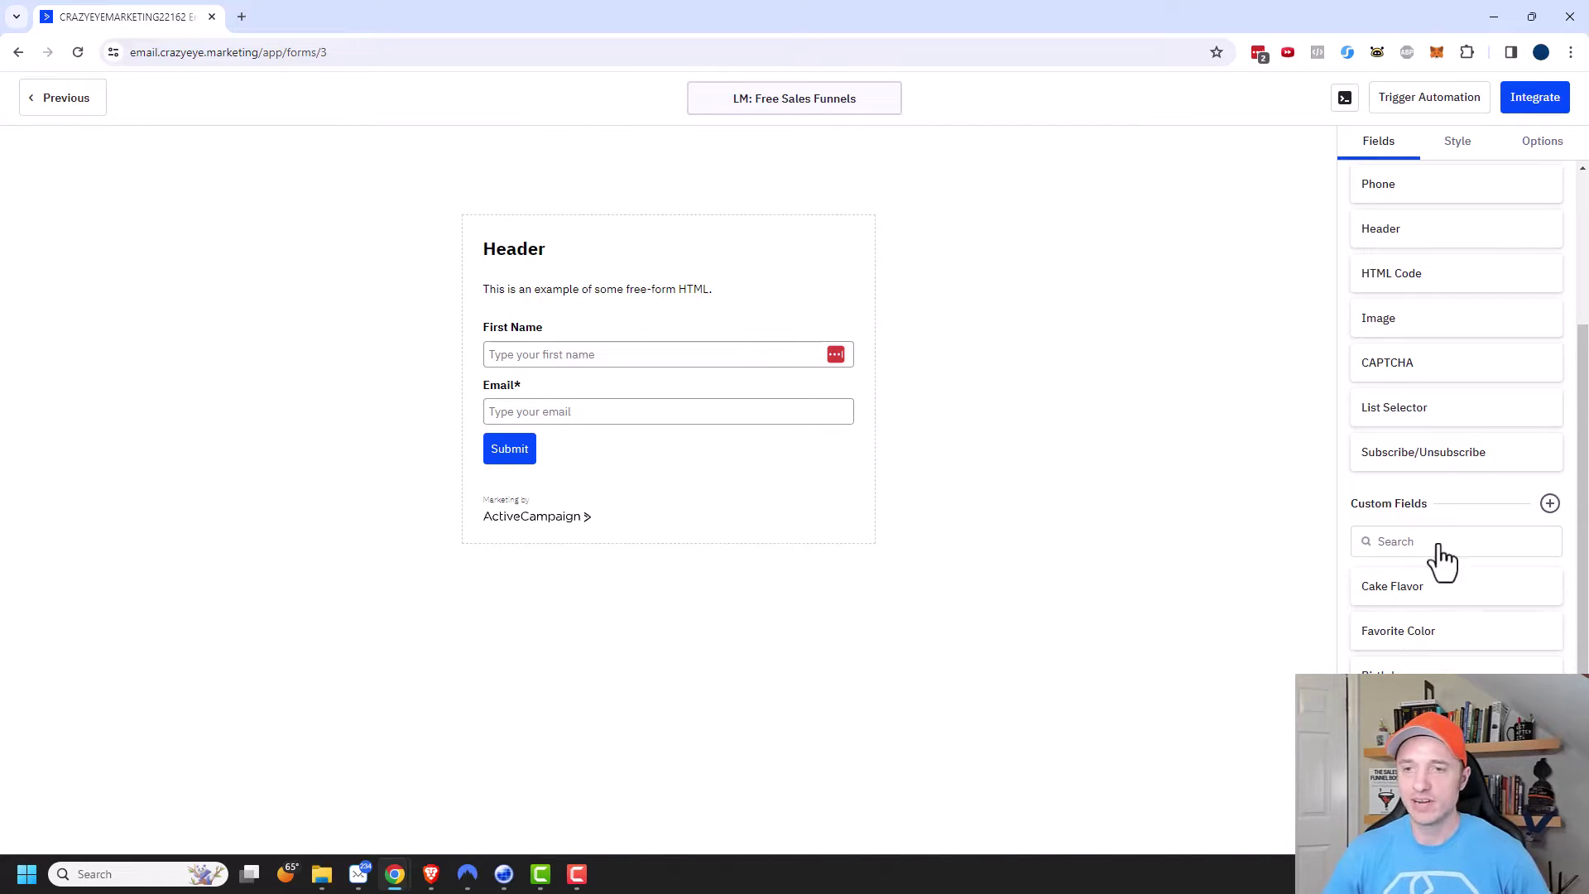
- Drag the Birthday custom field onto the form just below Email, above Submit
left_click_drag(1391, 672, 657, 424)
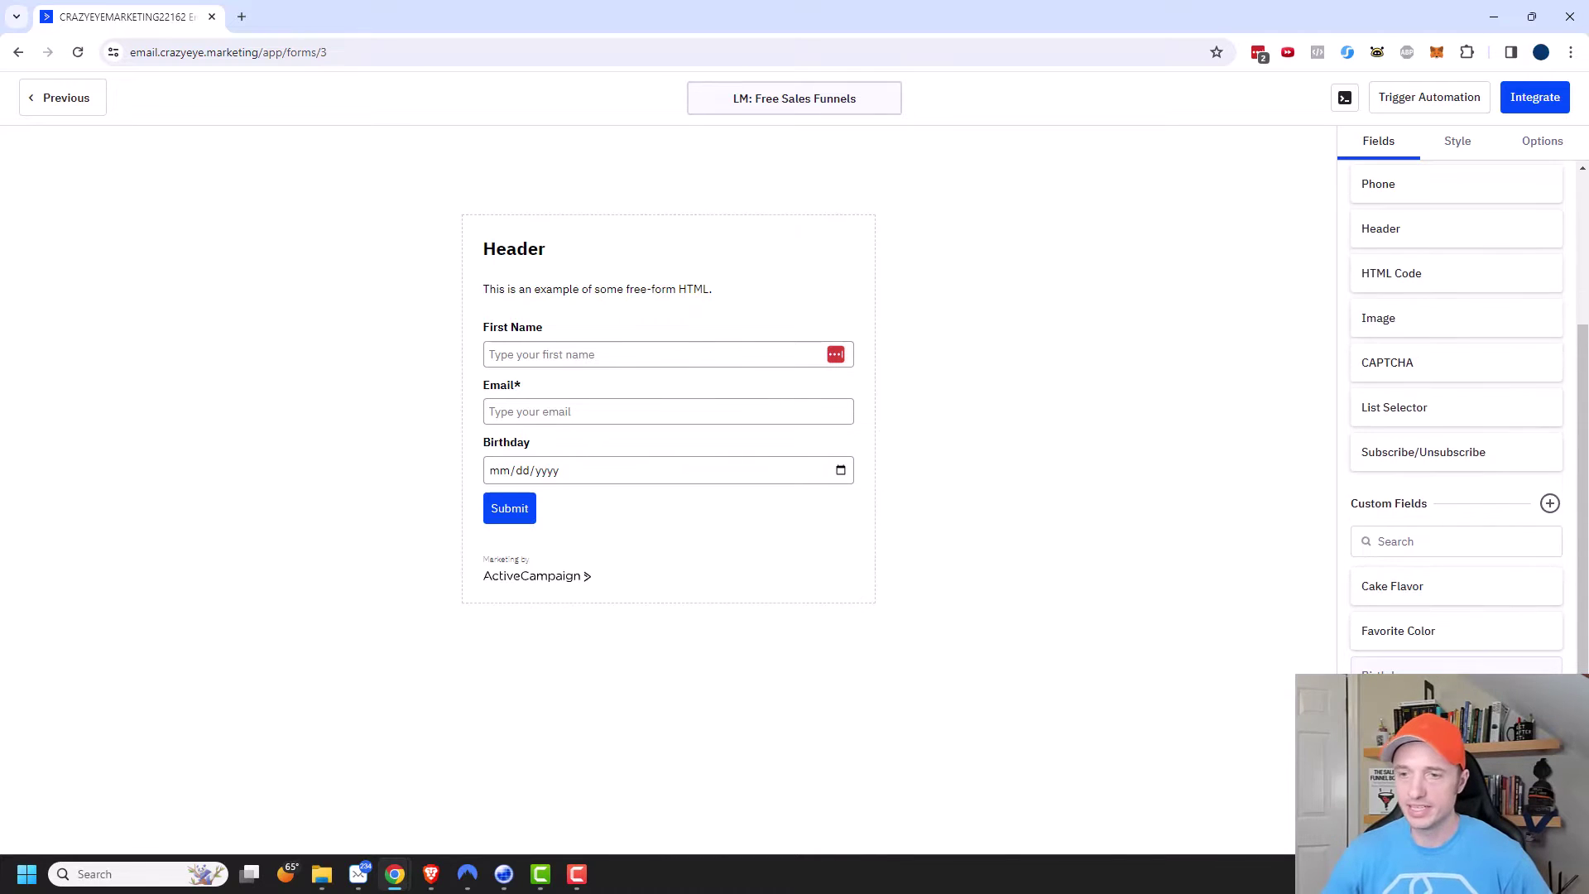
scroll(1431, 579, "down", 4)
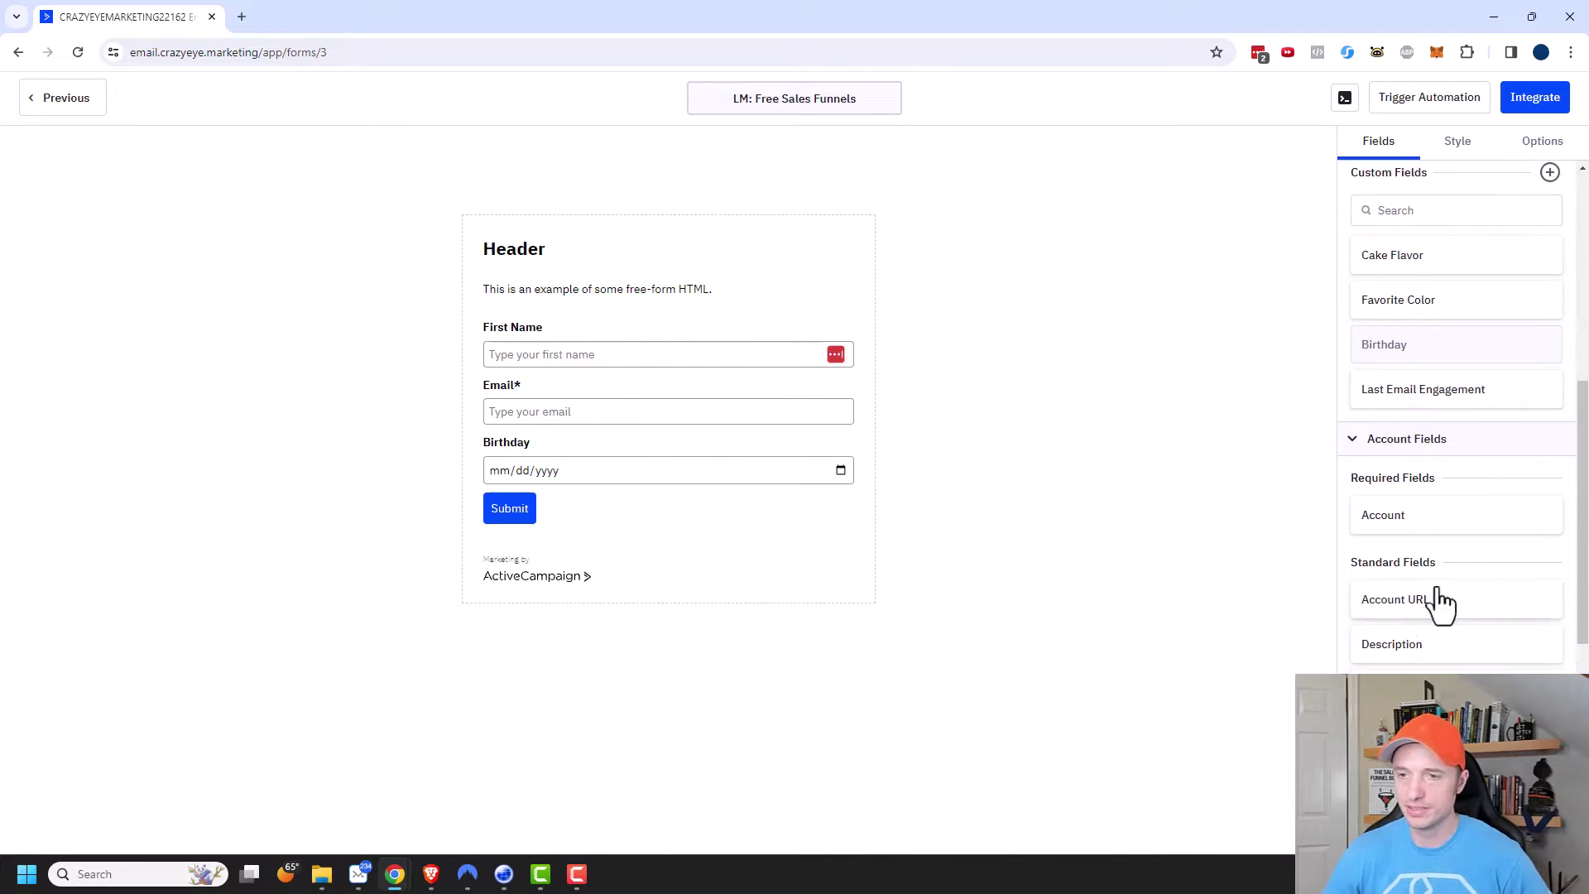
scroll(1421, 529, "down", 4)
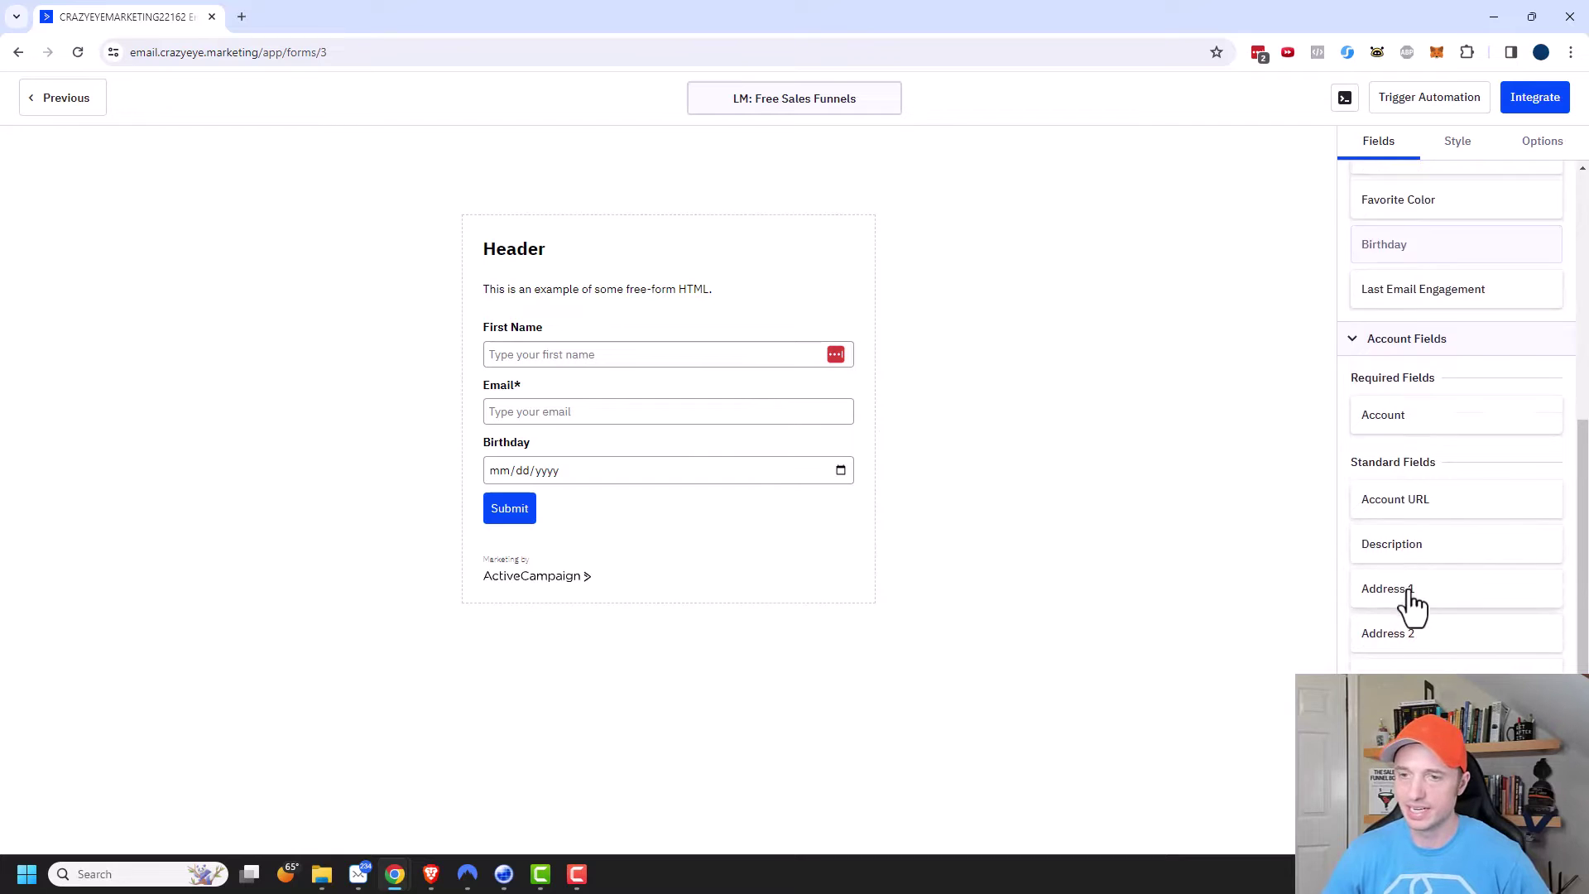
scroll(1431, 579, "down", 1)
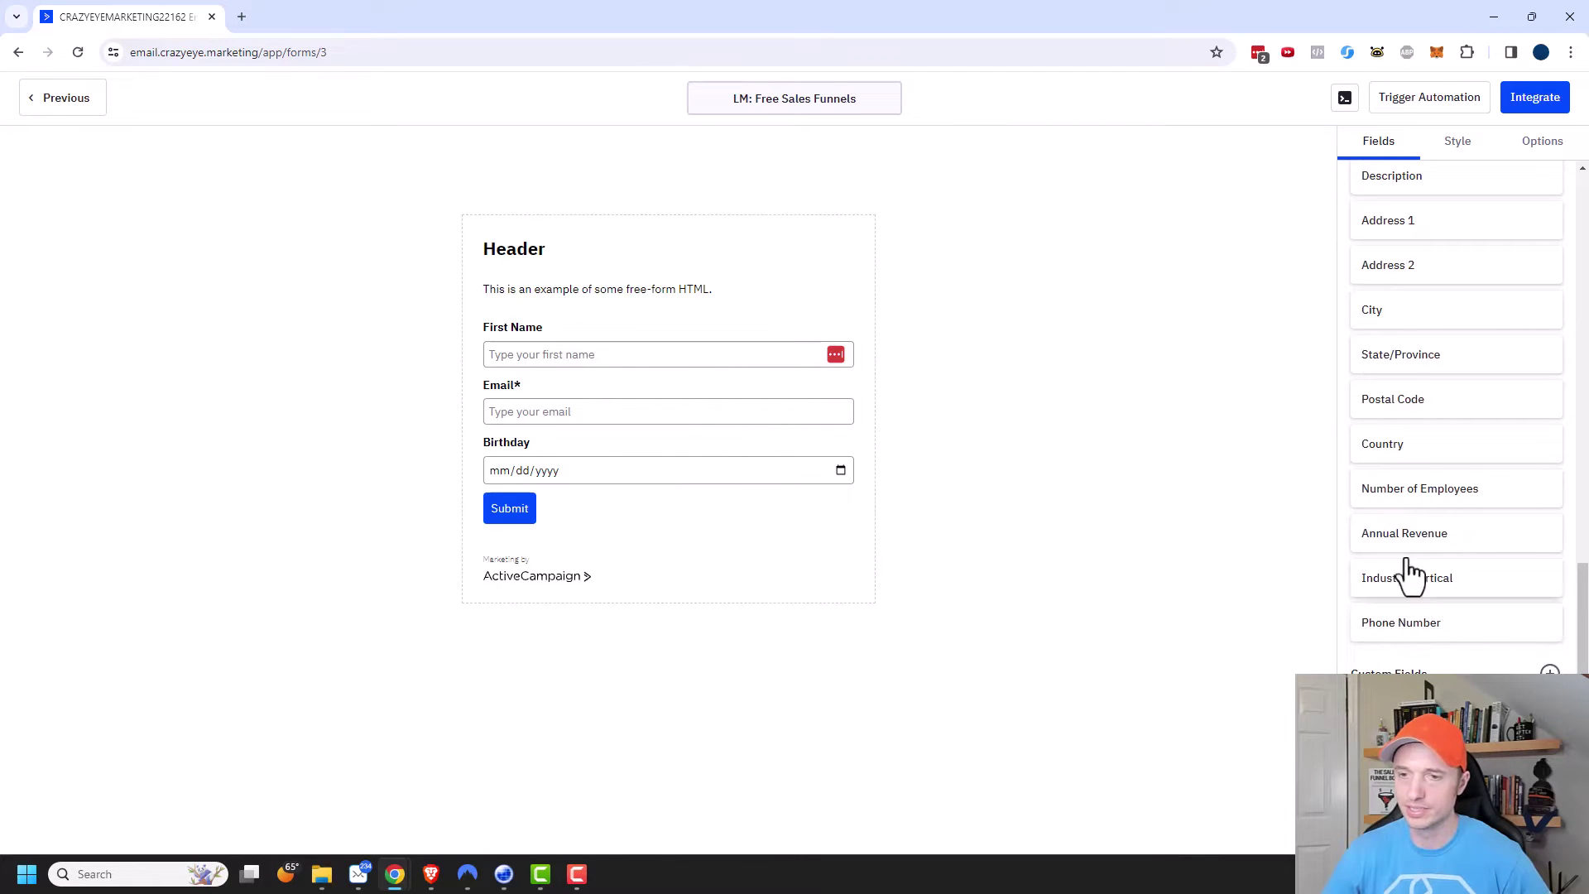
scroll(1429, 567, "up", 6)
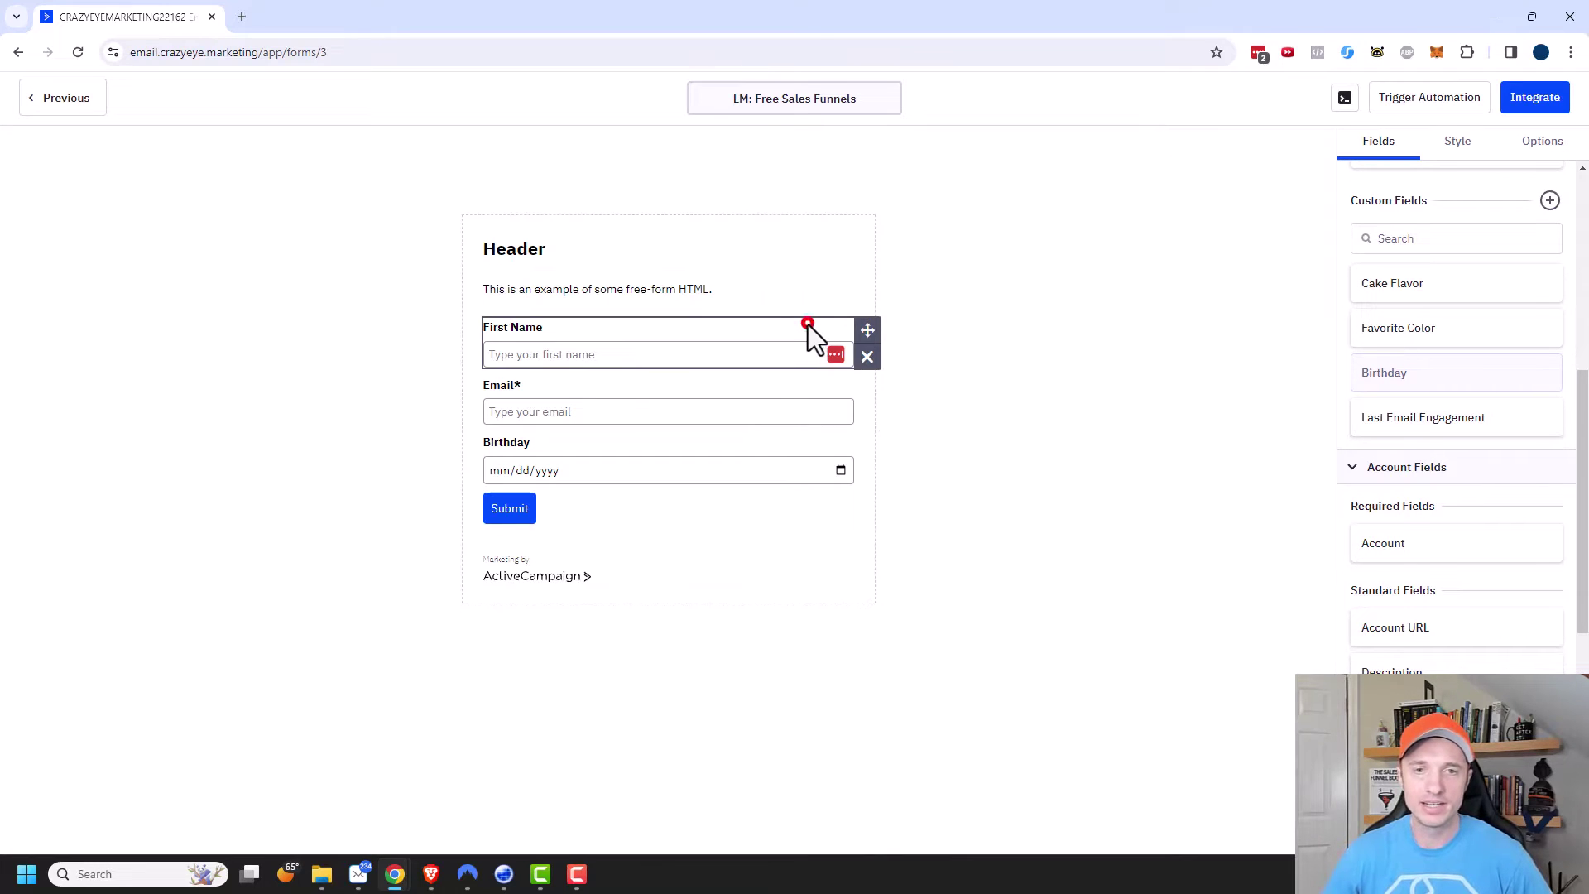
- Turn on Required for First Name, then check the Birthday and Email field settings
left_click(808, 325)
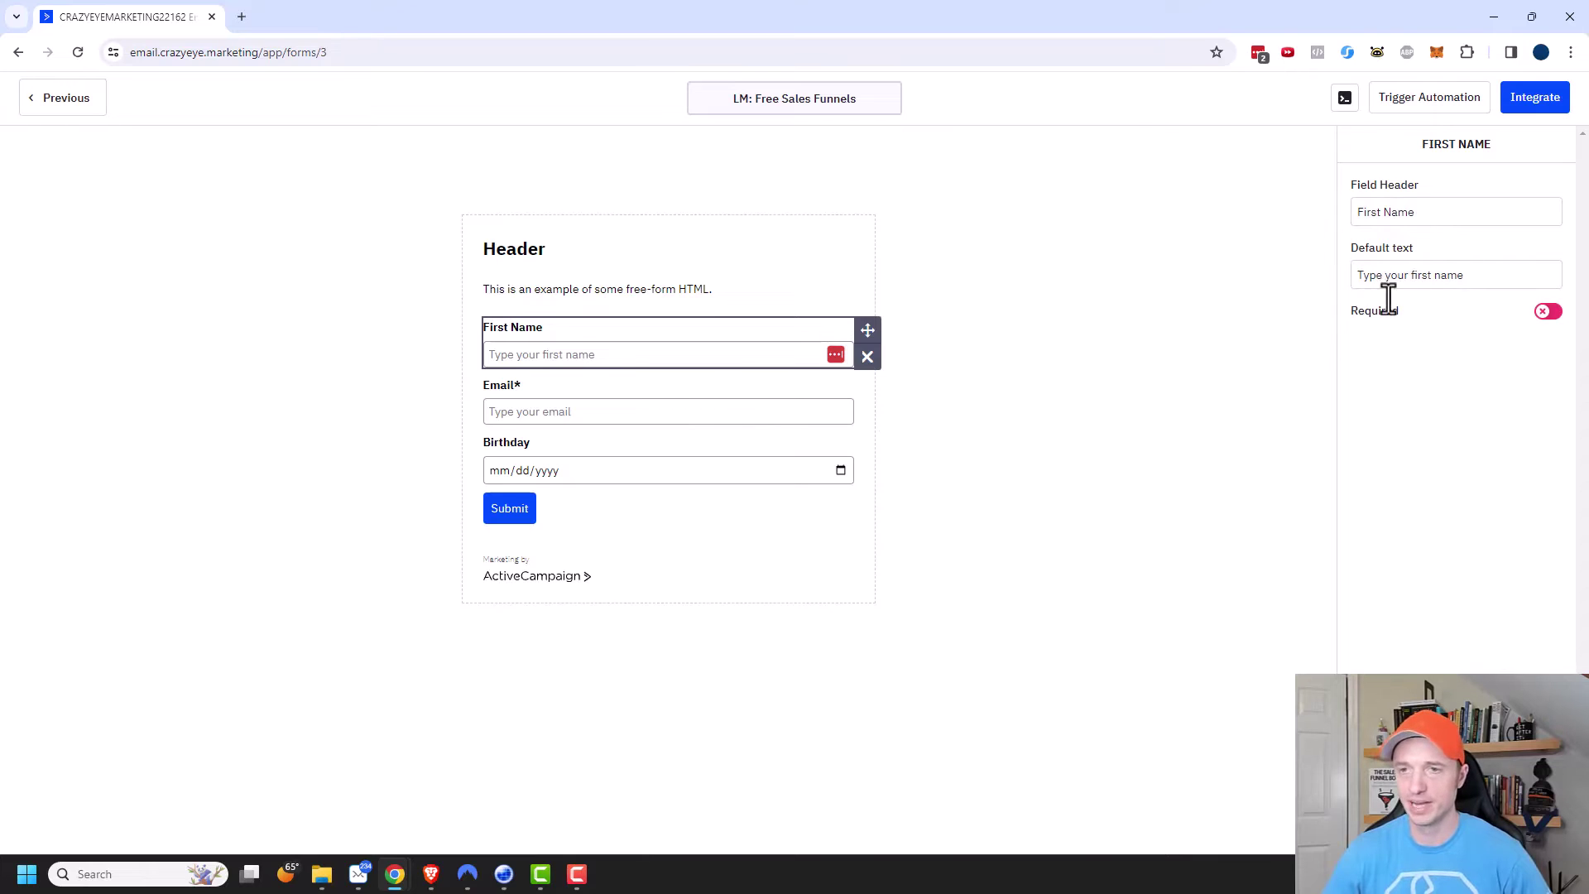
left_click(1544, 314)
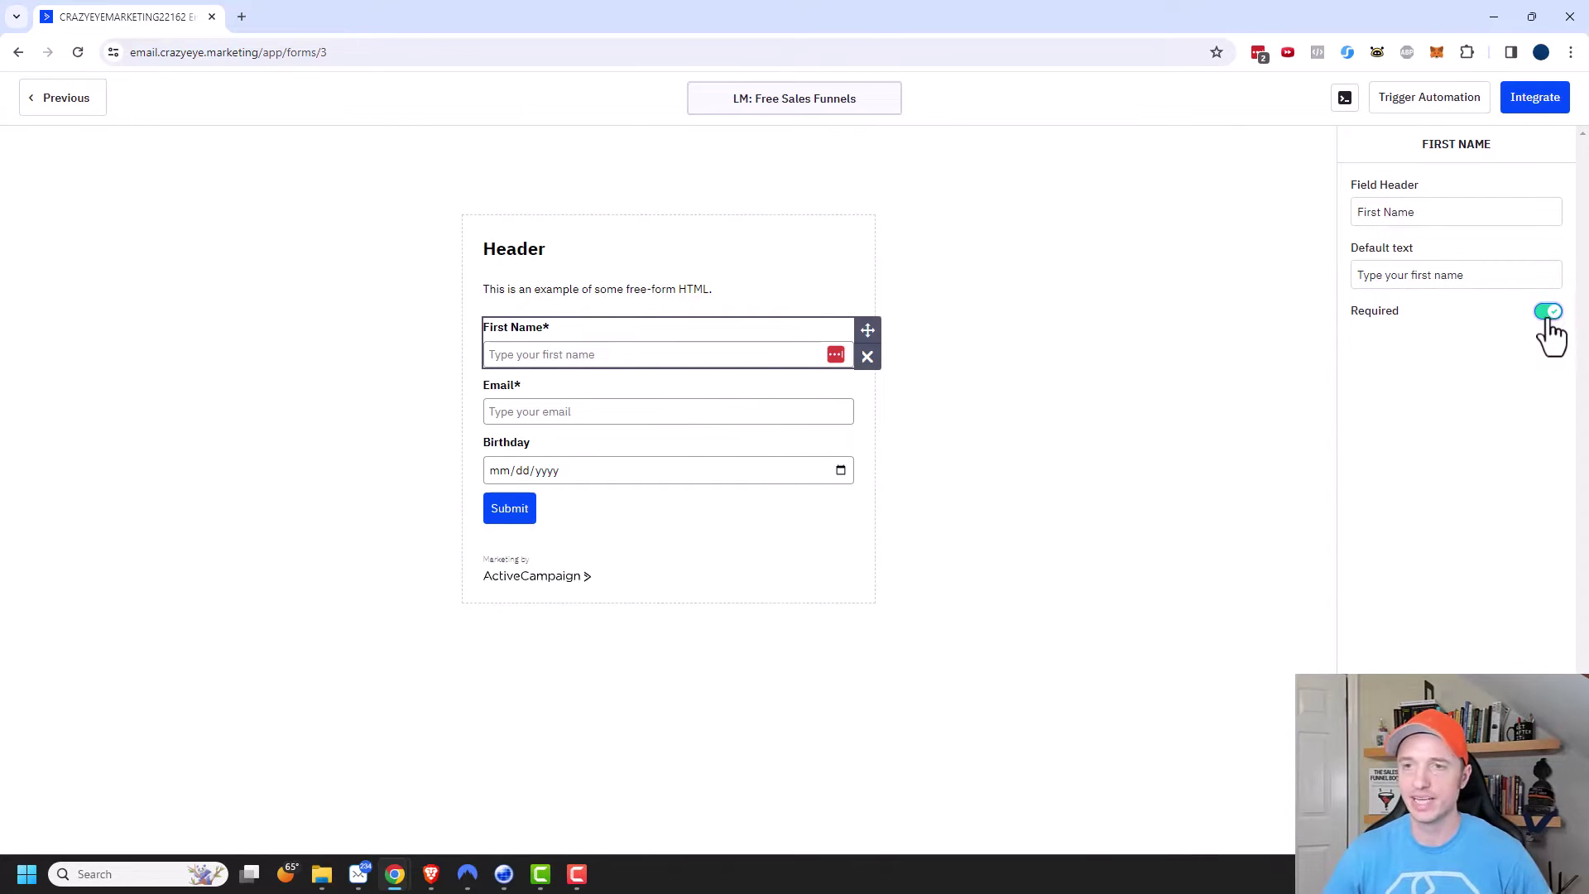
left_click(1548, 313)
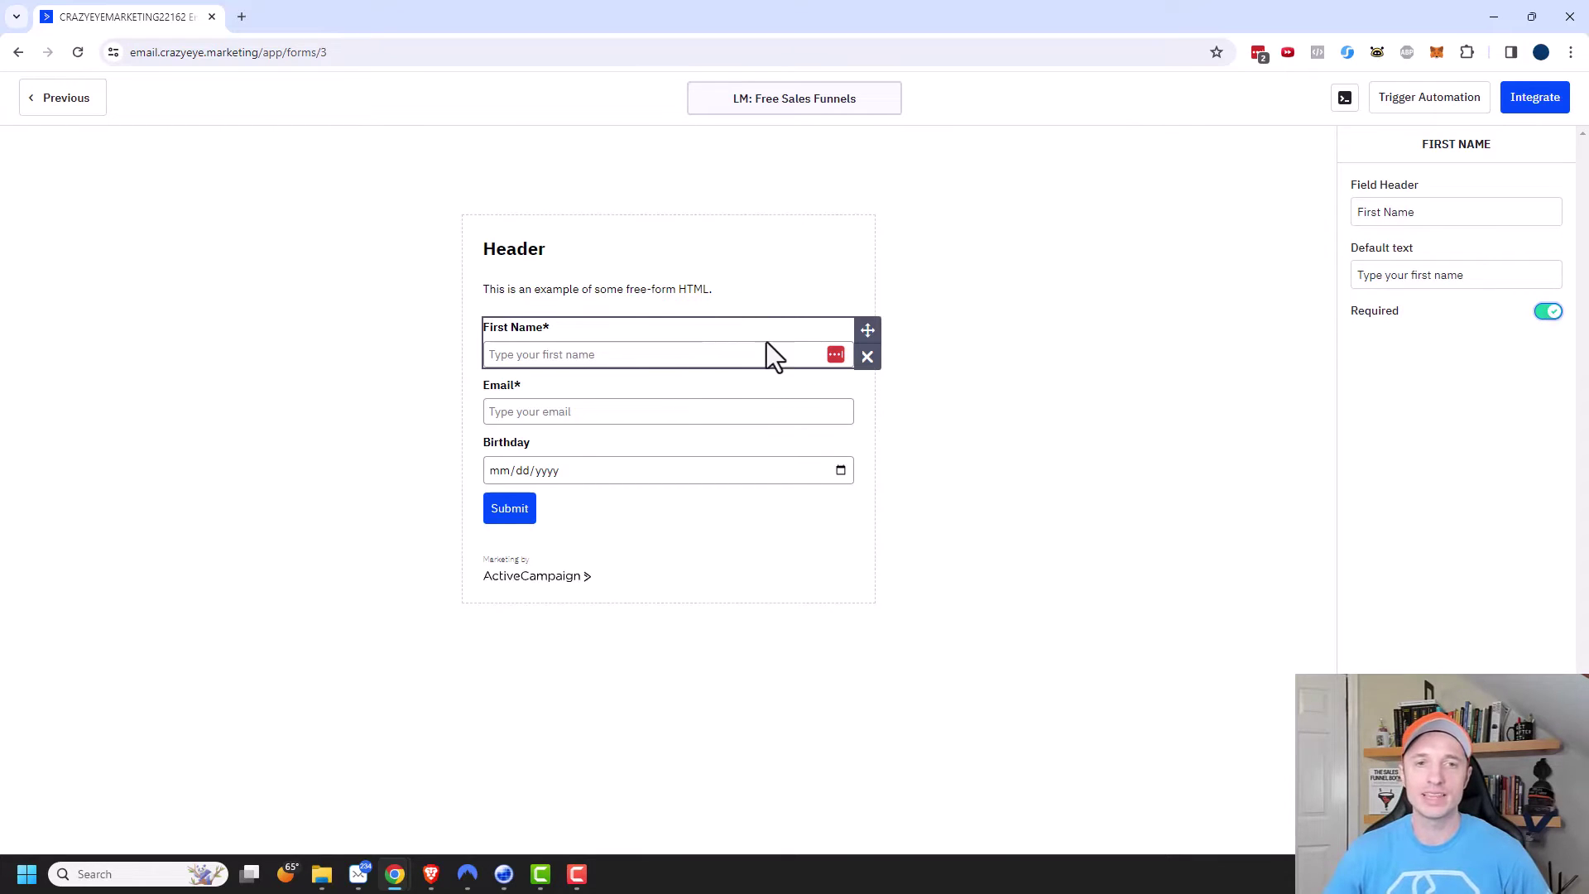
left_click(748, 455)
left_click(747, 447)
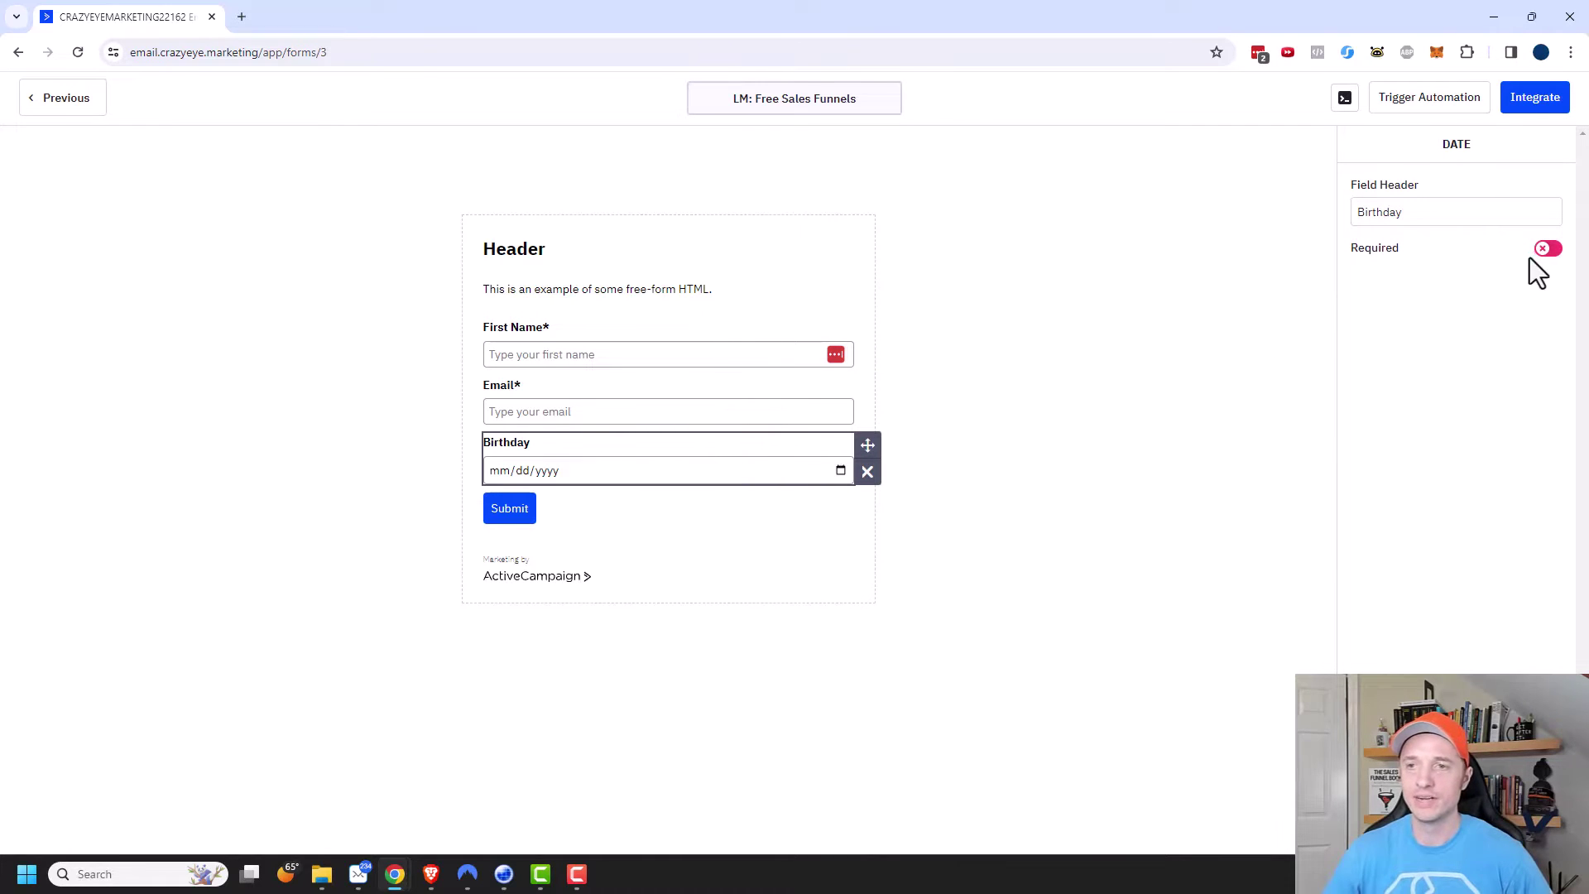
left_click(634, 392)
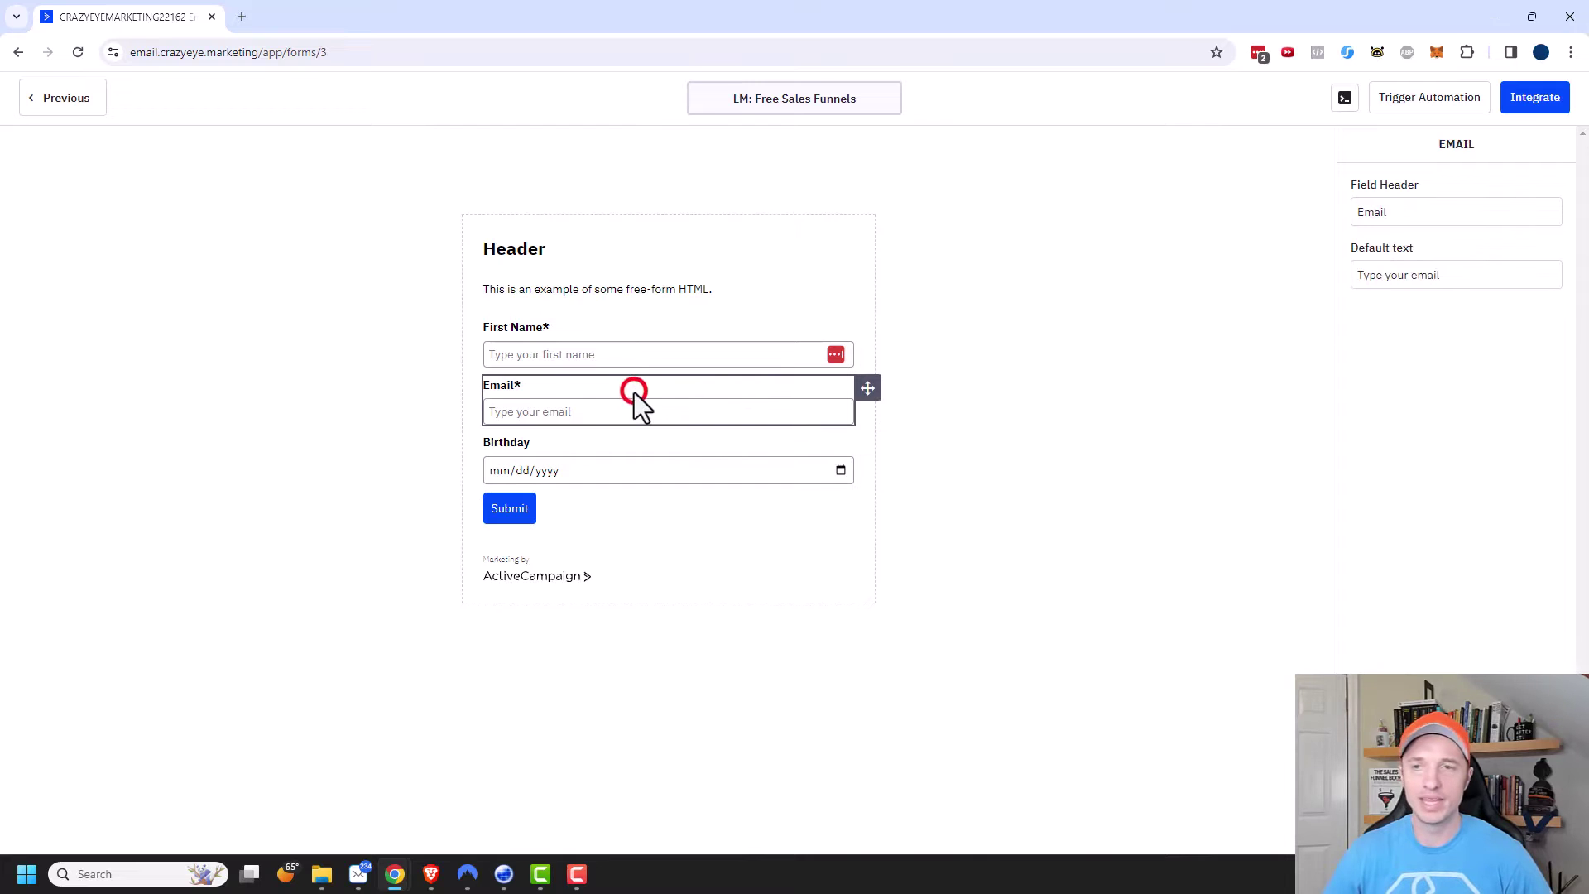
left_click(672, 390)
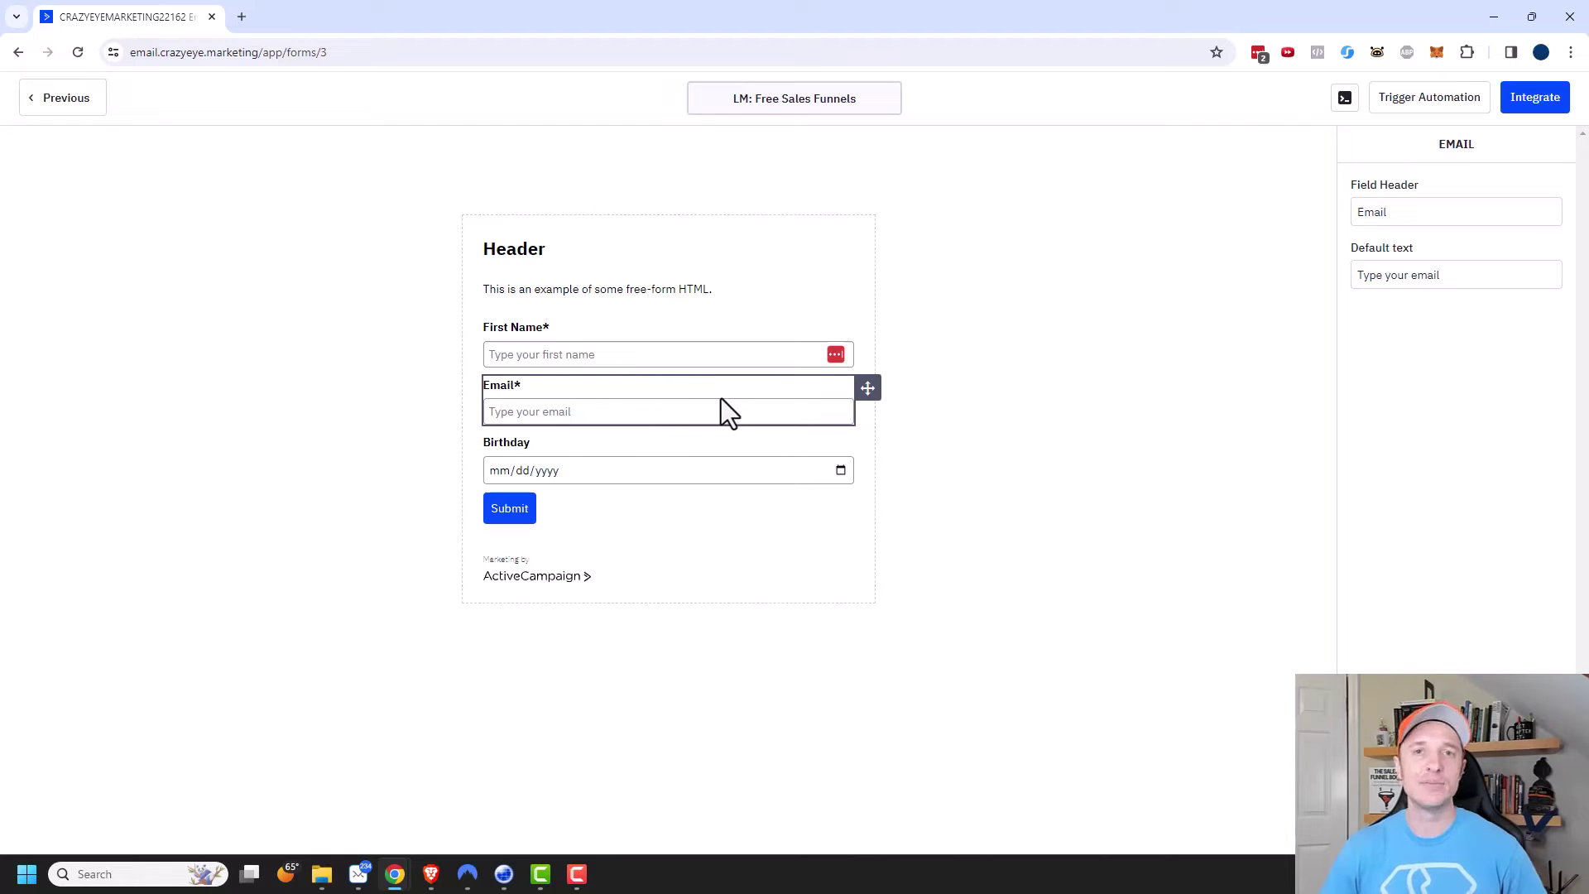
- Change the submit button label from Submit to 'Send Me the Lead Magnet!'
left_click(1039, 432)
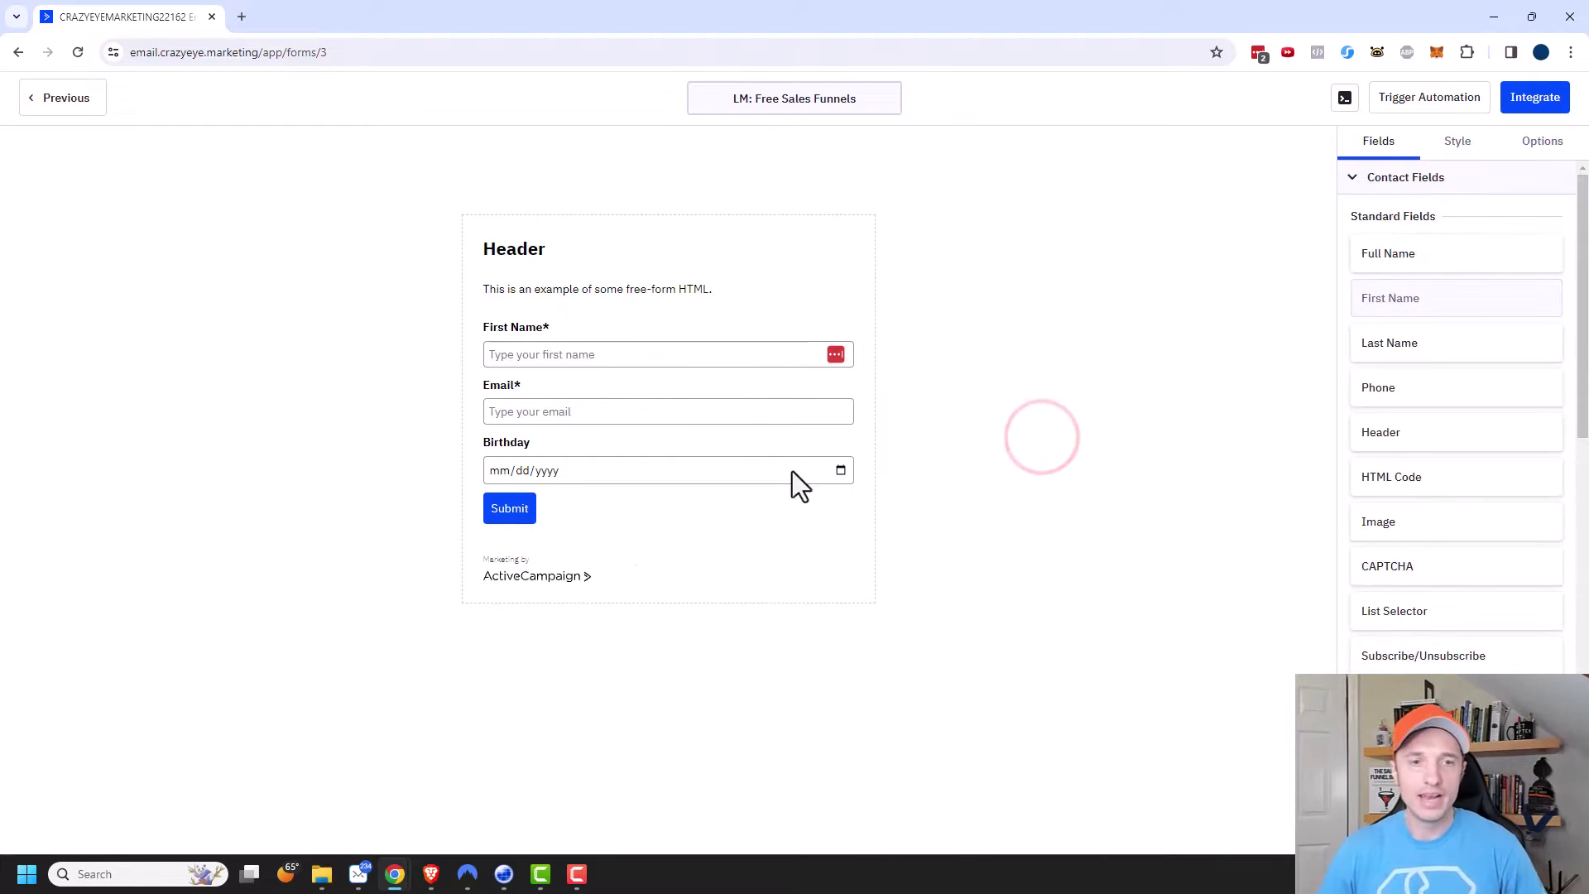
left_click(505, 513)
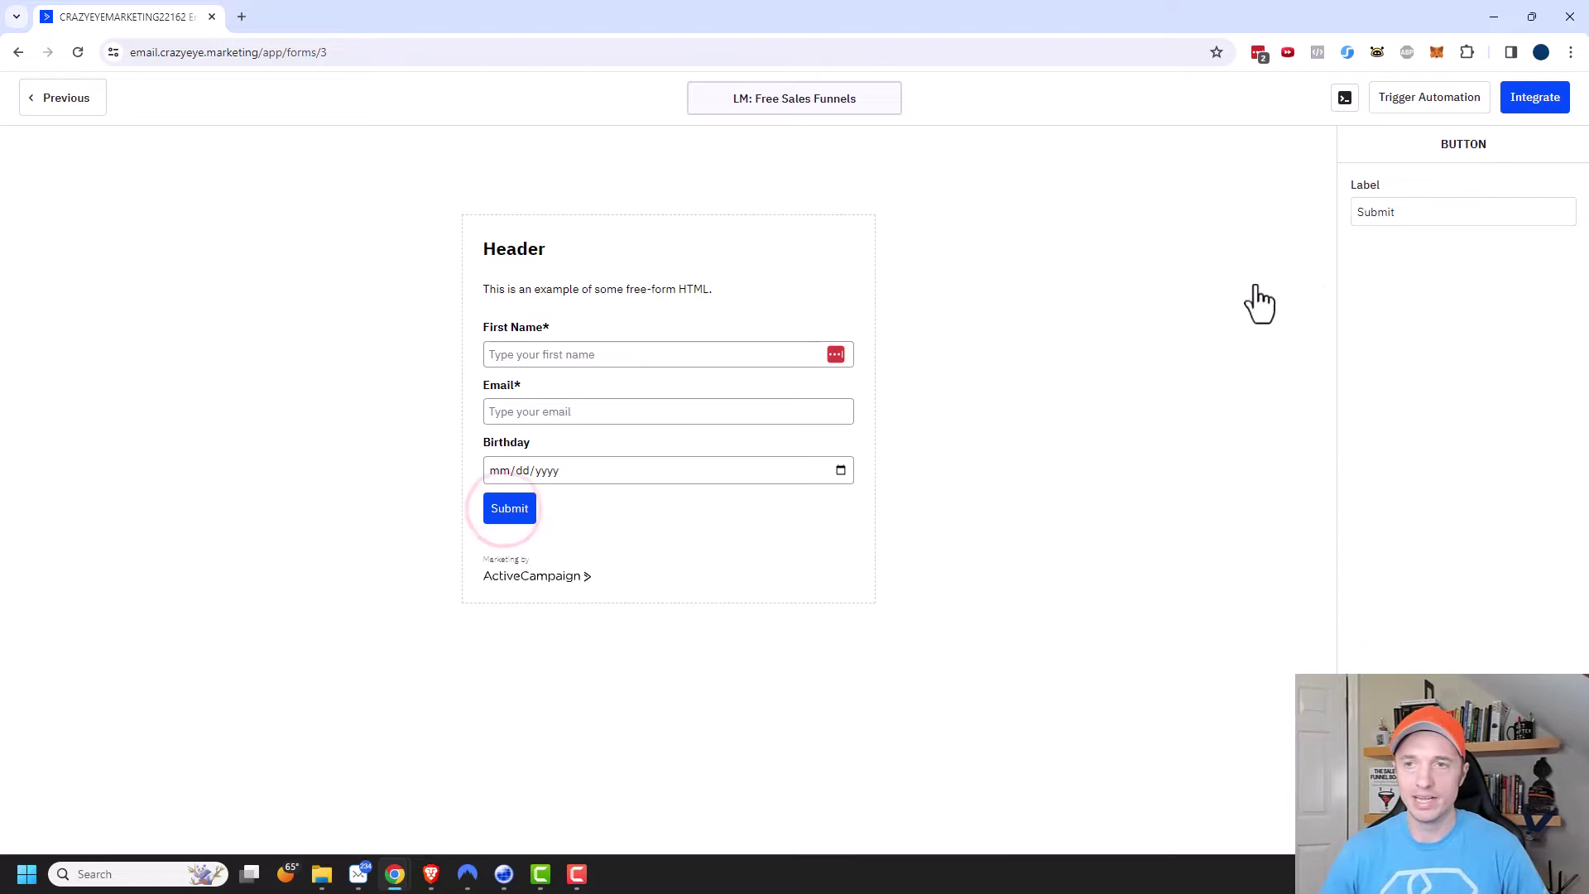
double_click(1375, 212)
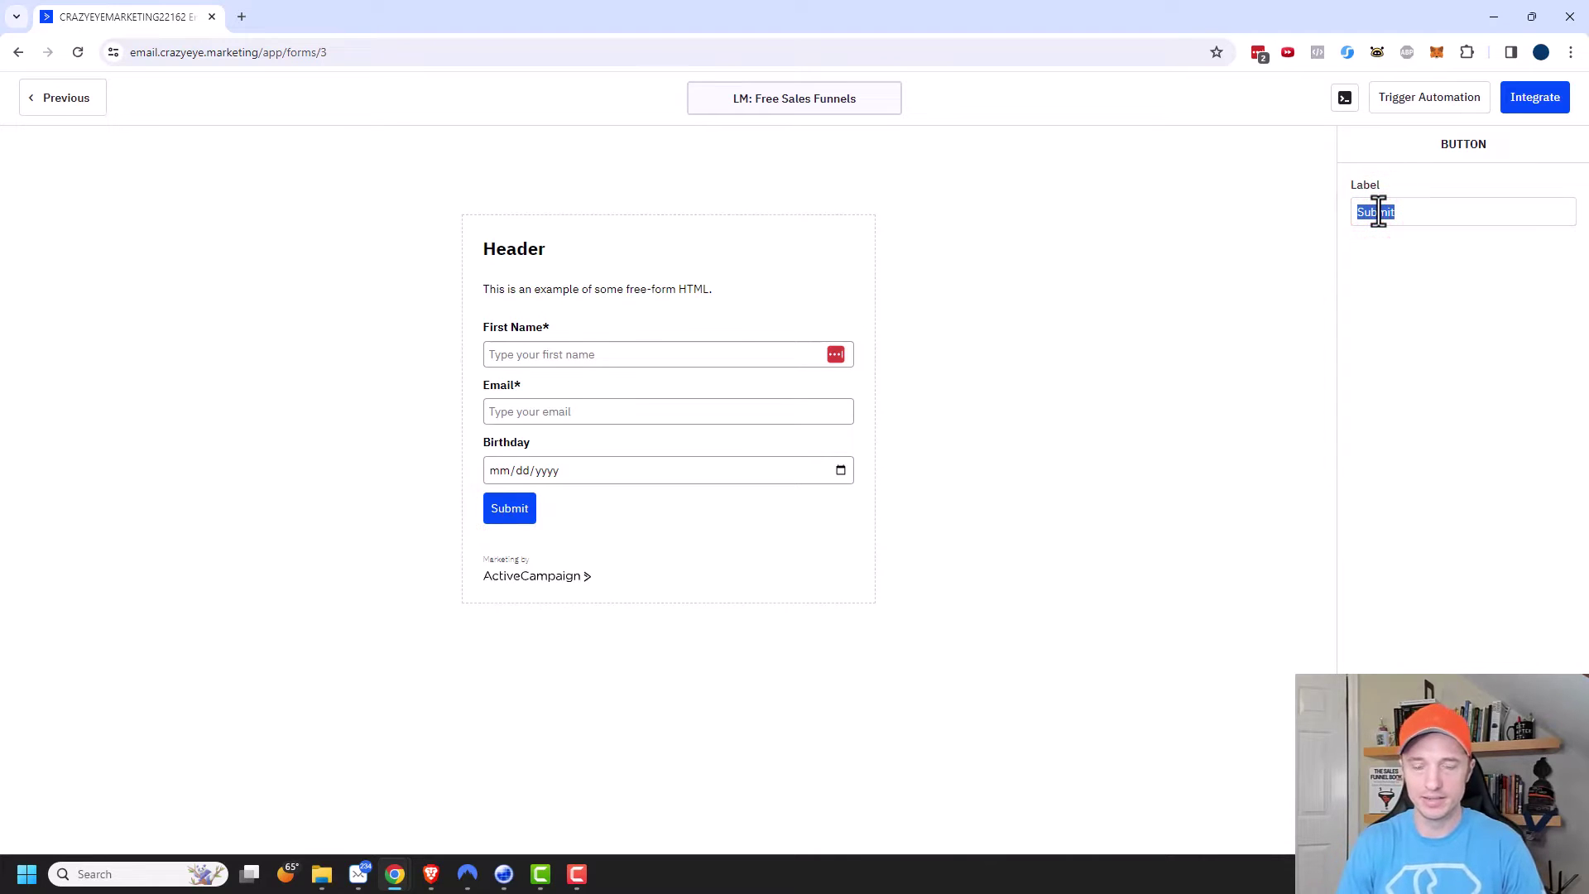
type("Send Me the Lead Magnet!")
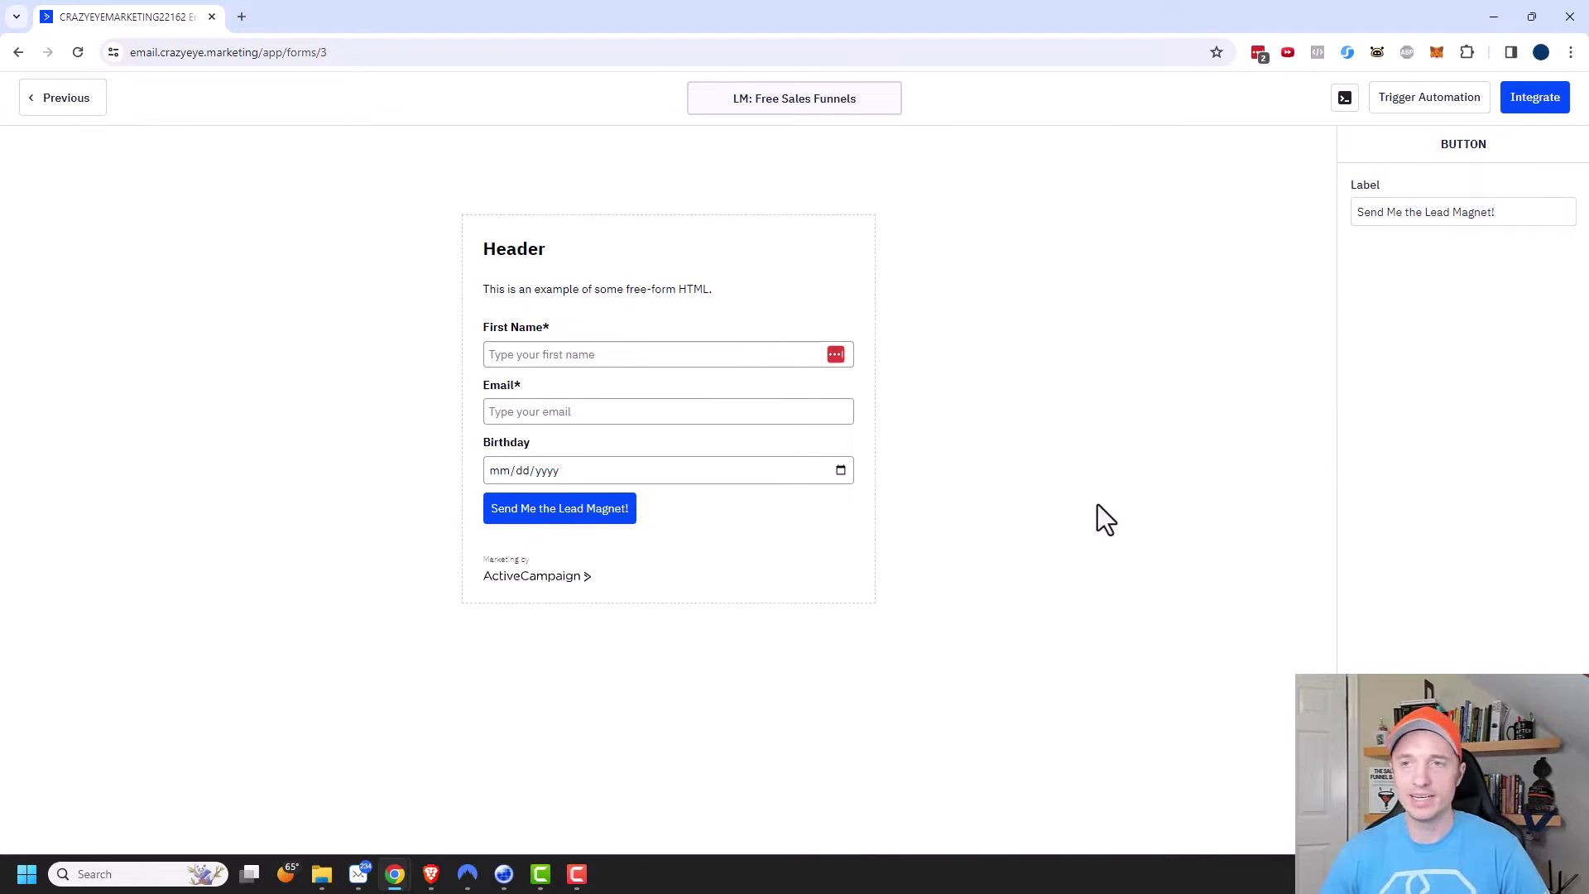
left_click(1097, 505)
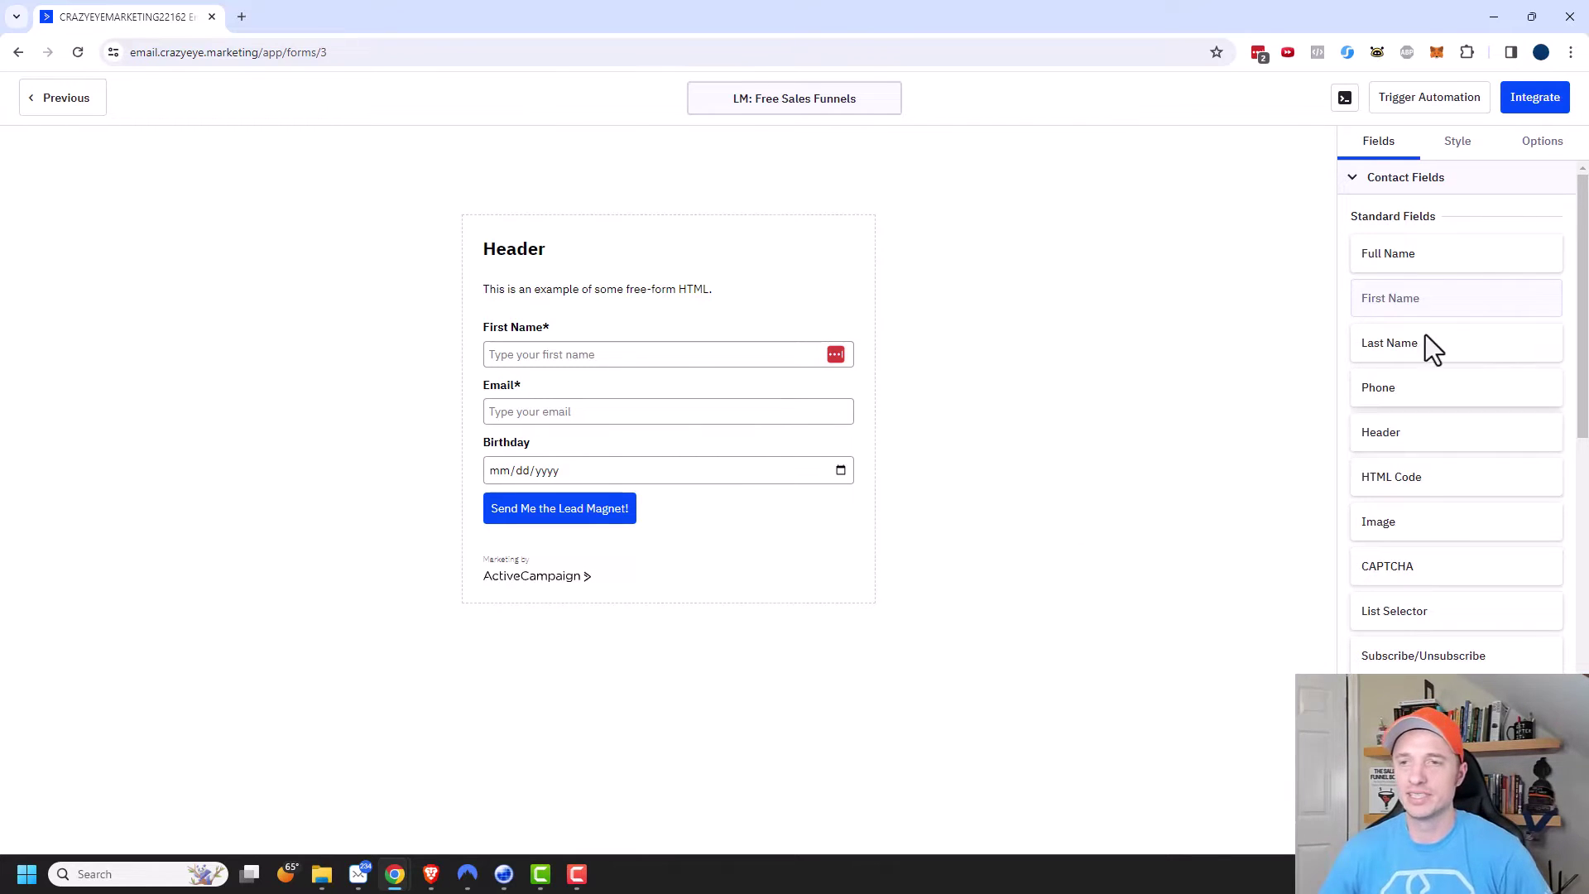
- In the style settings, try Horizontal, keep Vertical layout, and turn off ActiveCampaign branding
left_click(1459, 154)
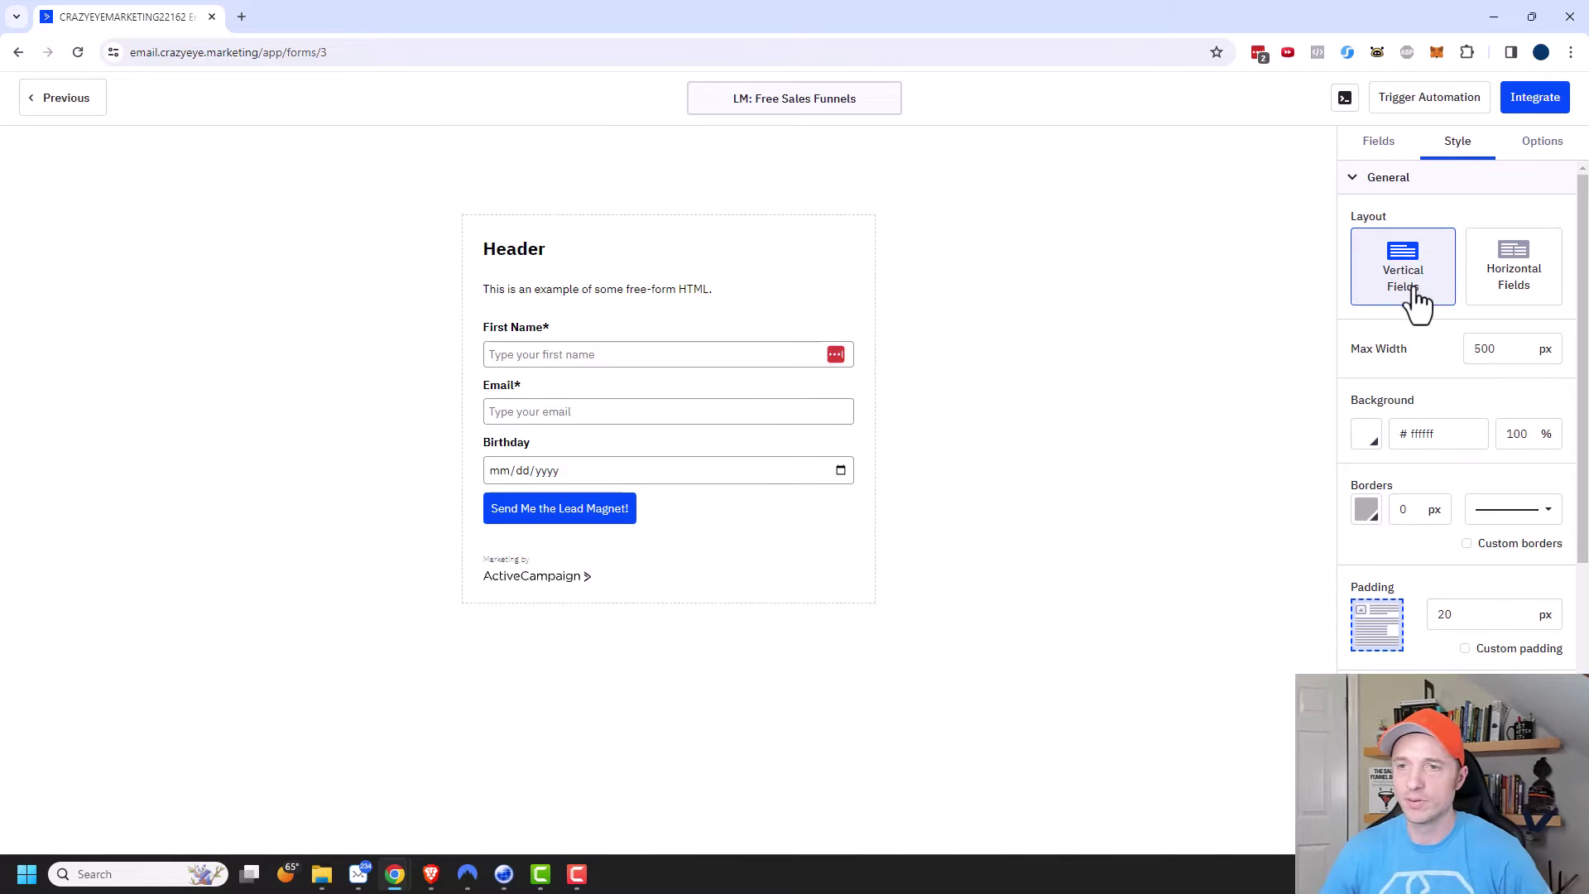
left_click(1533, 280)
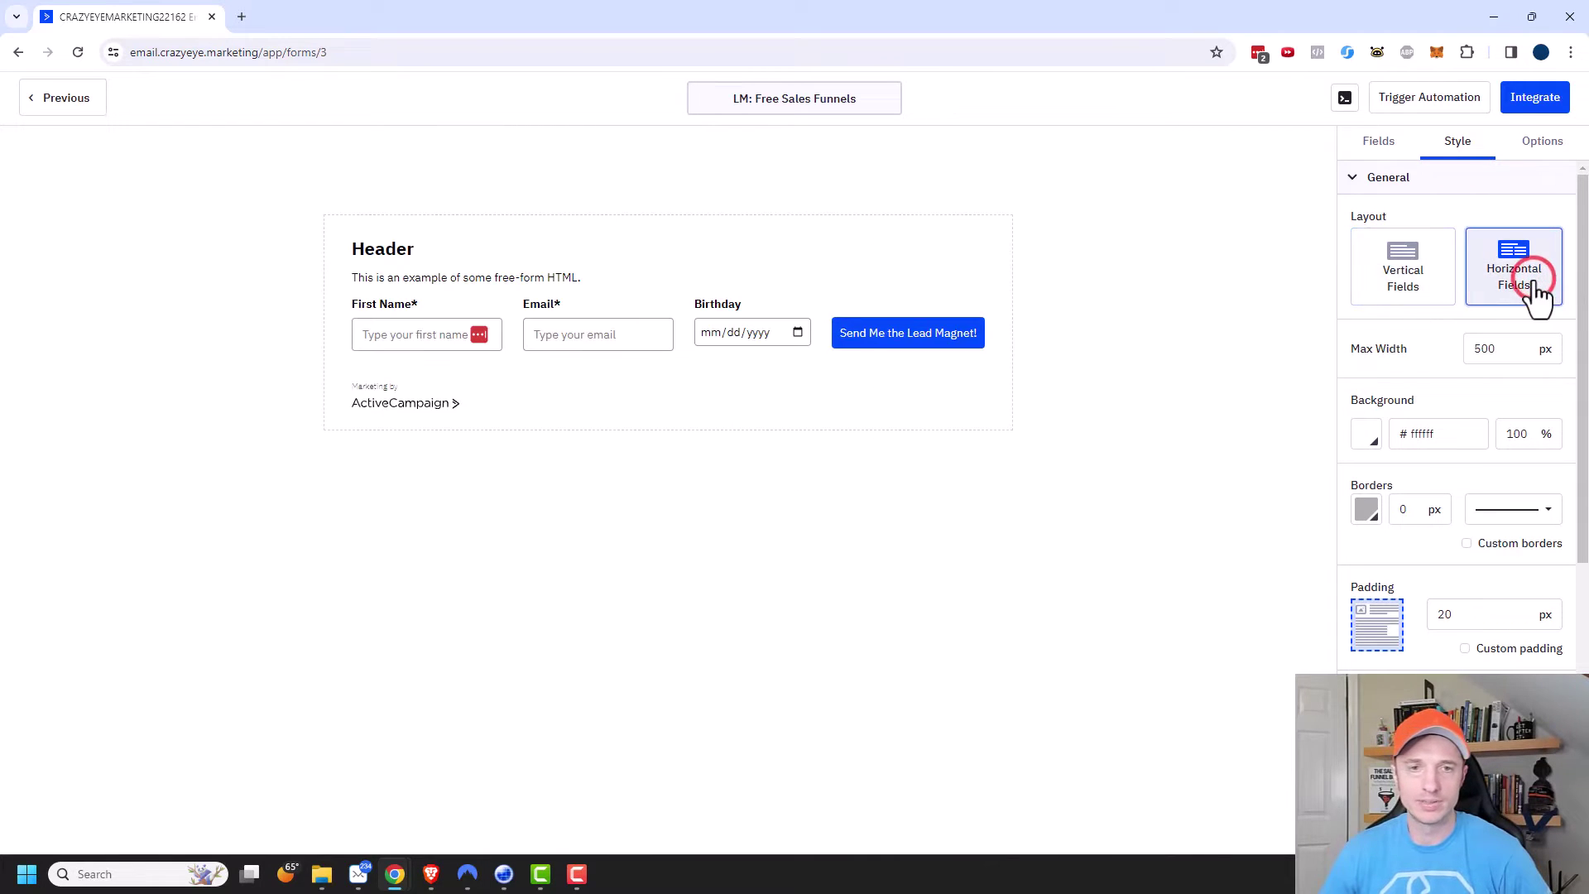
left_click(1397, 283)
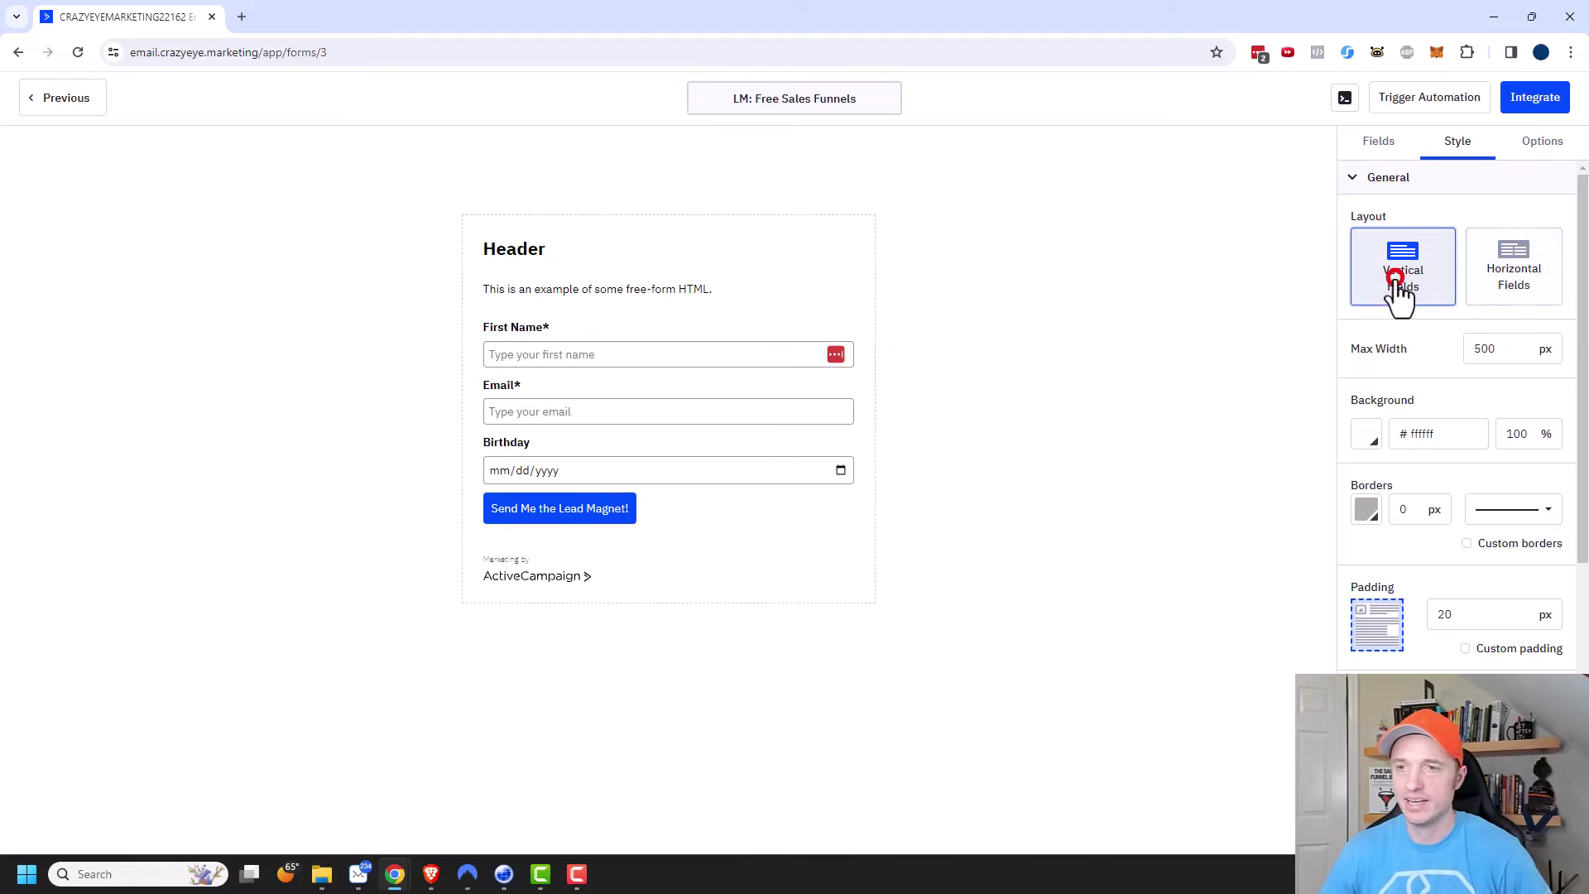
scroll(1472, 373, "down", 1)
scroll(1457, 385, "down", 2)
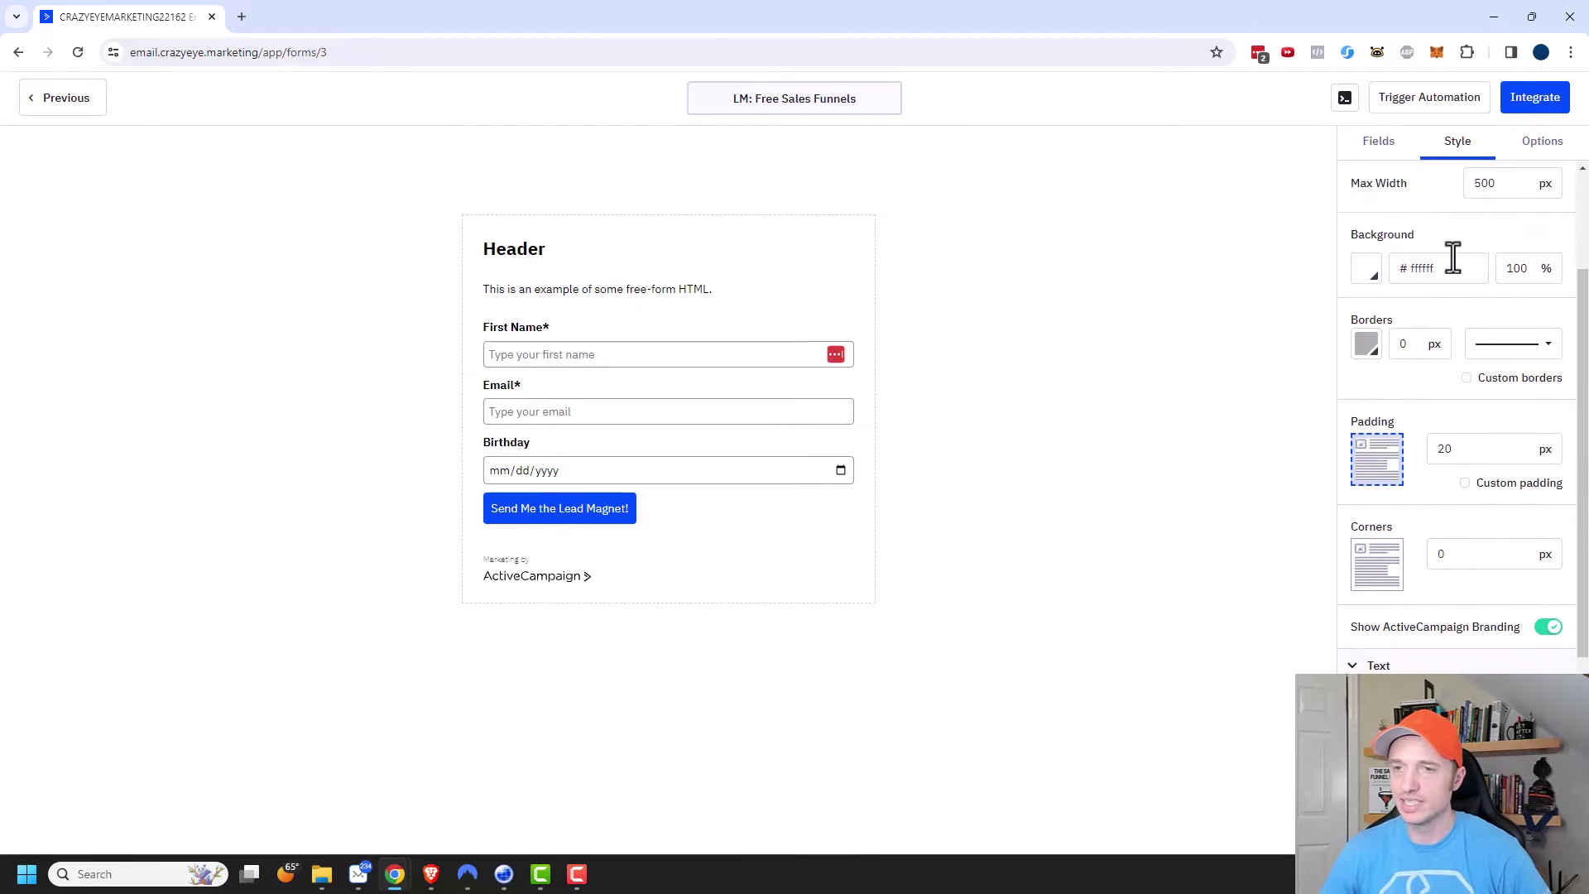
scroll(1403, 374, "down", 3)
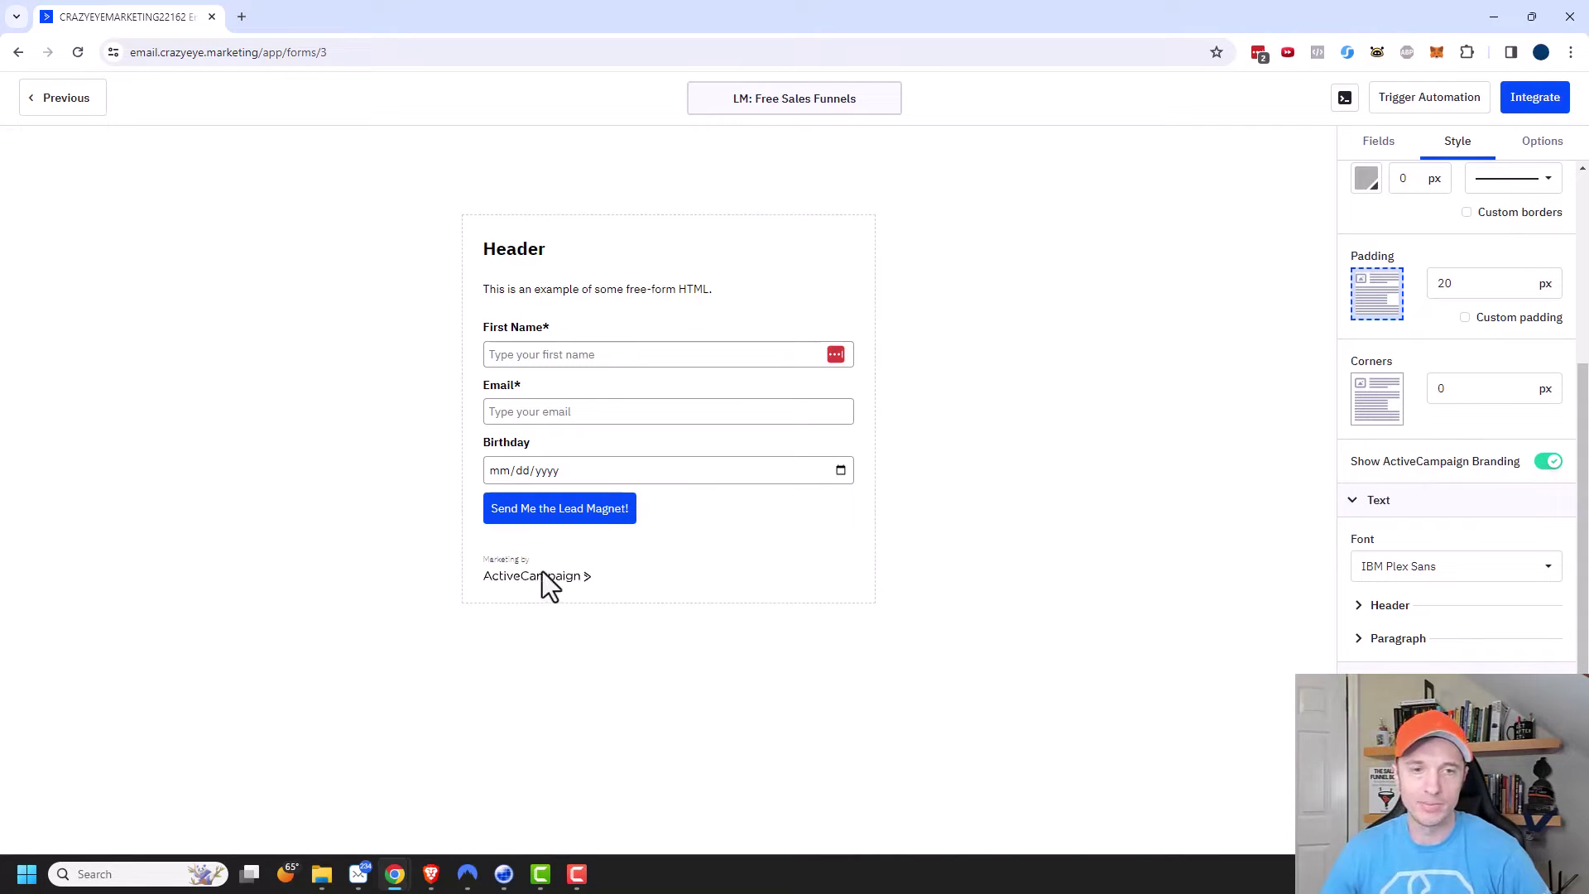
left_click(1548, 462)
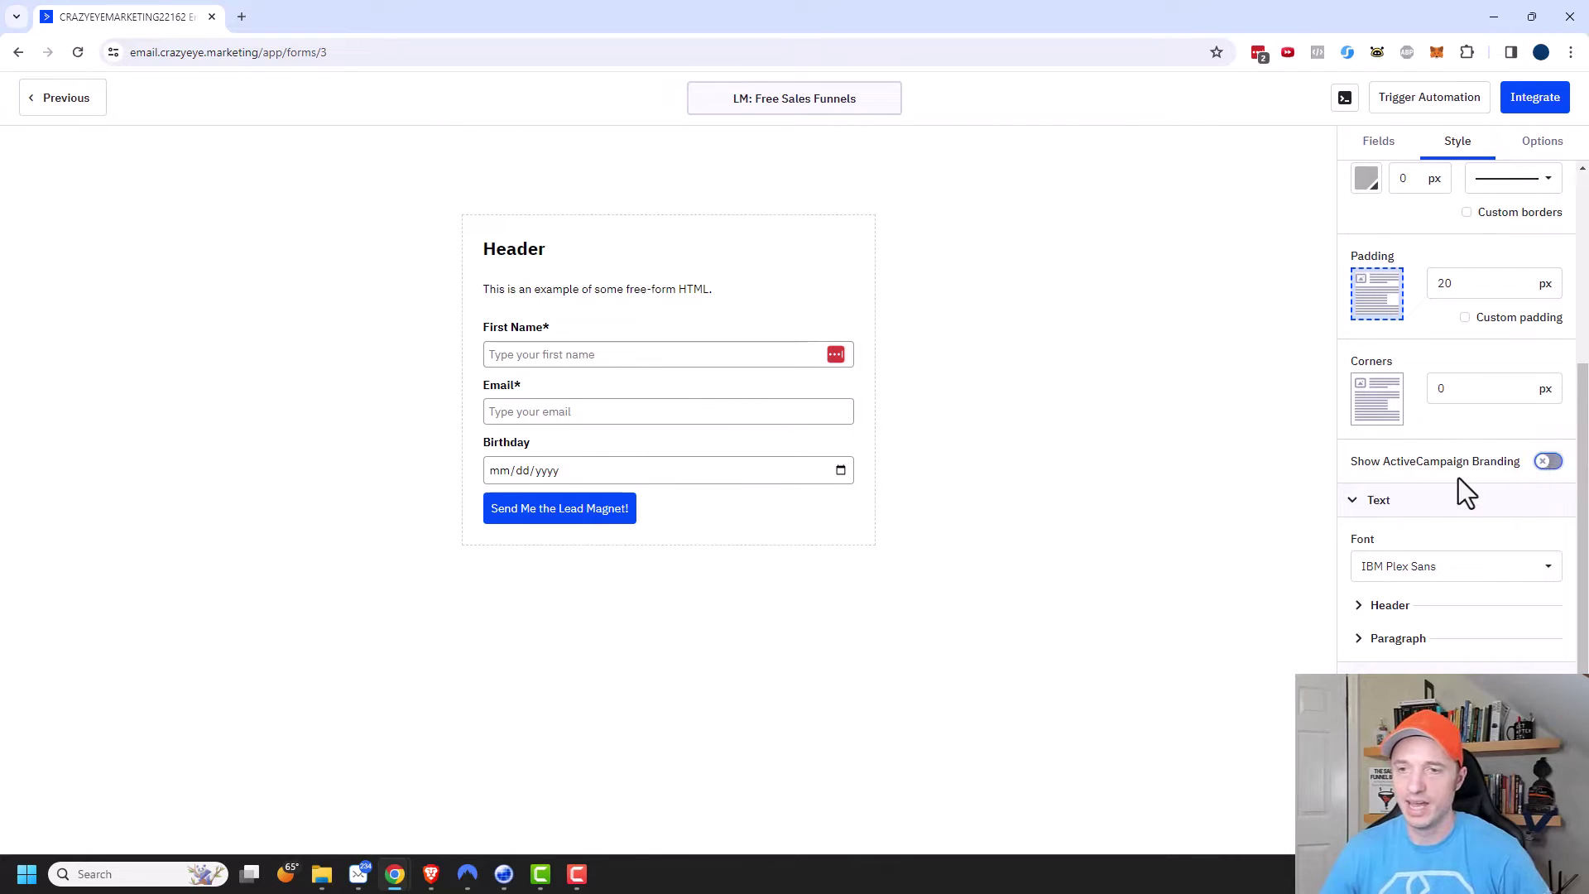
- Expand the Header text styling settings
scroll(1461, 479, "down", 1)
left_click(1358, 536)
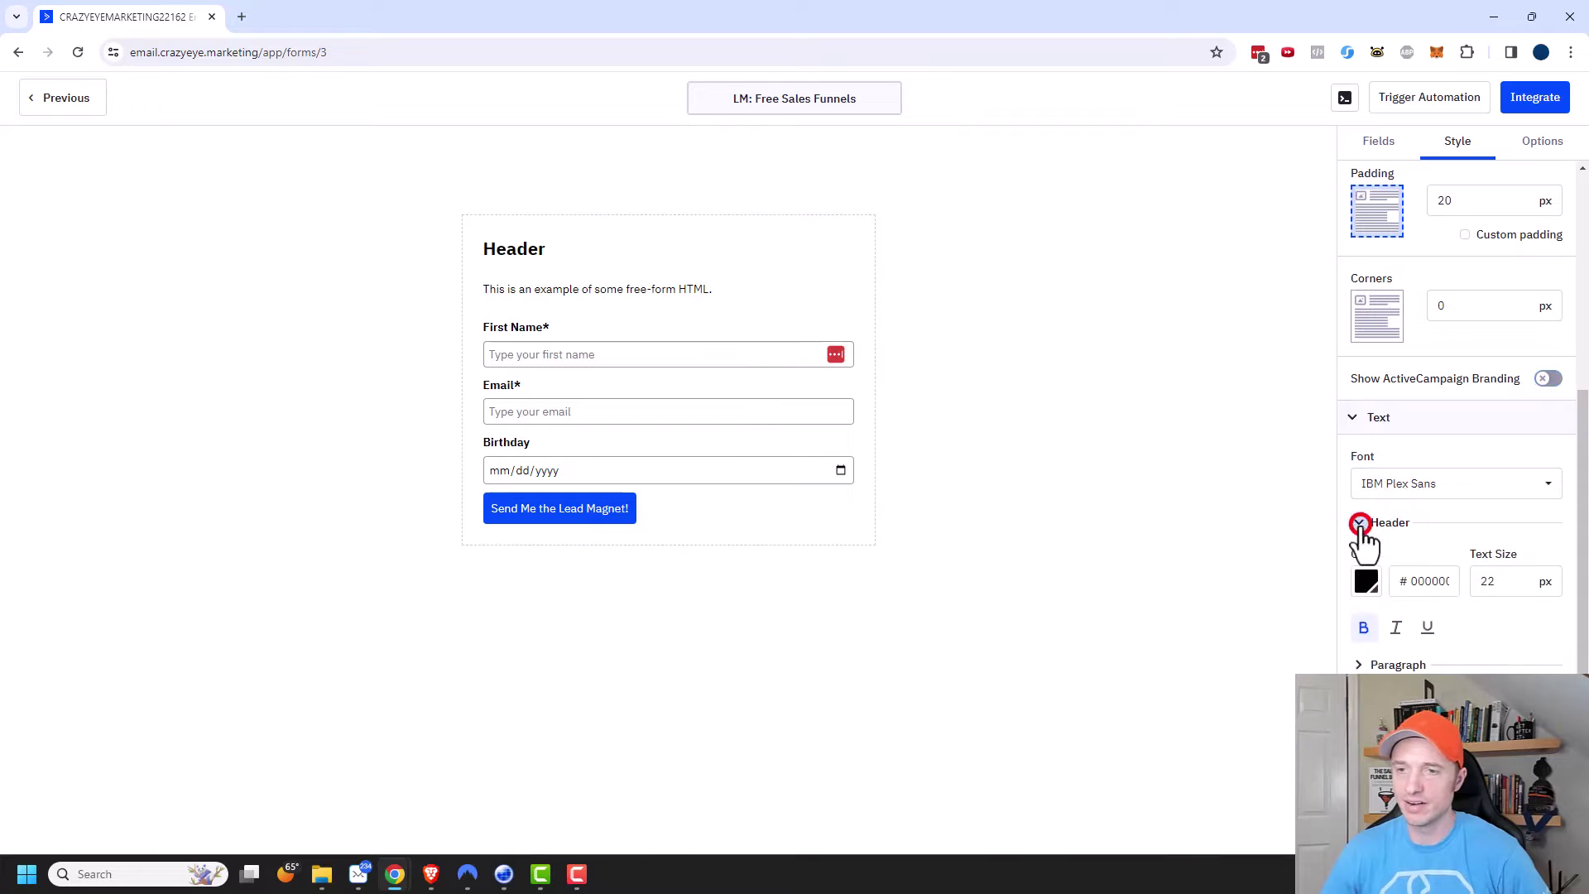
scroll(1400, 539, "down", 2)
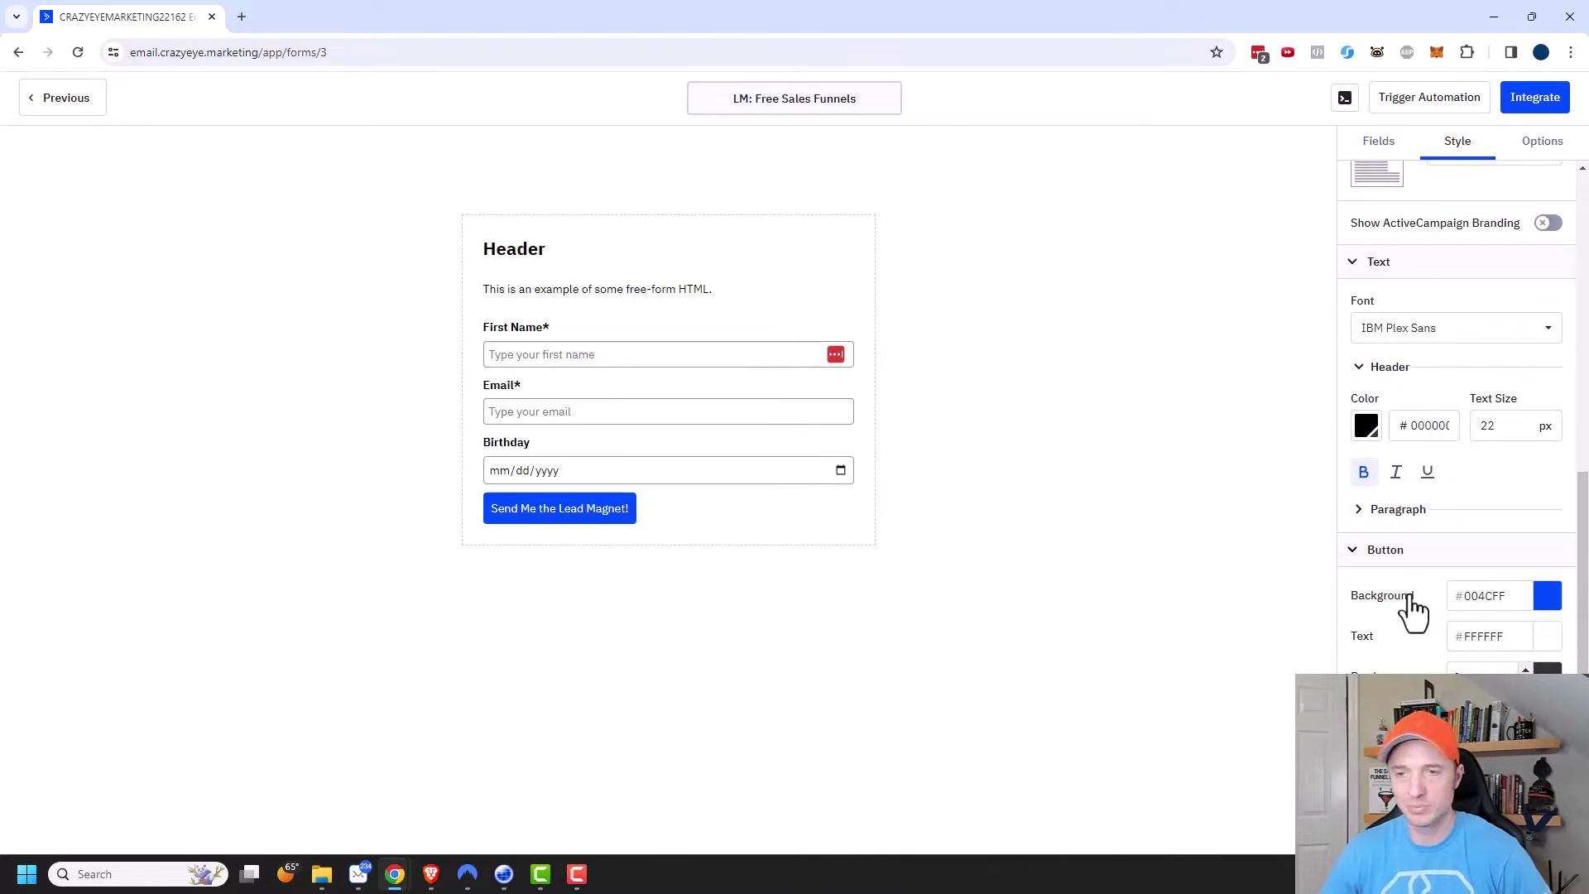
scroll(1456, 413, "up", 7)
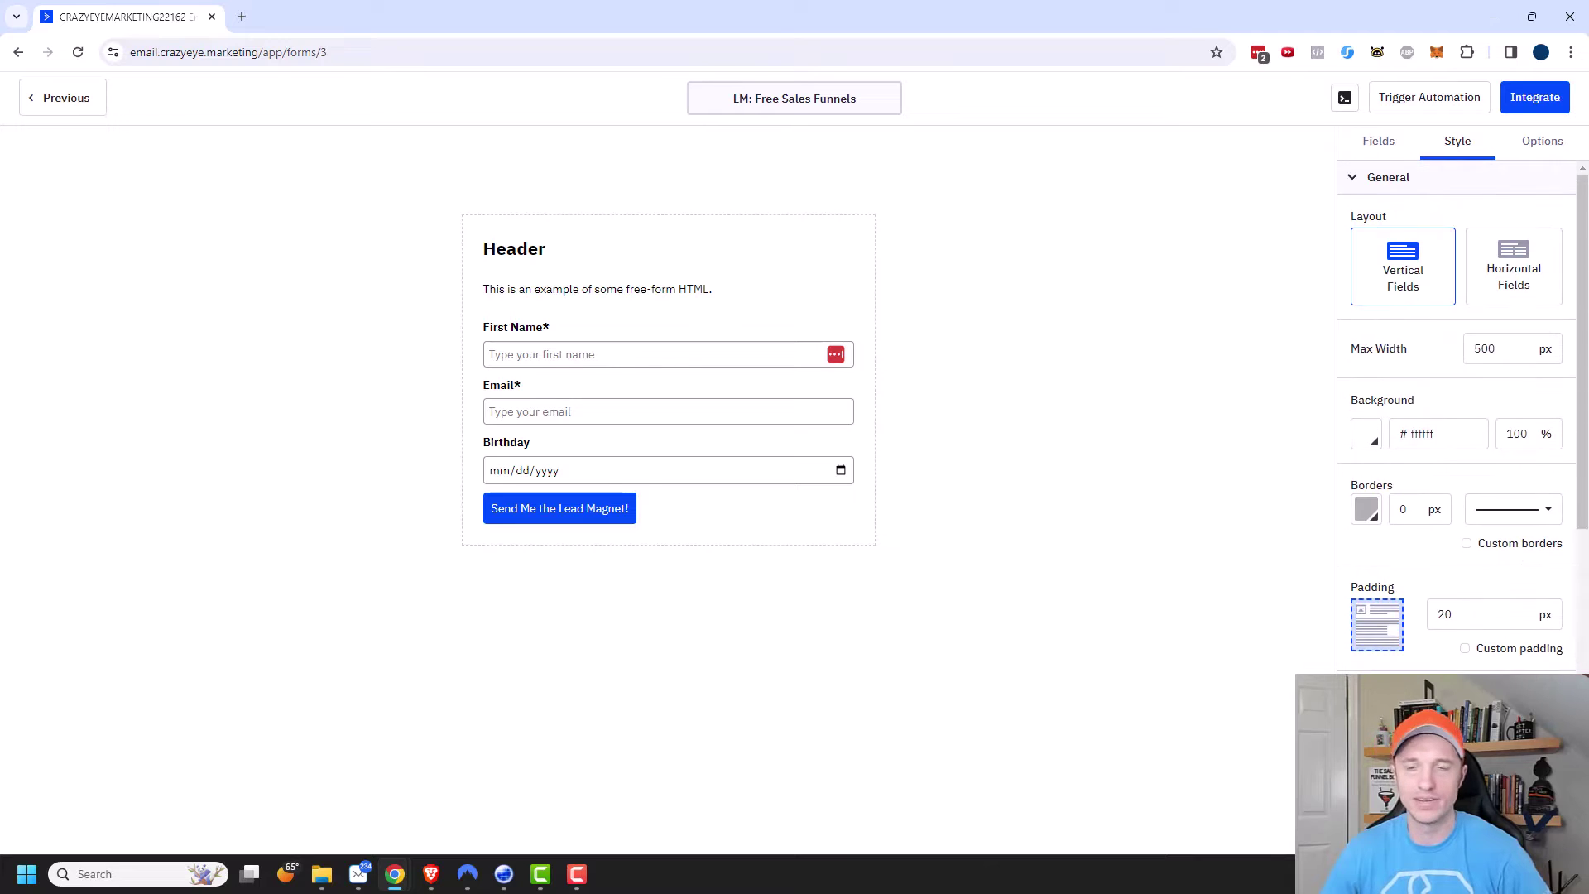
- Set the form's On Submit action to Open URL and paste in the thank-you page URL
left_click(1546, 146)
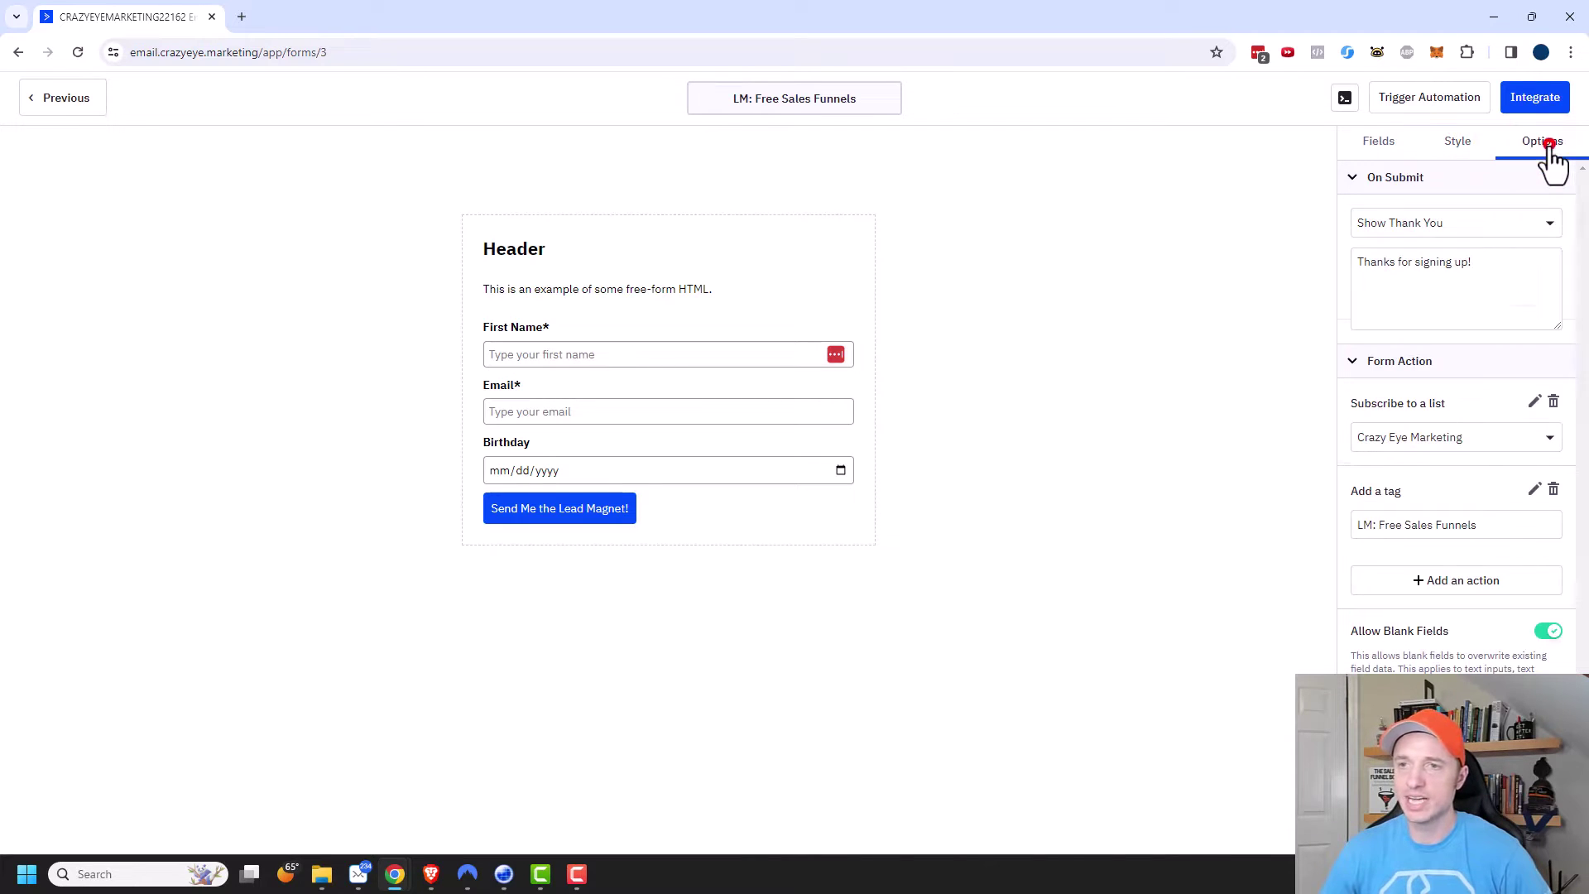
left_click(1412, 227)
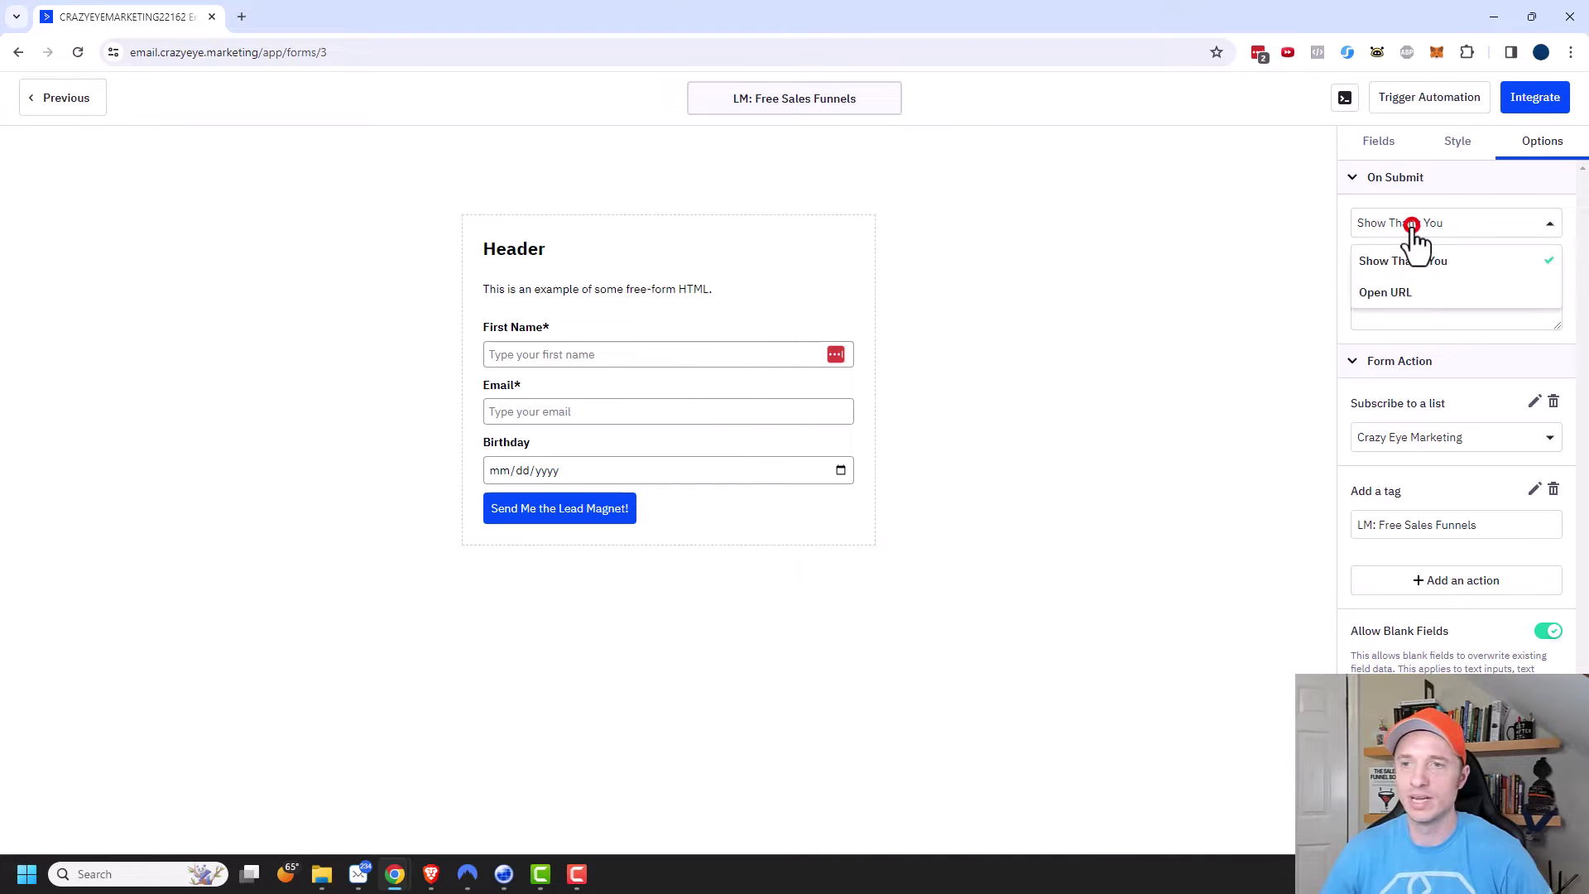
left_click(1393, 293)
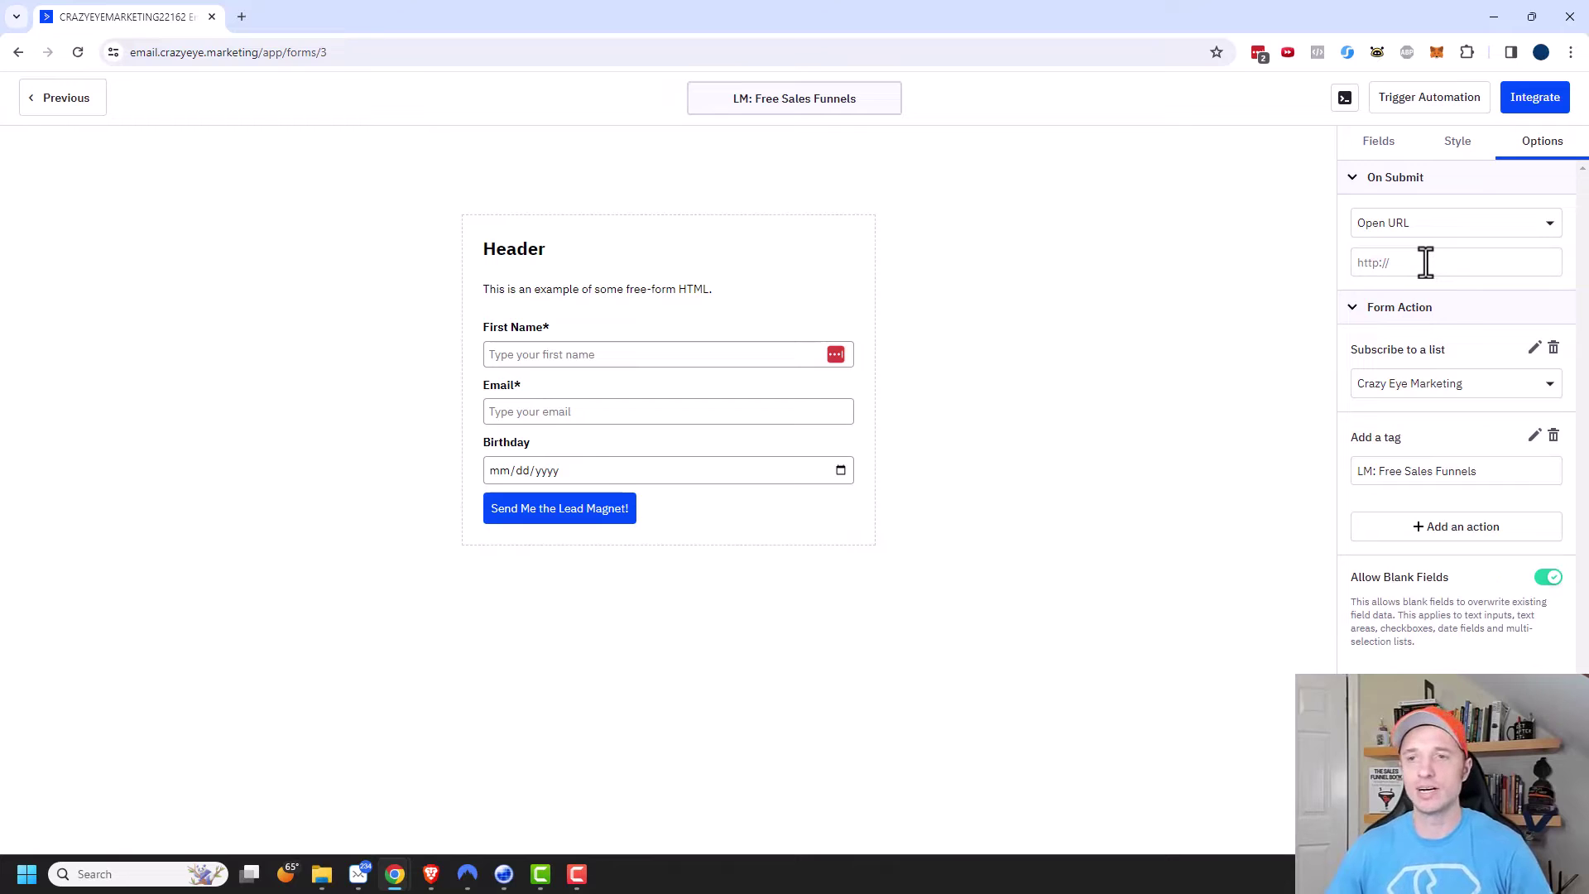
left_click(1411, 263)
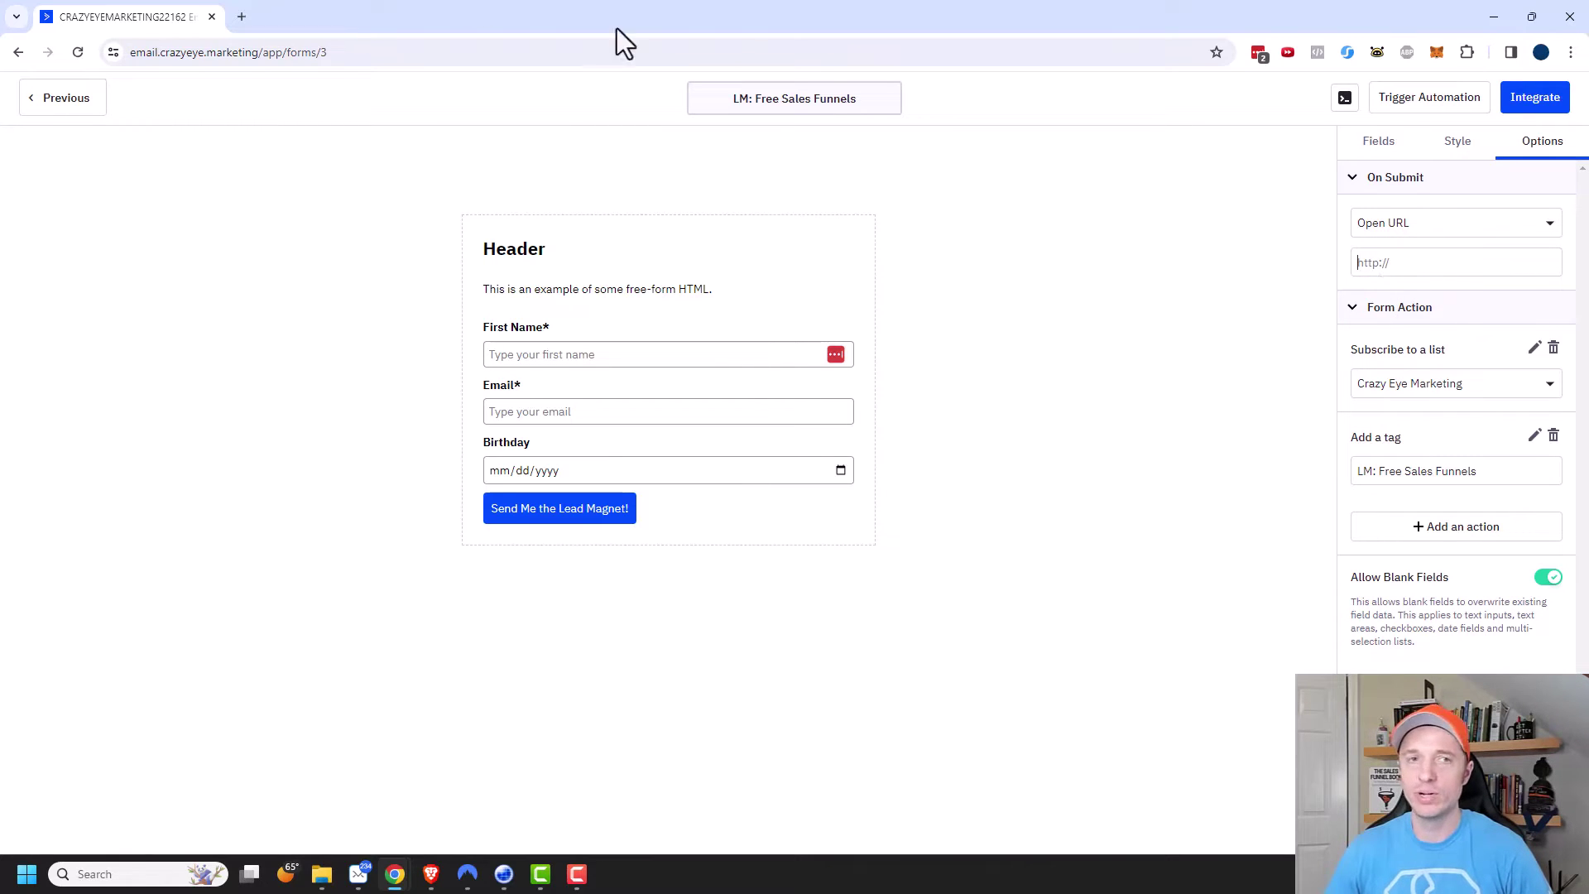
key("ctrl+v")
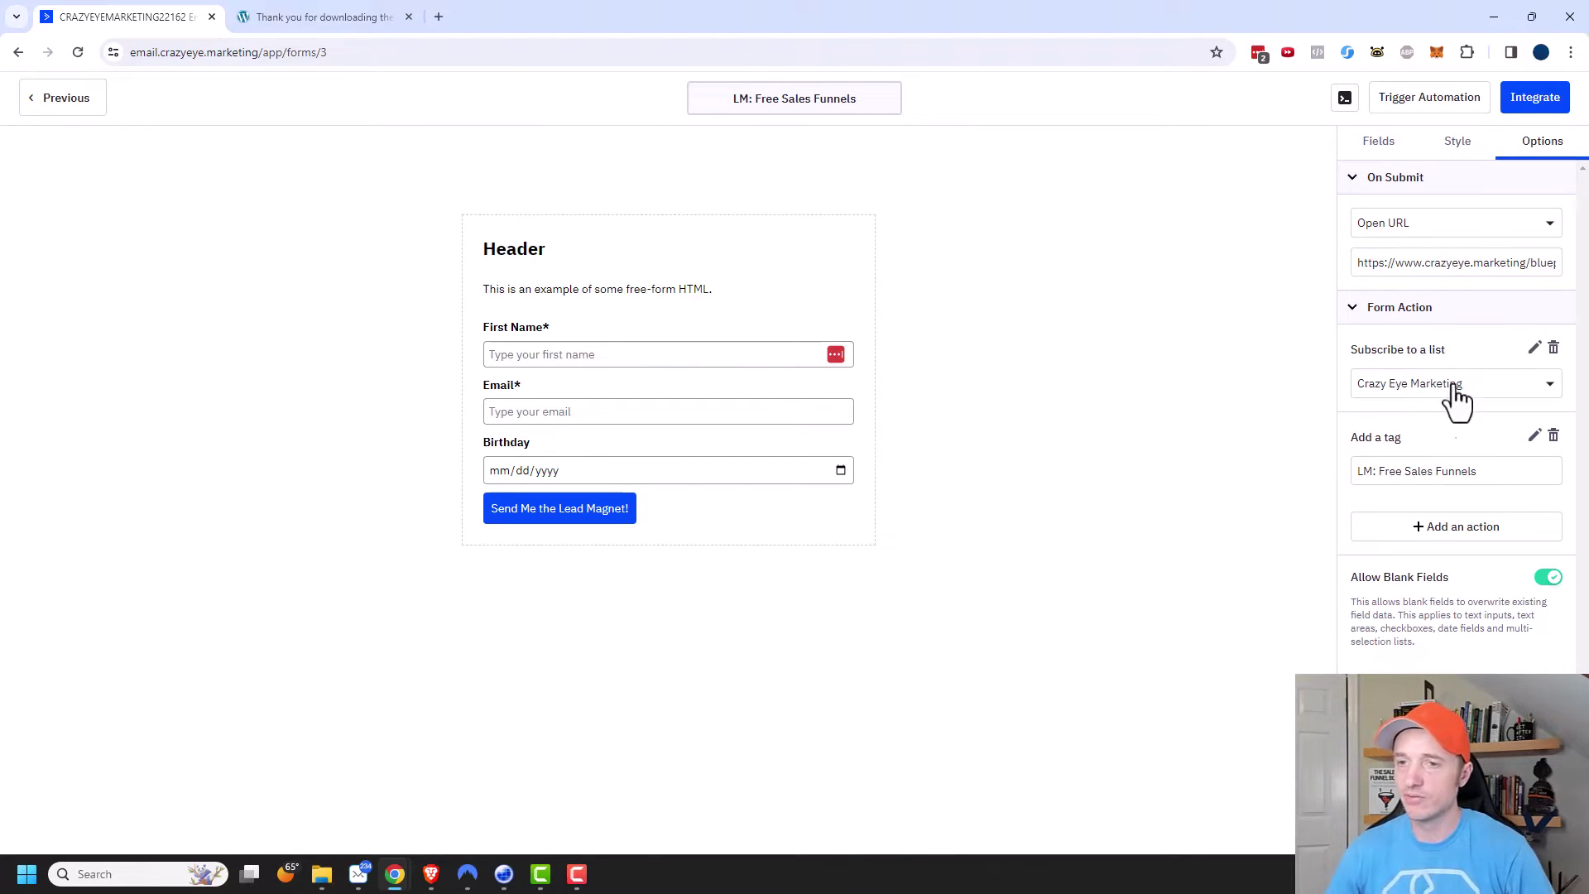
- Cancel the new form action and edit the Crazy Eye Marketing subscribe-to-list action instead
left_click(1455, 526)
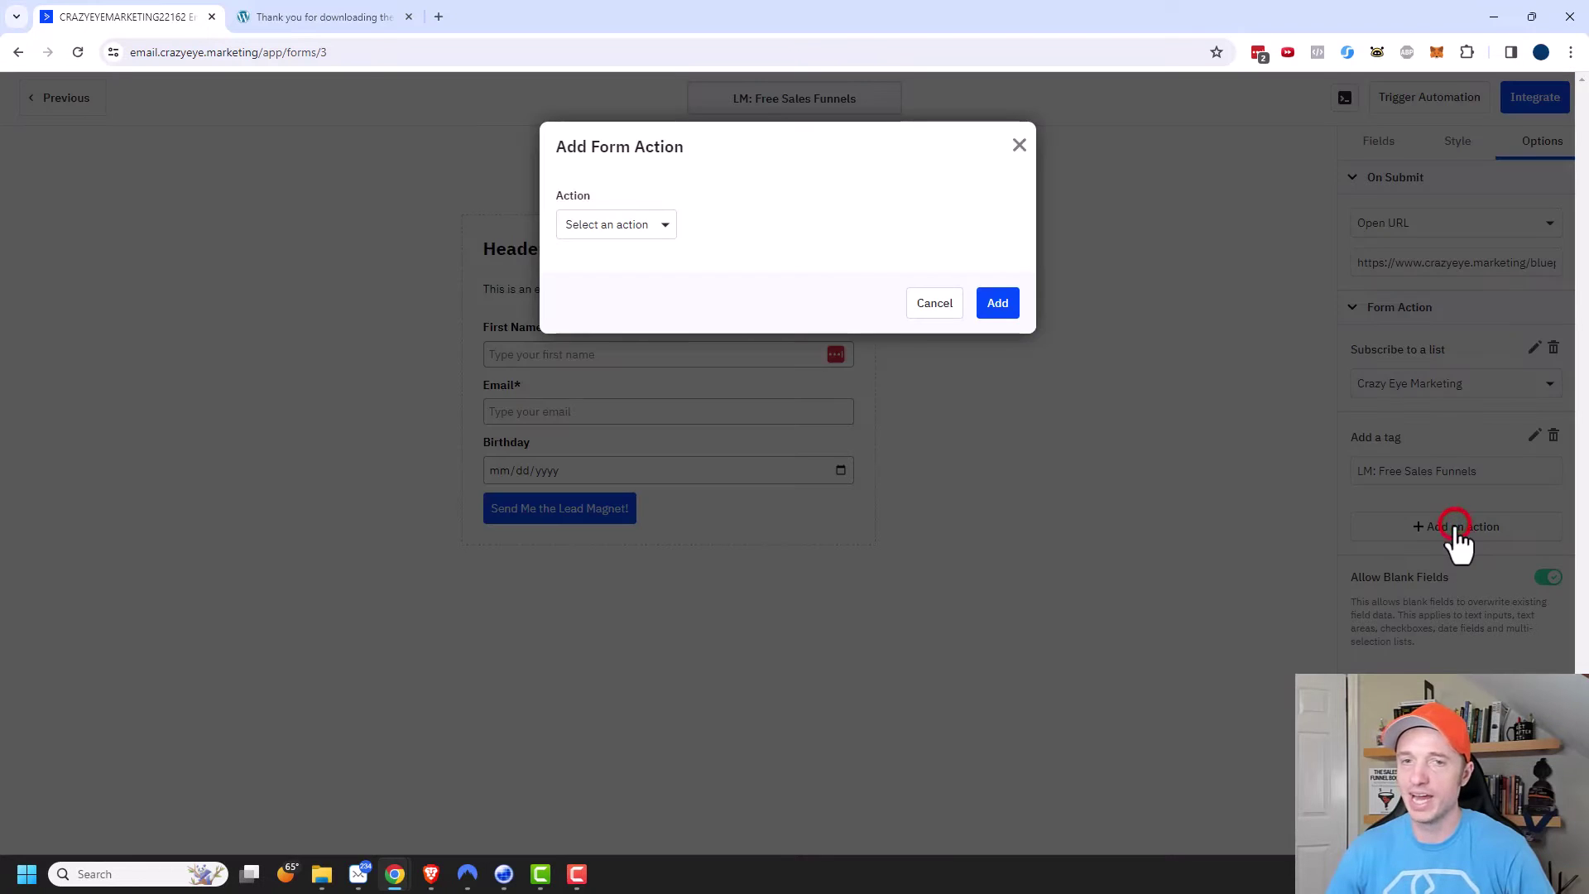
left_click(629, 228)
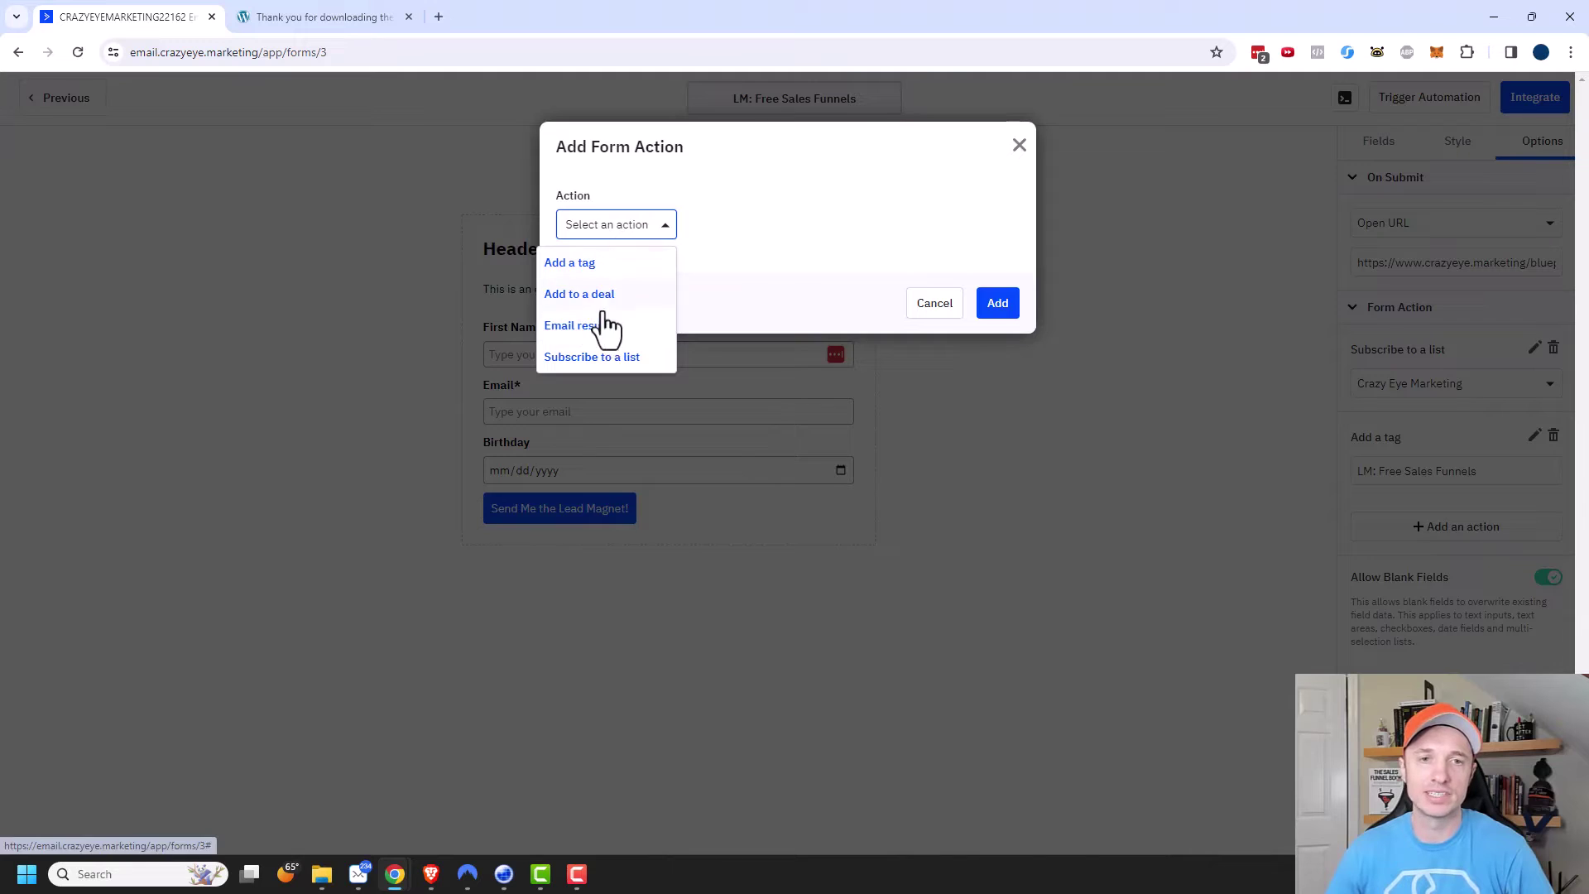
left_click(1019, 145)
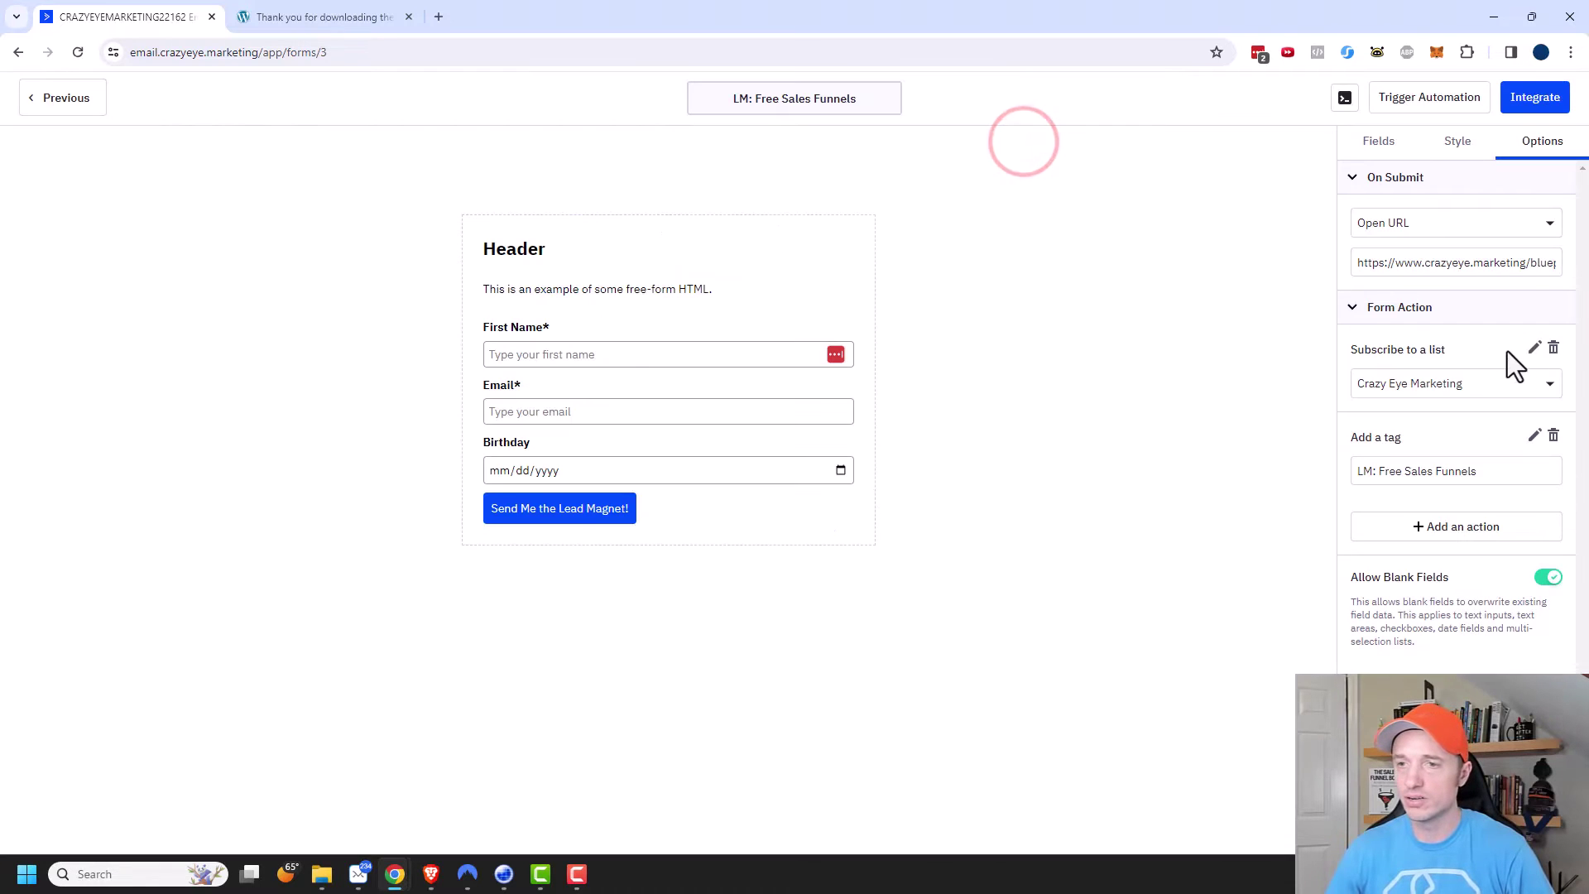
left_click(1533, 348)
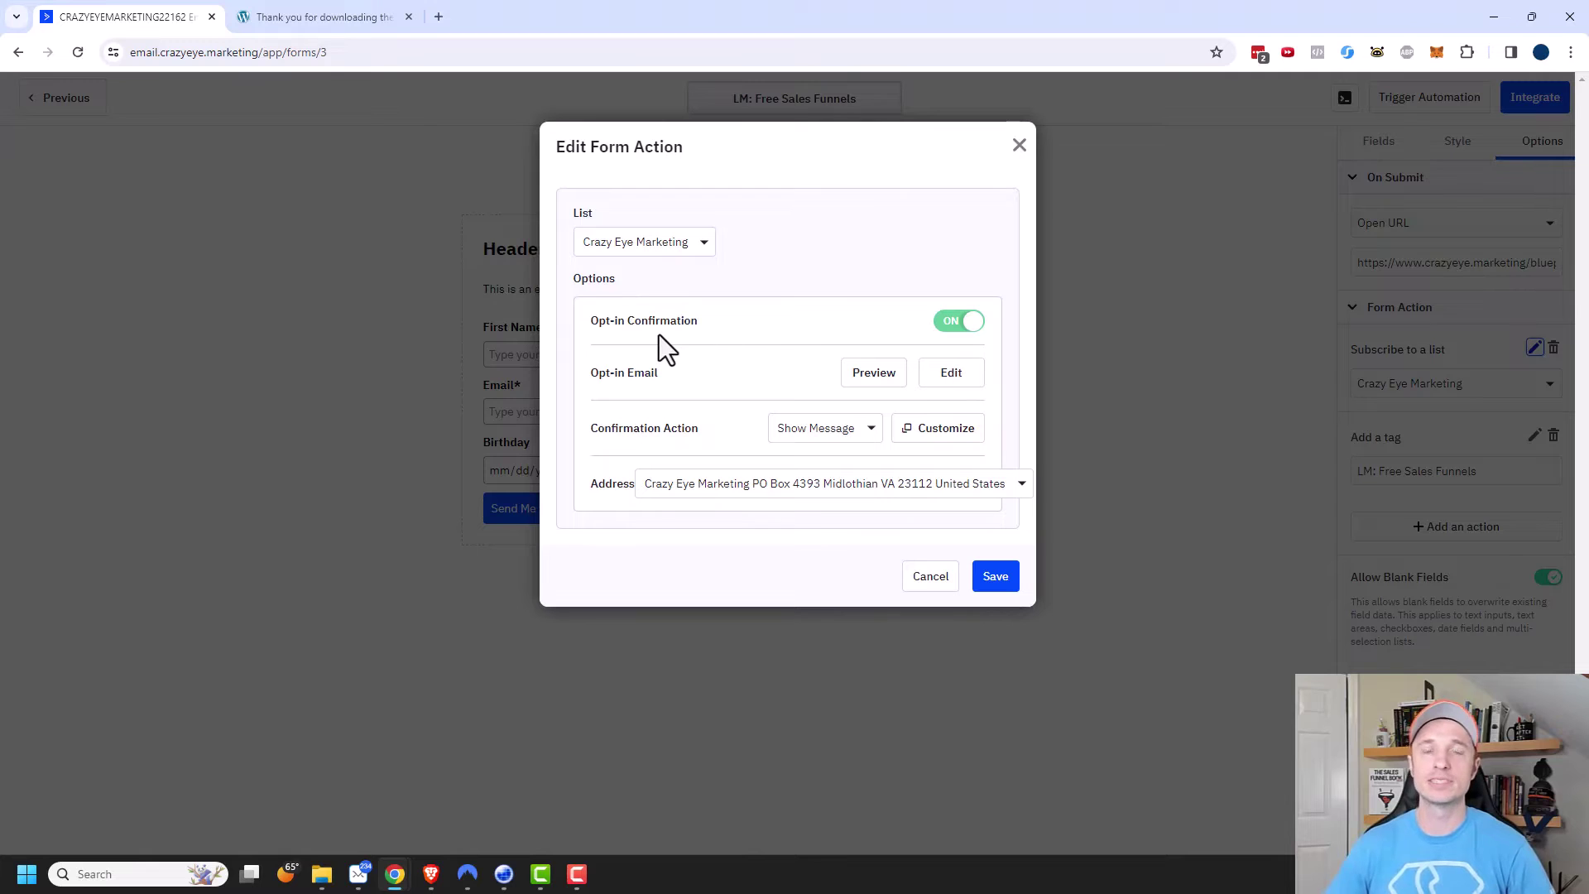
- Preview the opt-in email, review the confirmation actions, and switch Opt-in Confirmation off
left_click(866, 374)
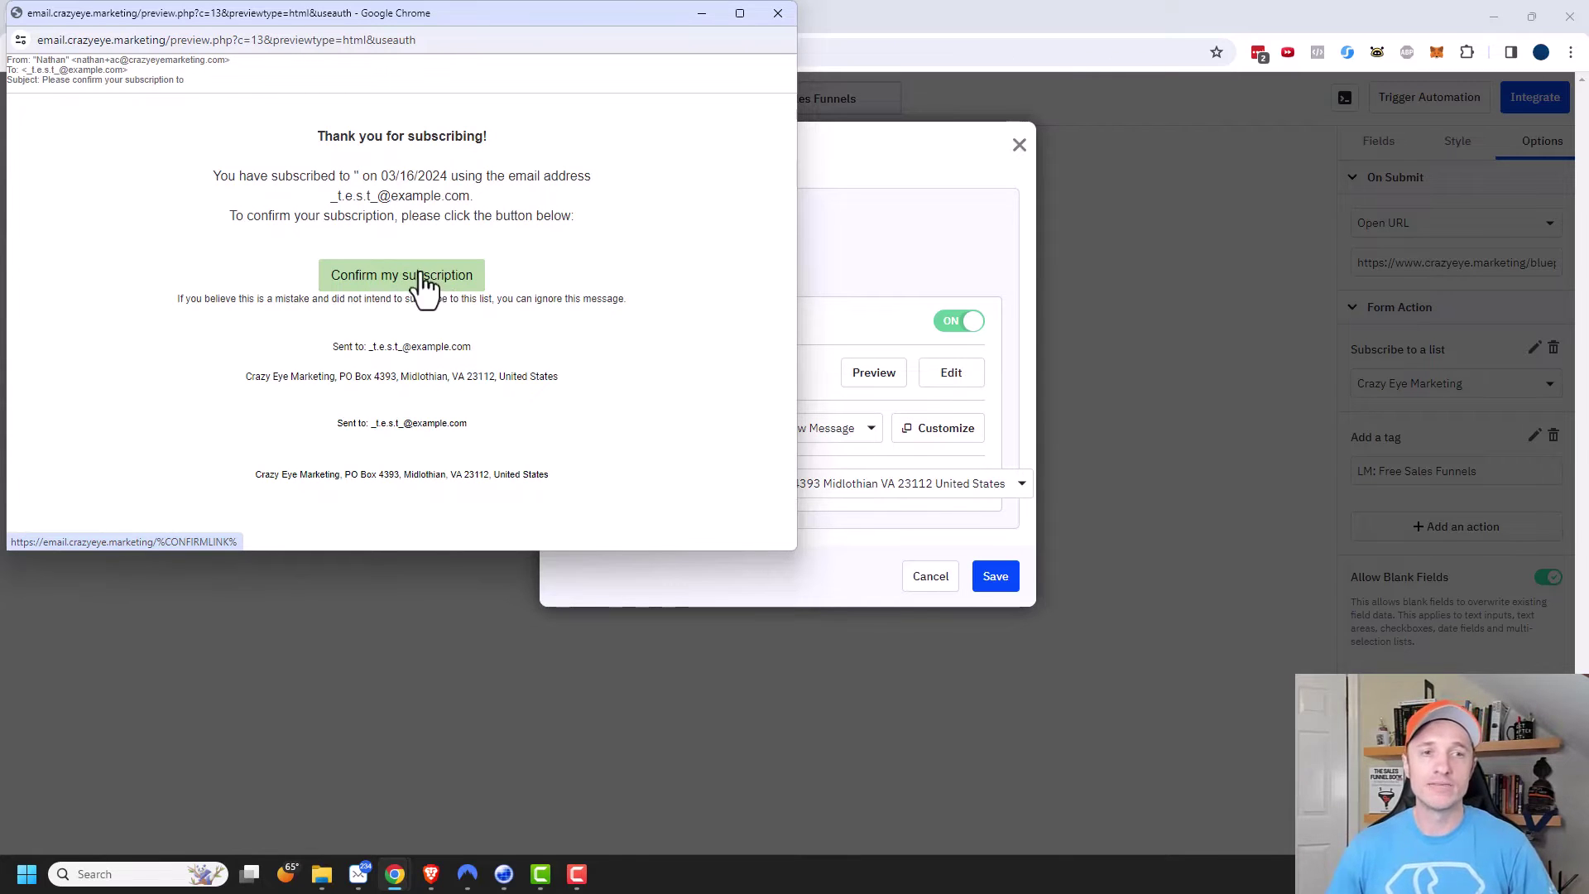
left_click(776, 17)
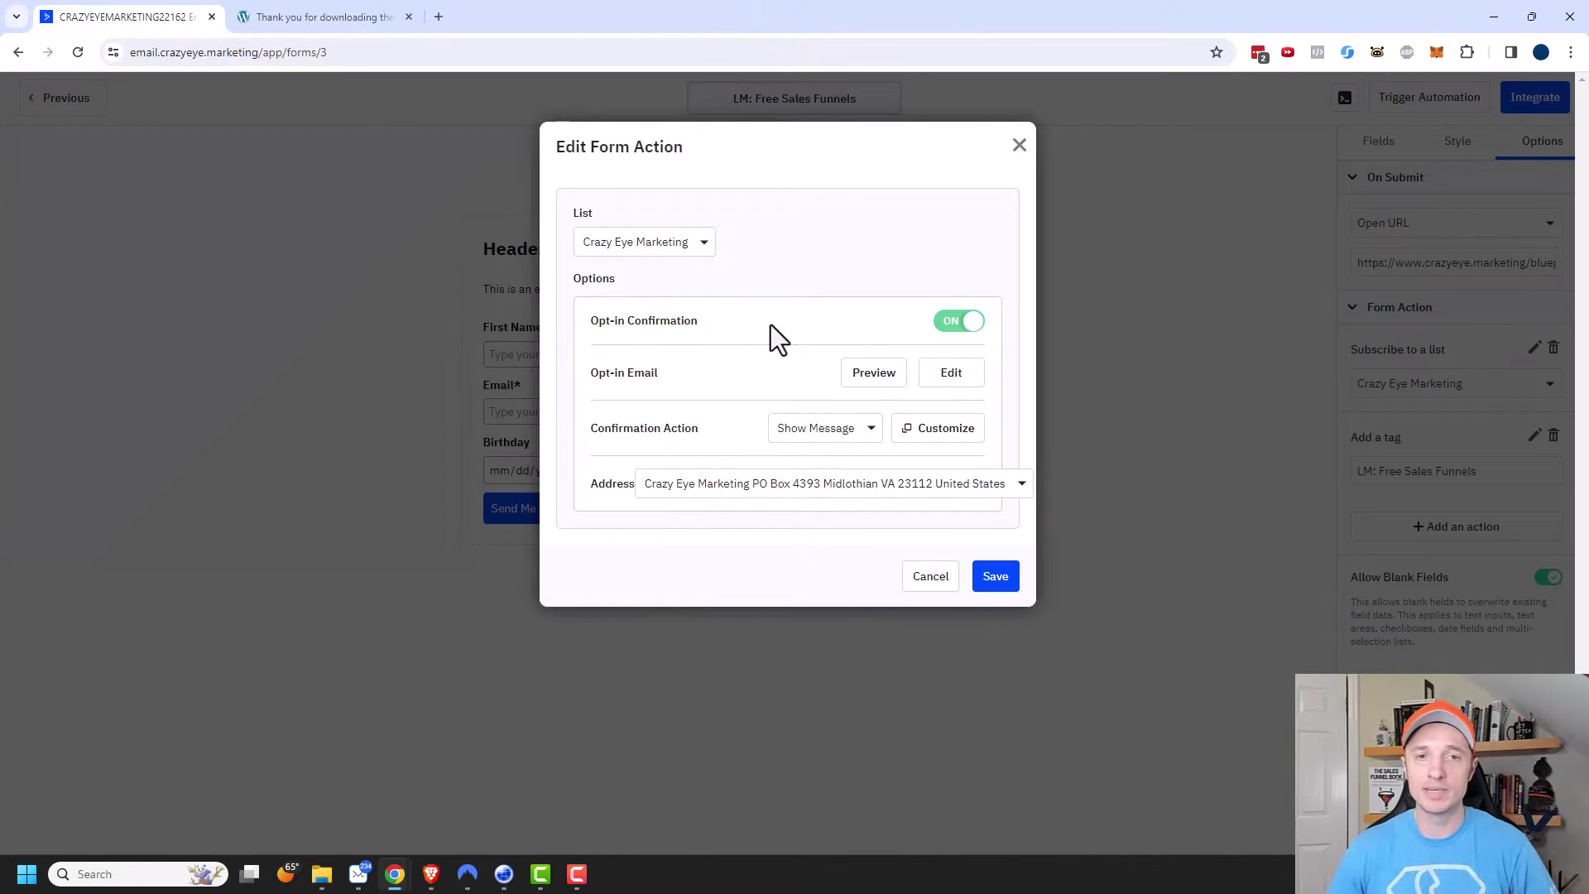
left_click(956, 323)
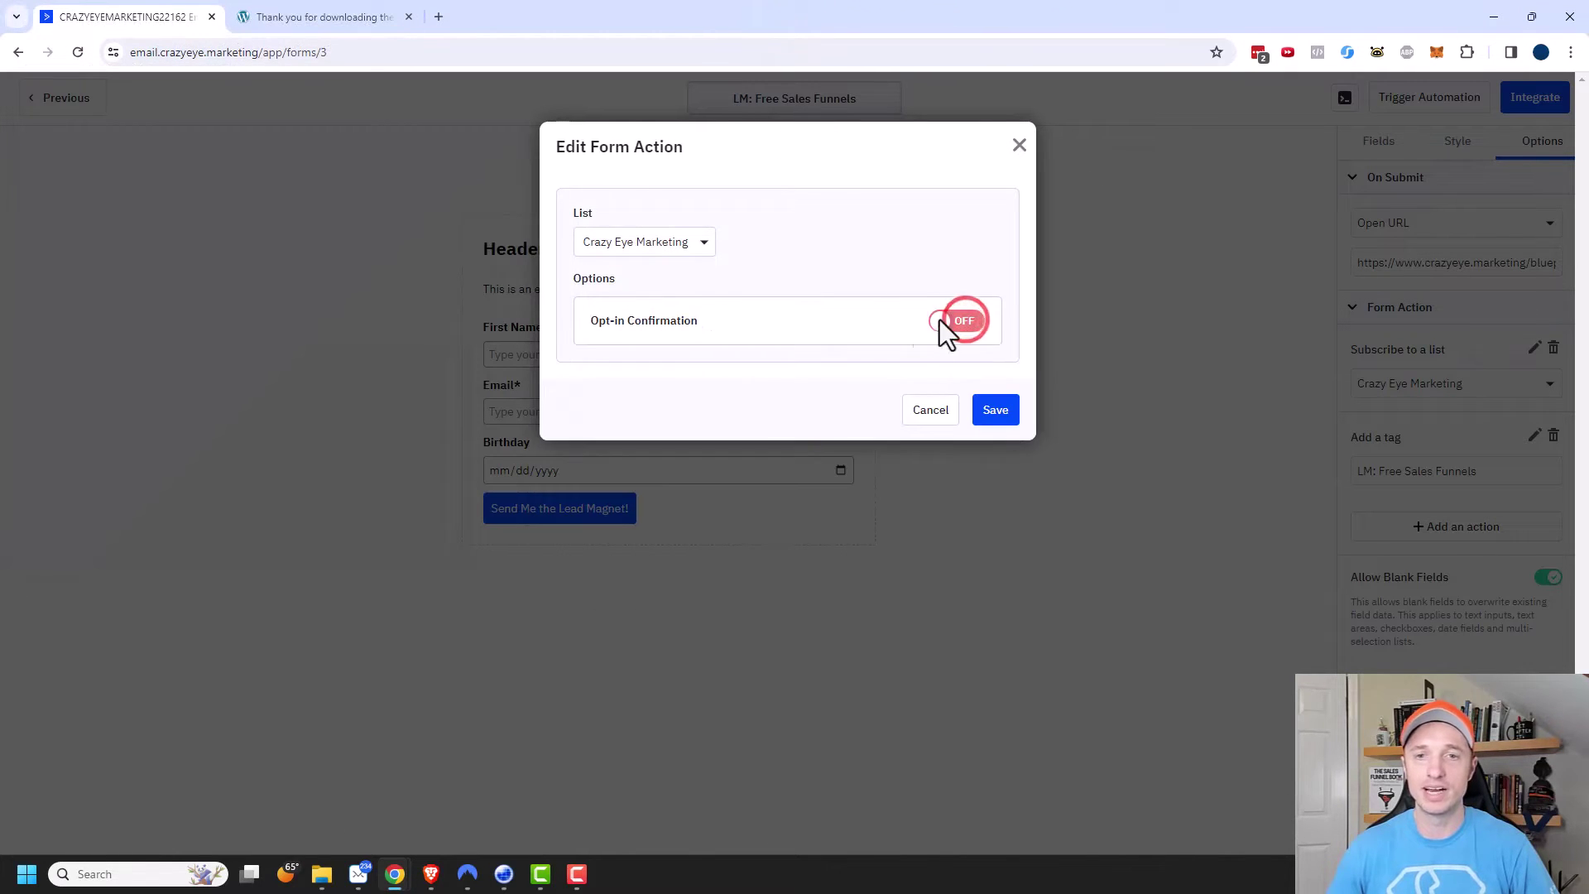
left_click(944, 321)
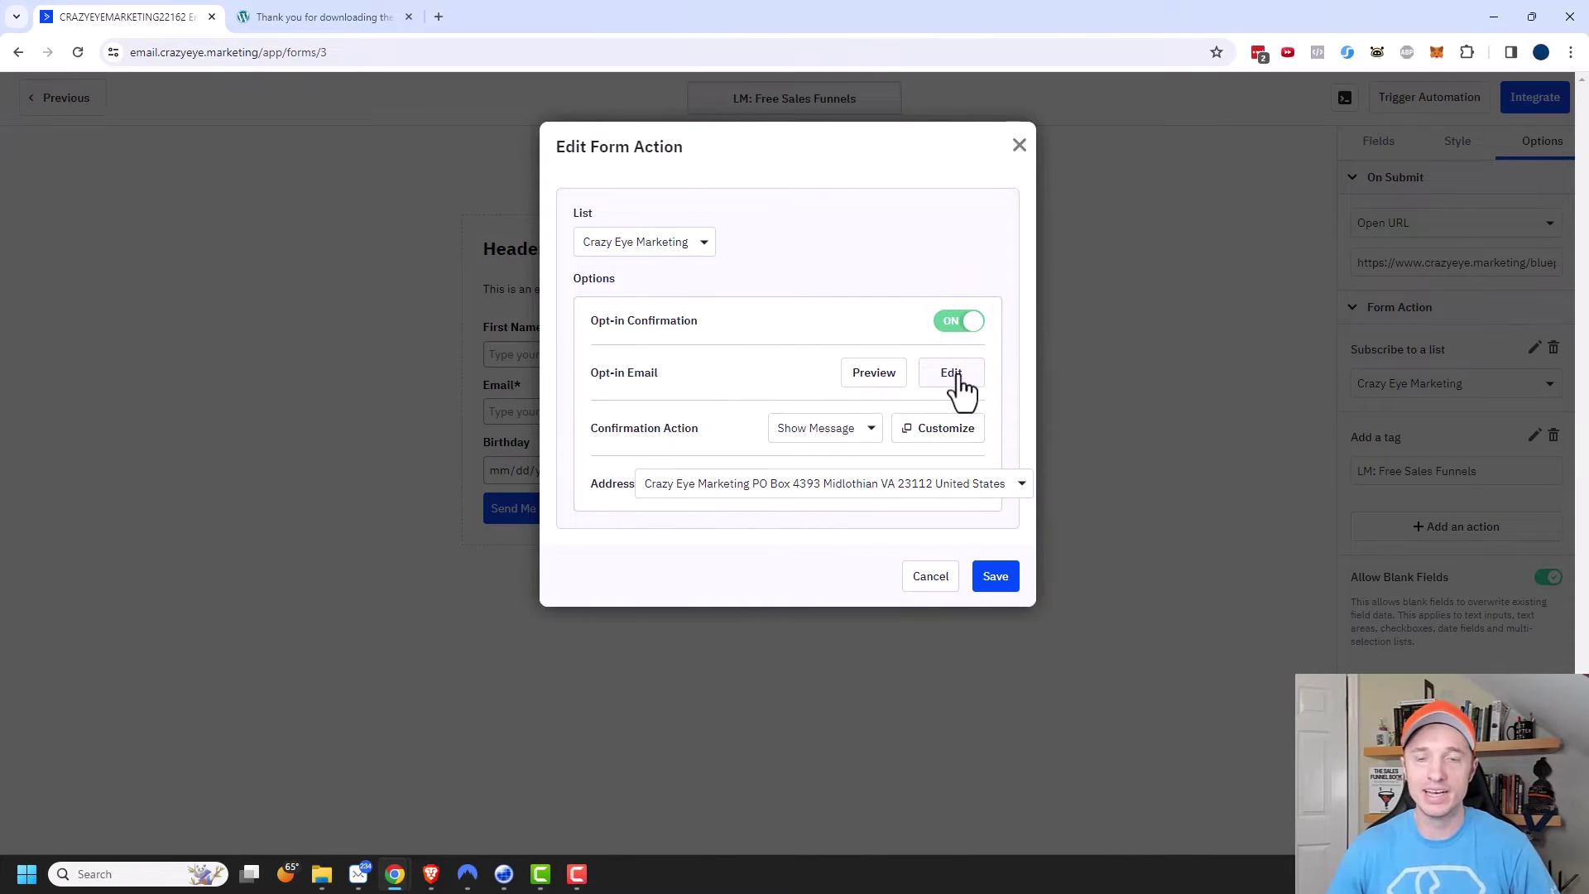
left_click(809, 380)
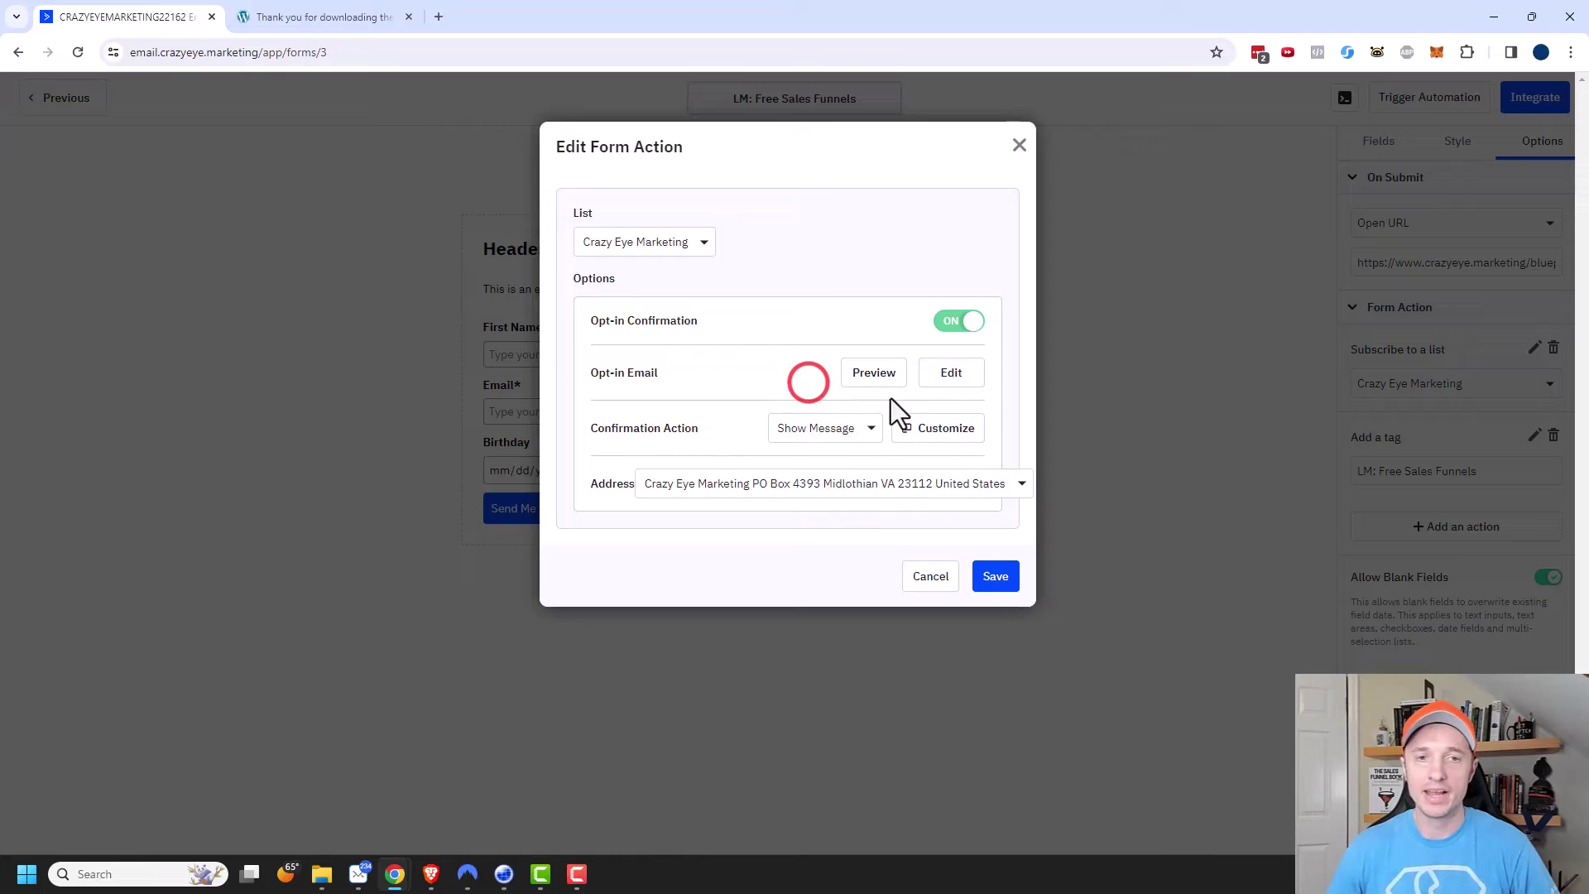
left_click(820, 432)
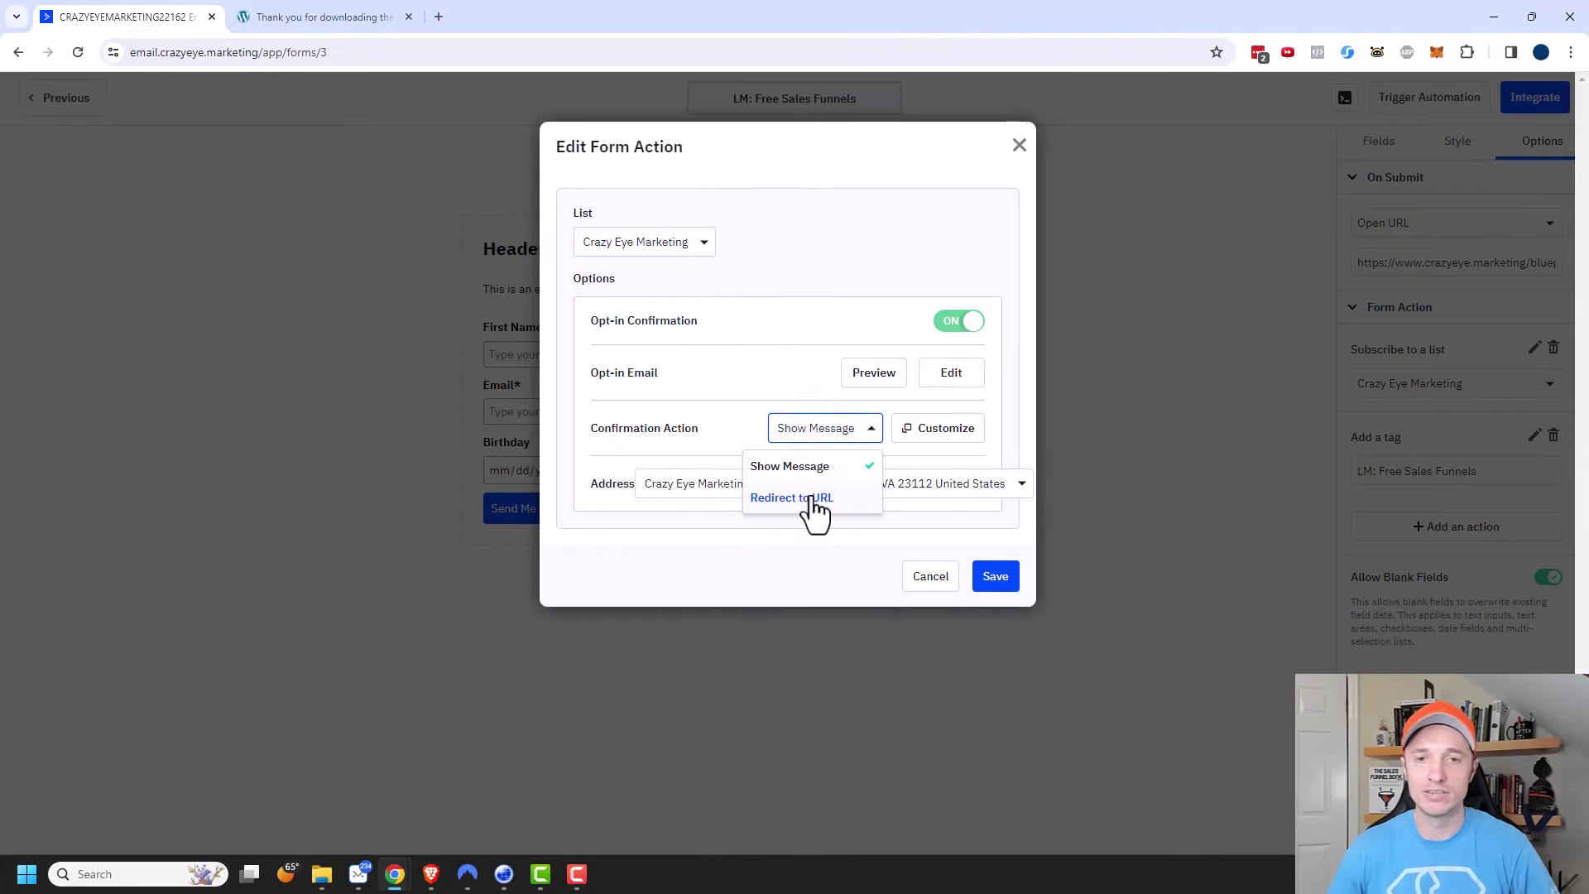
left_click(962, 332)
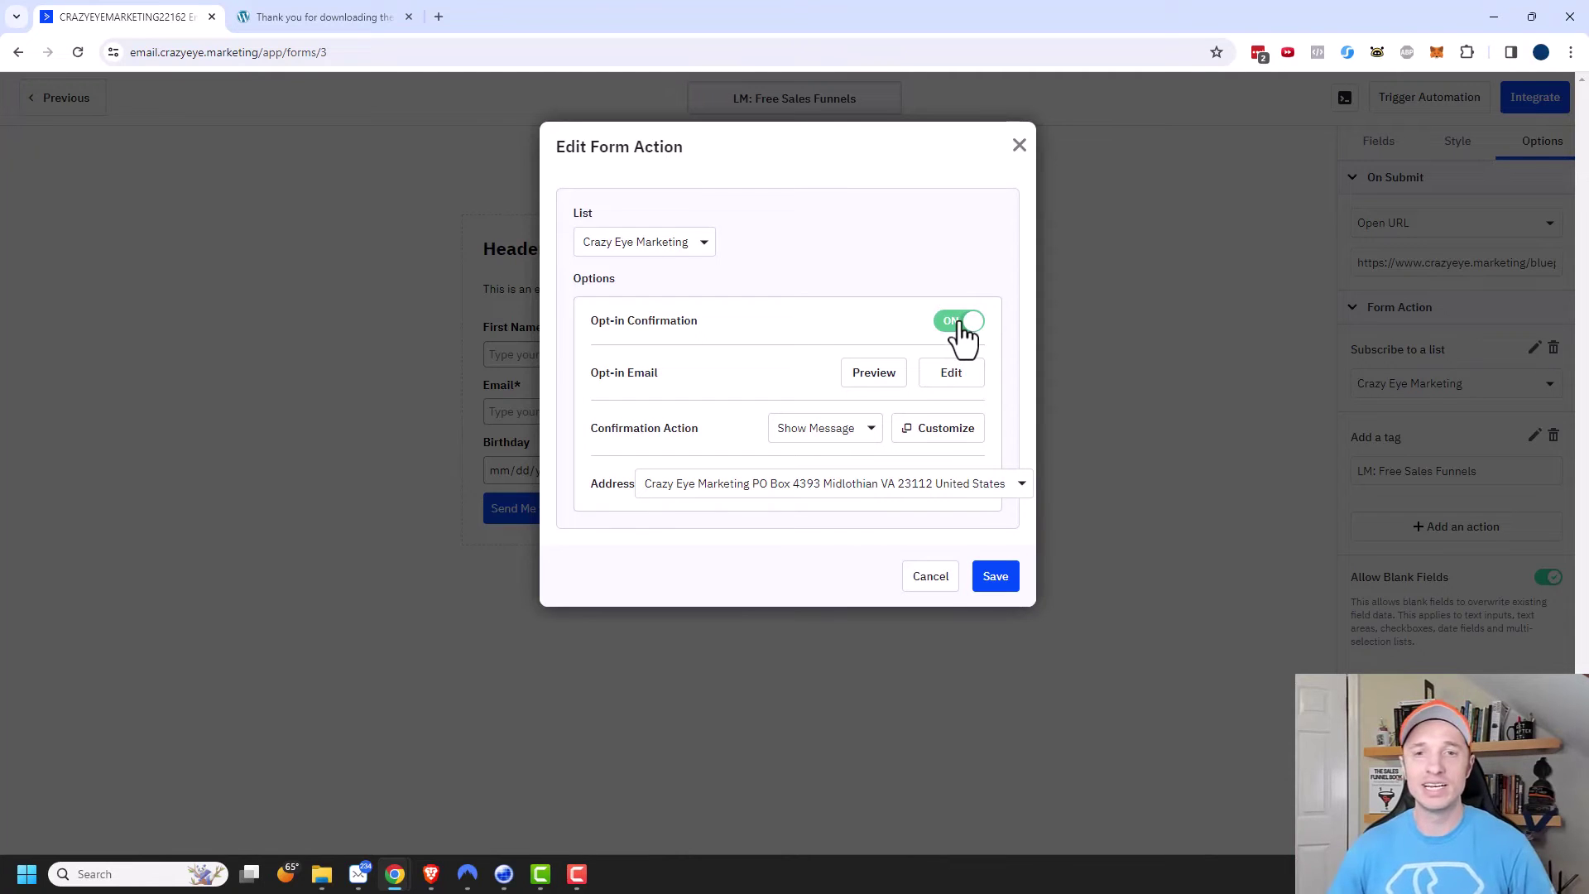
left_click(960, 322)
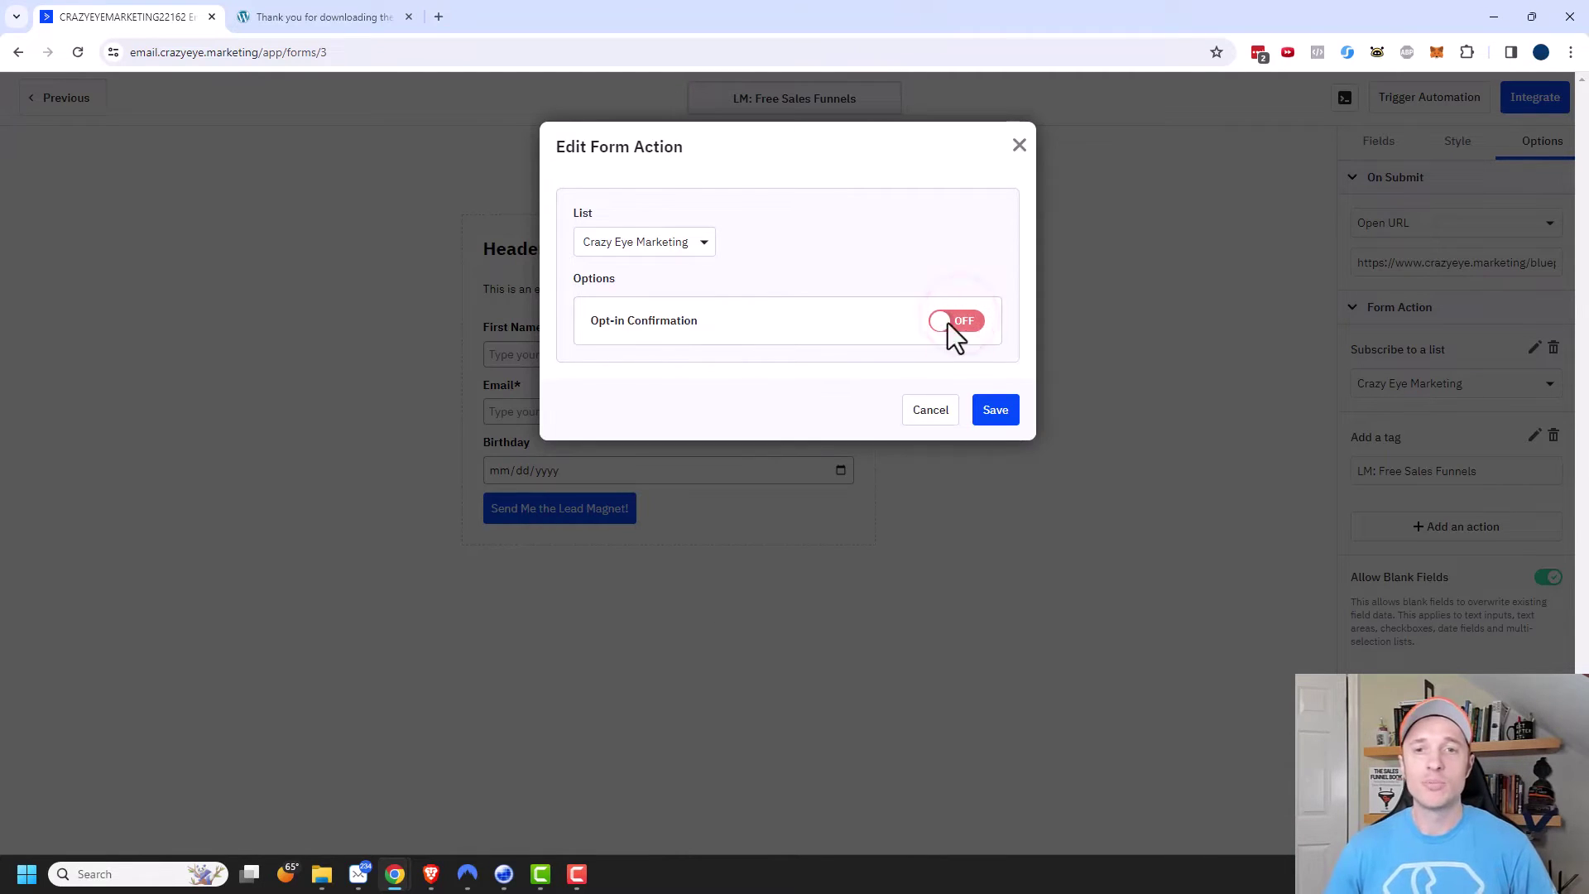
- Save the list action, disable Allow Blank Fields, and bring up the custom code editor
left_click(996, 411)
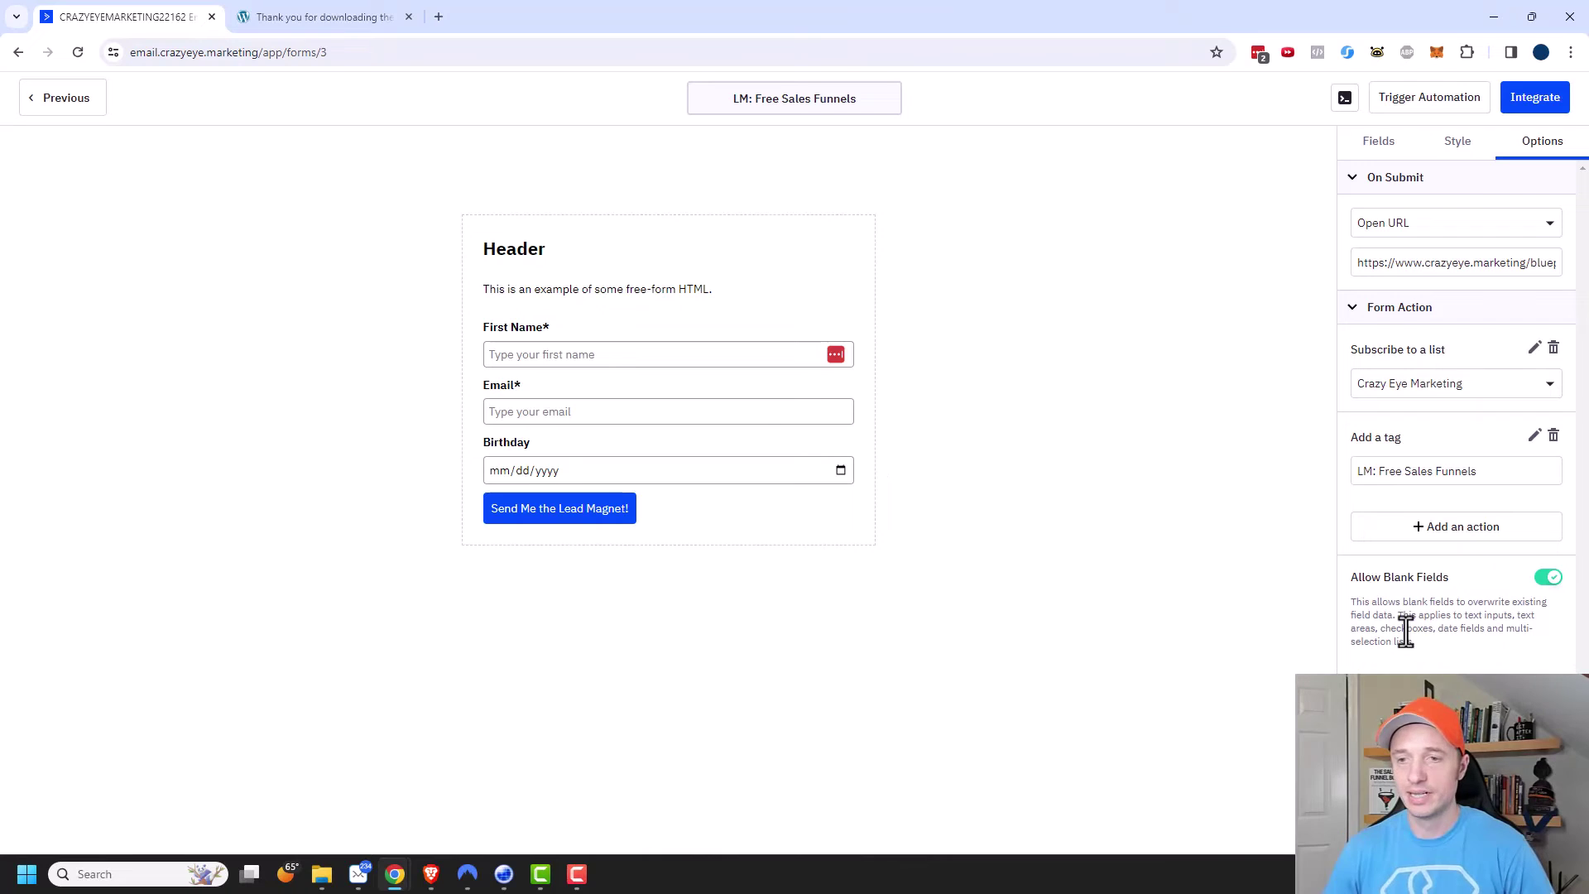
left_click(1402, 571)
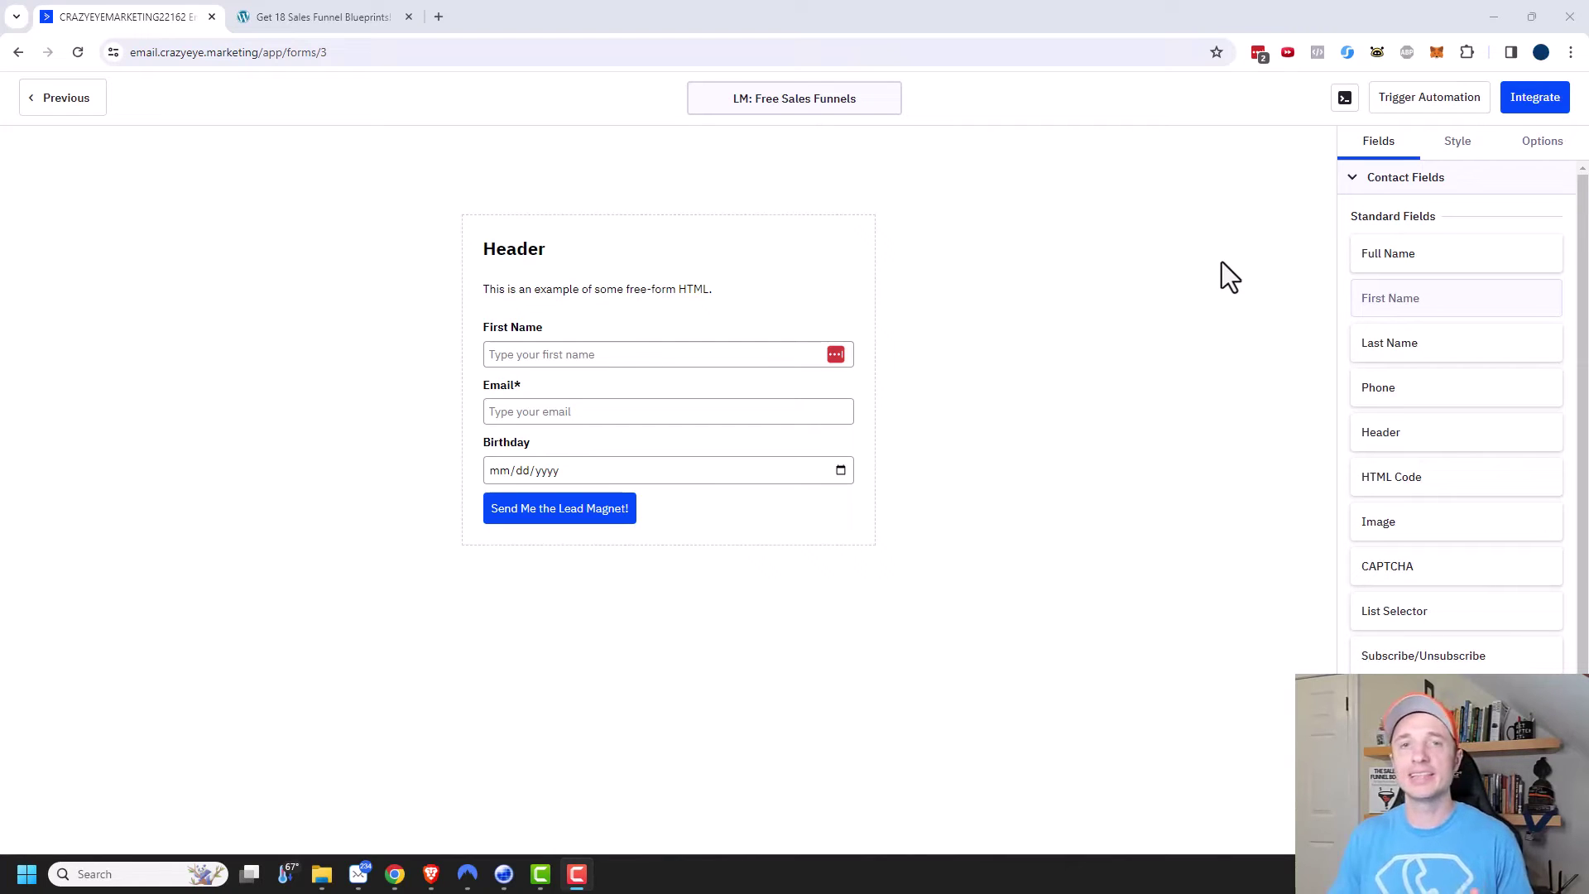
left_click(1341, 99)
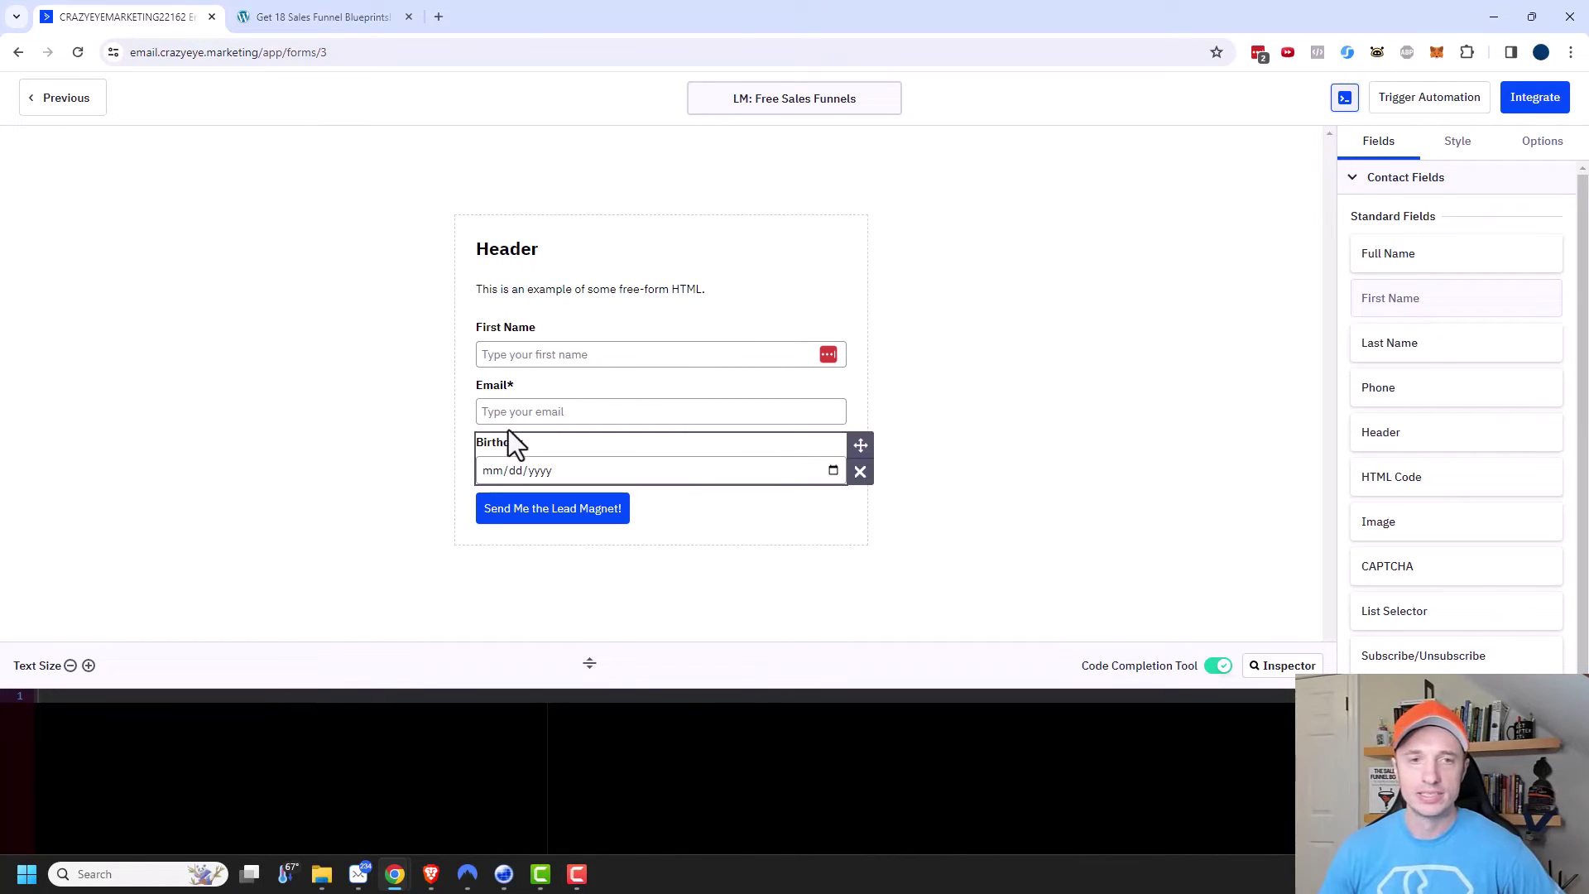
- Add color: blue and text-align: center to the header's .form-title CSS rule
left_click(1282, 670)
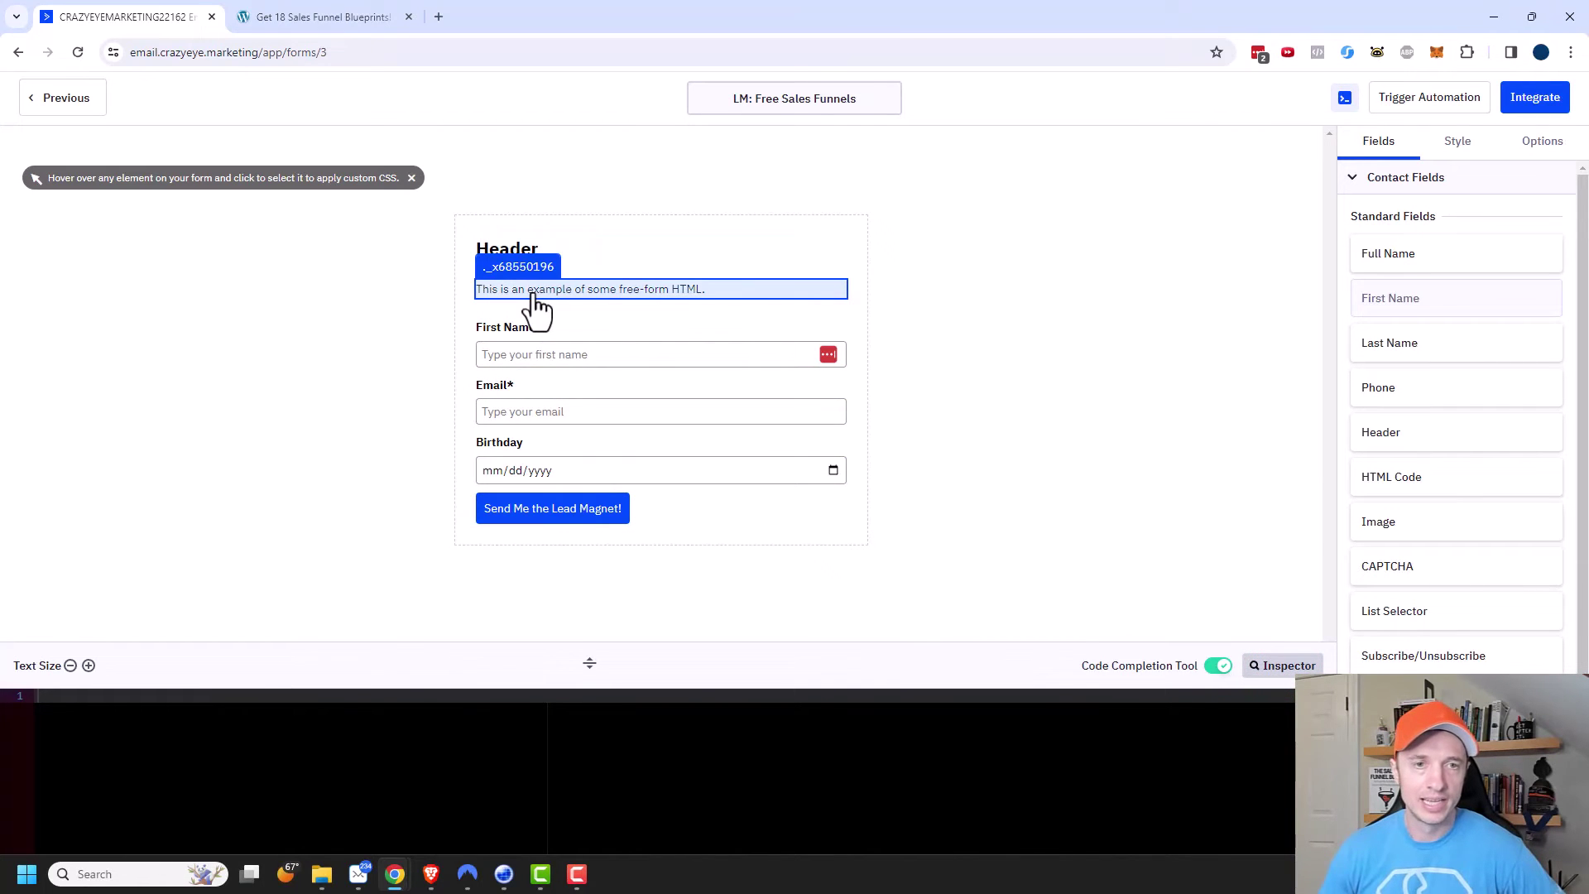
left_click(596, 249)
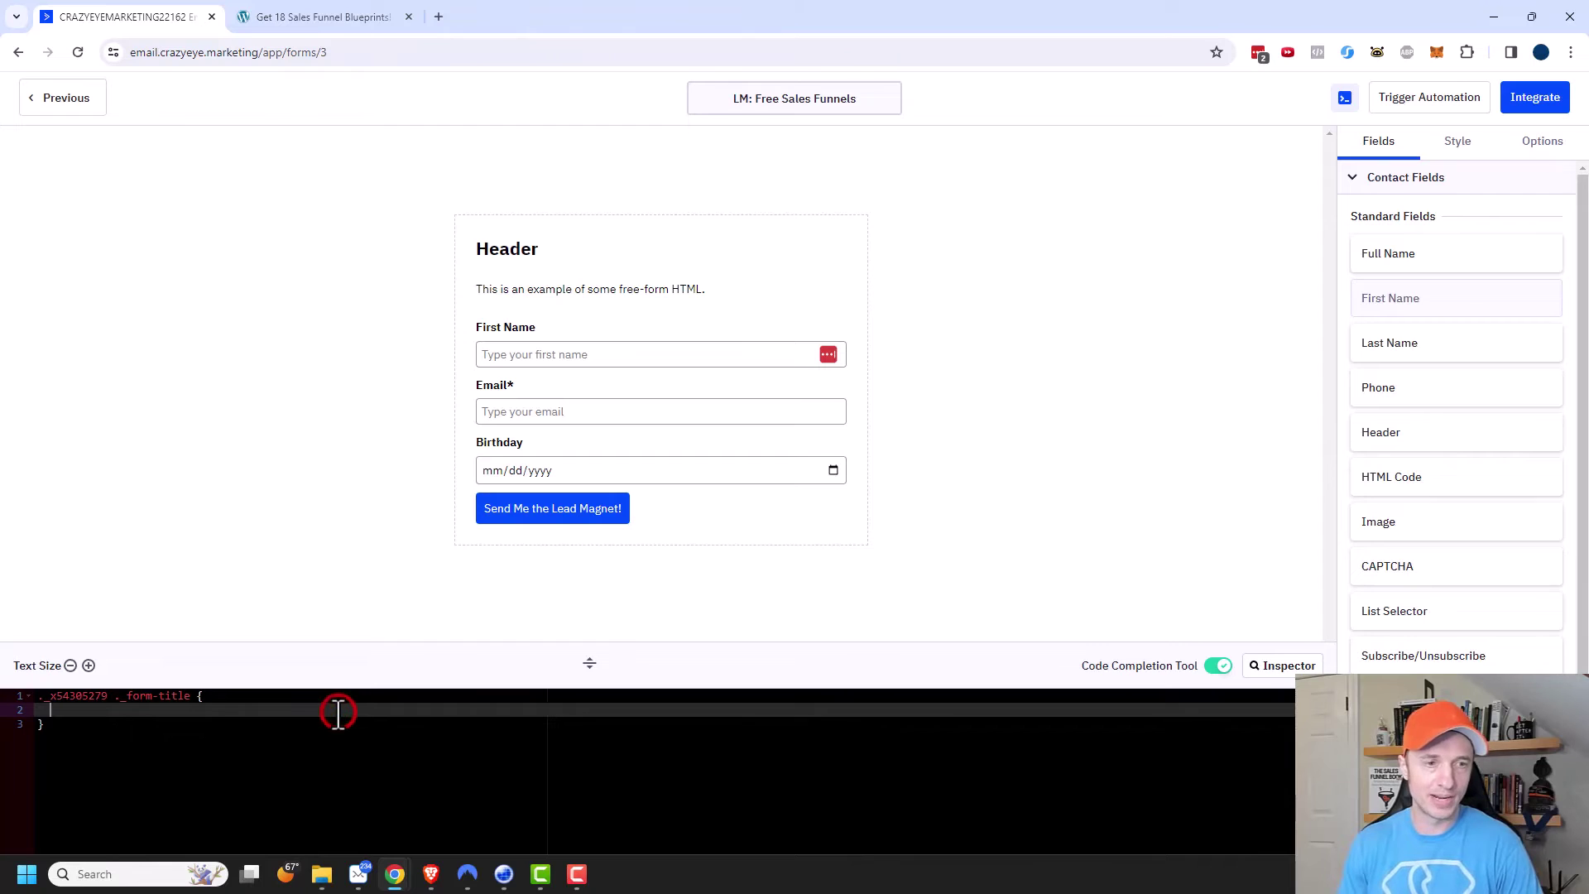
type("color: blue !important;")
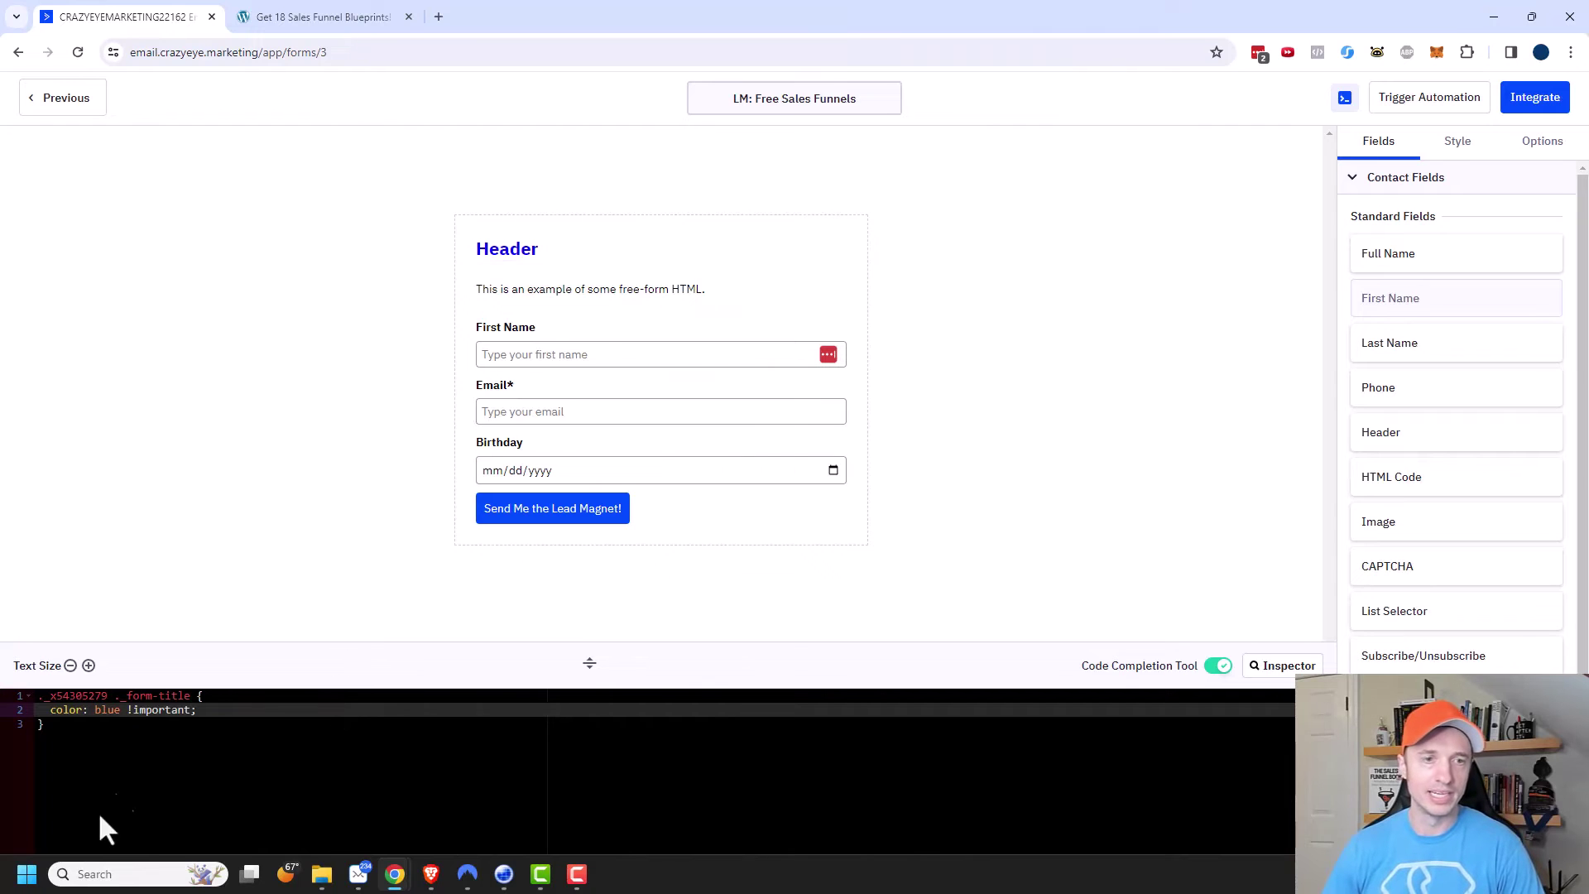
key("Return")
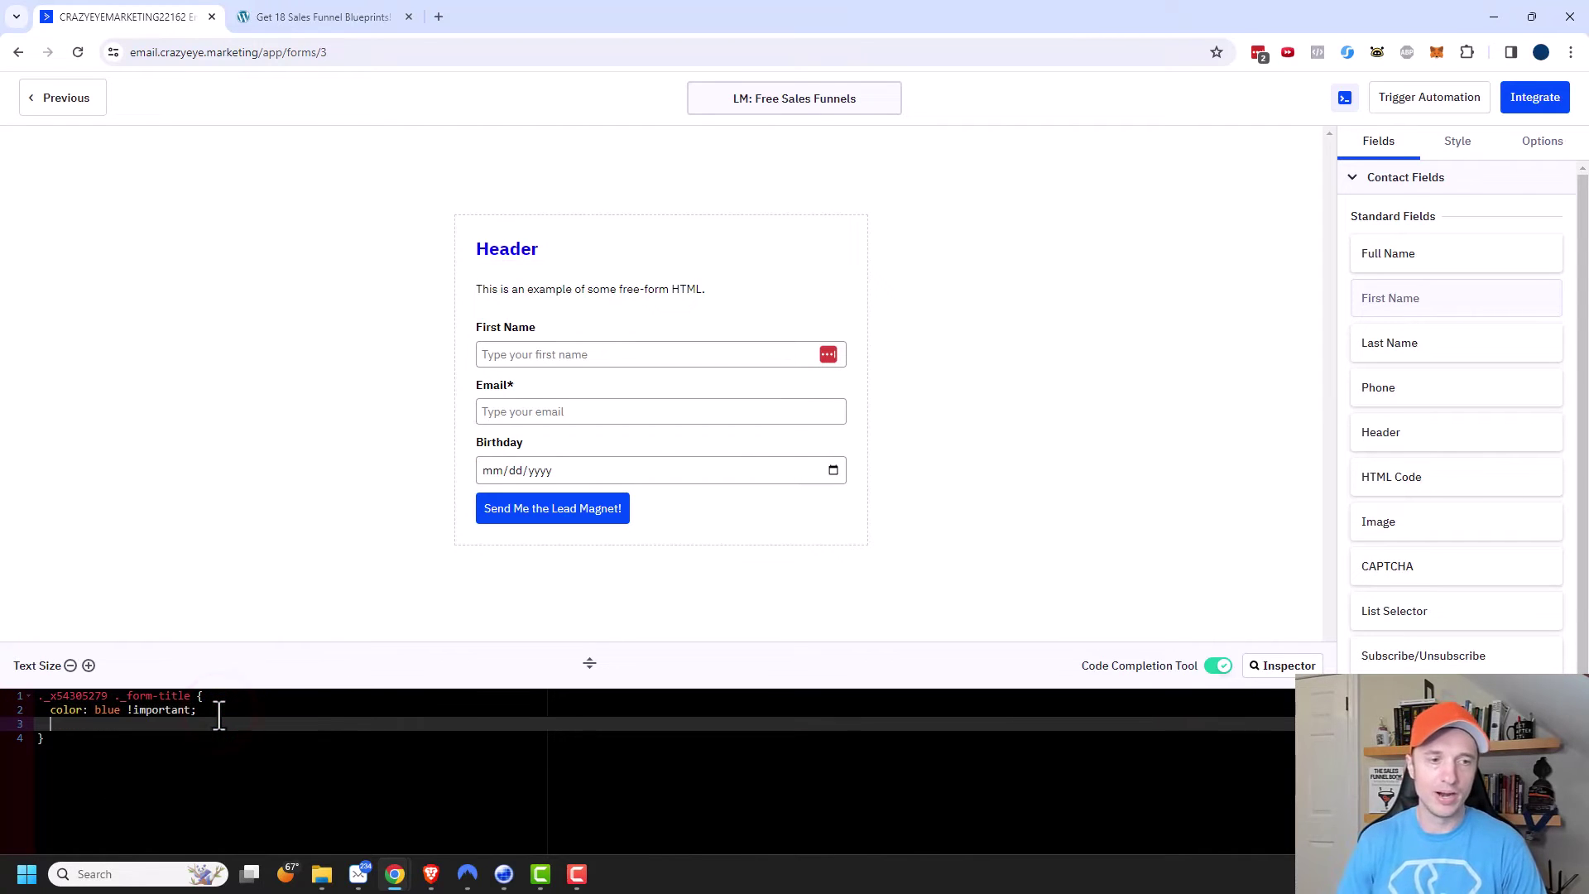
type("text")
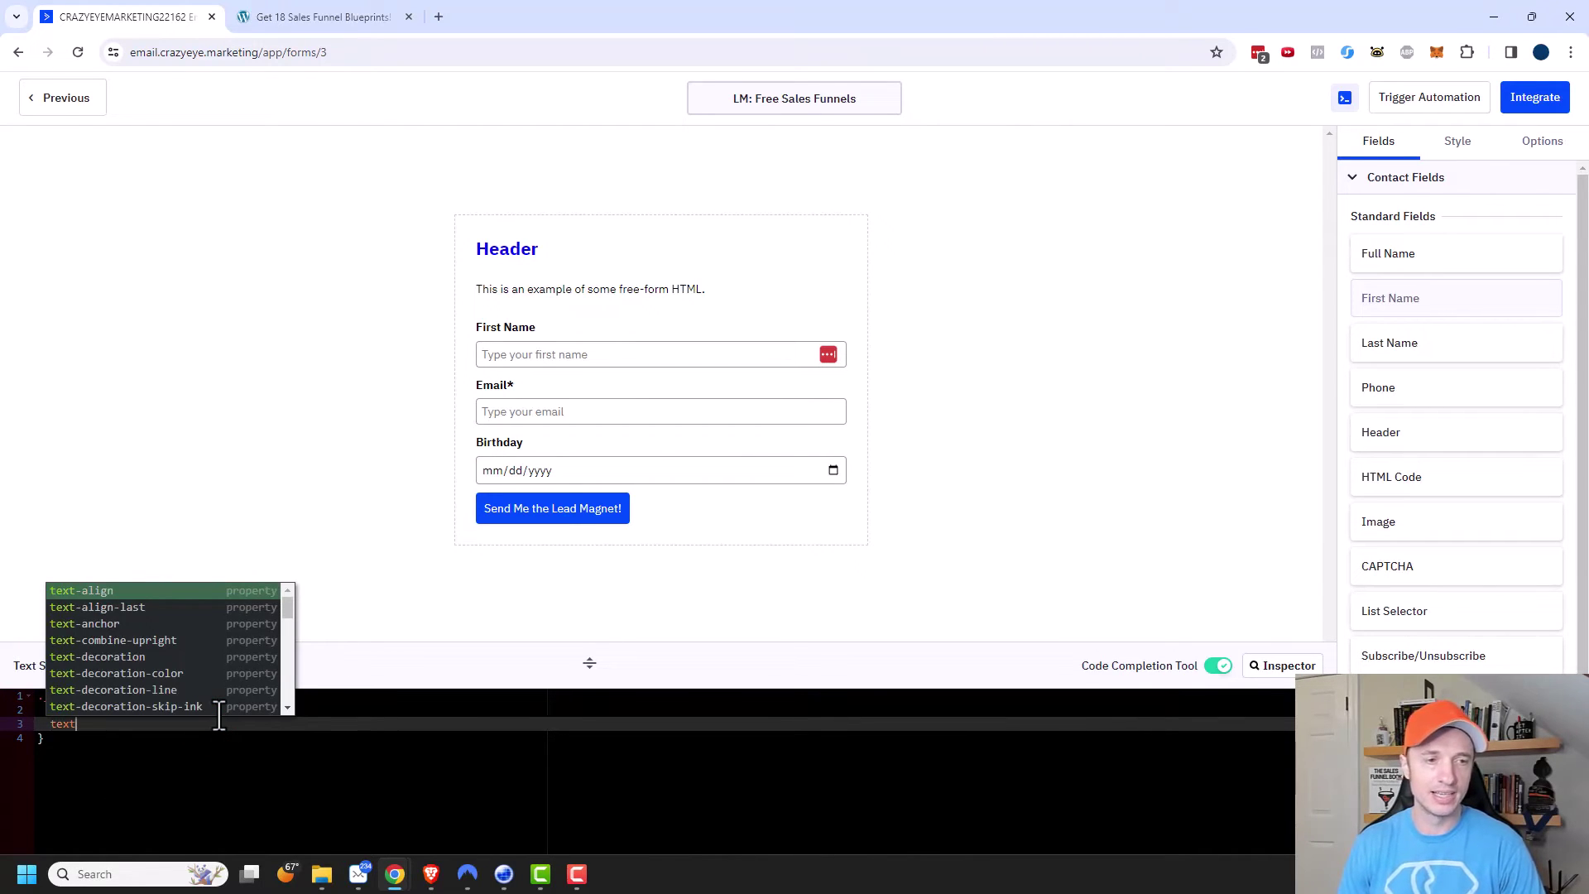
key("Return")
type("center;")
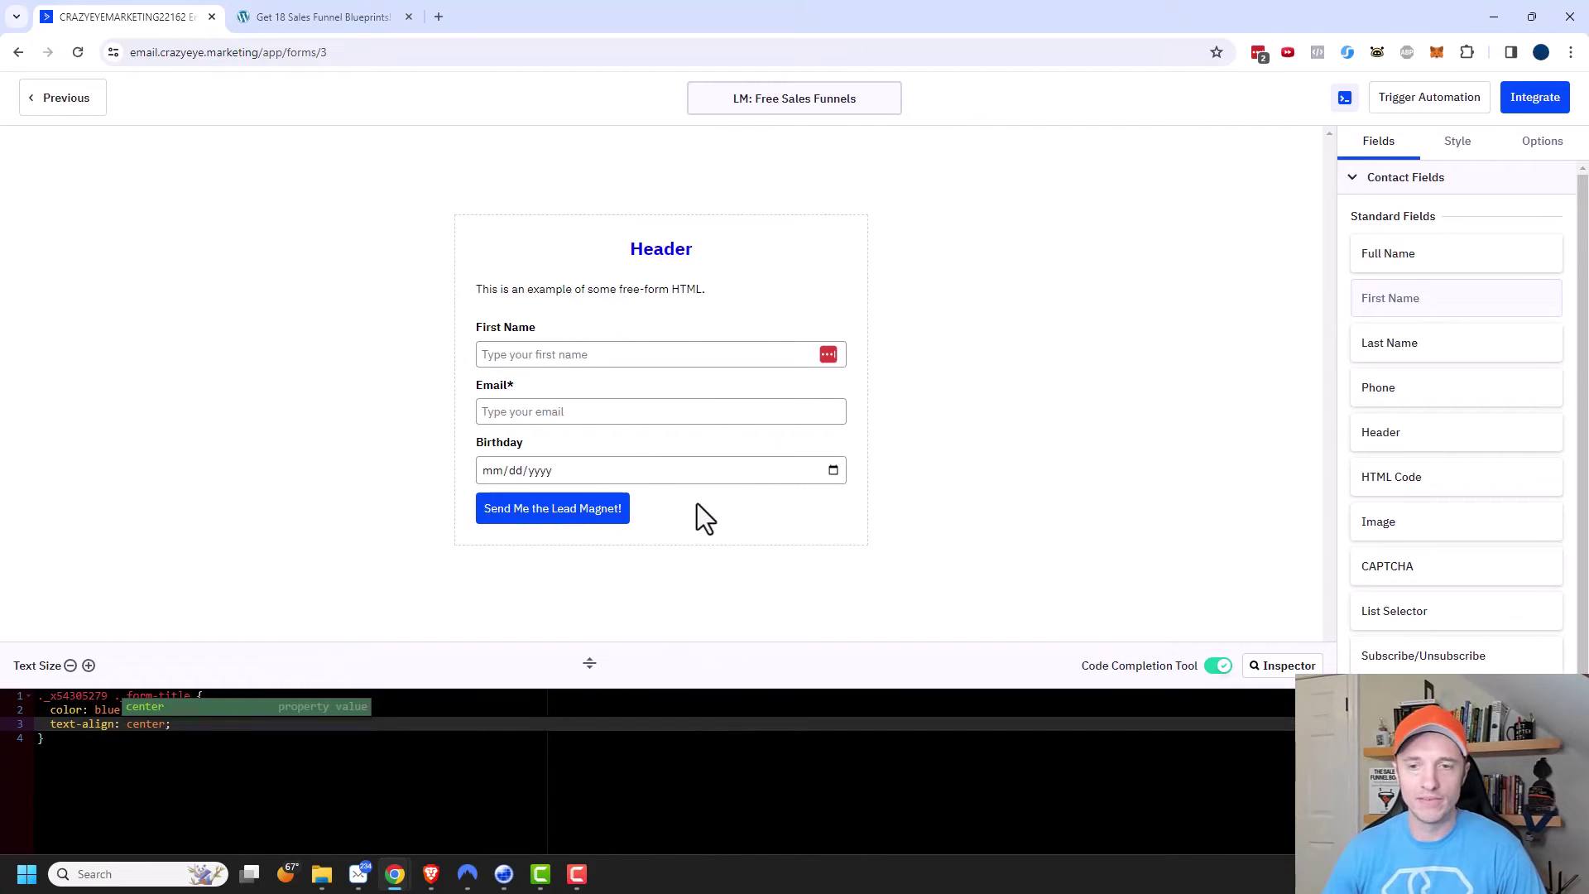
left_click(1282, 666)
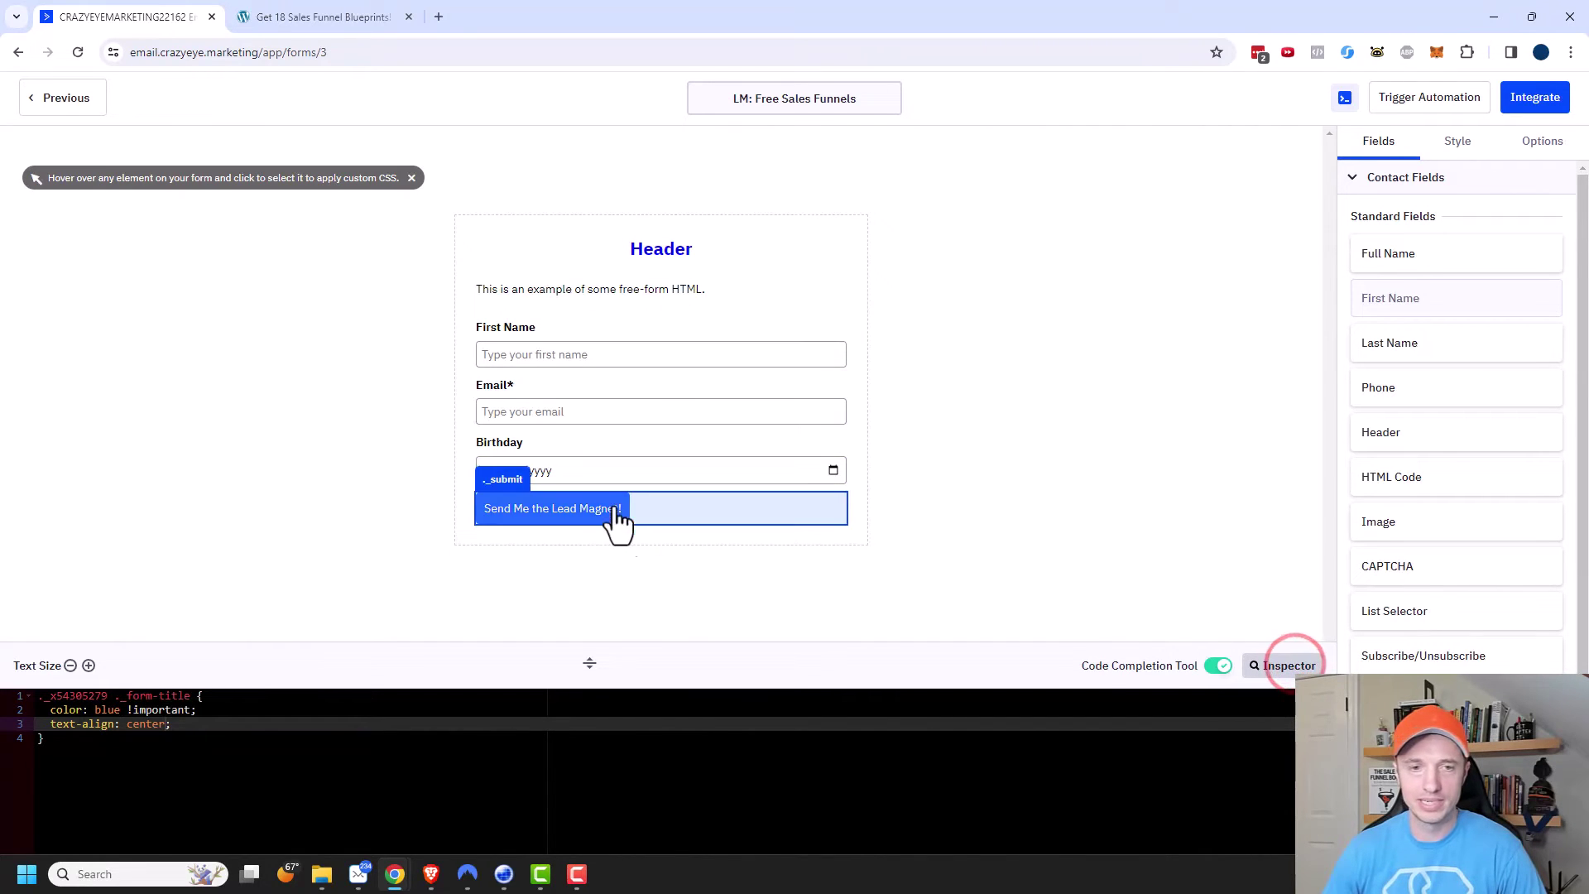
- Style the submit button with width: 100%, font-size: 18px and font-weight: bold
left_click(592, 509)
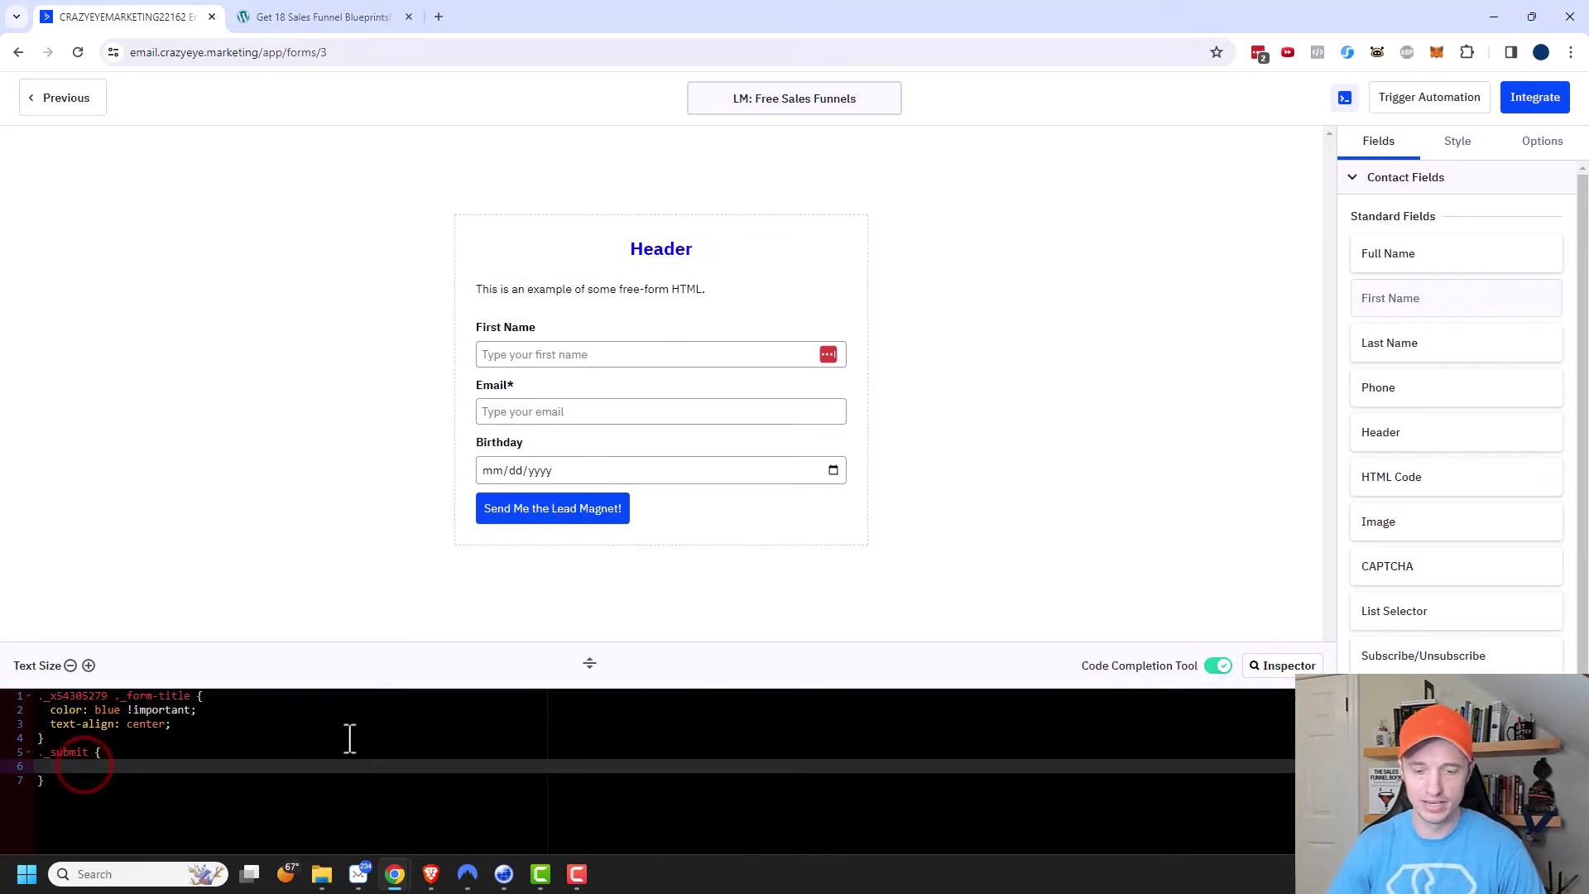
type("widt")
key("Return")
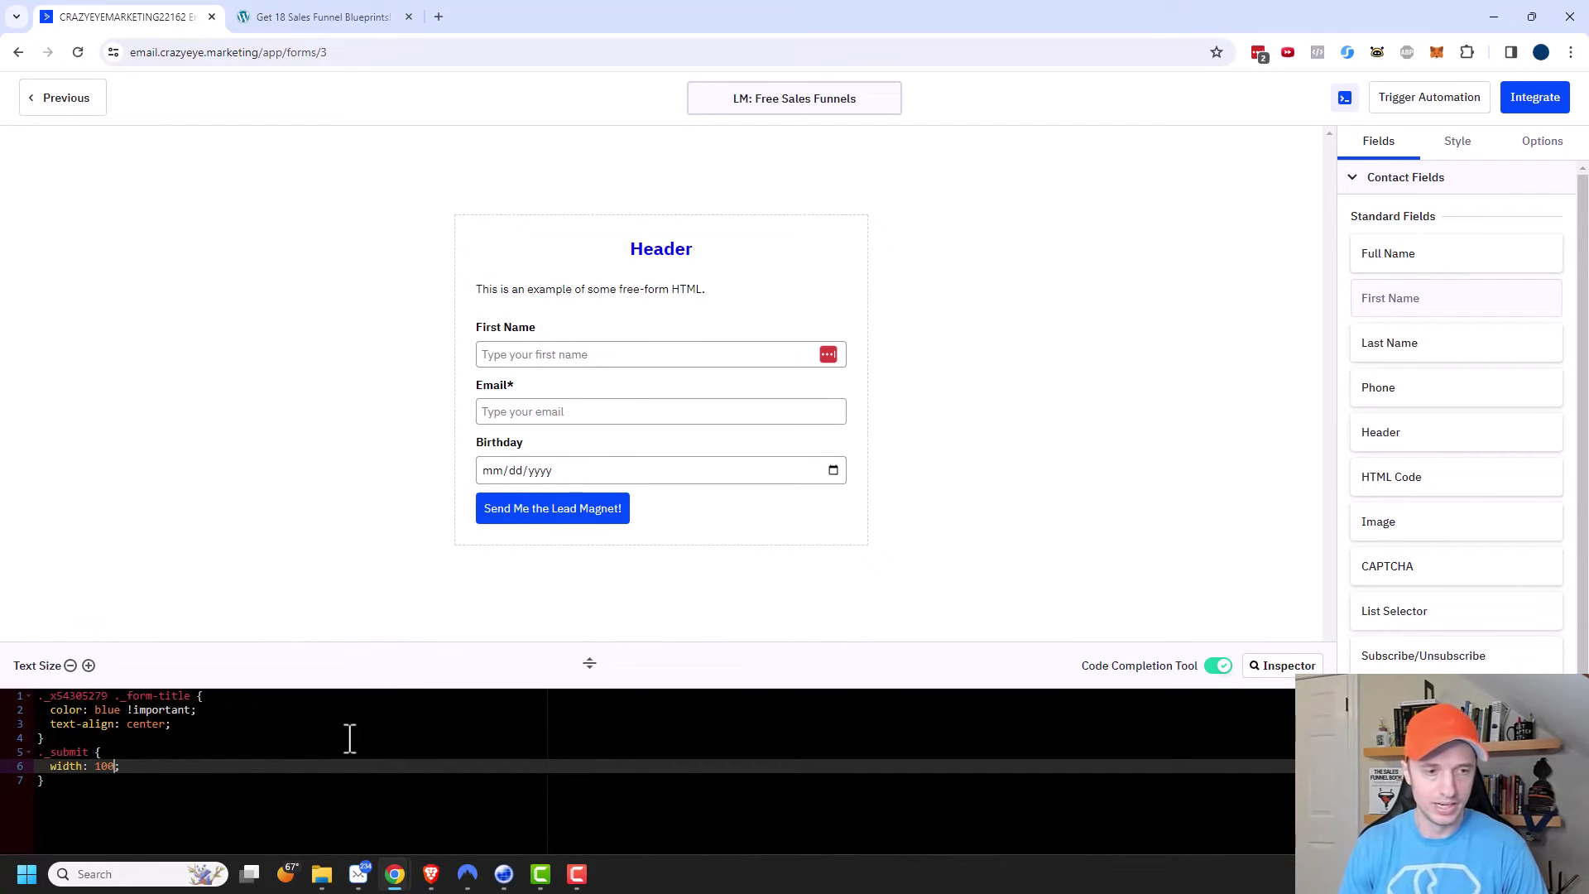
type("100%")
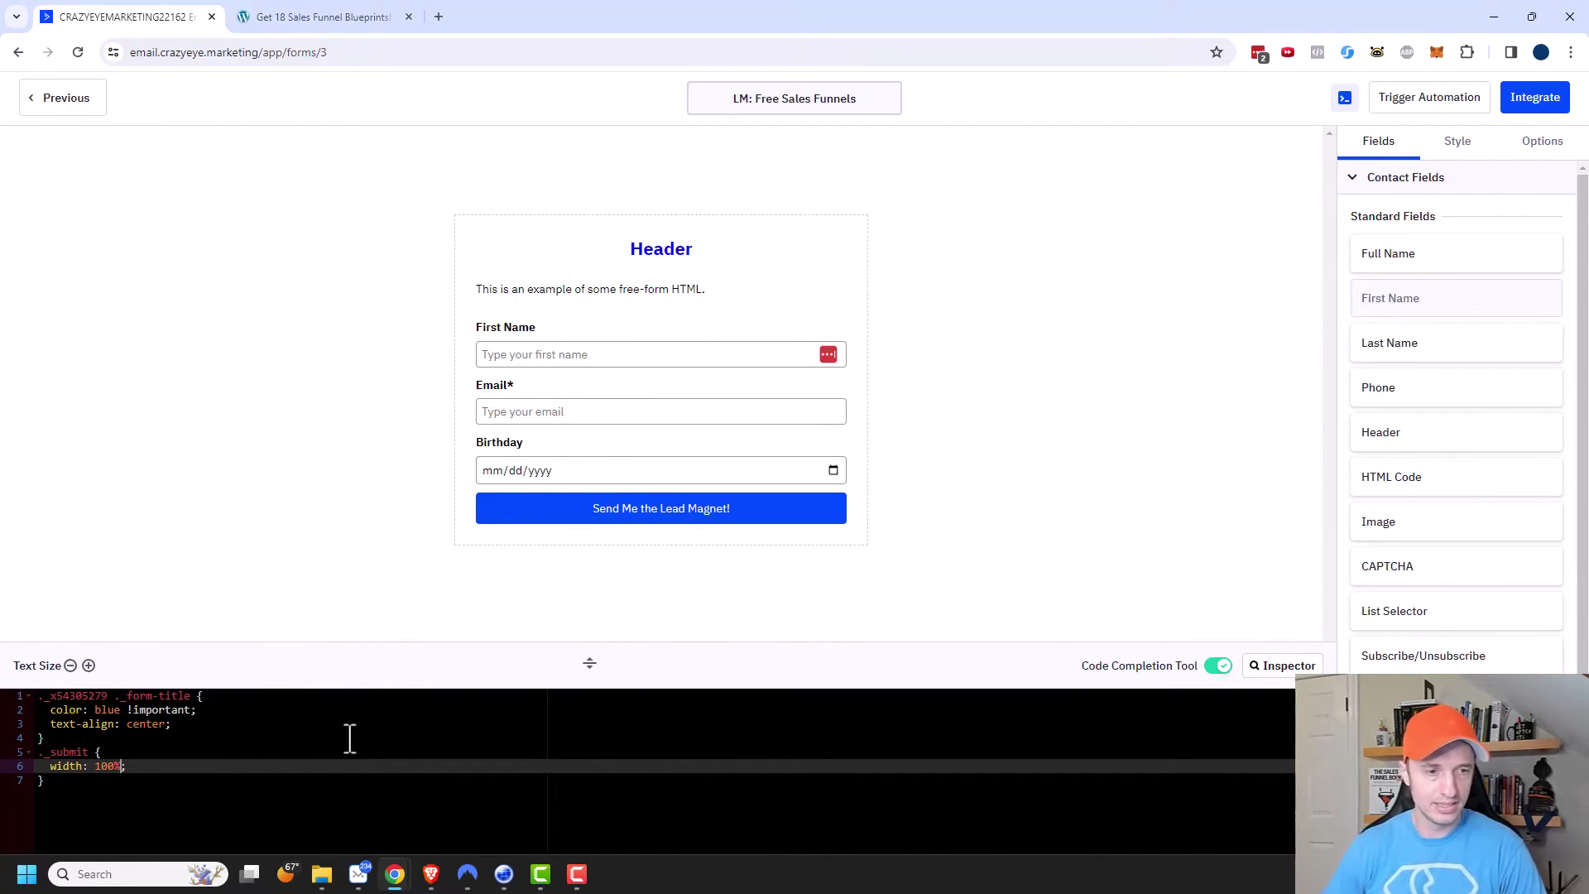
key("Return")
type("fo")
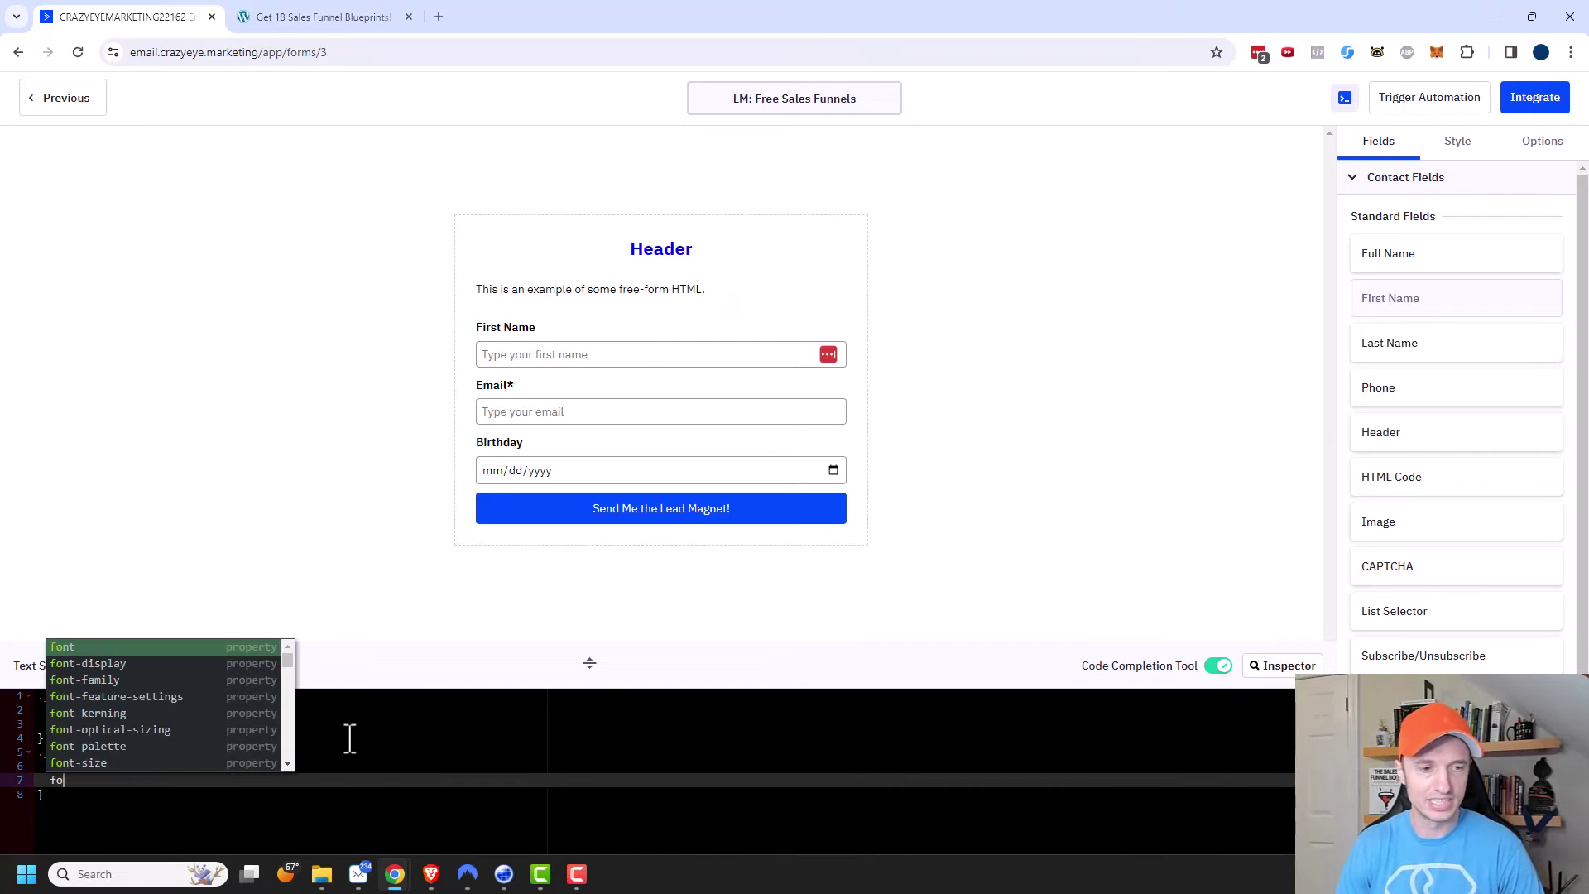
type("nt-siz")
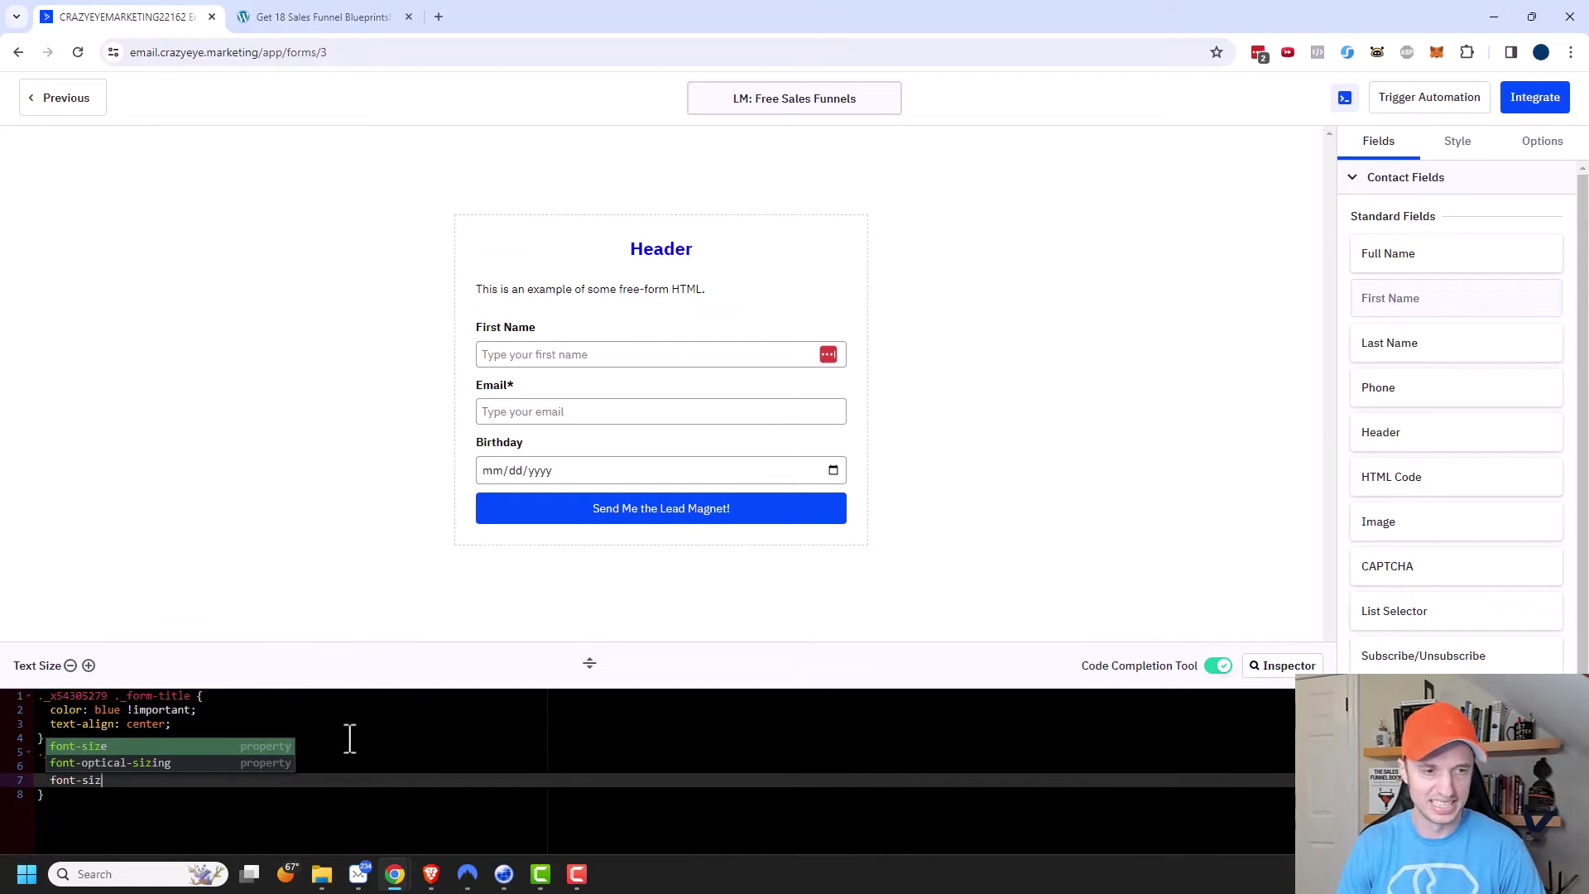
type("e: ")
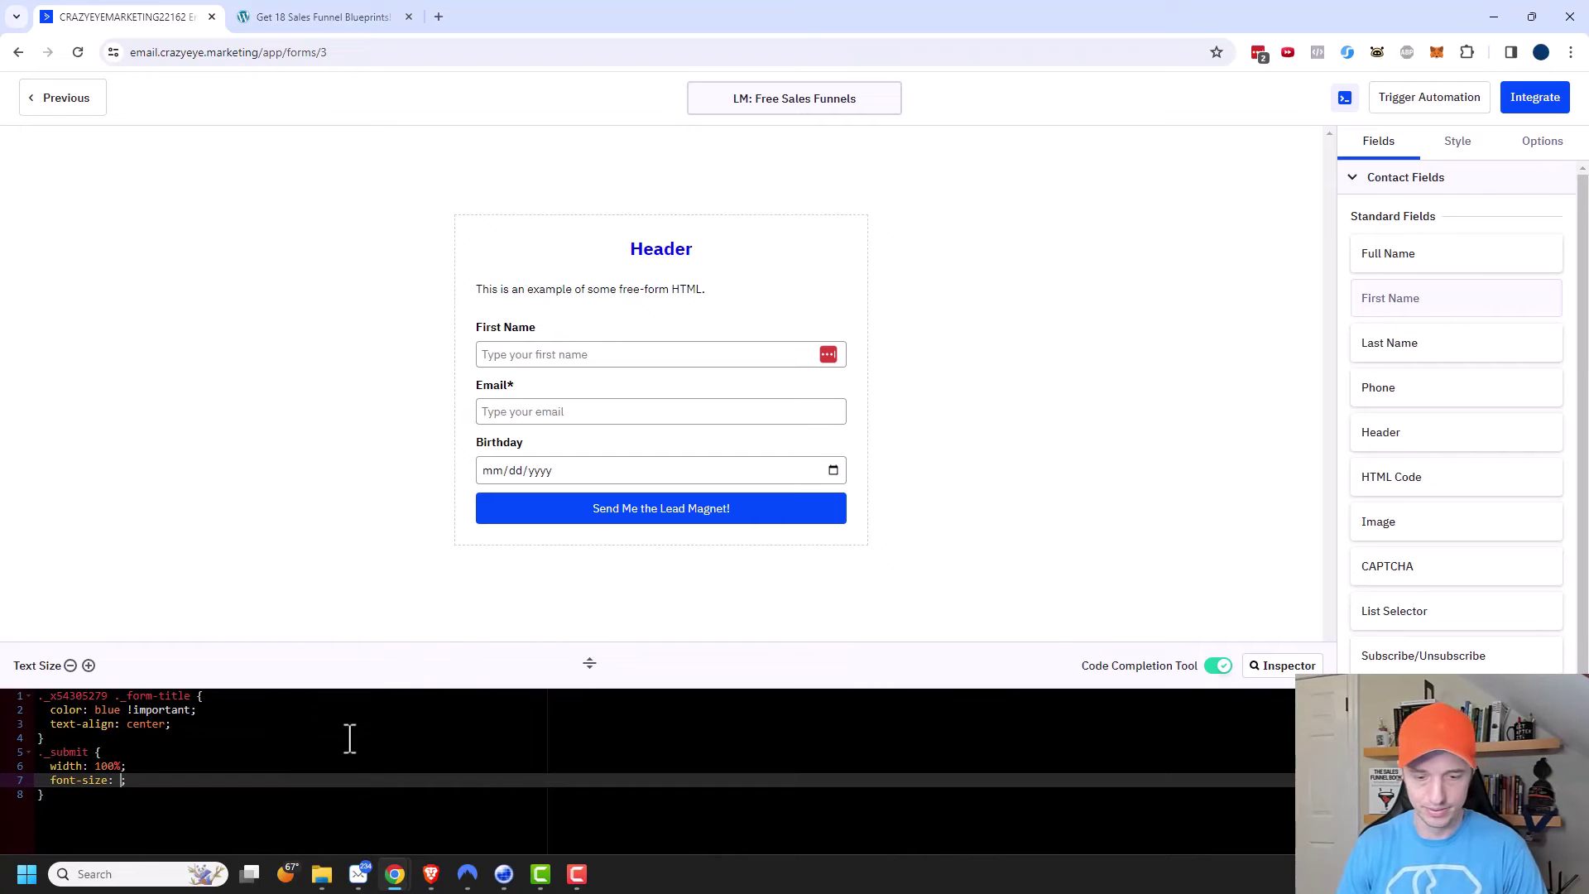
type("18px")
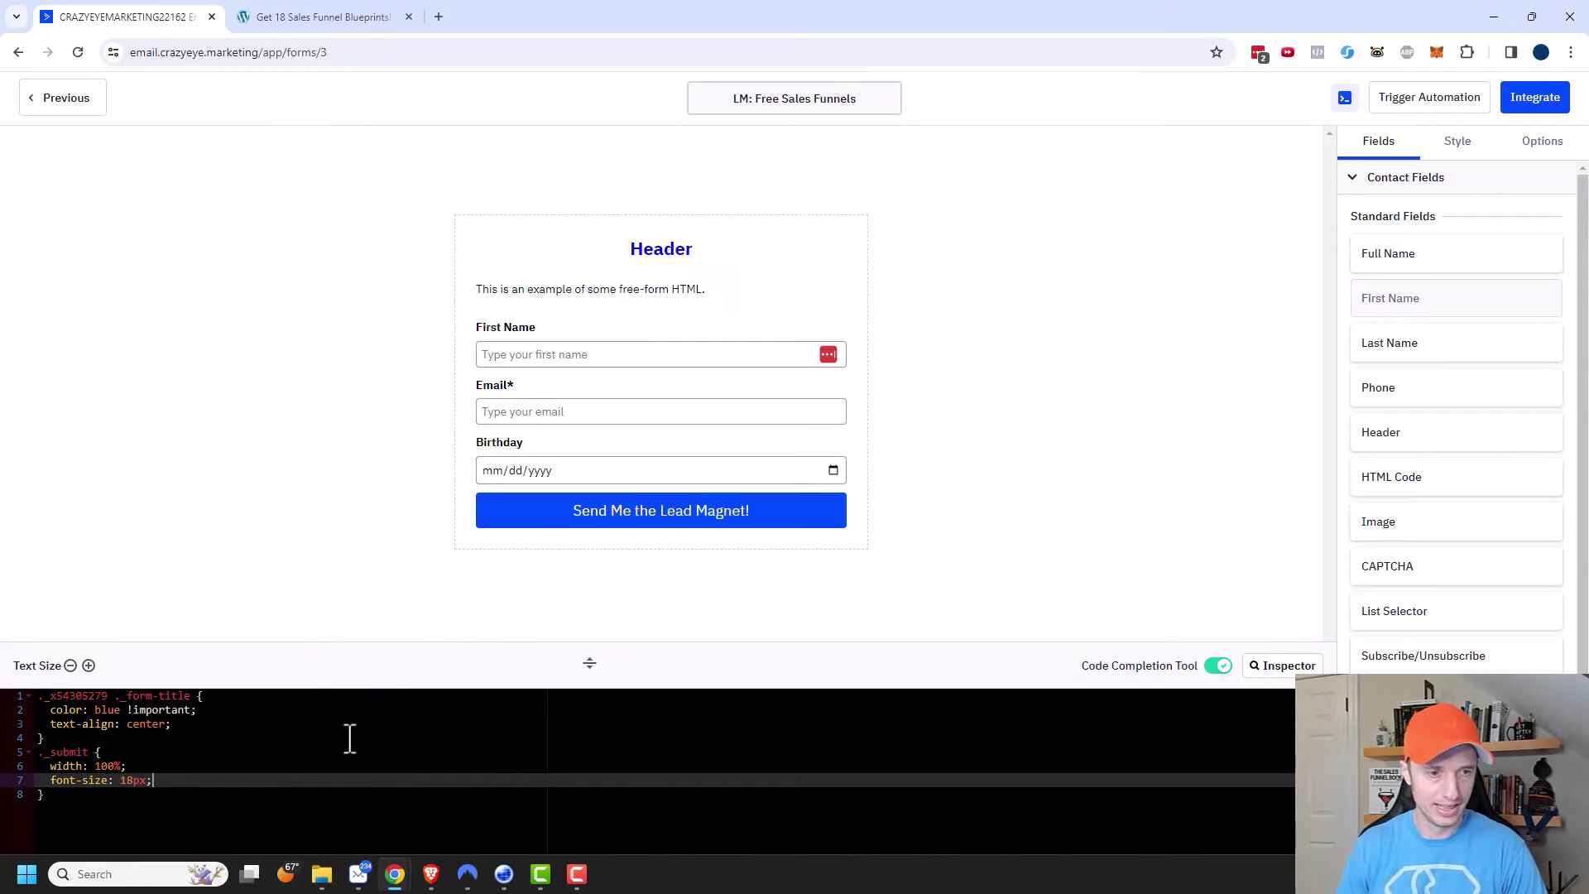
key("Return")
type("font-weig")
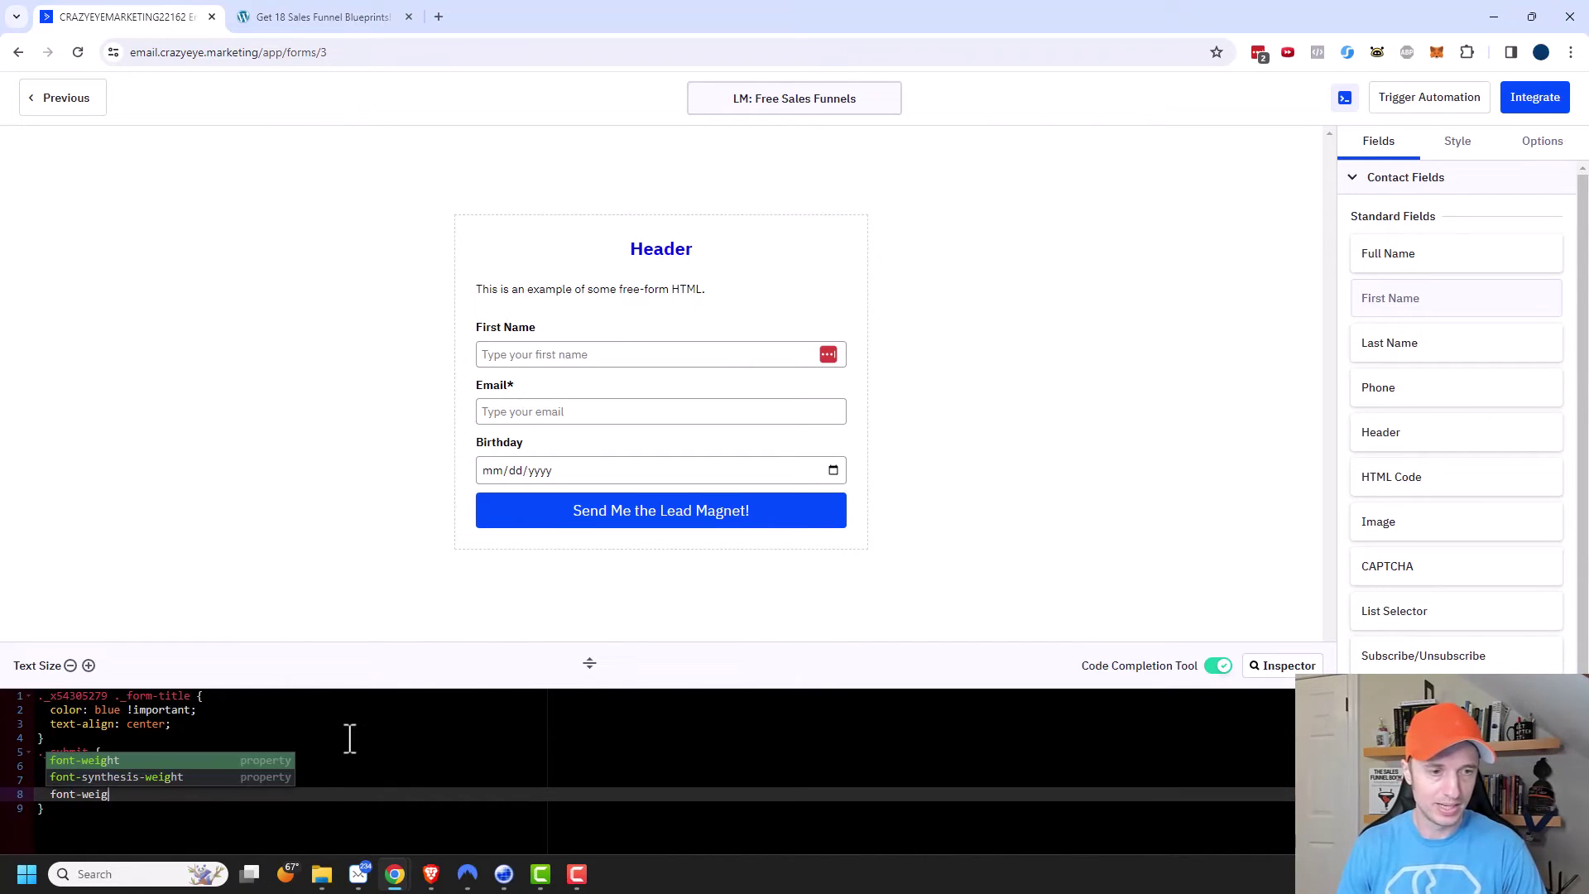
type("ht: bold;")
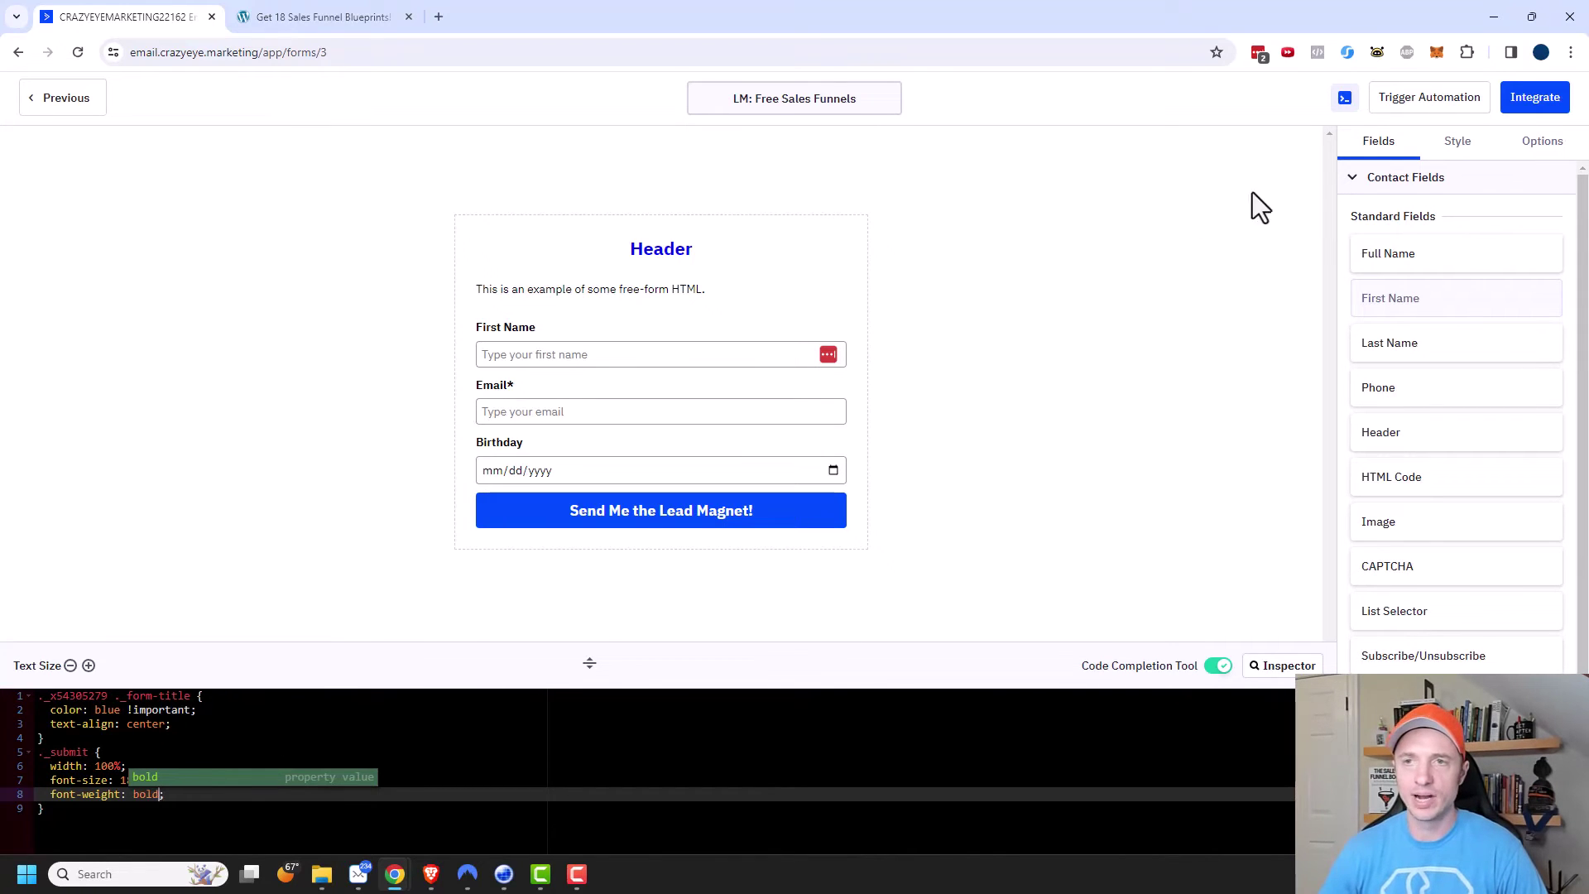
left_click(1345, 97)
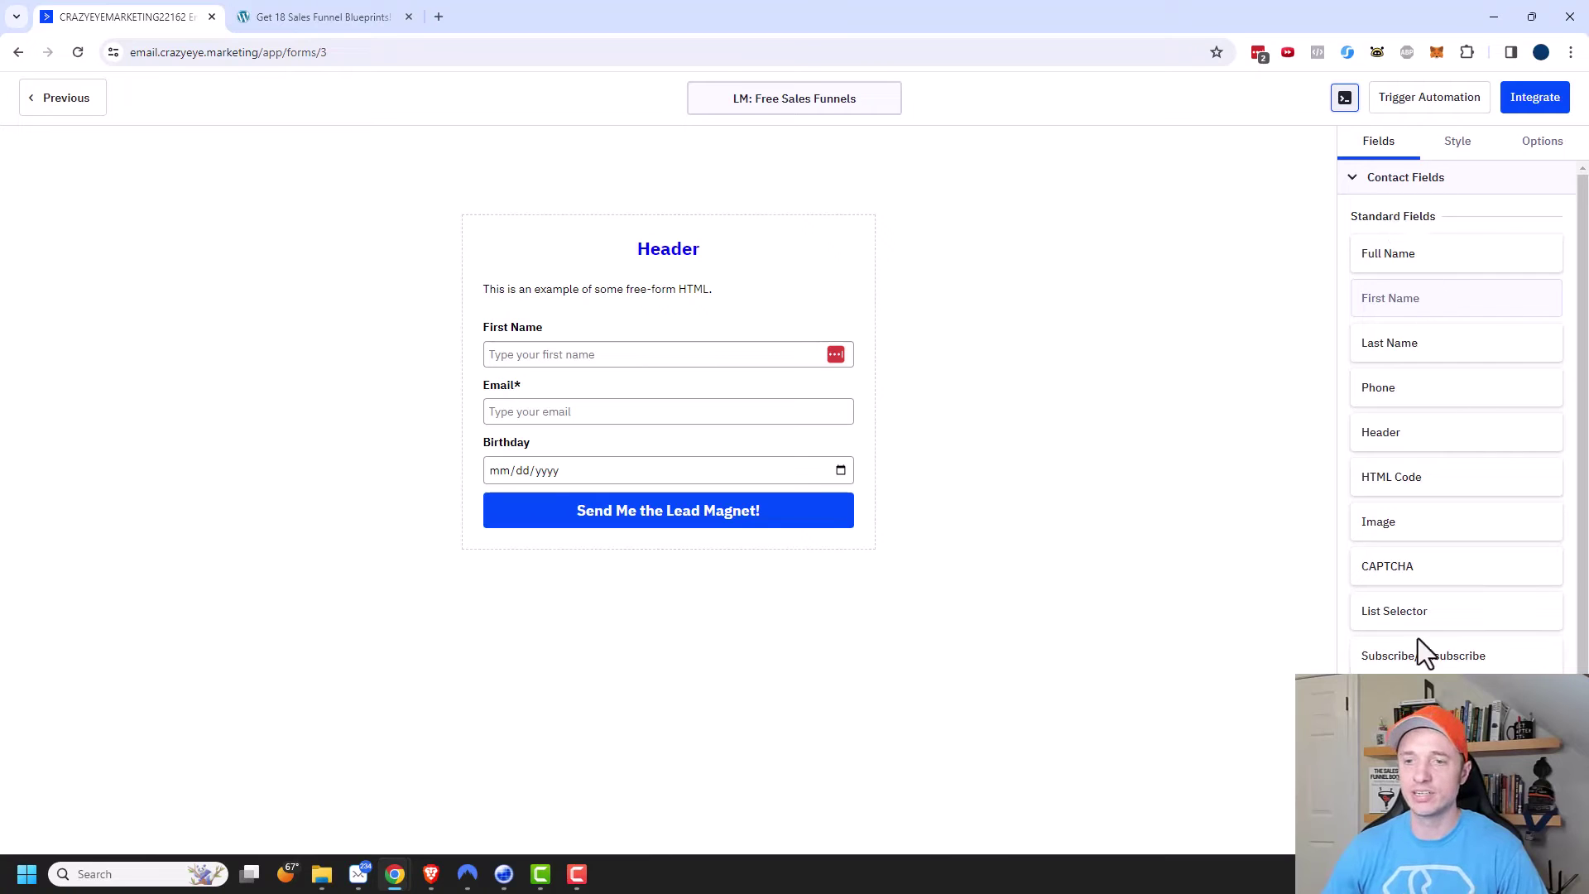
- Leave the finished form builder for the Contacts page listing 7 contacts
scroll(1411, 654, "down", 1)
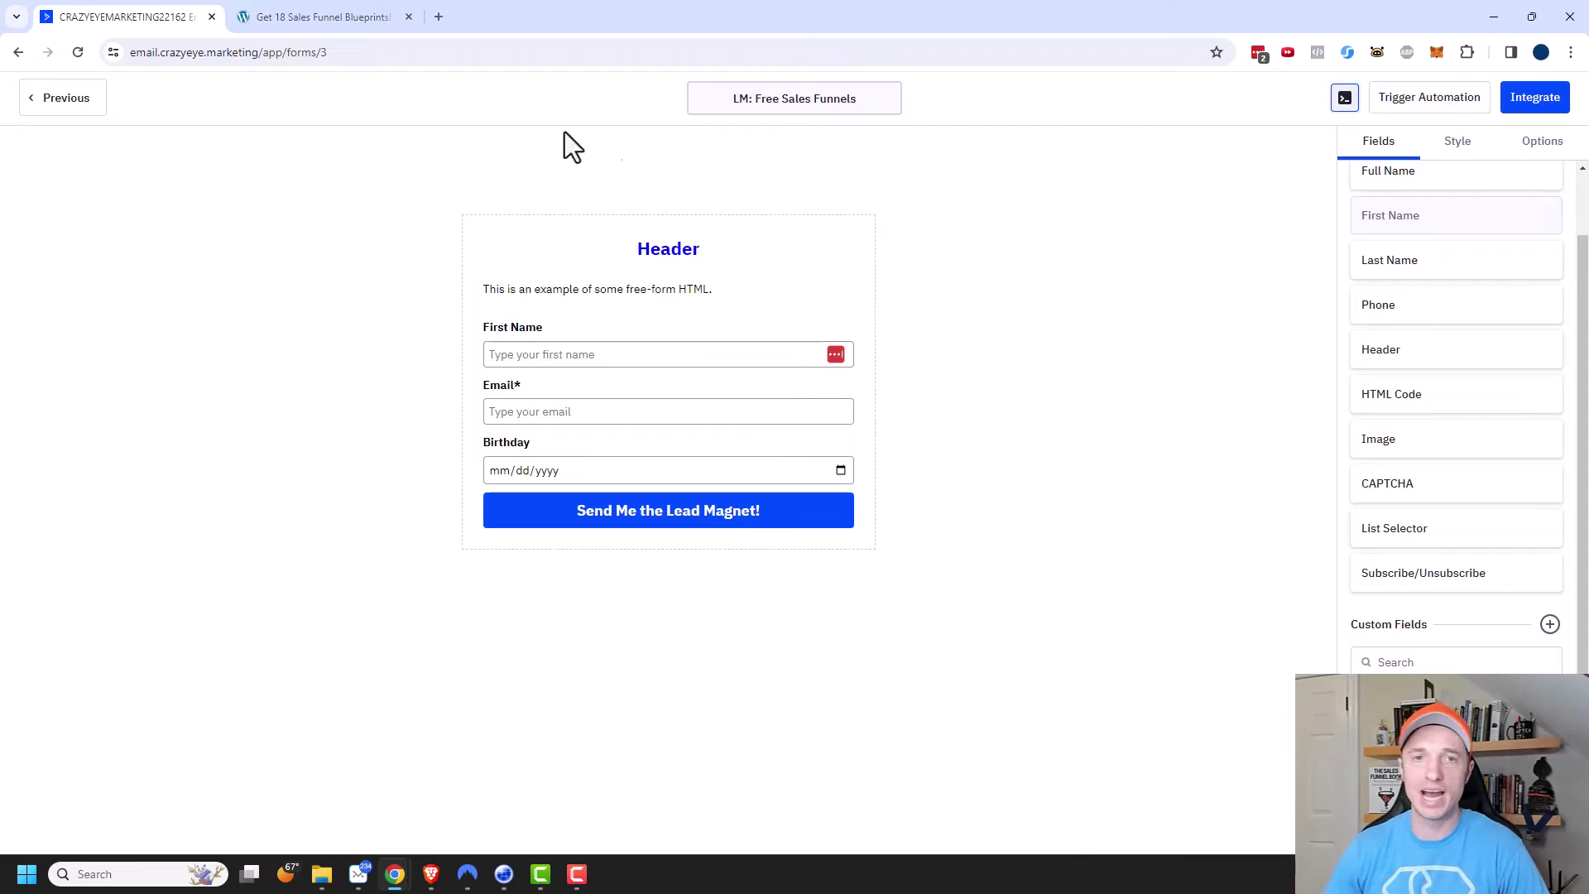
left_click(87, 101)
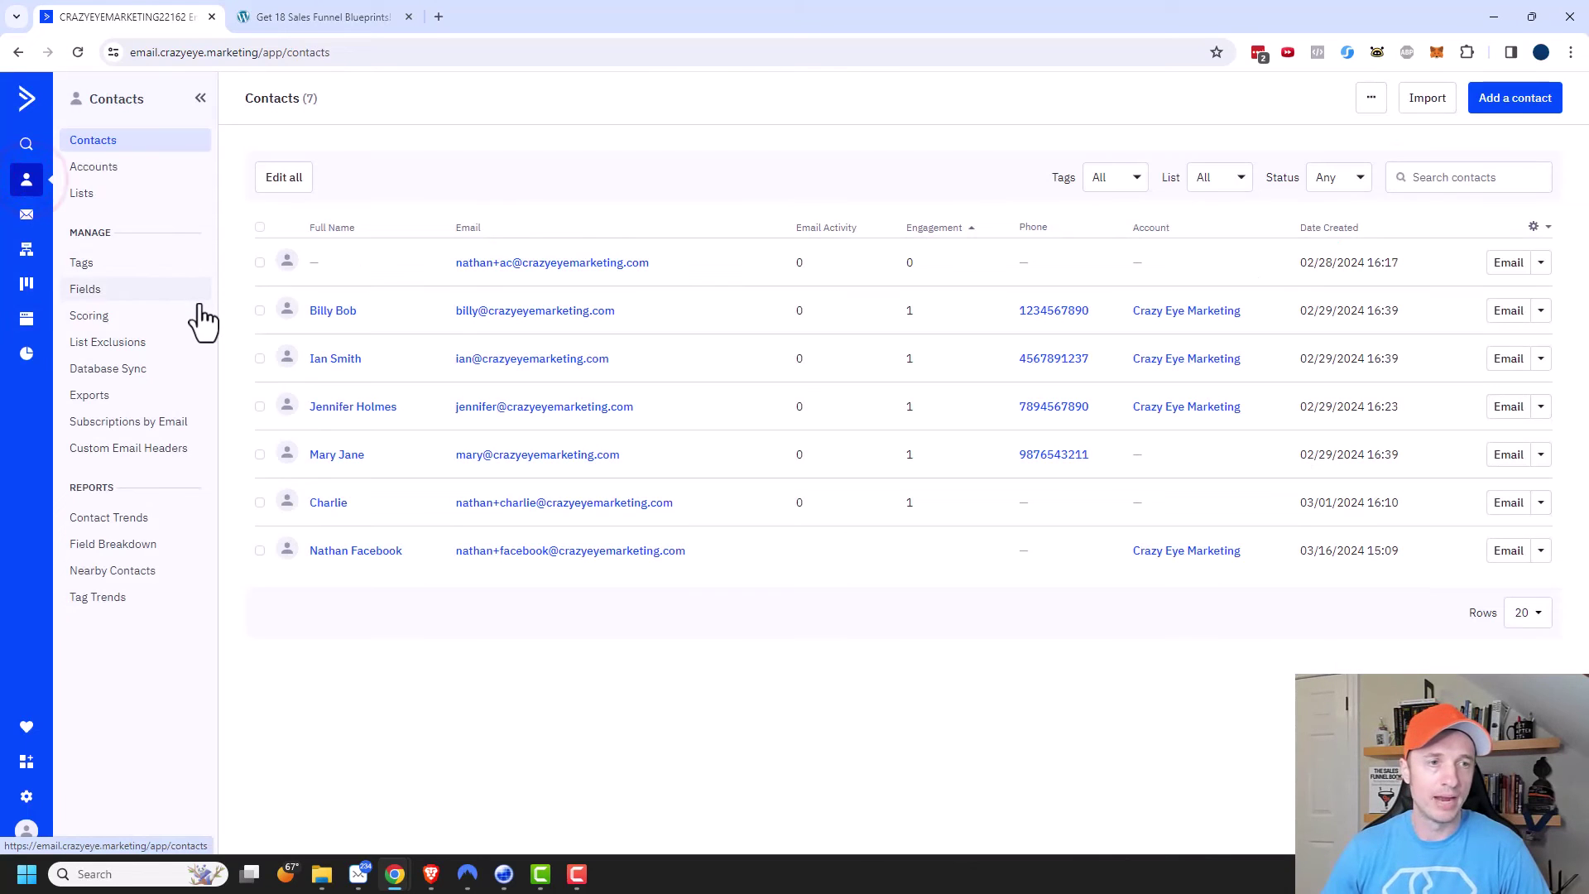
- Add a Hidden Field contact field named 'Source' in General Details, then return to website Forms
left_click(82, 287)
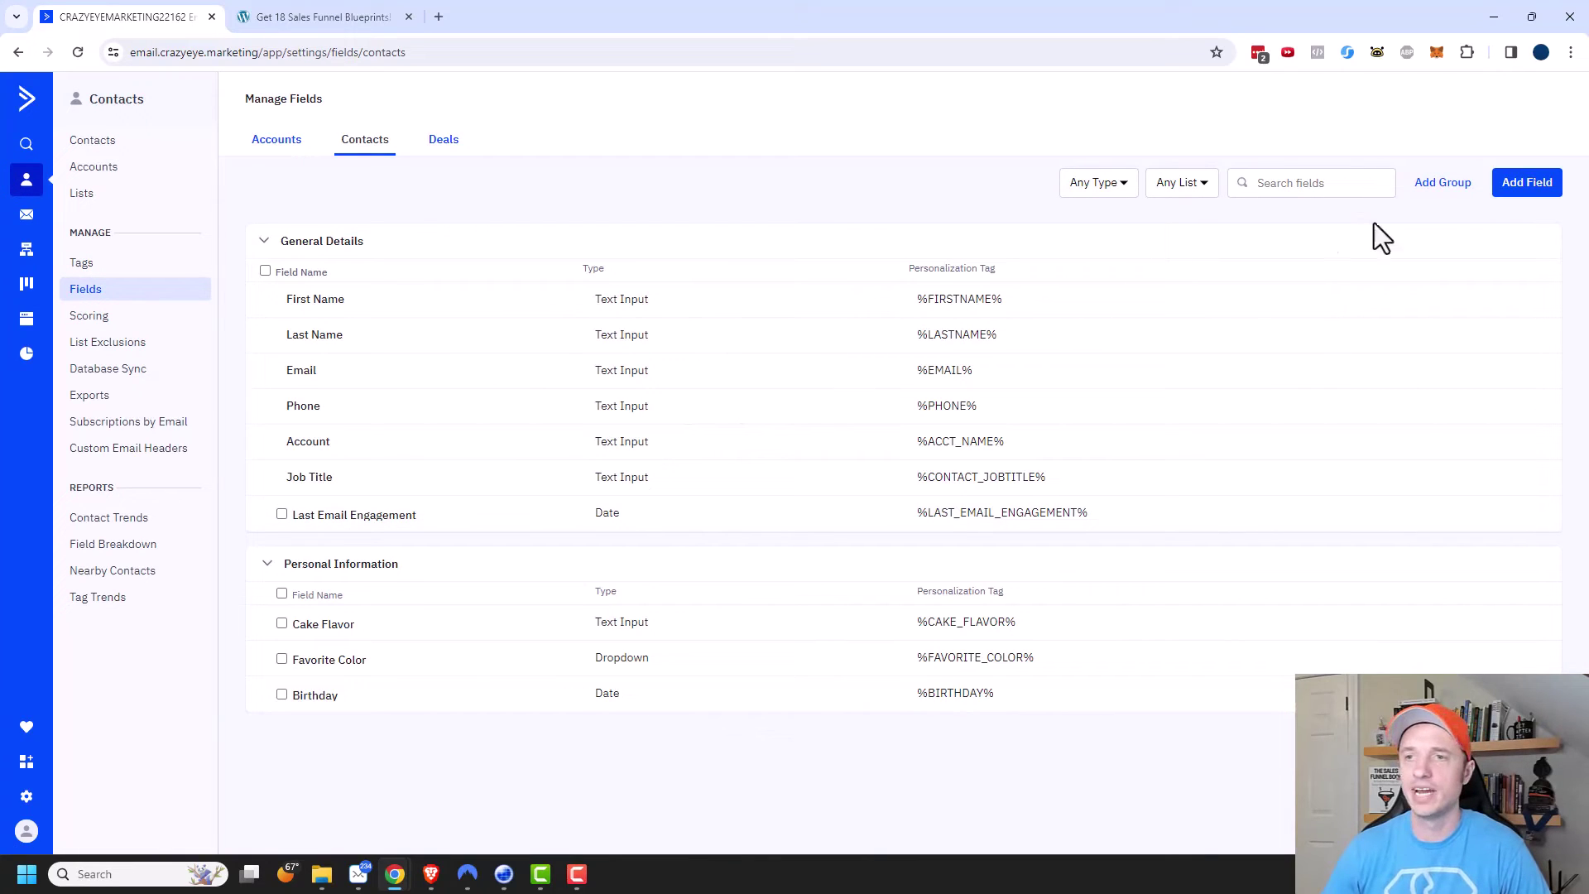
left_click(1521, 191)
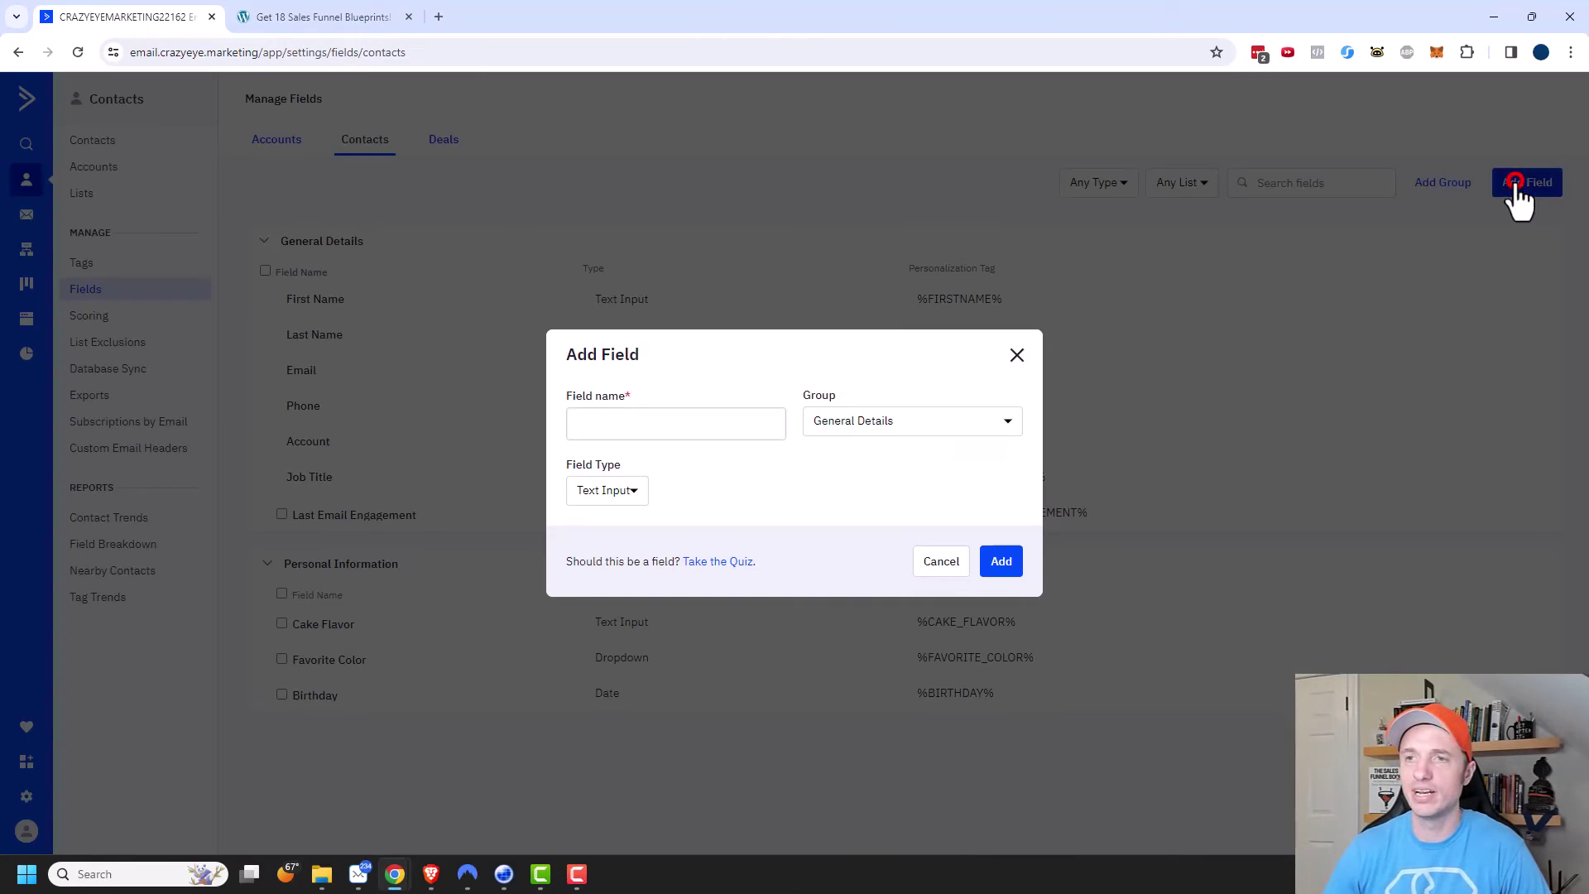
left_click(694, 425)
type("Source")
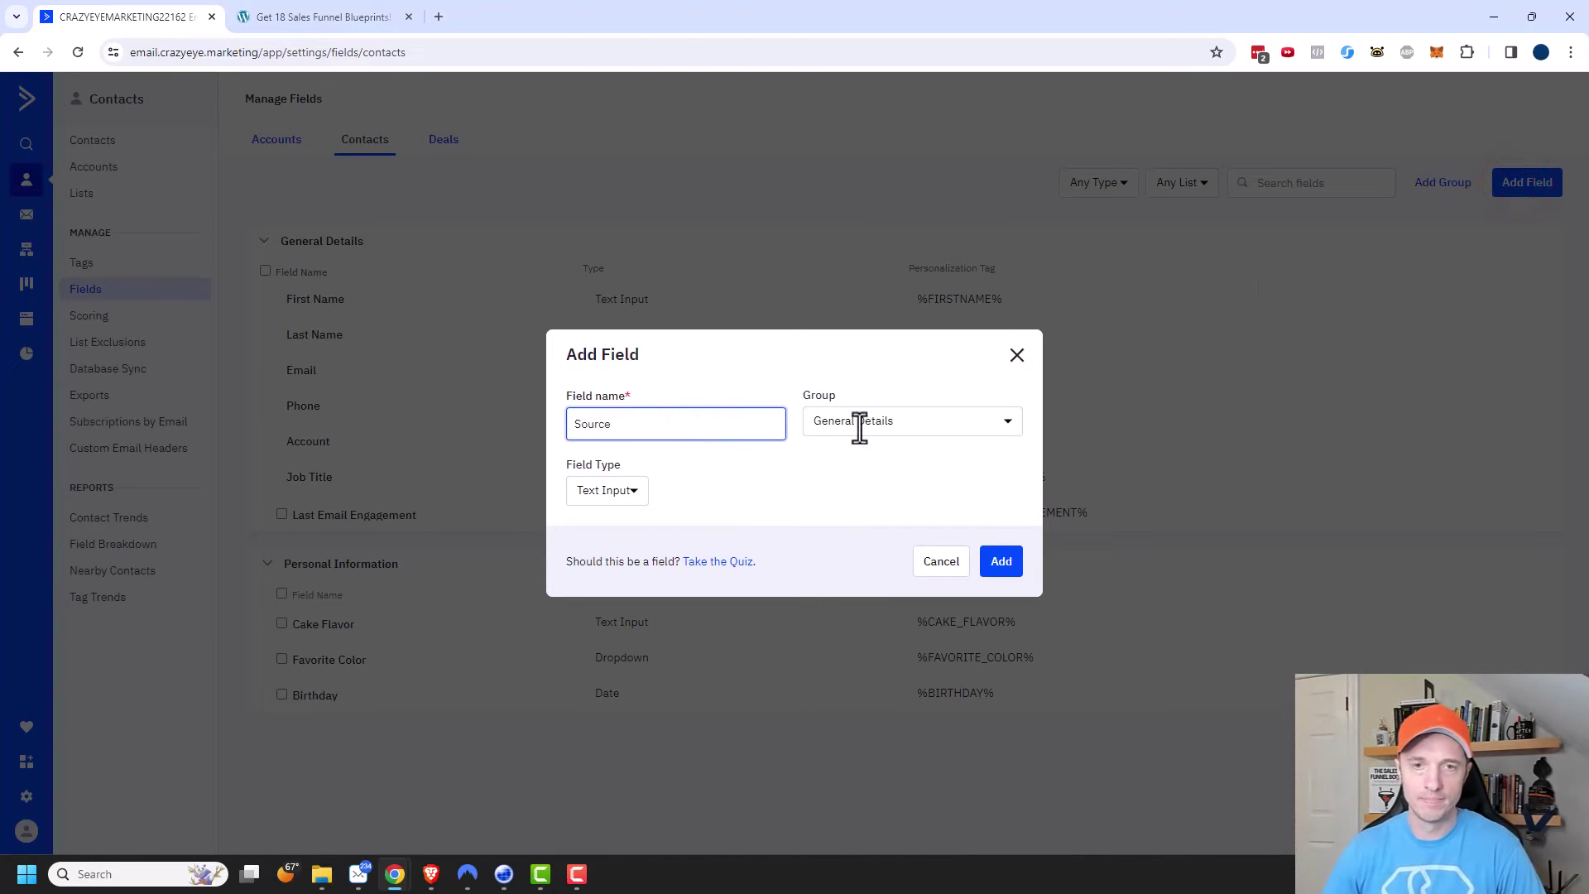
left_click(924, 424)
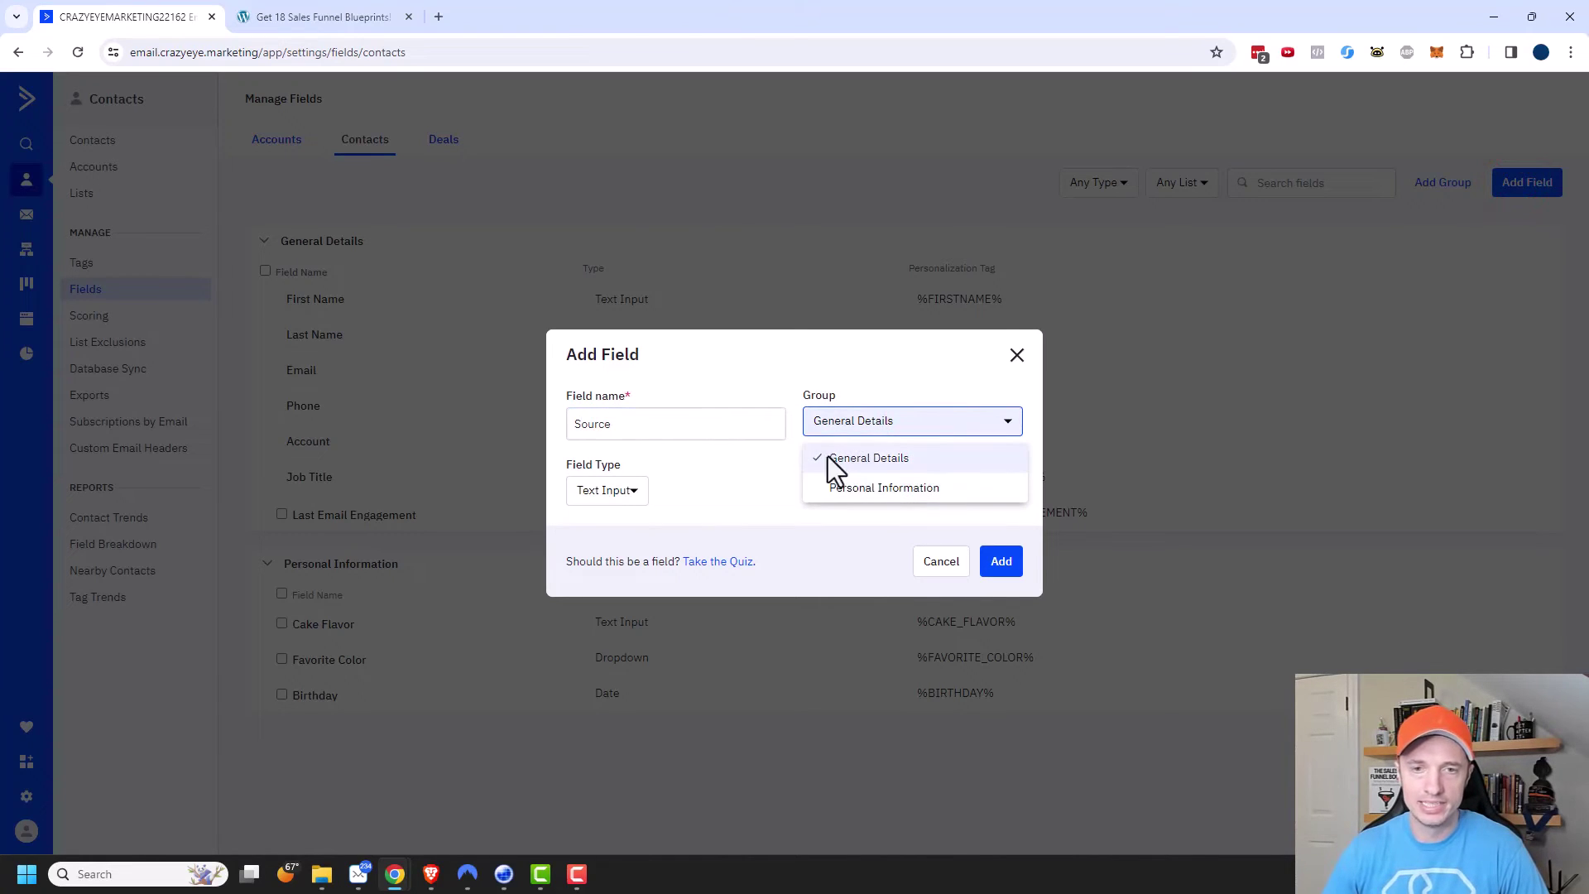
left_click(884, 456)
left_click(611, 490)
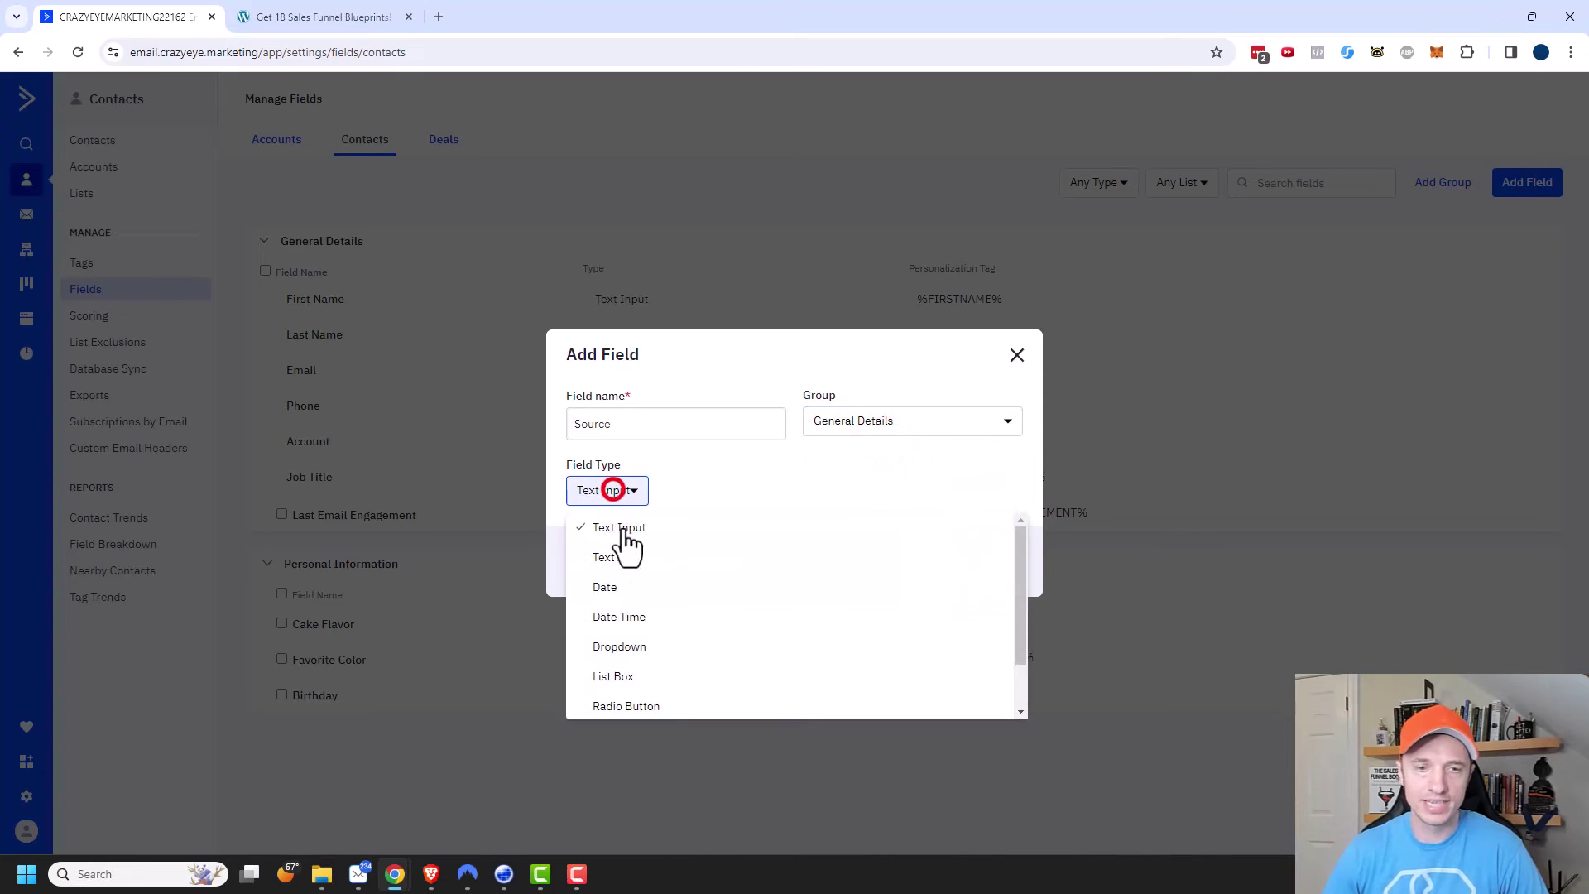
scroll(638, 647, "down", 1)
left_click(632, 704)
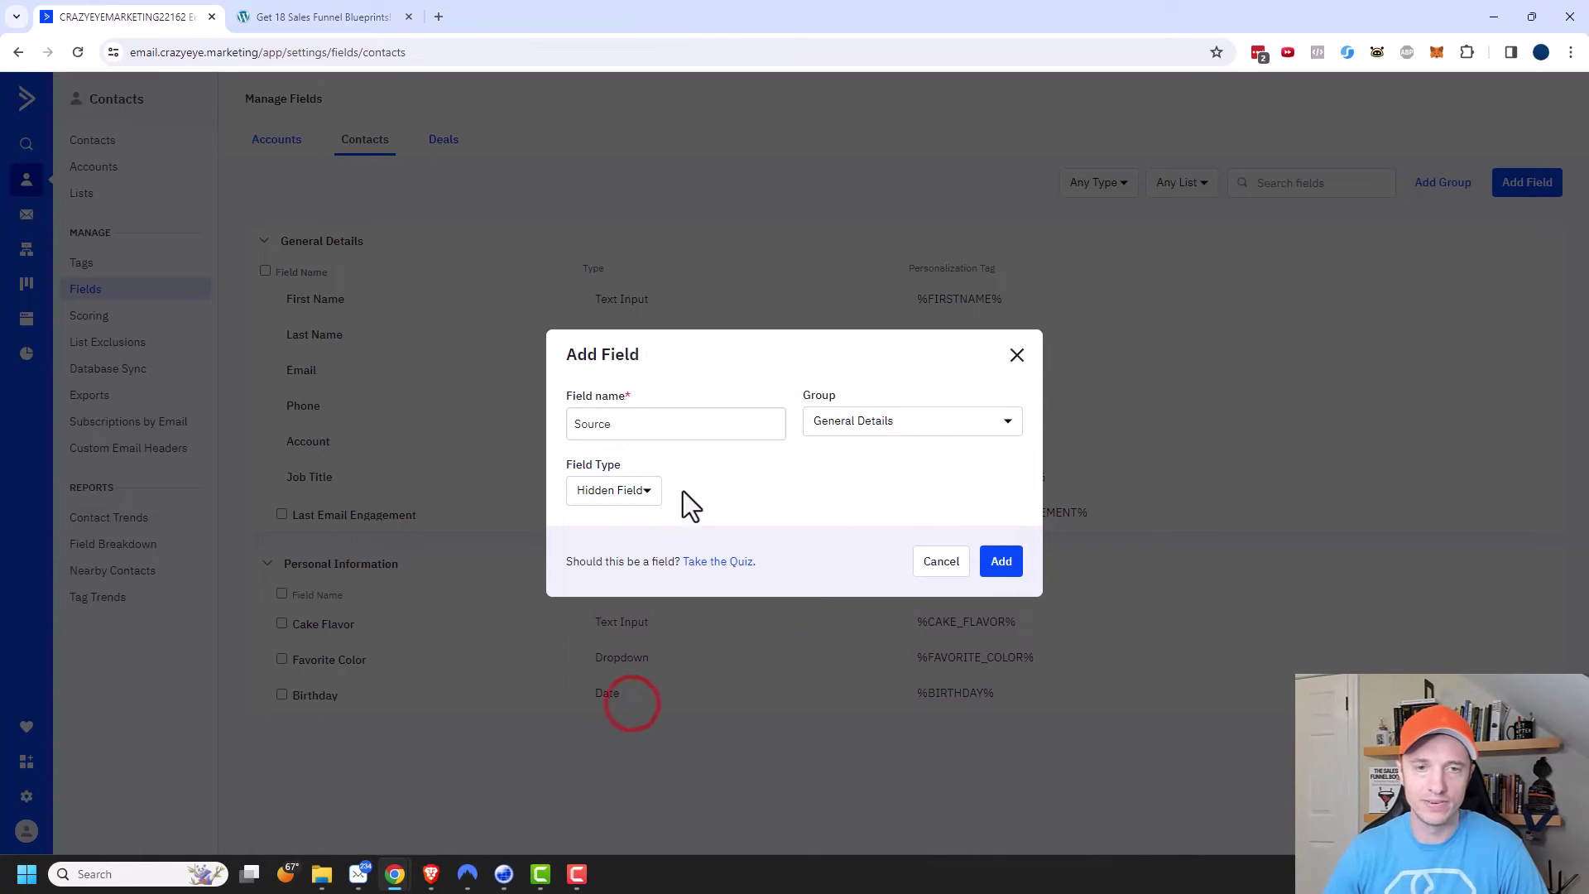
left_click(1016, 569)
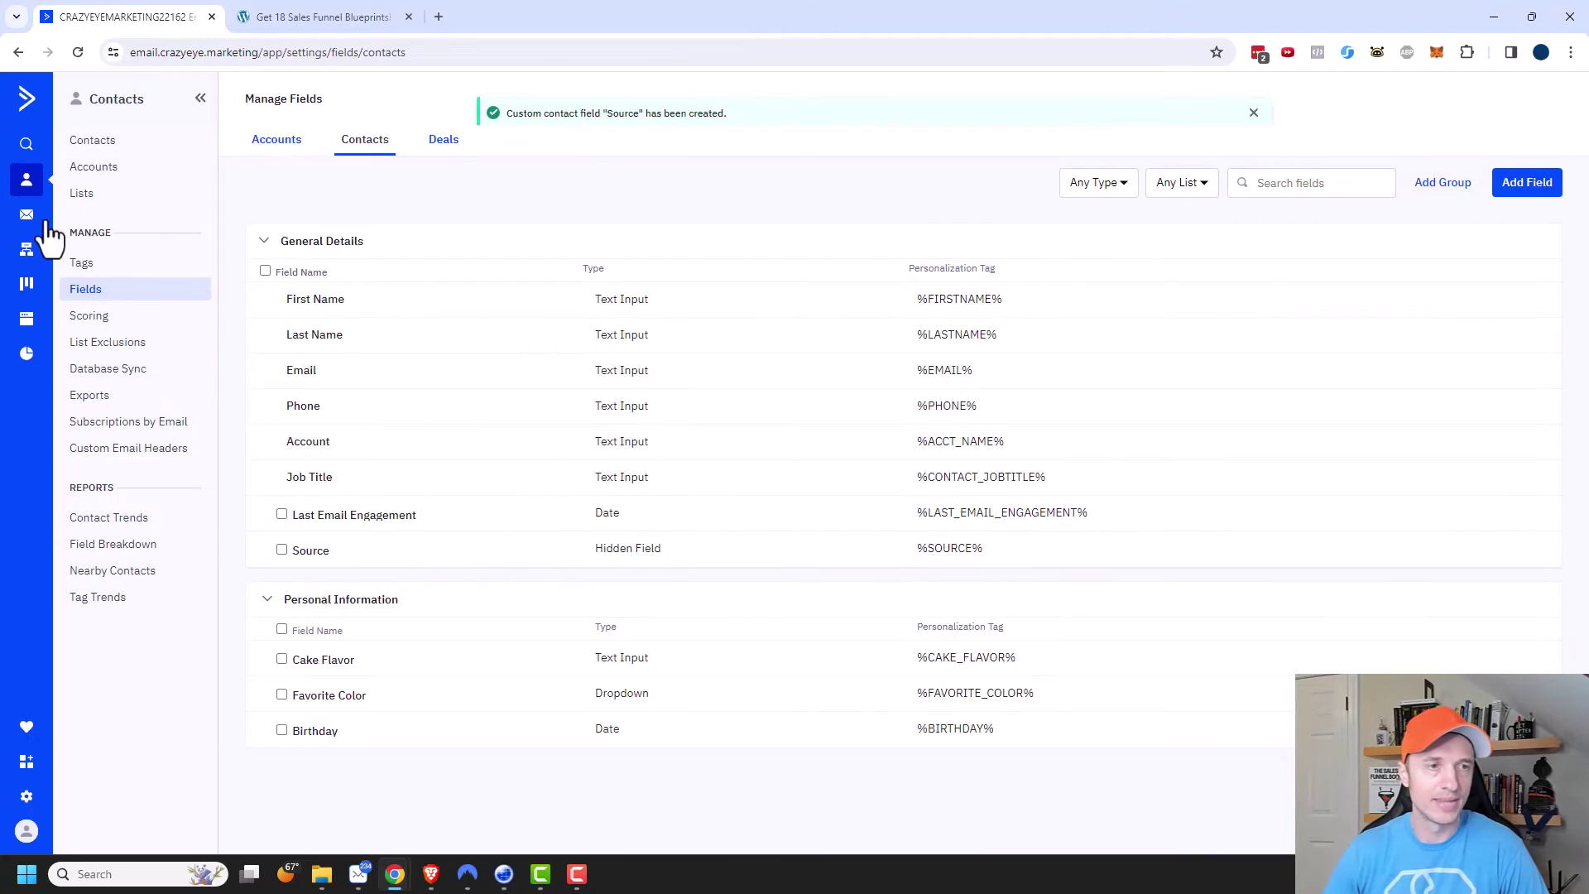
left_click(26, 317)
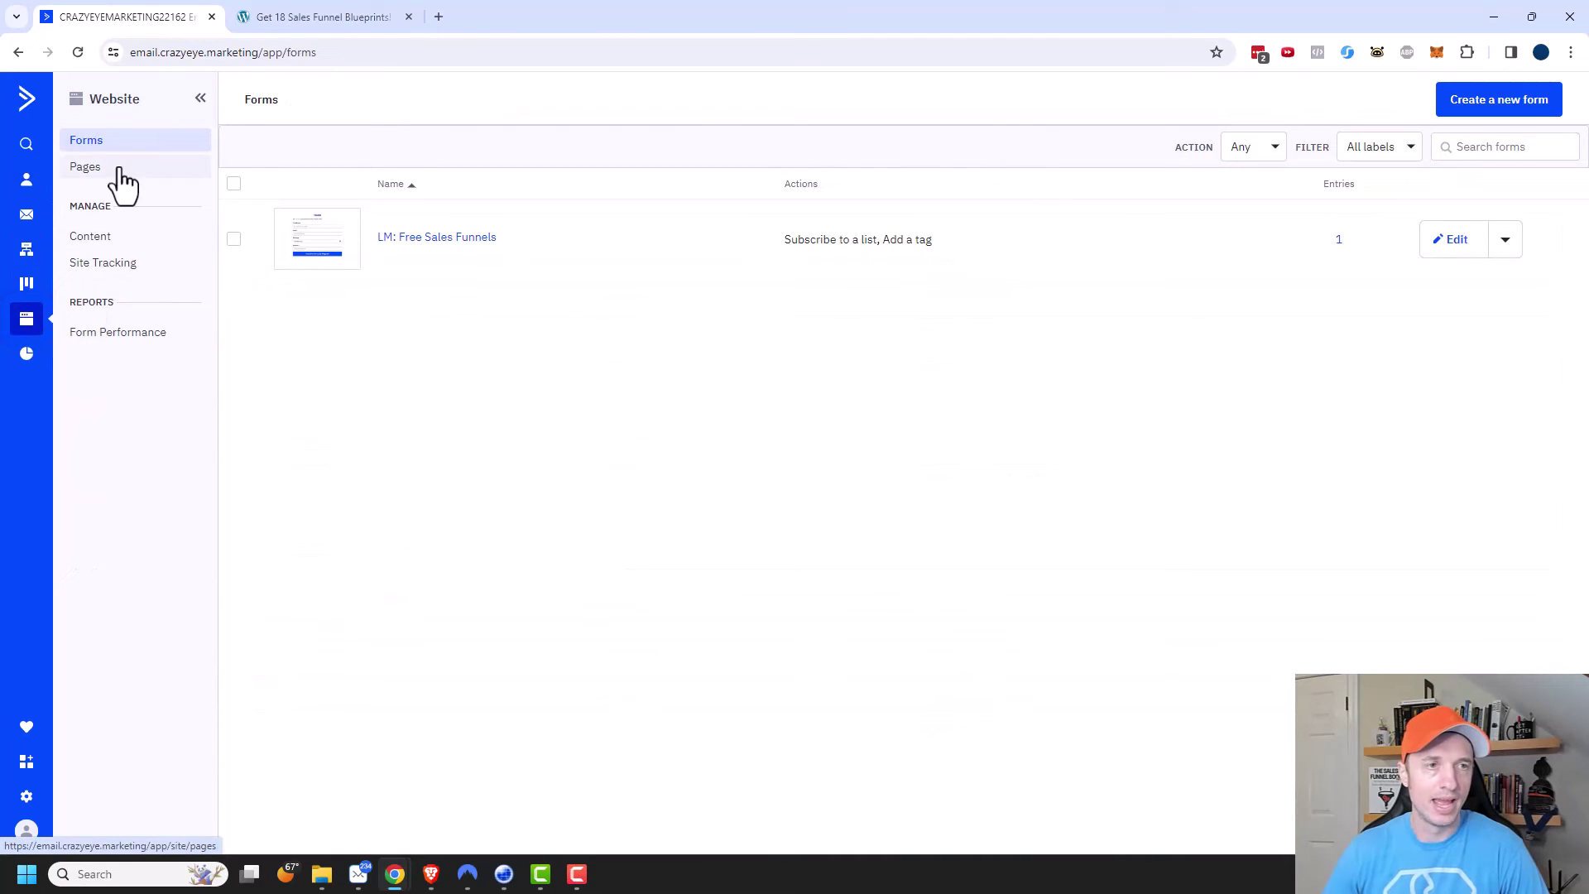
- Drag the Source field below Birthday on the LM: Free Sales Funnels form, then get its embed code
left_click(455, 248)
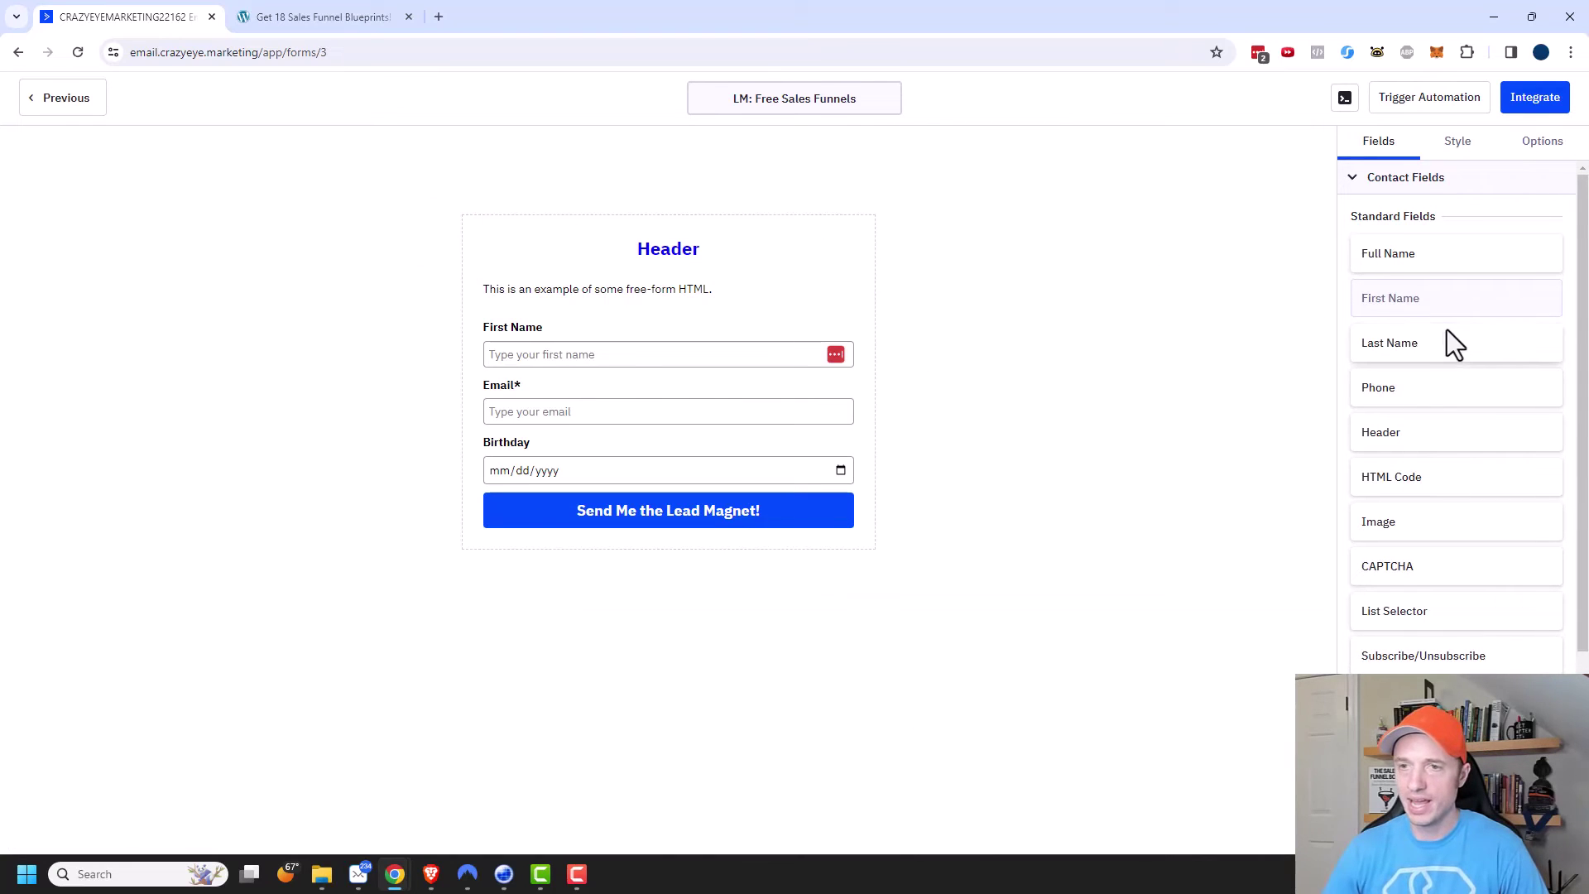
scroll(1450, 346, "down", 3)
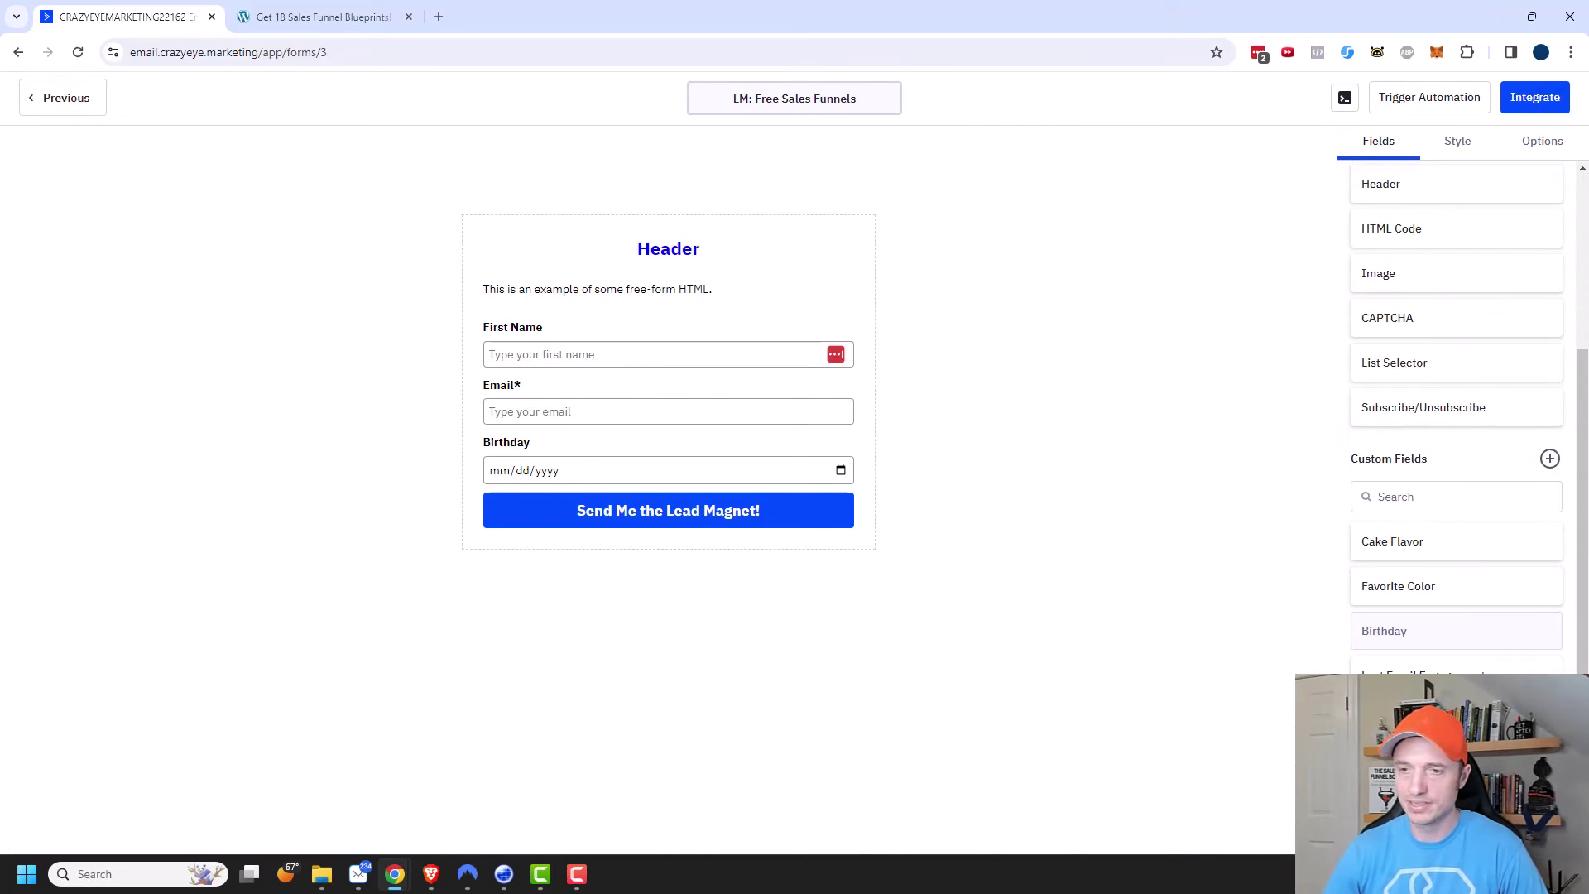
left_click_drag(1074, 637, 472, 546)
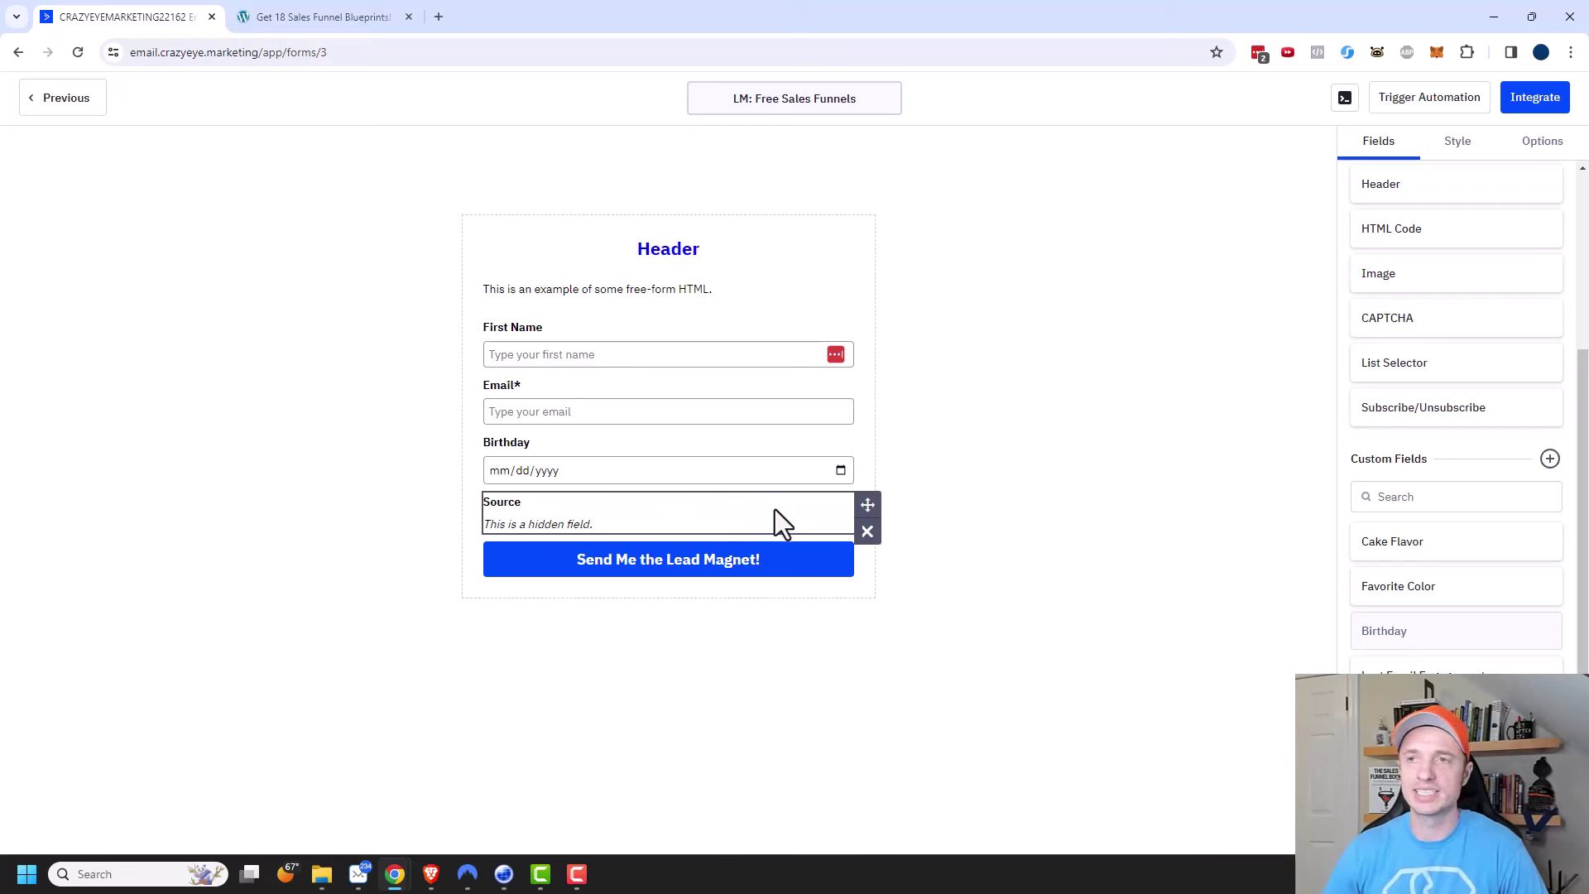
left_click(1537, 99)
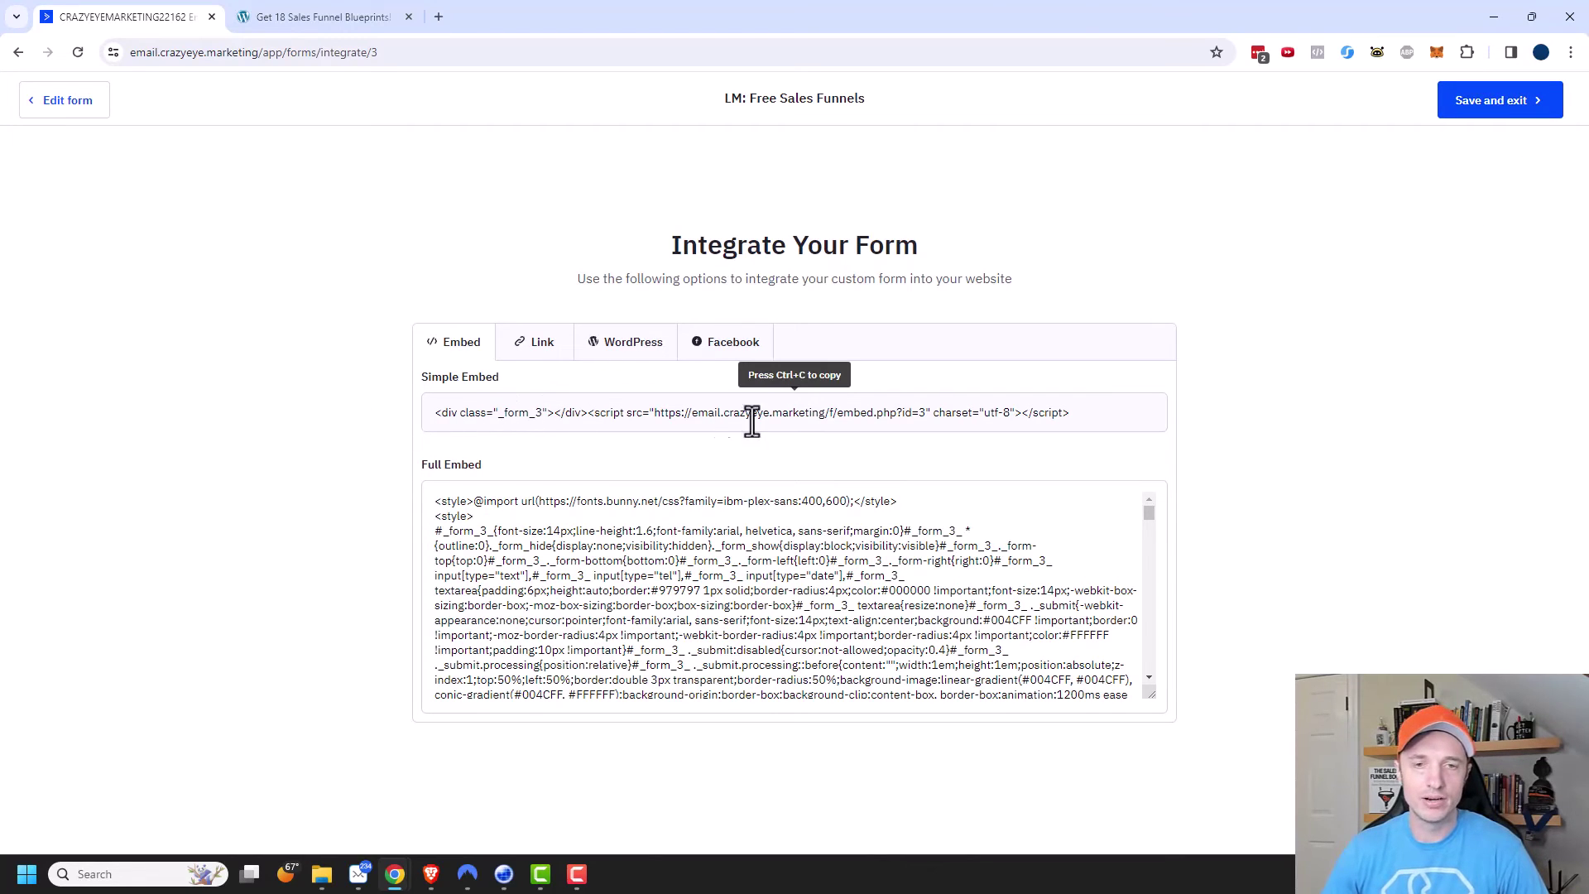
- Select the simple embed code, then the full embed code, and scroll through it
left_click(842, 412)
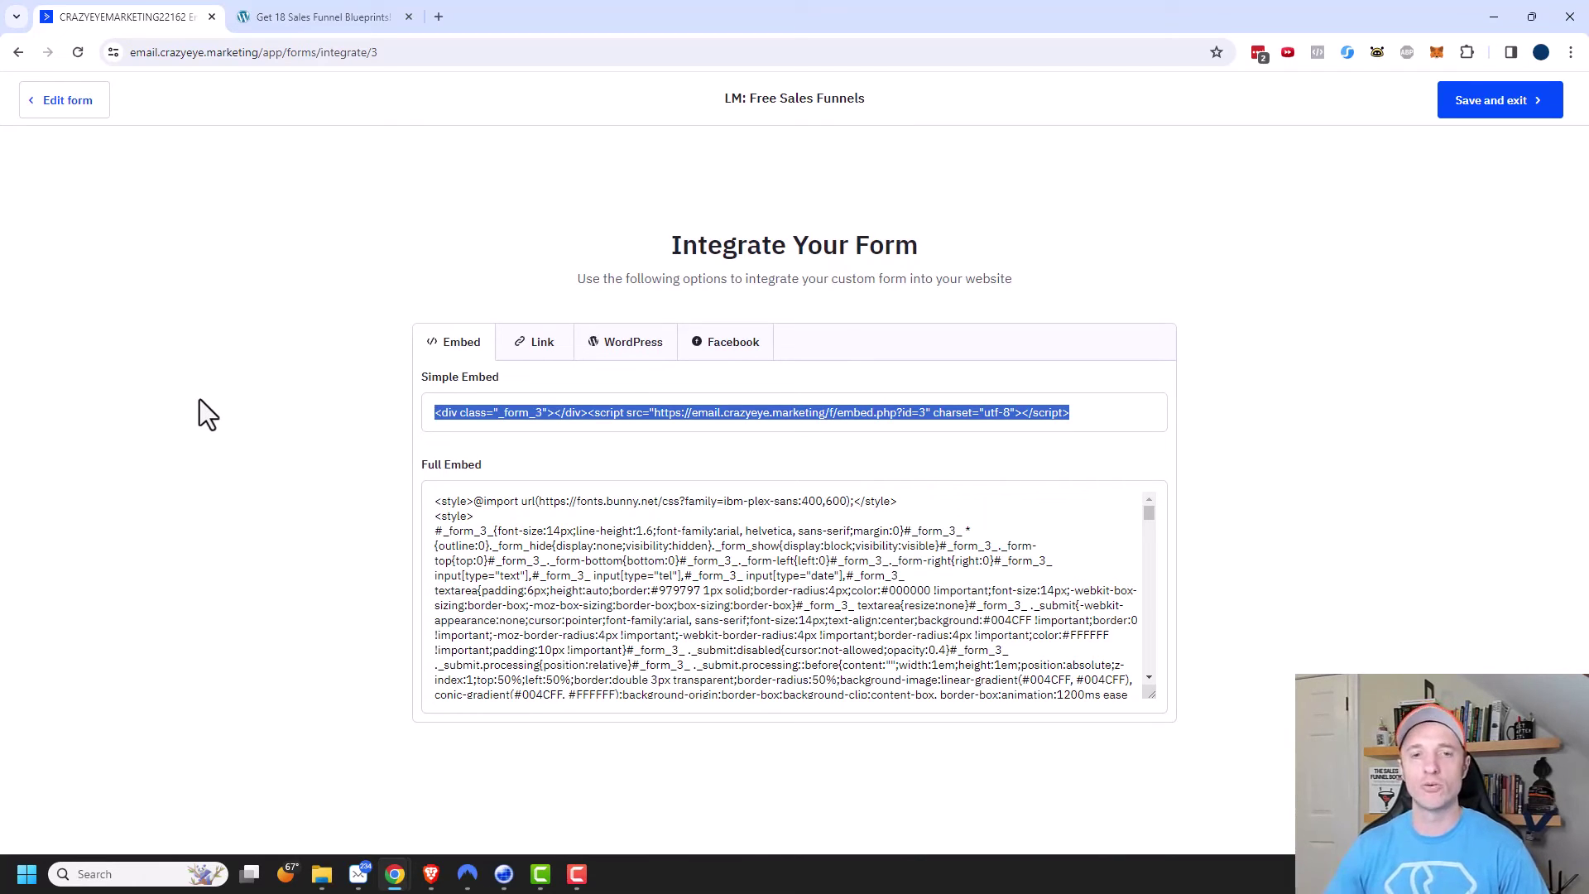
left_click(723, 618)
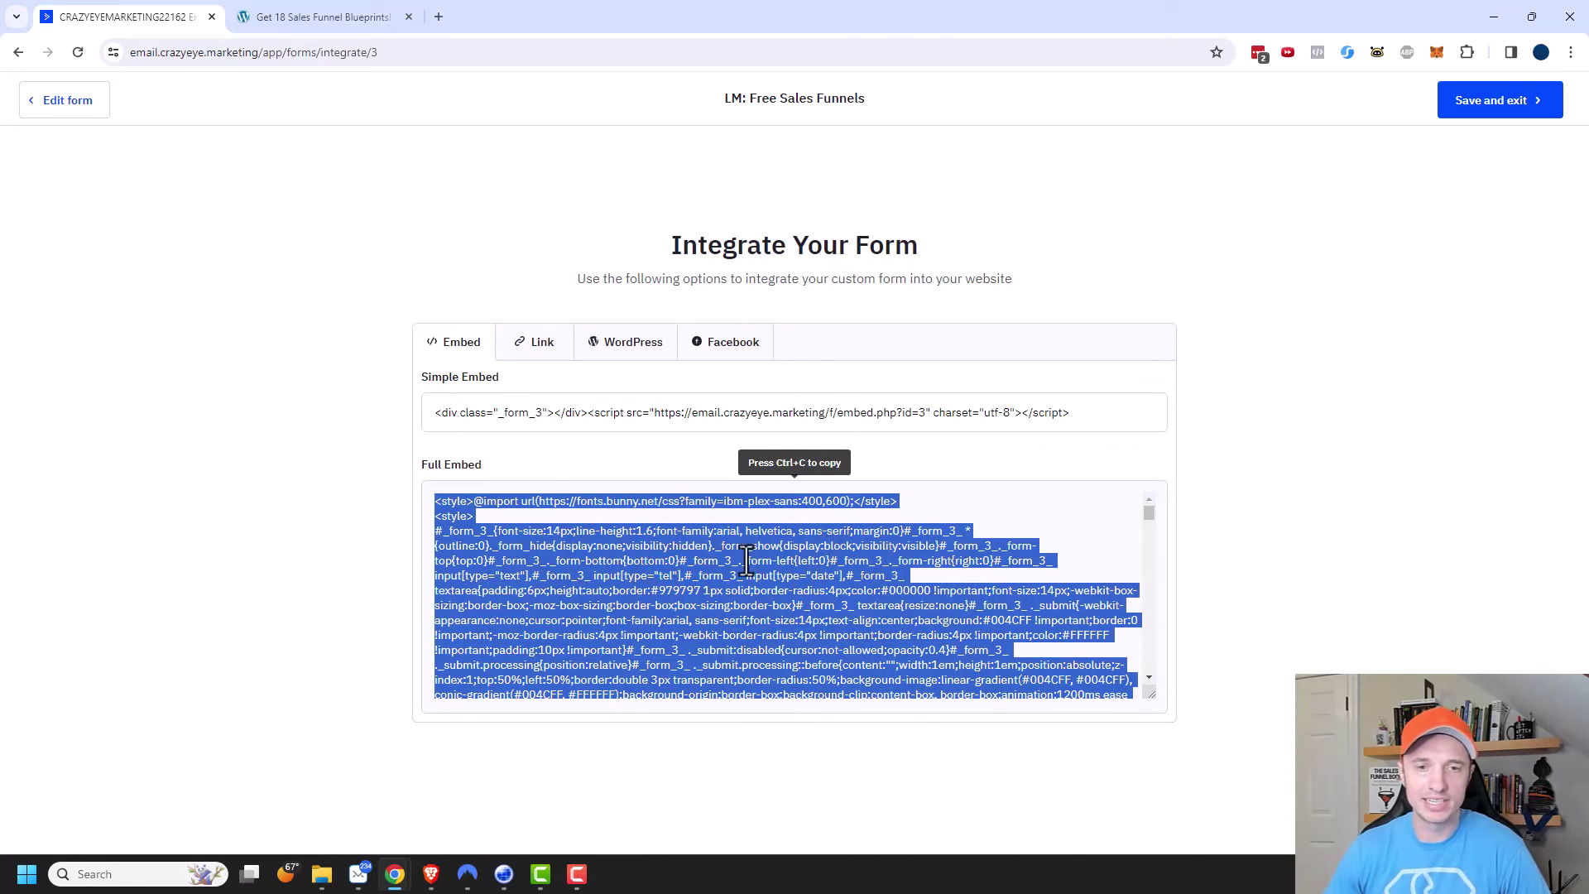
scroll(762, 598, "down", 1)
scroll(749, 583, "down", 5)
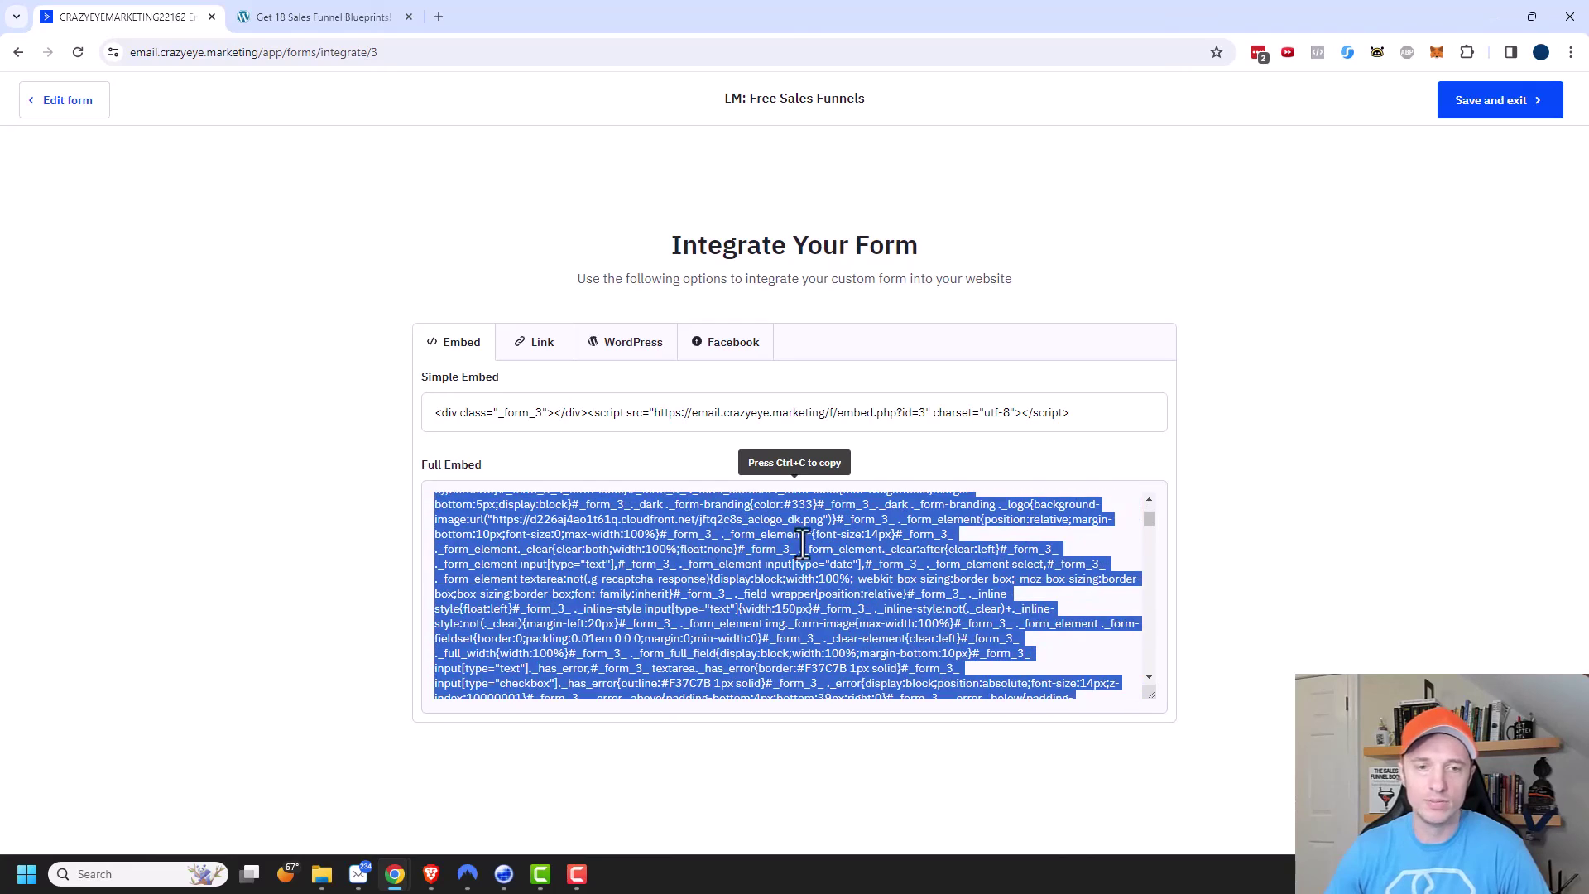
scroll(759, 589, "down", 8)
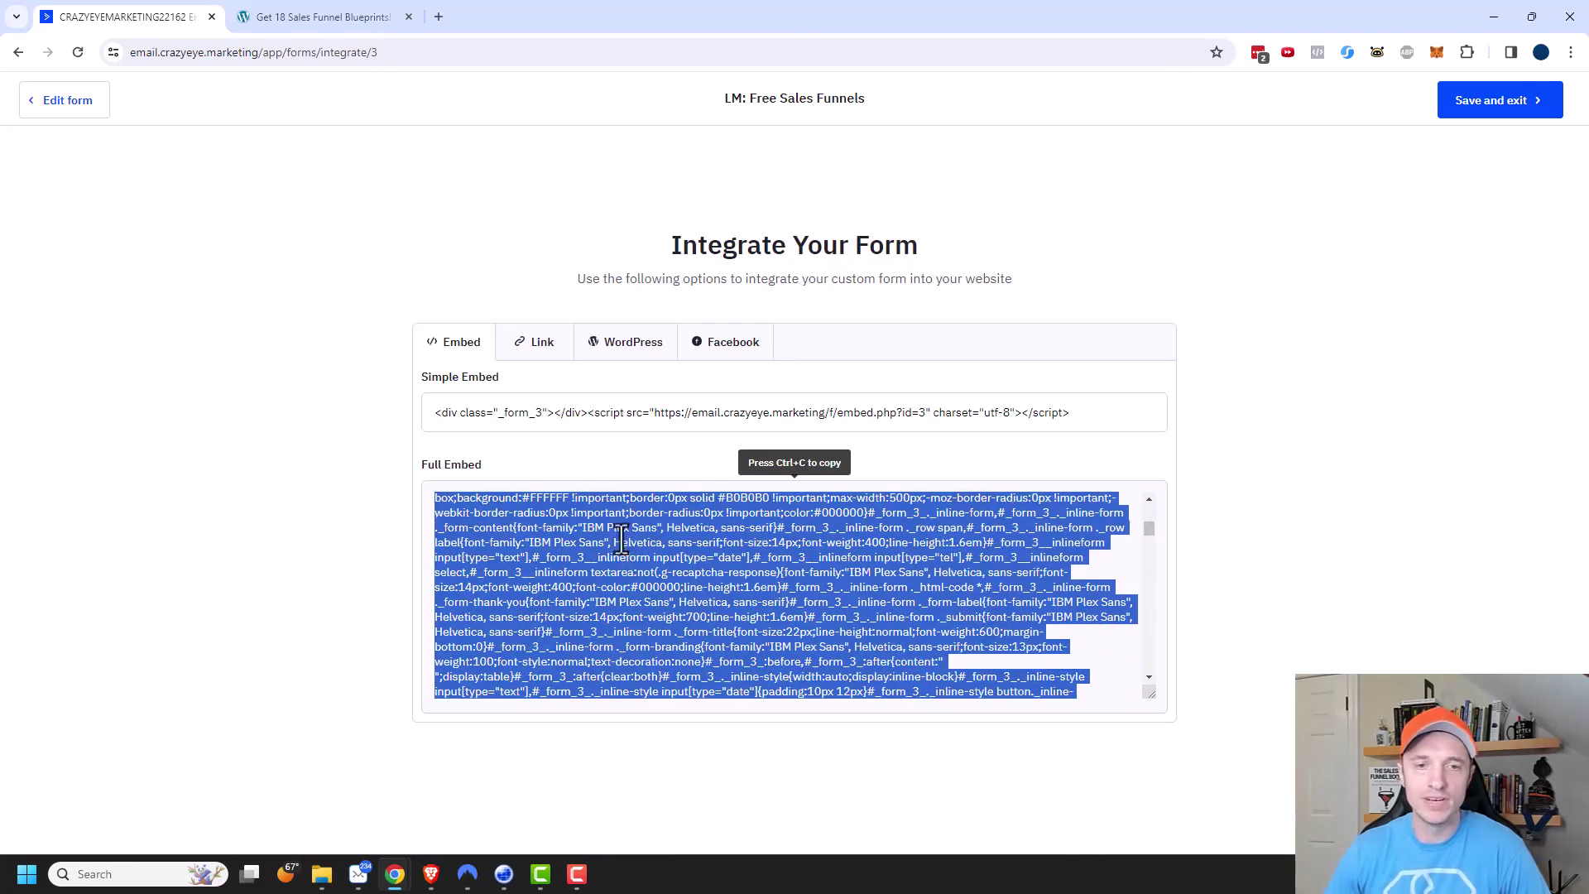
scroll(761, 592, "down", 6)
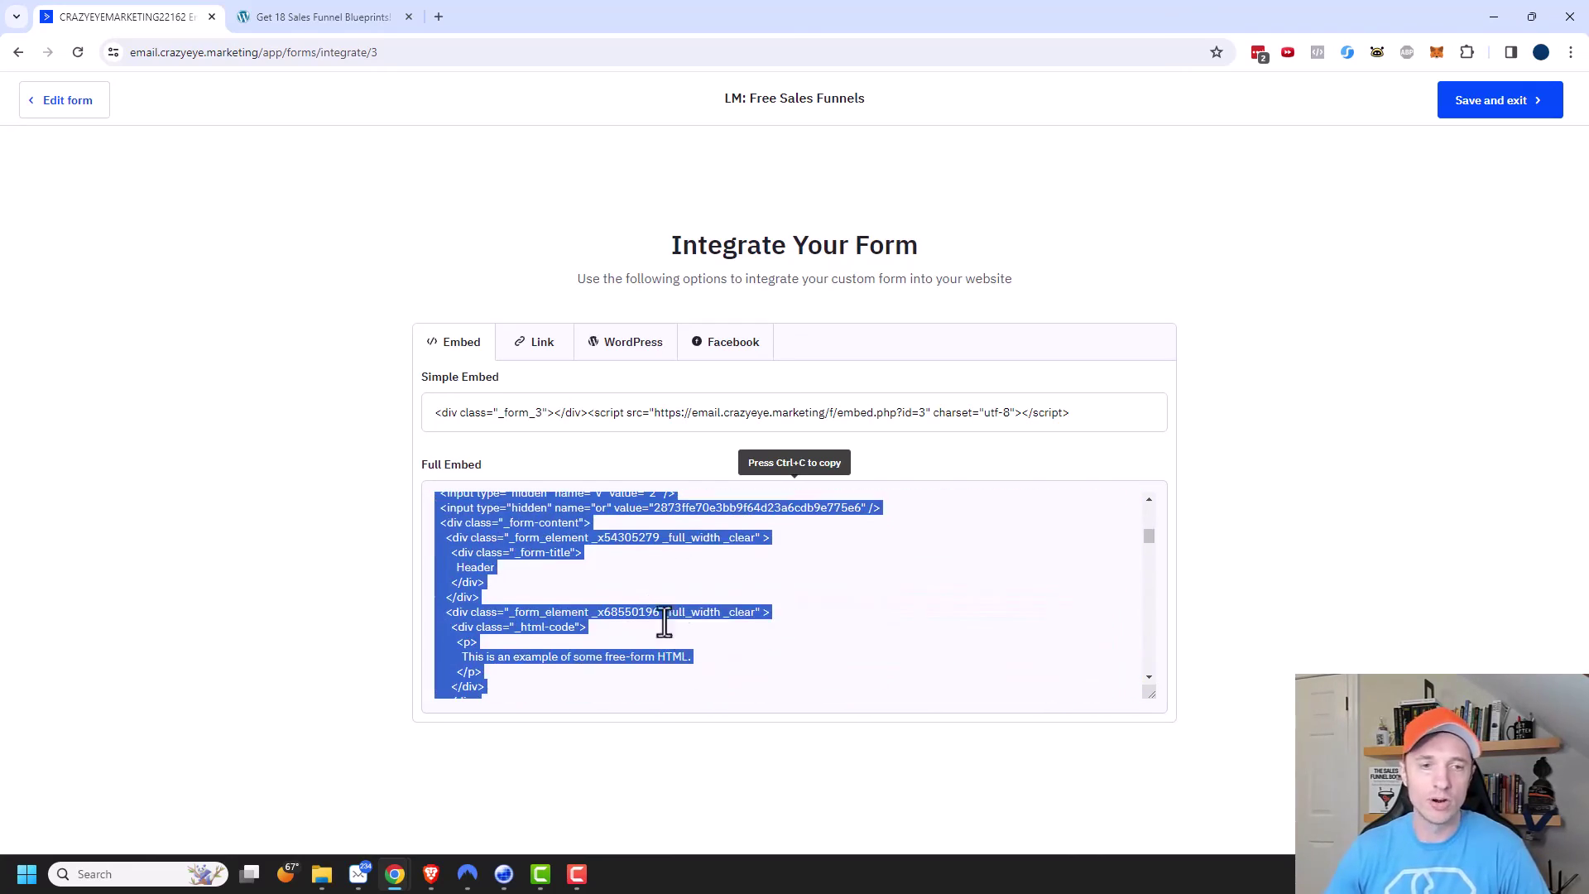
scroll(695, 617, "down", 7)
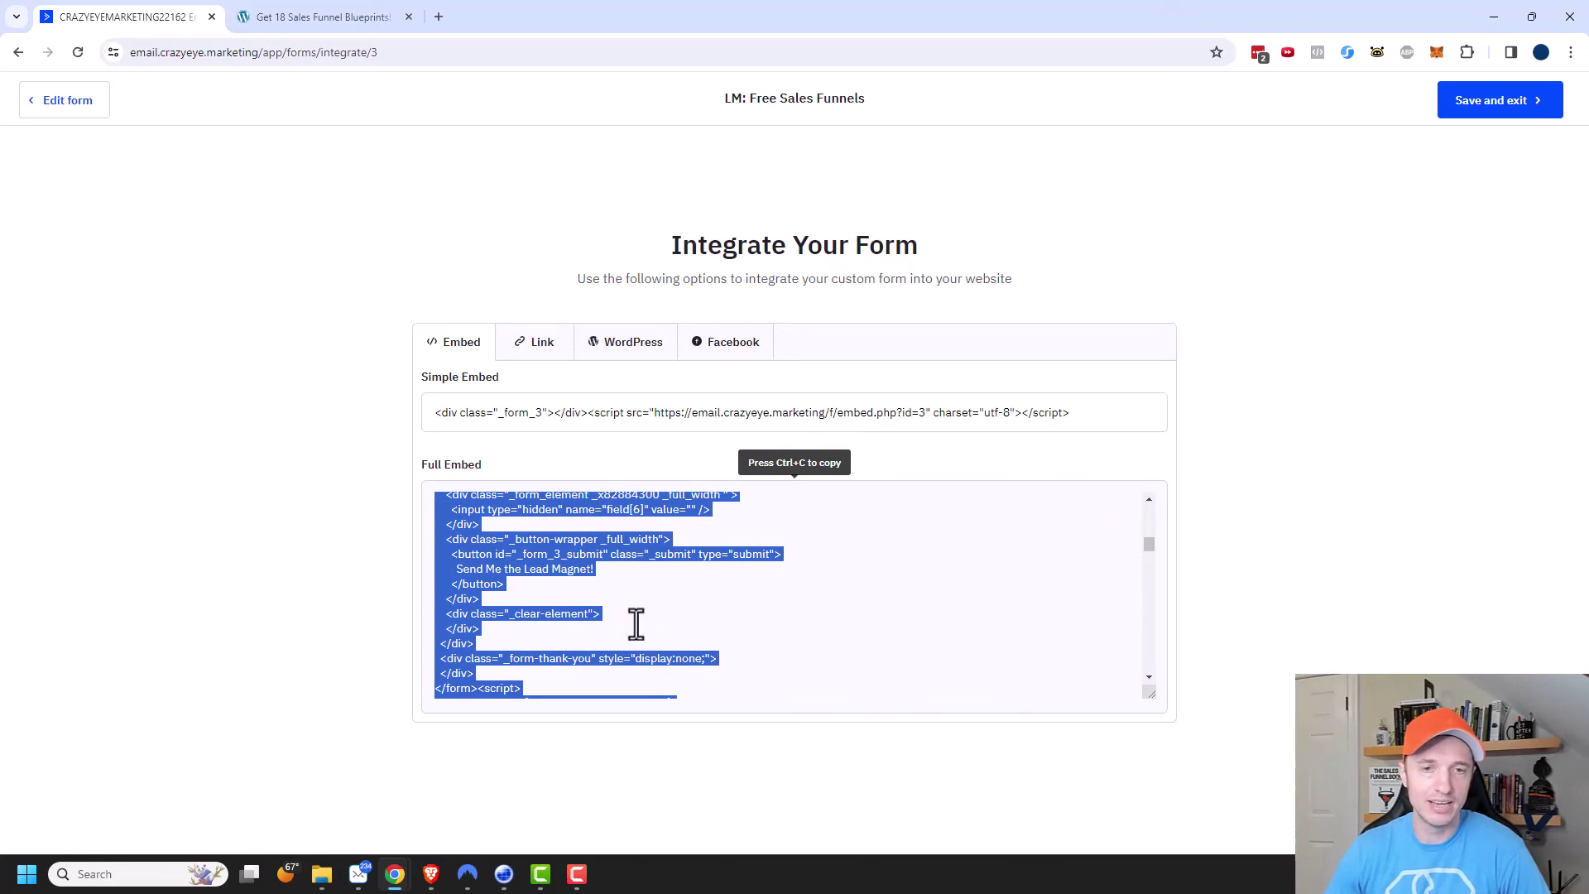
scroll(722, 597, "down", 4)
scroll(709, 613, "up", 2)
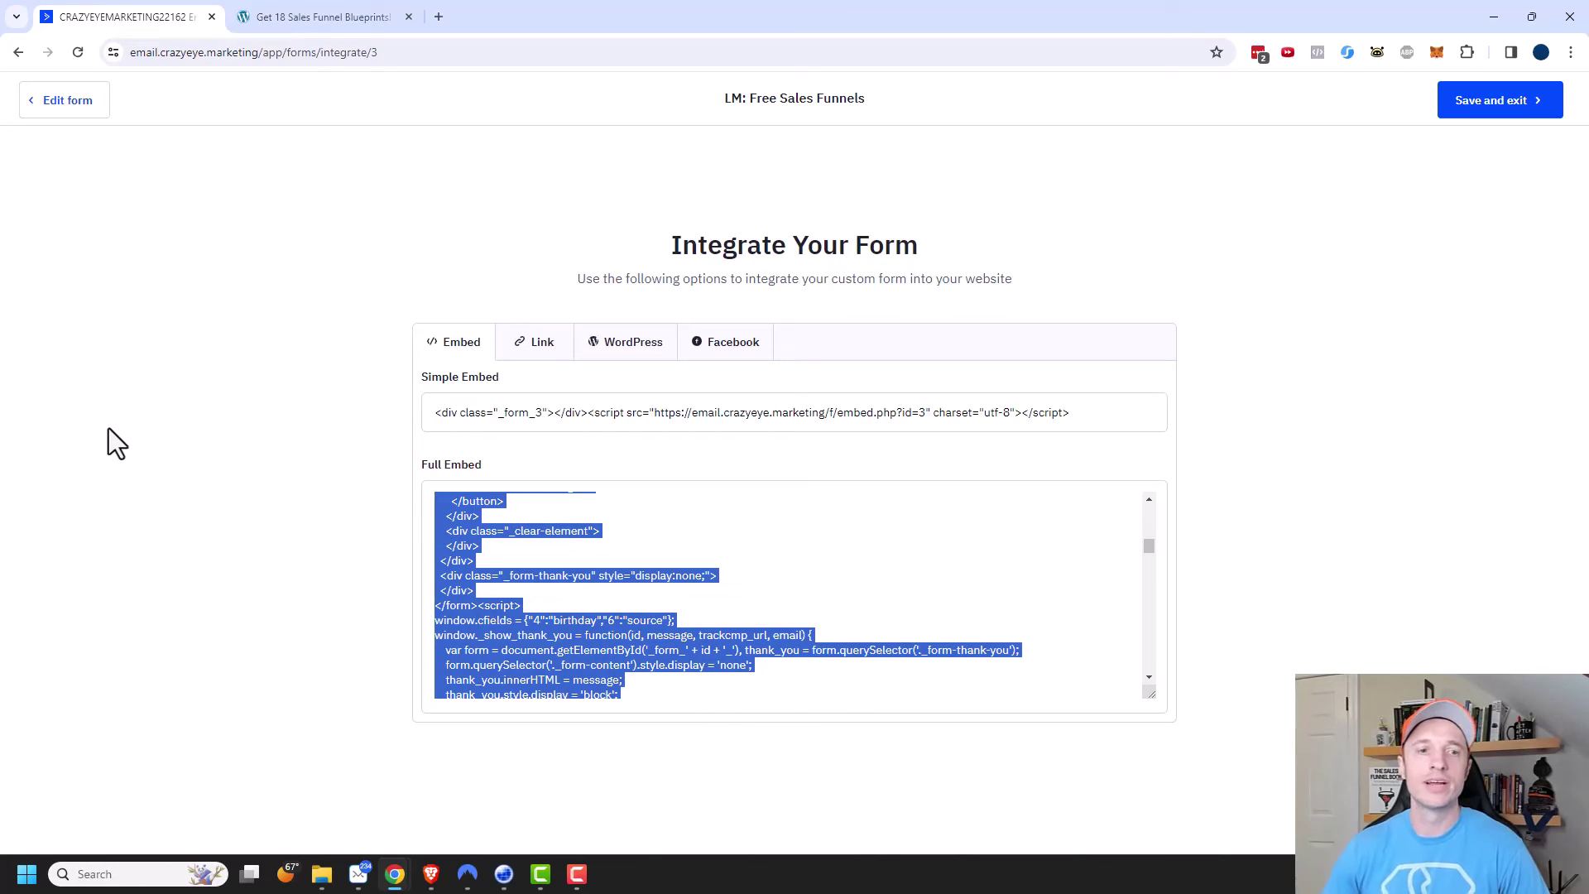
- Reselect the full embed code, then switch to the form's shareable Link URL ending /f/3
left_click(692, 530)
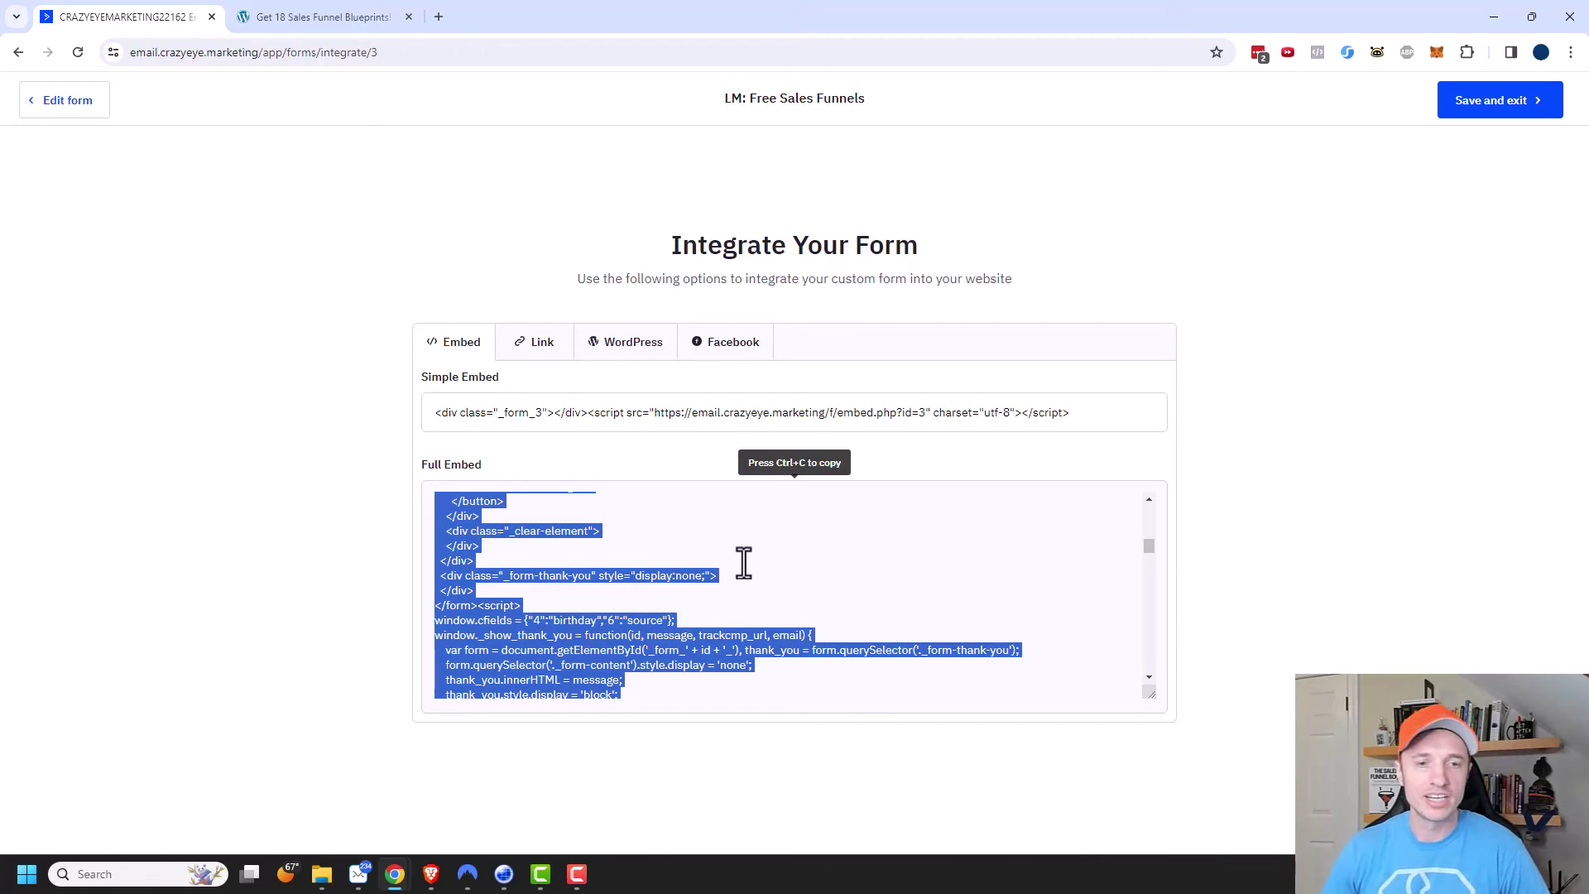
scroll(853, 547, "up", 5)
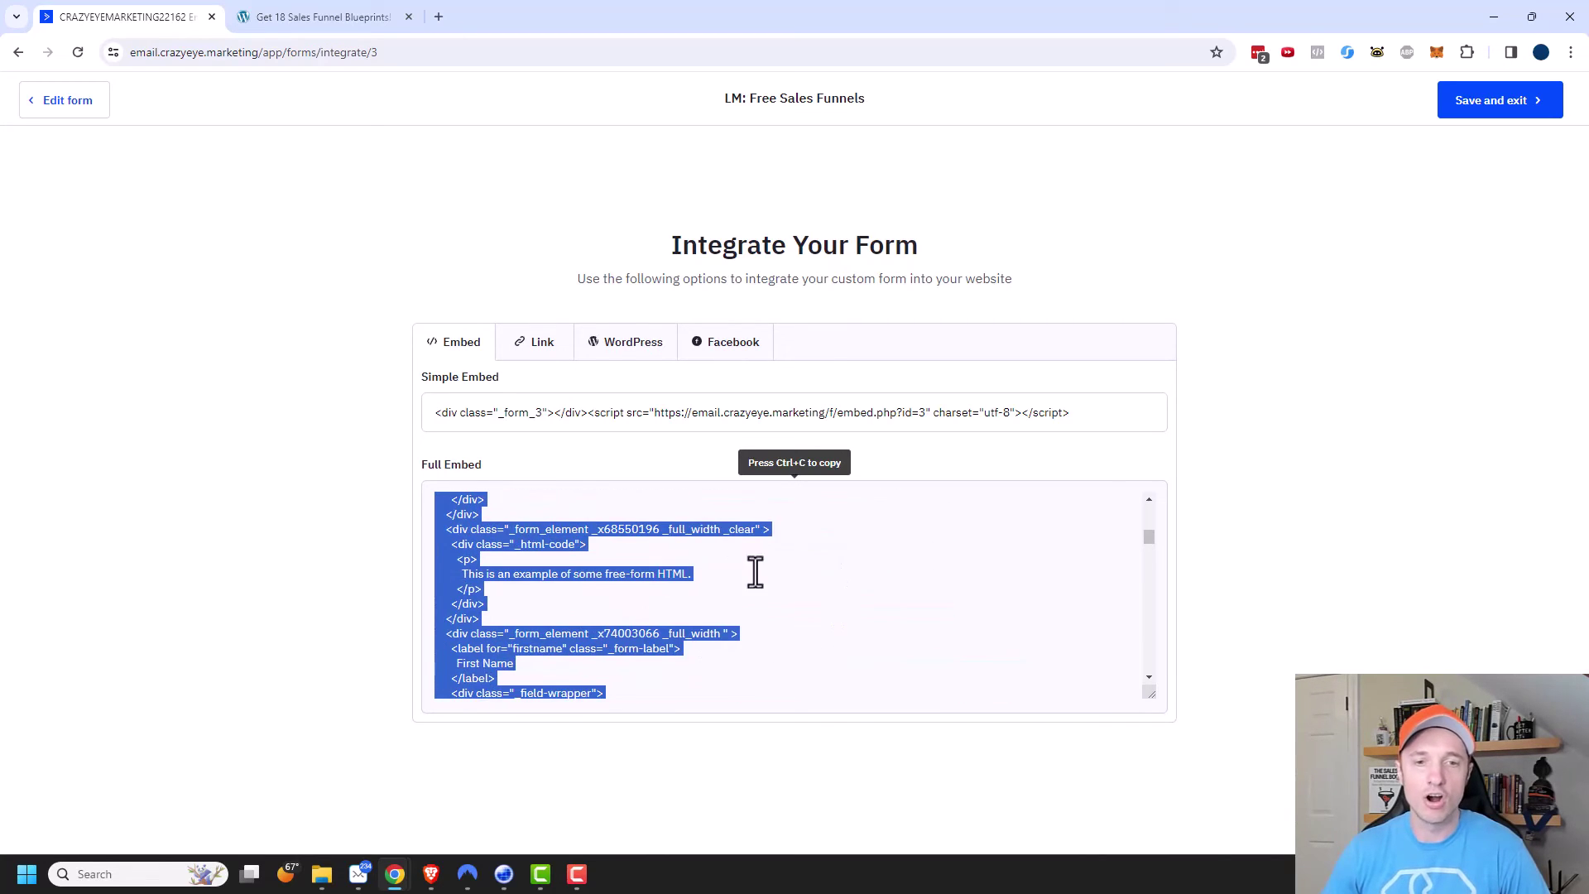
scroll(687, 567, "up", 10)
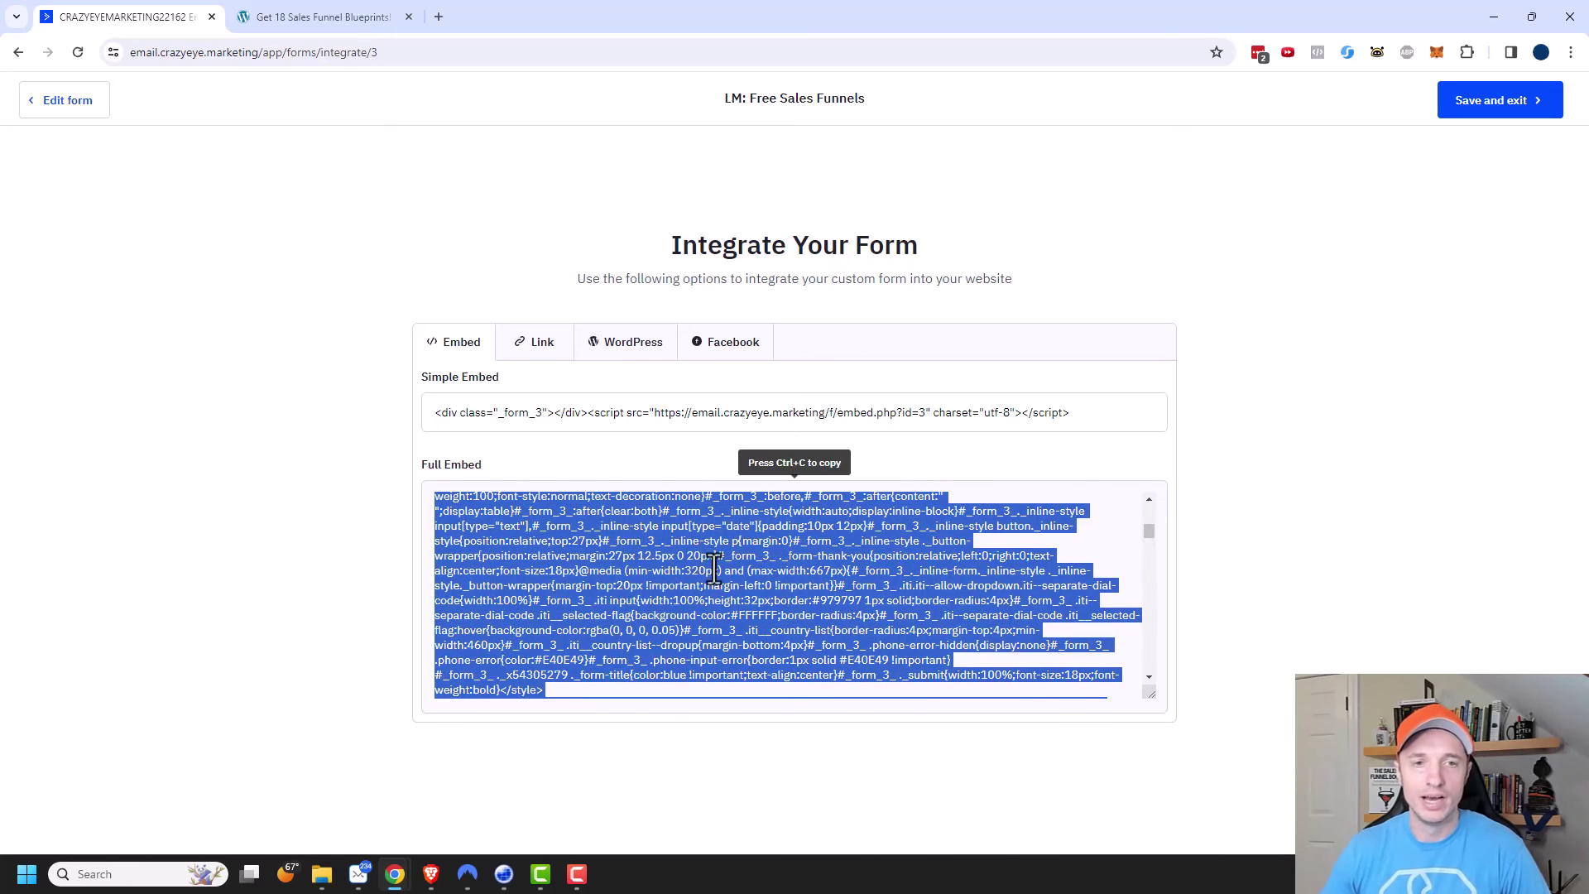
left_click(542, 342)
- Copy the form URL and load the hosted signup form in a new tab
left_click(724, 405)
key("ctrl+c")
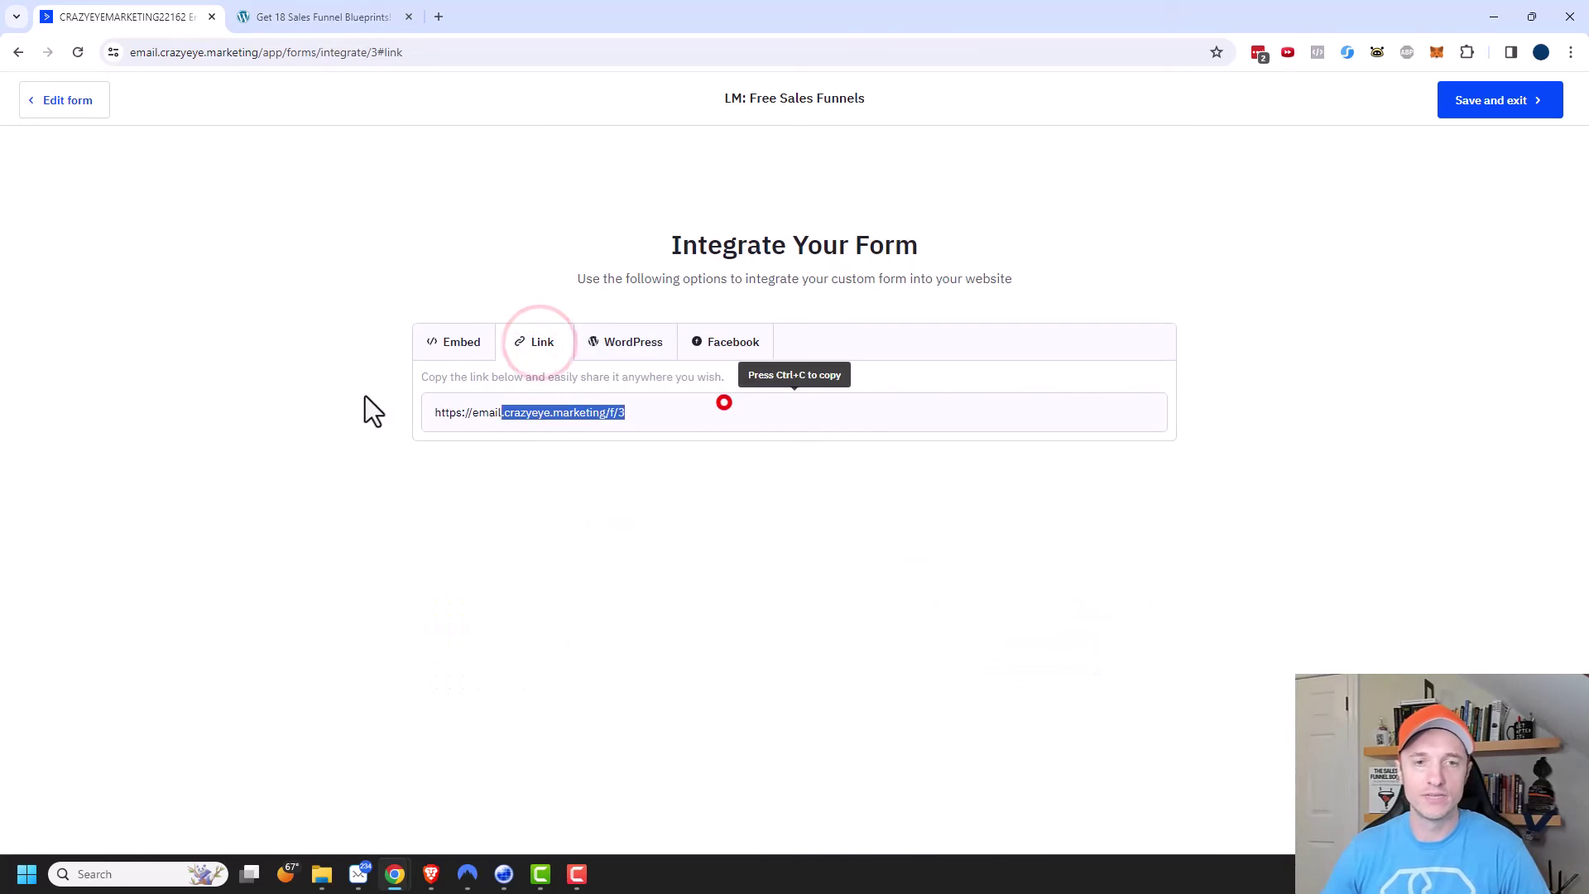
left_click(439, 17)
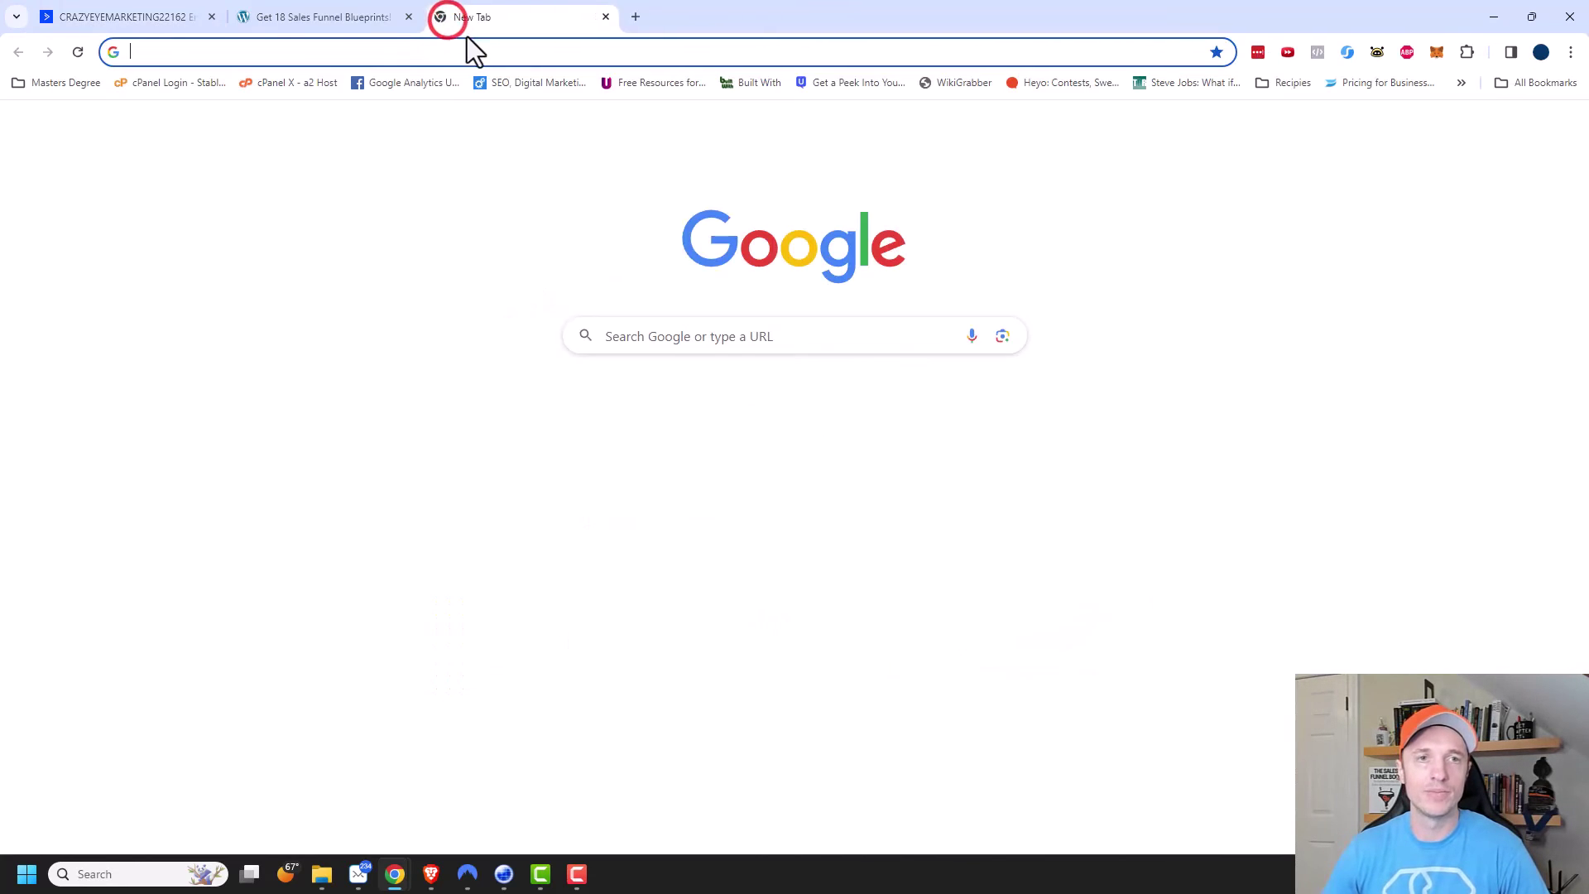
key("ctrl+v")
key("Return")
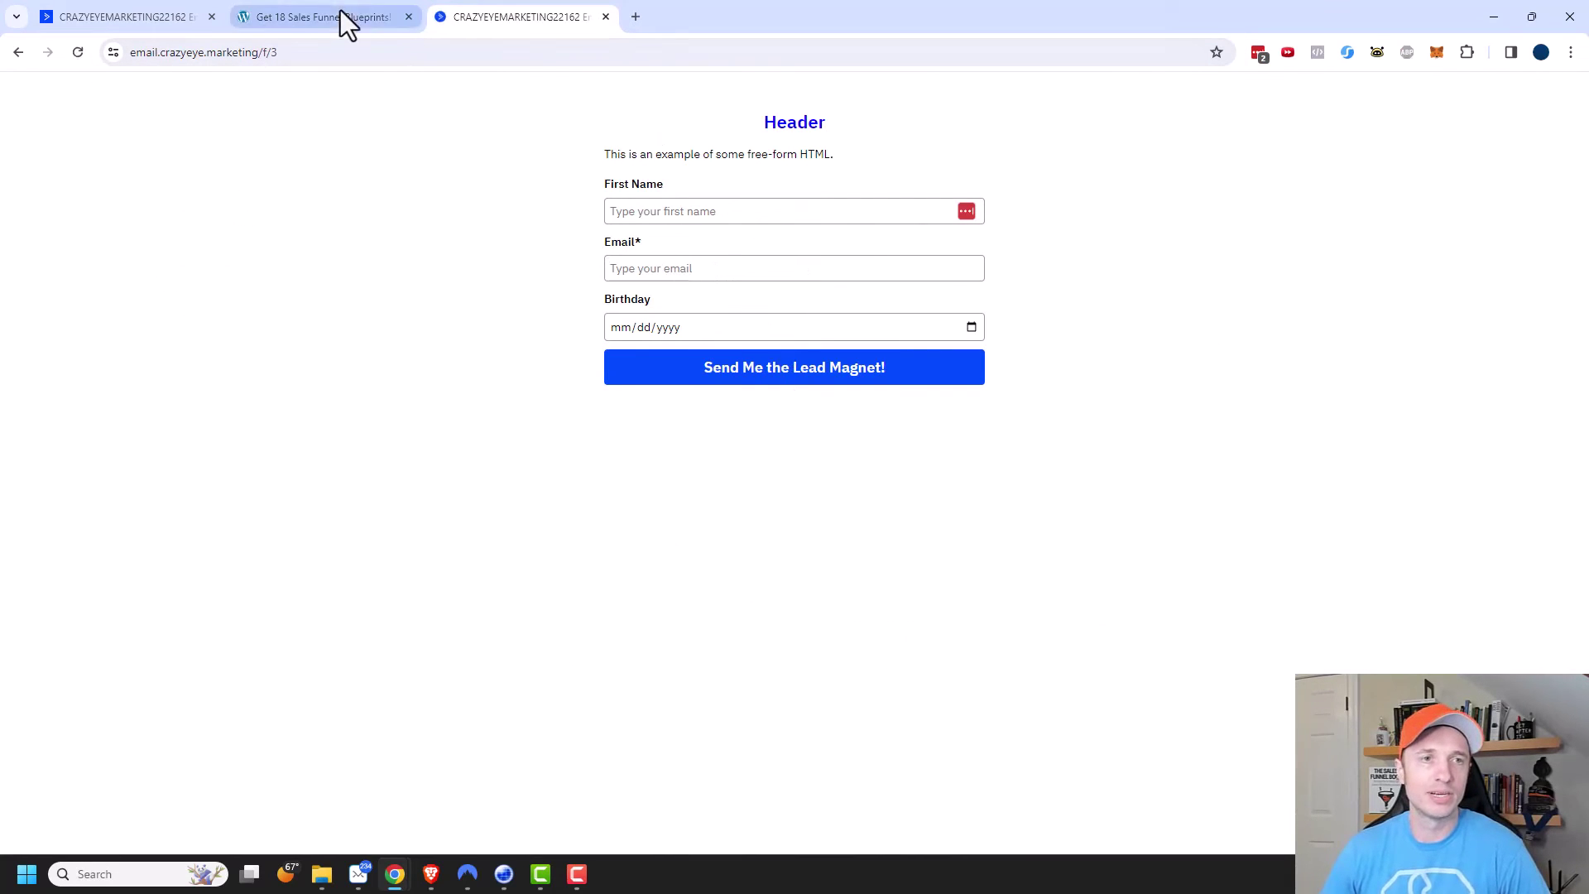
- Back on the Integrate Your Form page, show the WordPress plugin option
left_click(304, 16)
left_click(124, 17)
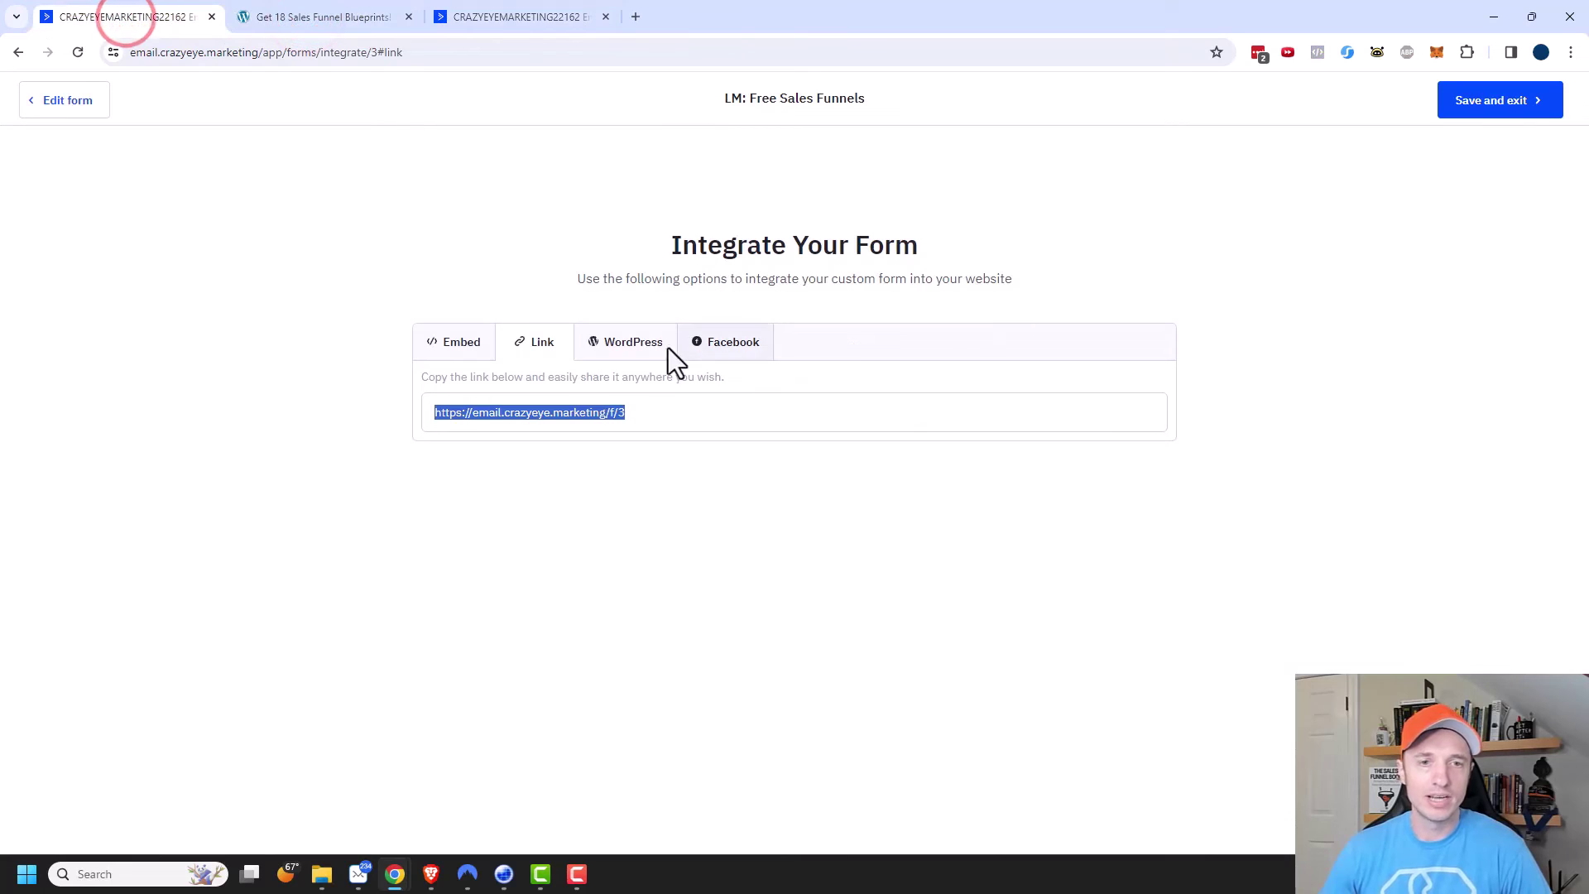
left_click(637, 346)
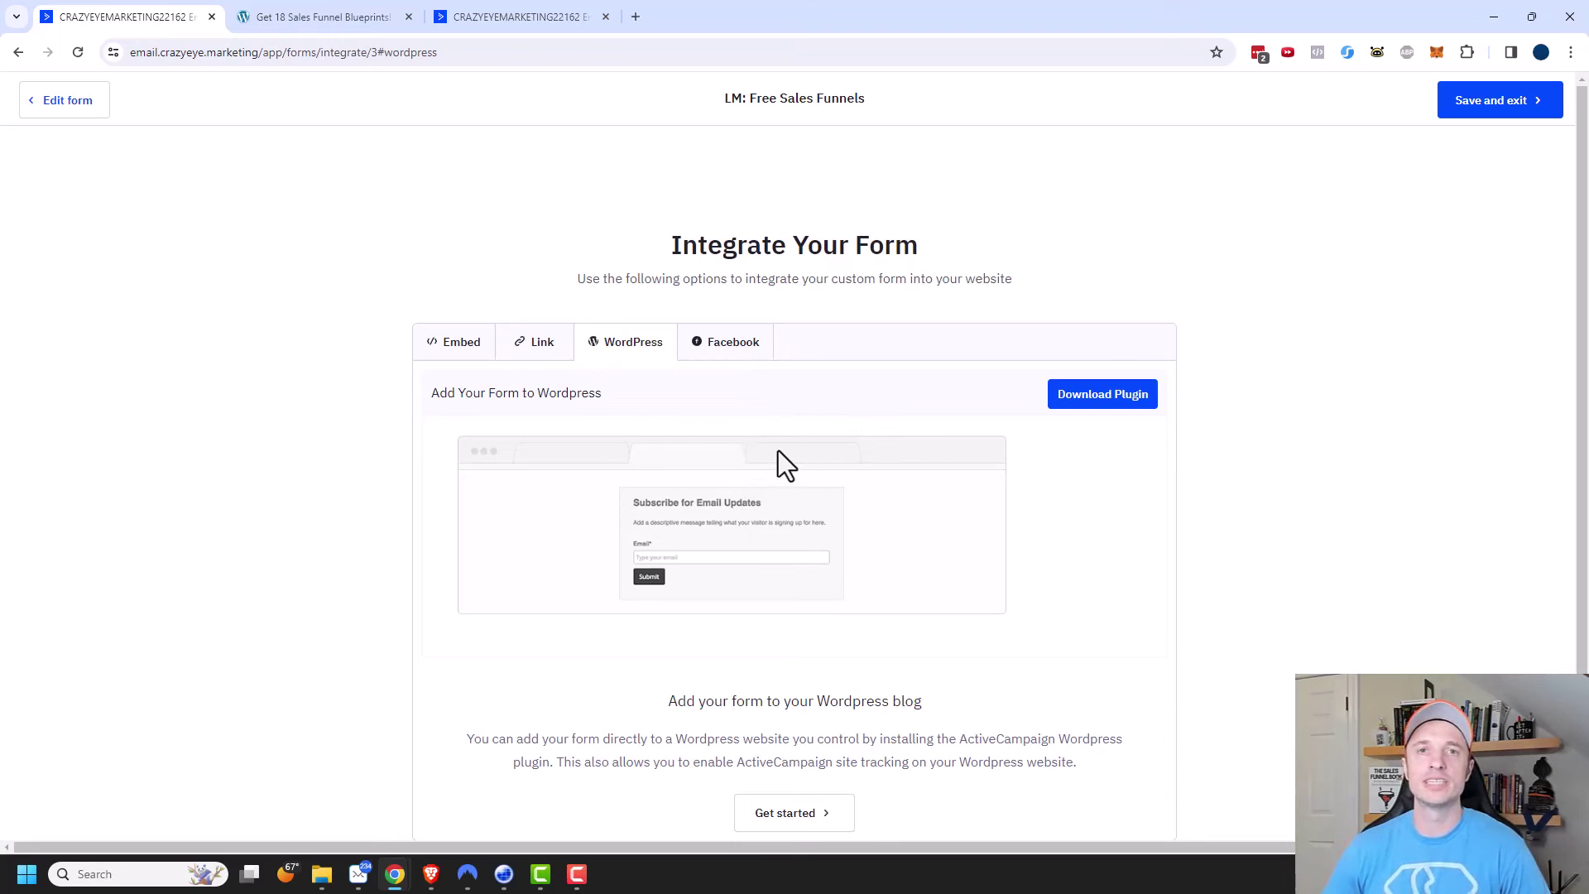
- Copy the form's Simple Embed code and switch to the Get 18 Sales Funnel Blueprints page
left_click(733, 349)
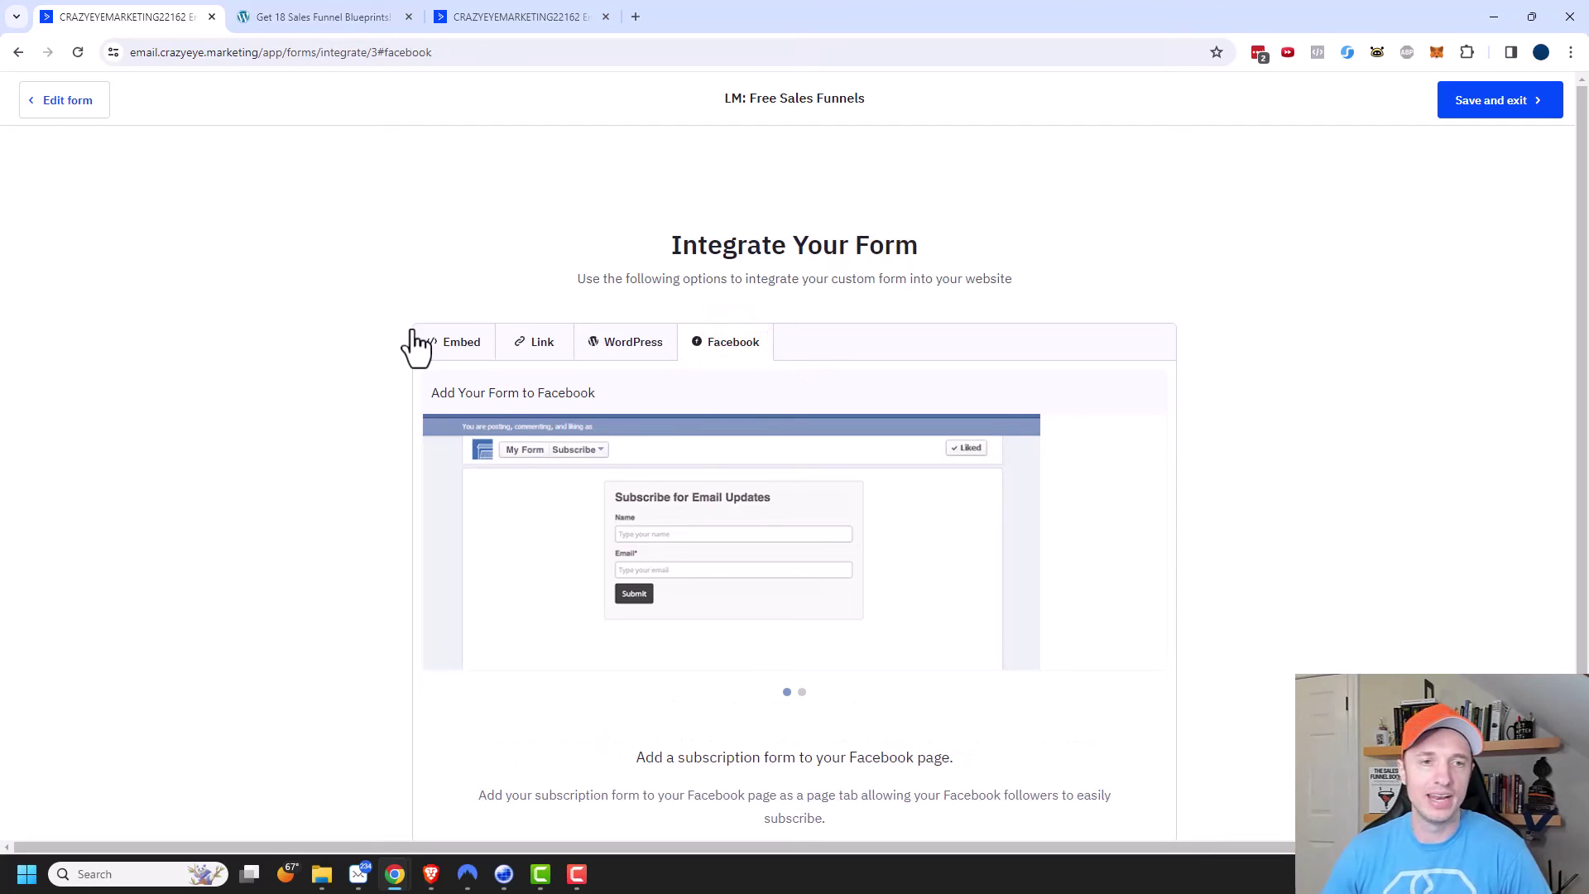
left_click(461, 352)
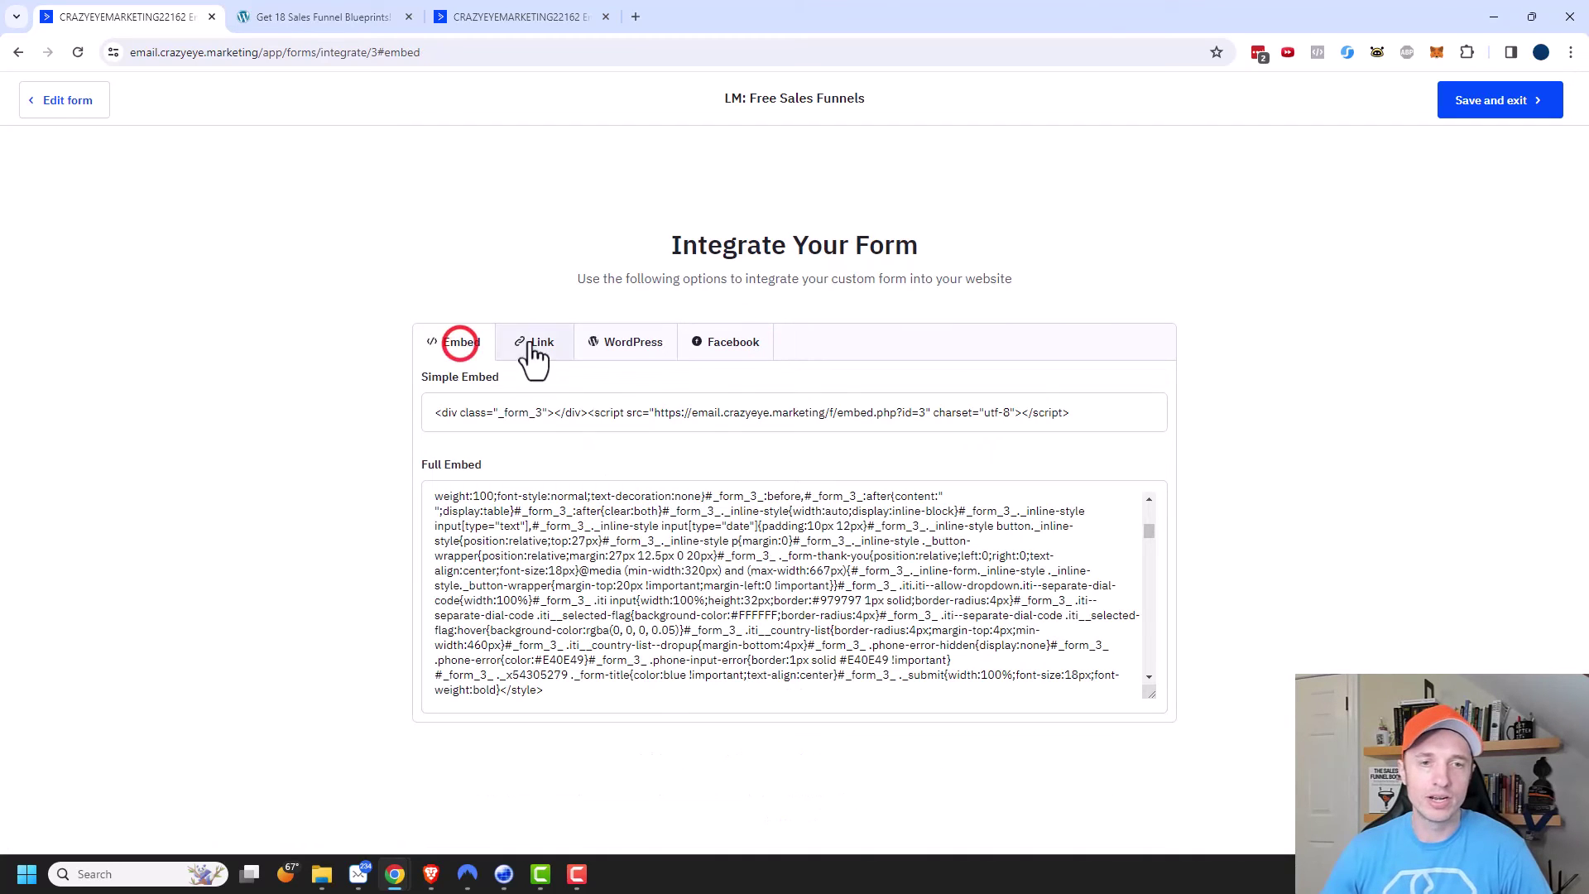
left_click(788, 414)
key("ctrl+c")
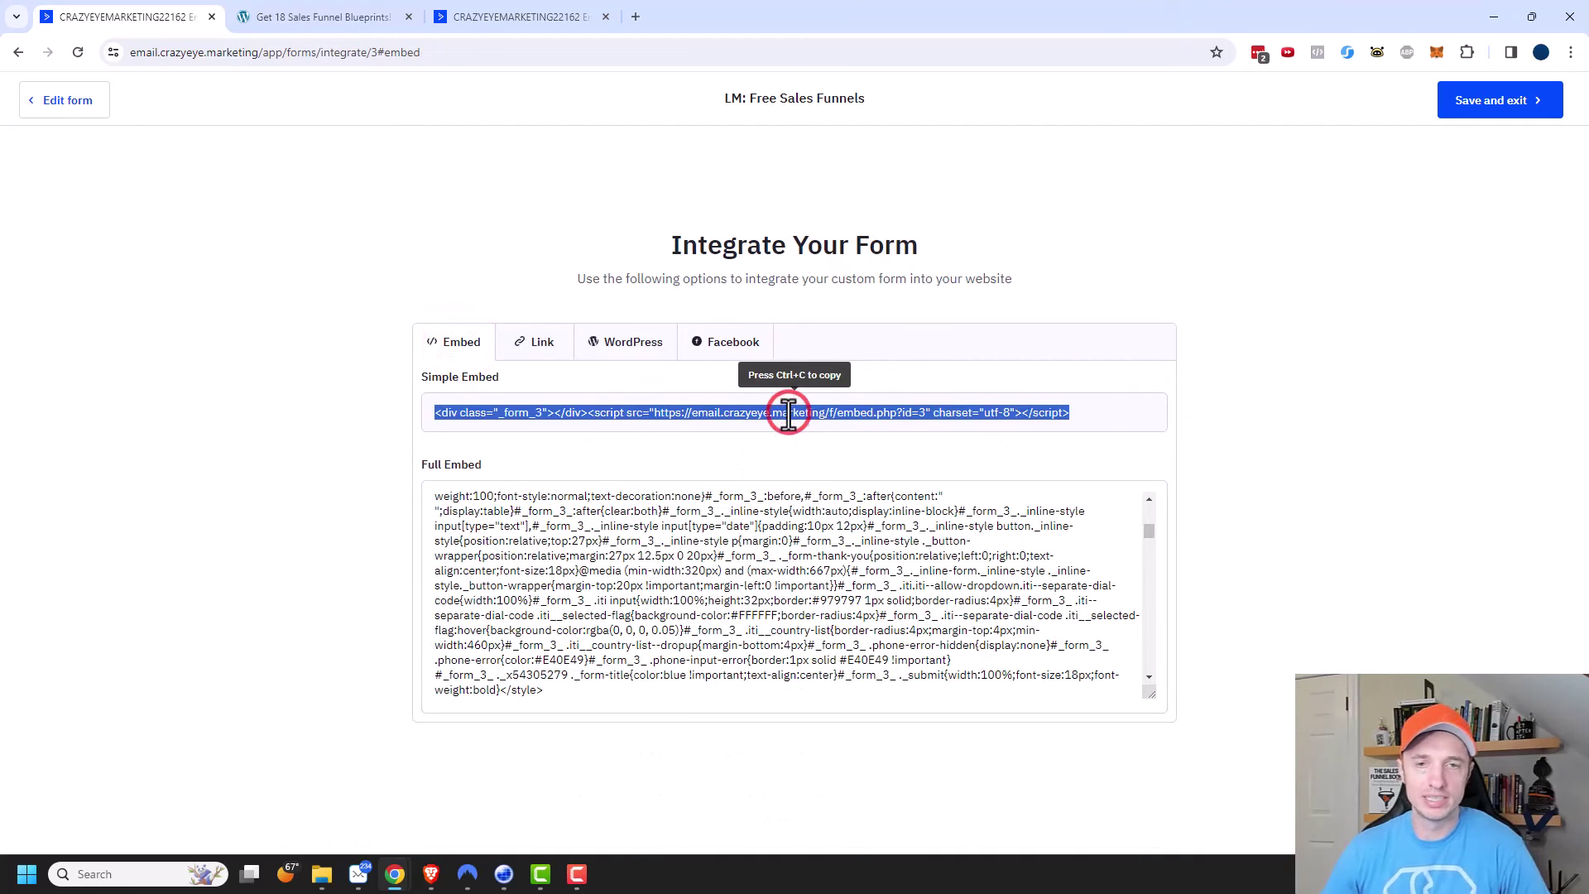
left_click(311, 4)
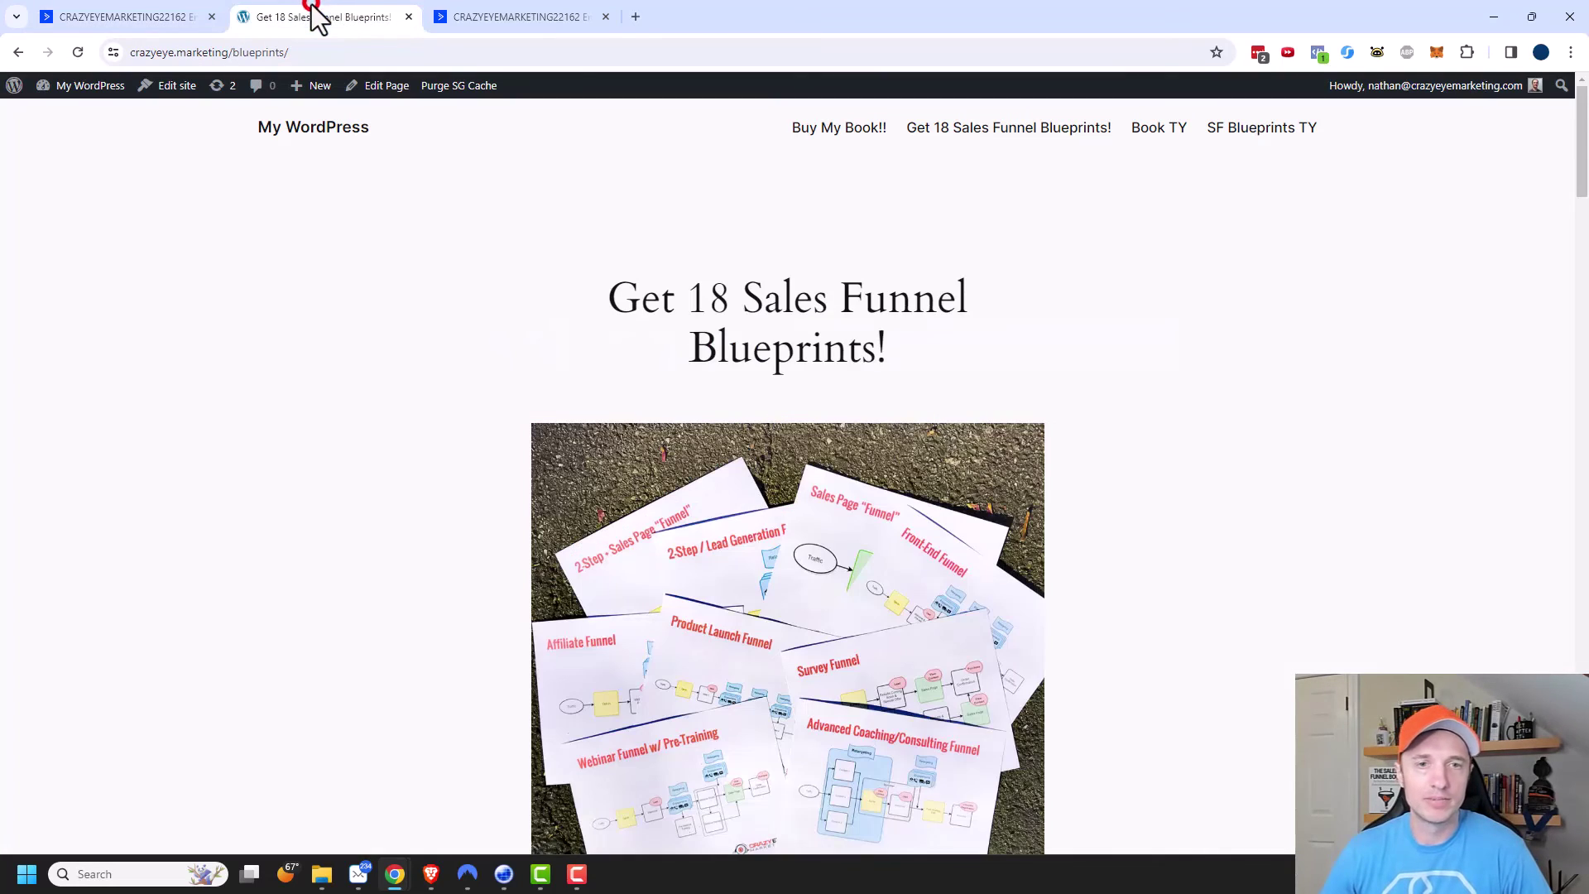
- Edit the blueprints page and add a Custom HTML block below the image
left_click(383, 88)
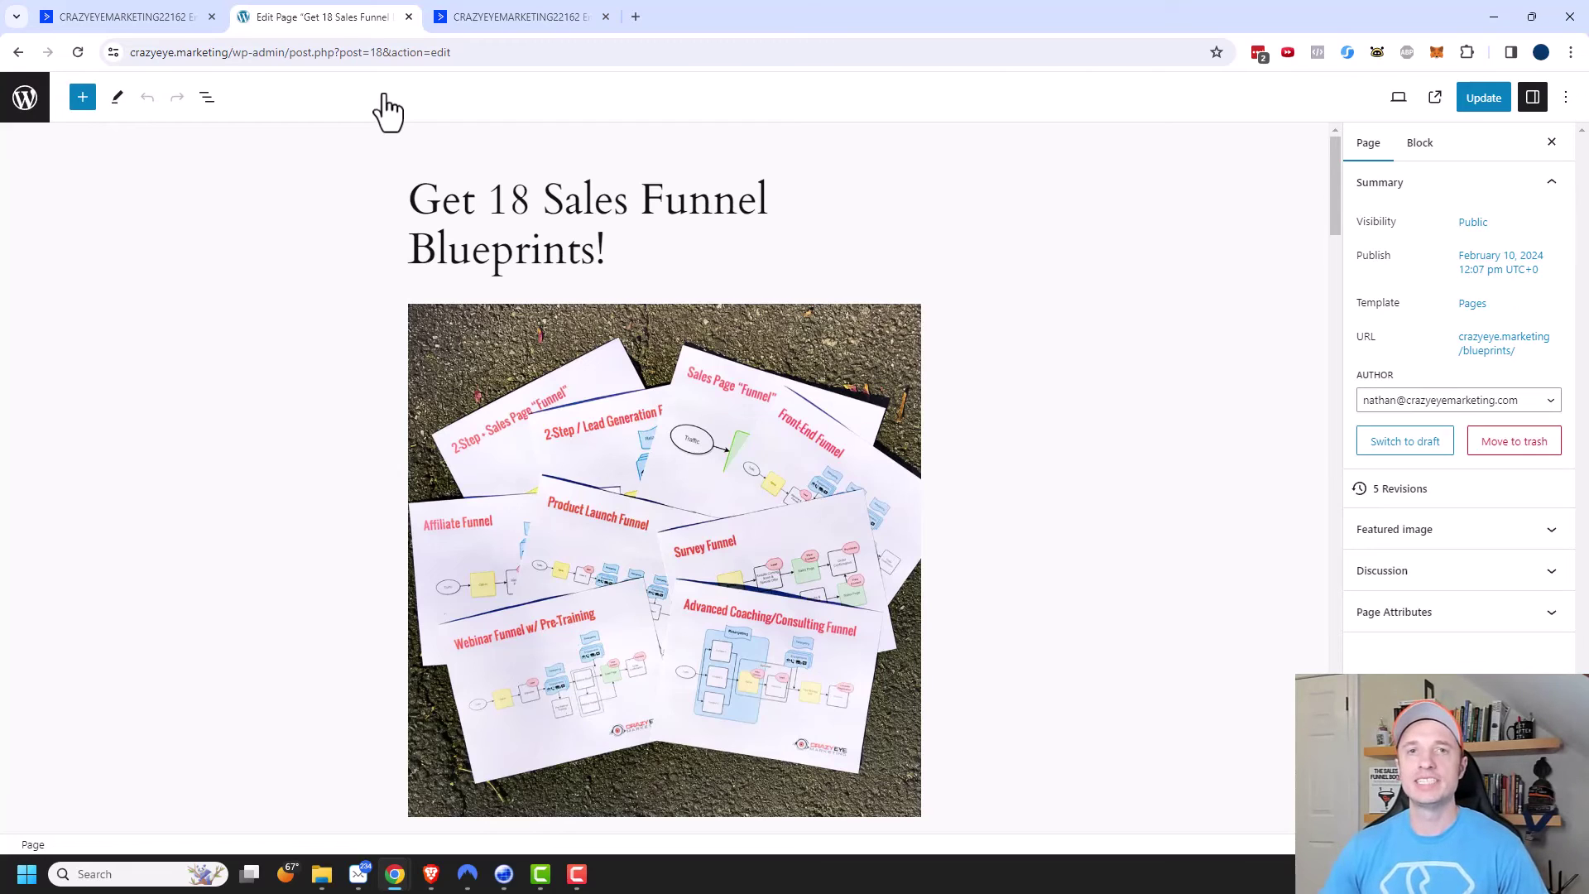
scroll(1167, 217, "down", 3)
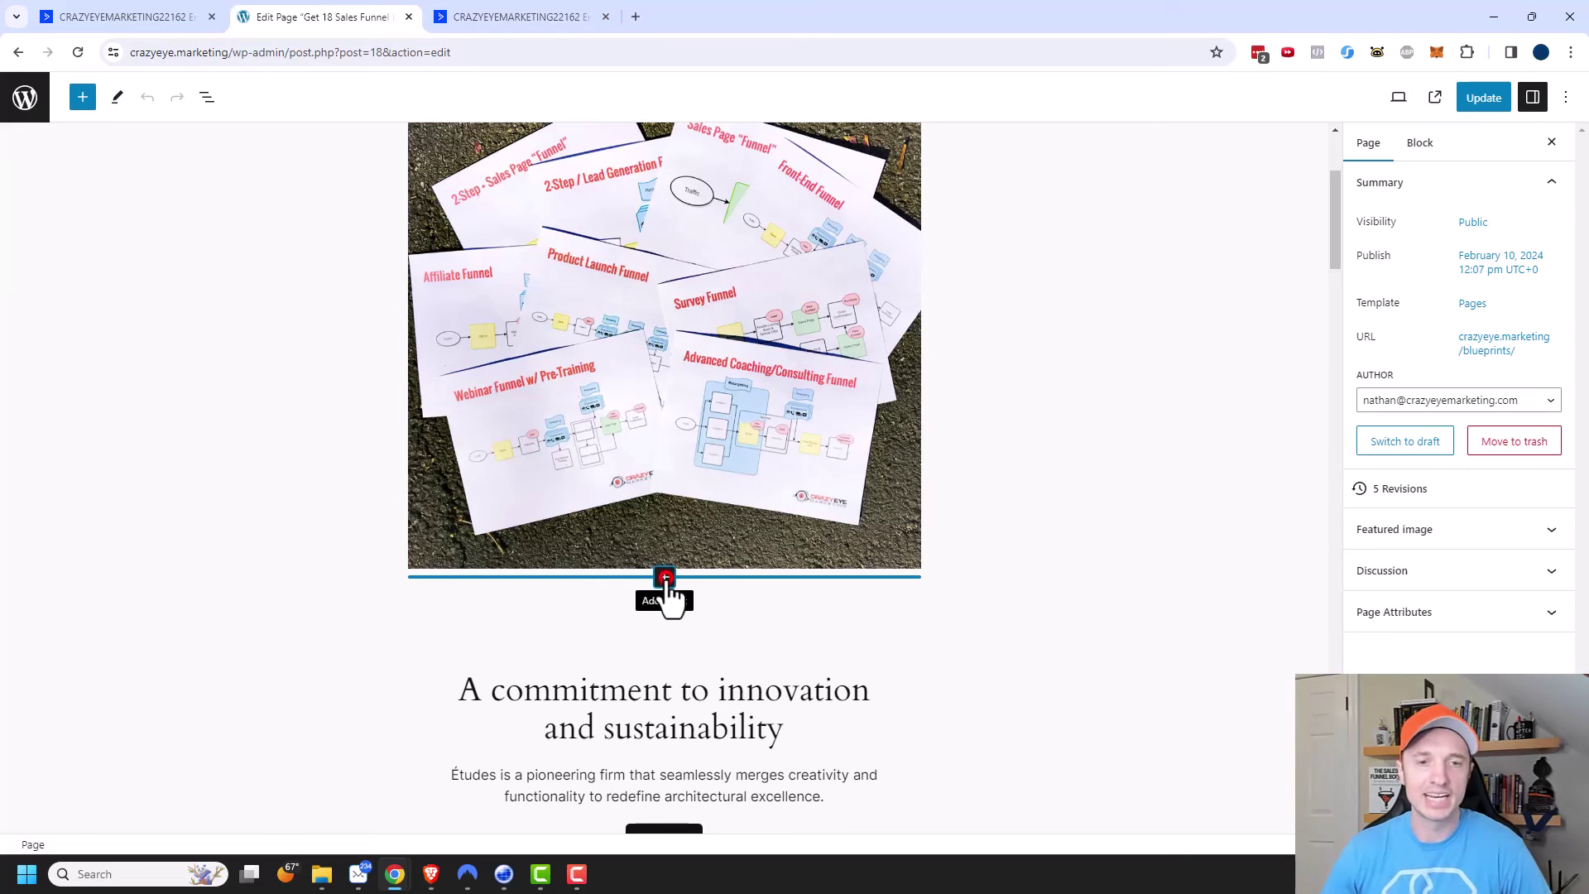
left_click(665, 578)
left_click(666, 847)
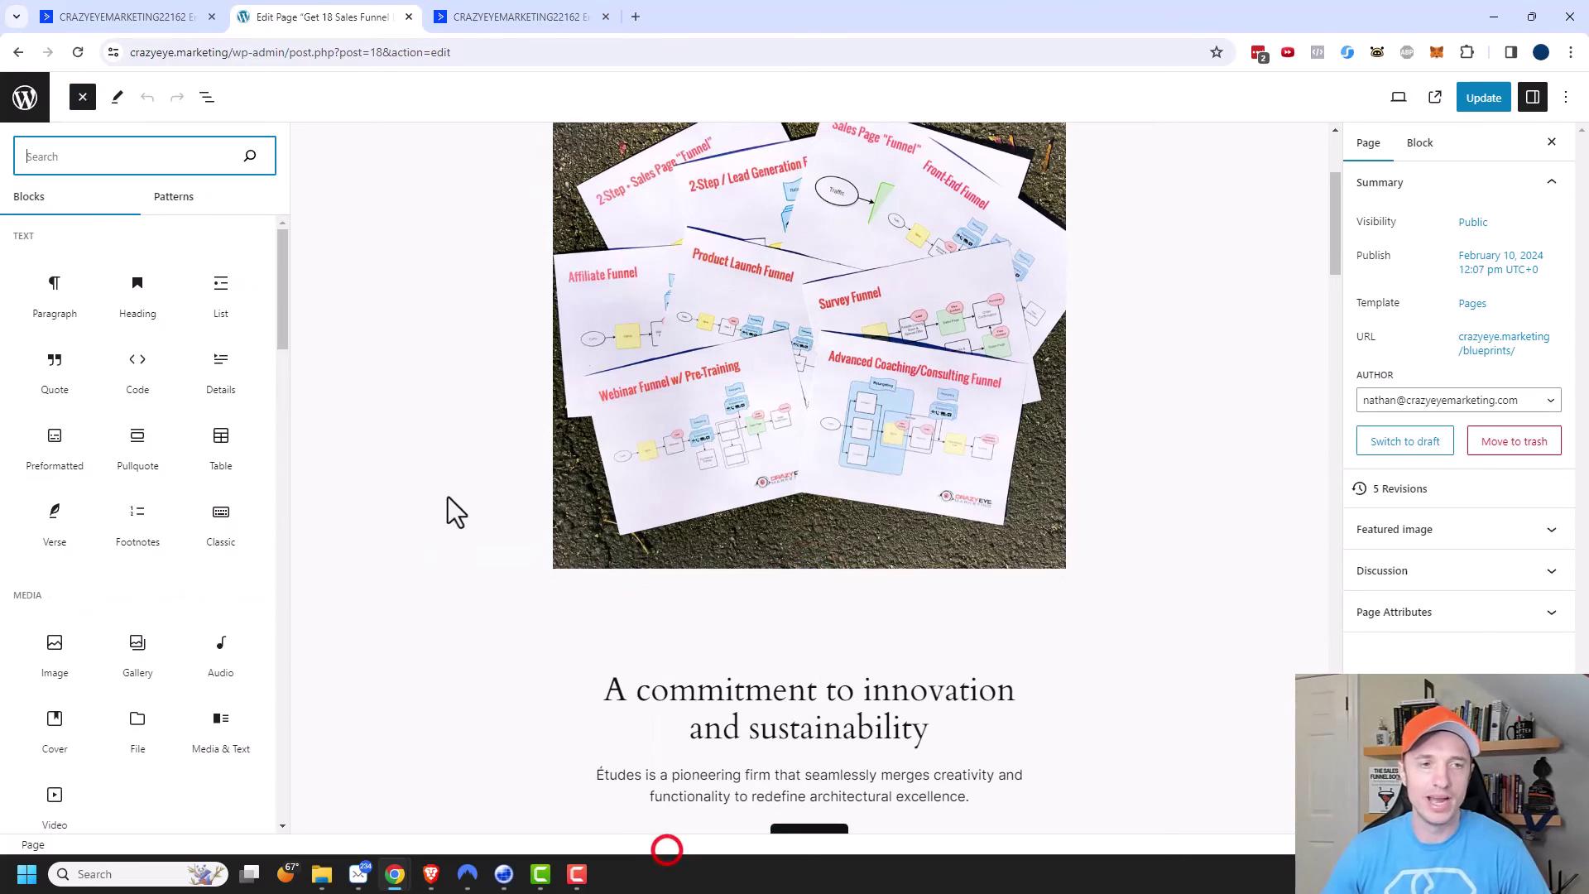
scroll(184, 450, "down", 6)
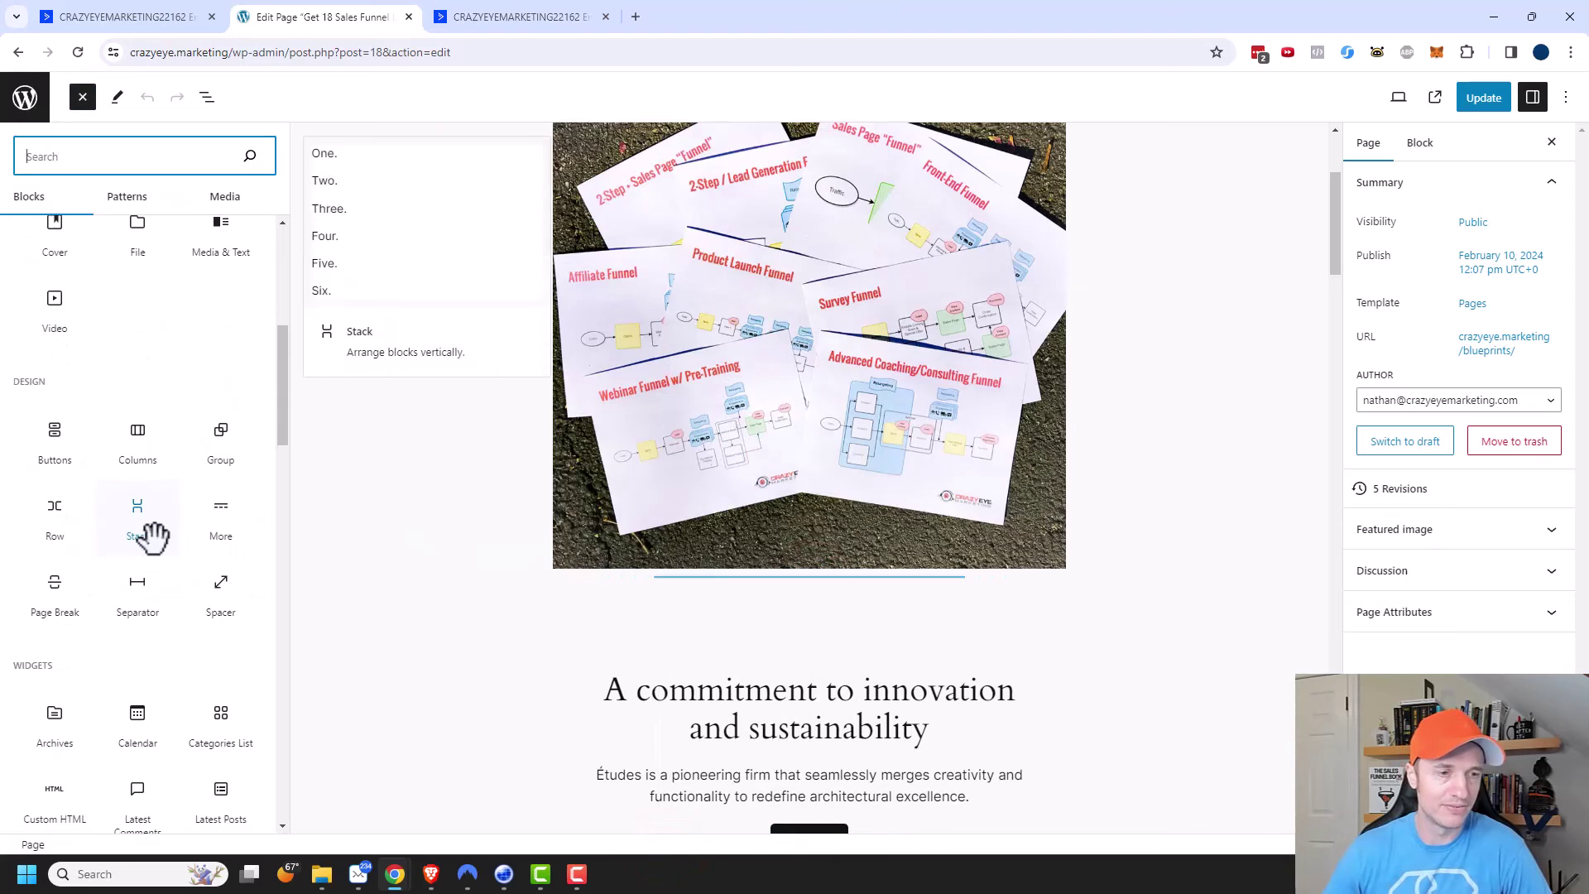
scroll(154, 571, "down", 3)
left_click(62, 635)
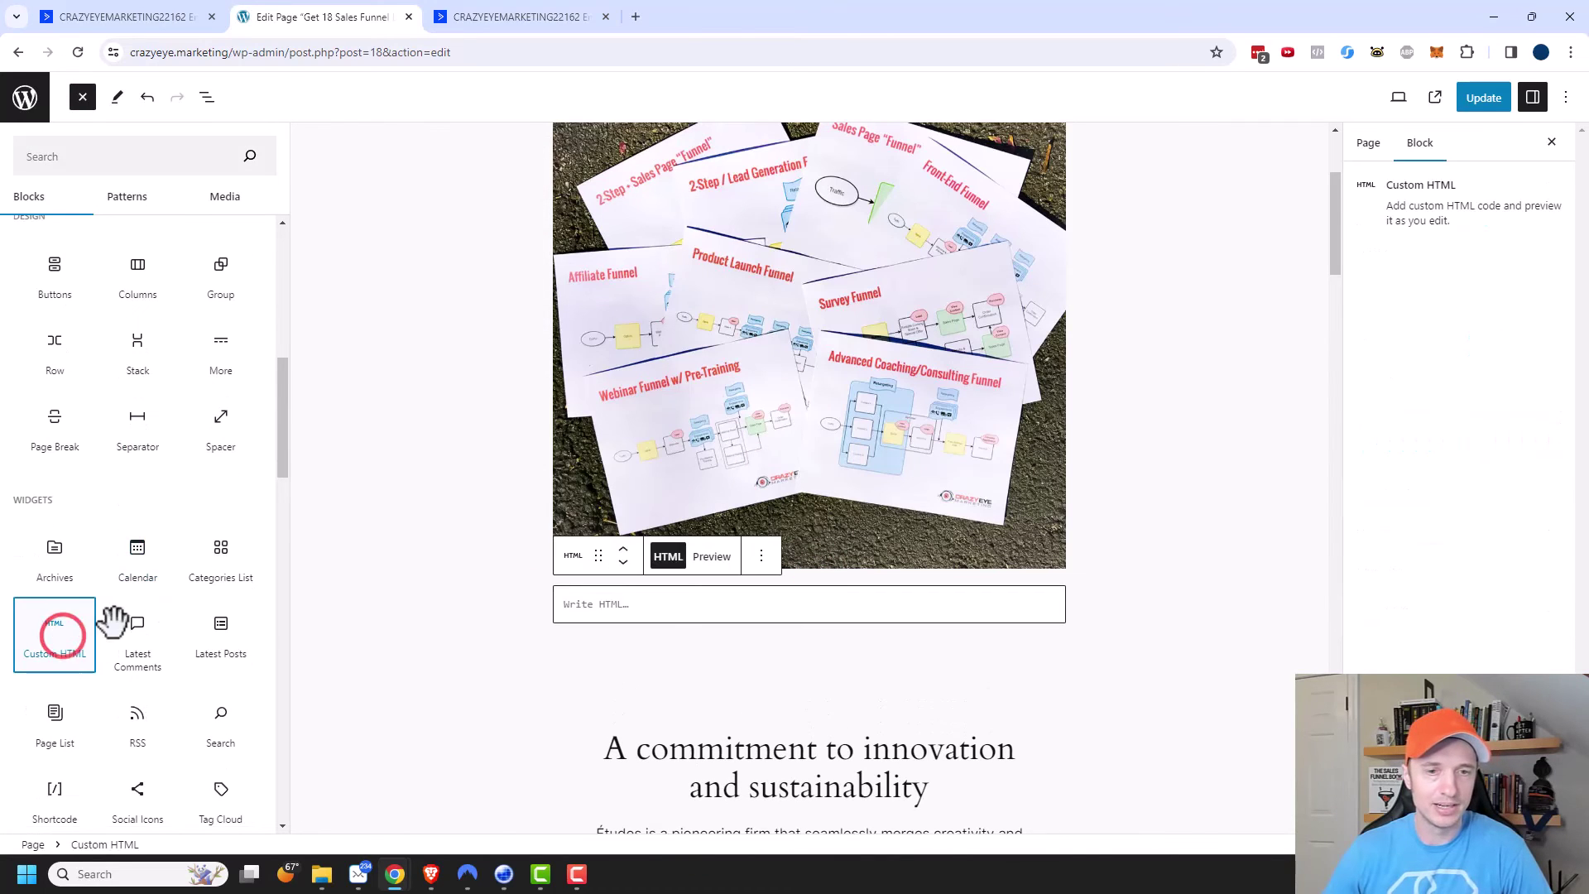
- Paste the ActiveCampaign embed code into the block, update the page, and view it live
left_click(680, 613)
key("ctrl+v")
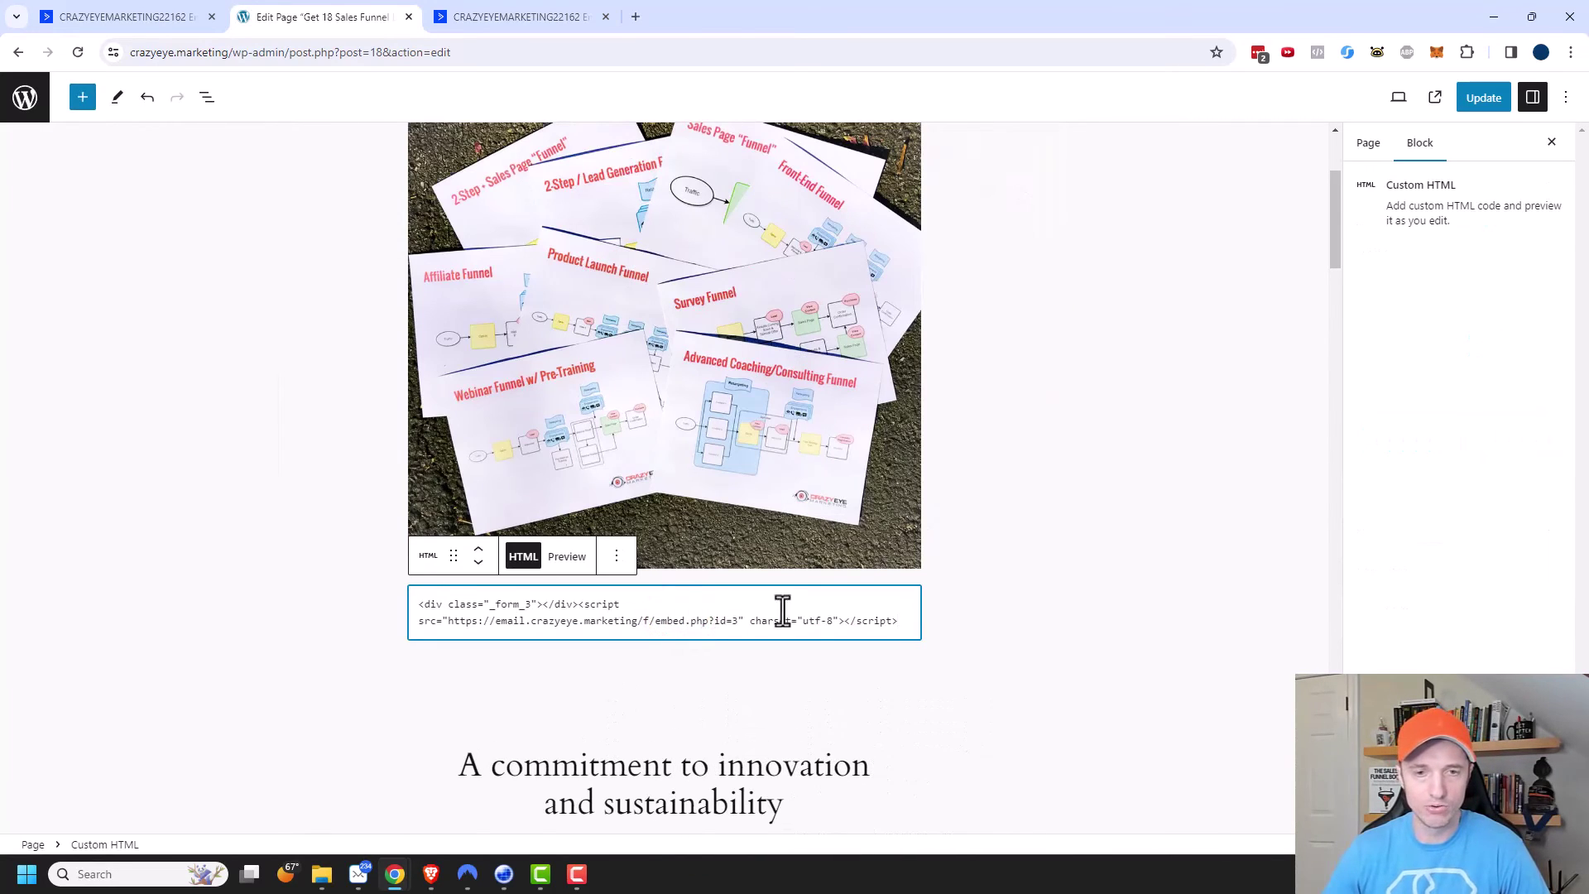
left_click(1471, 100)
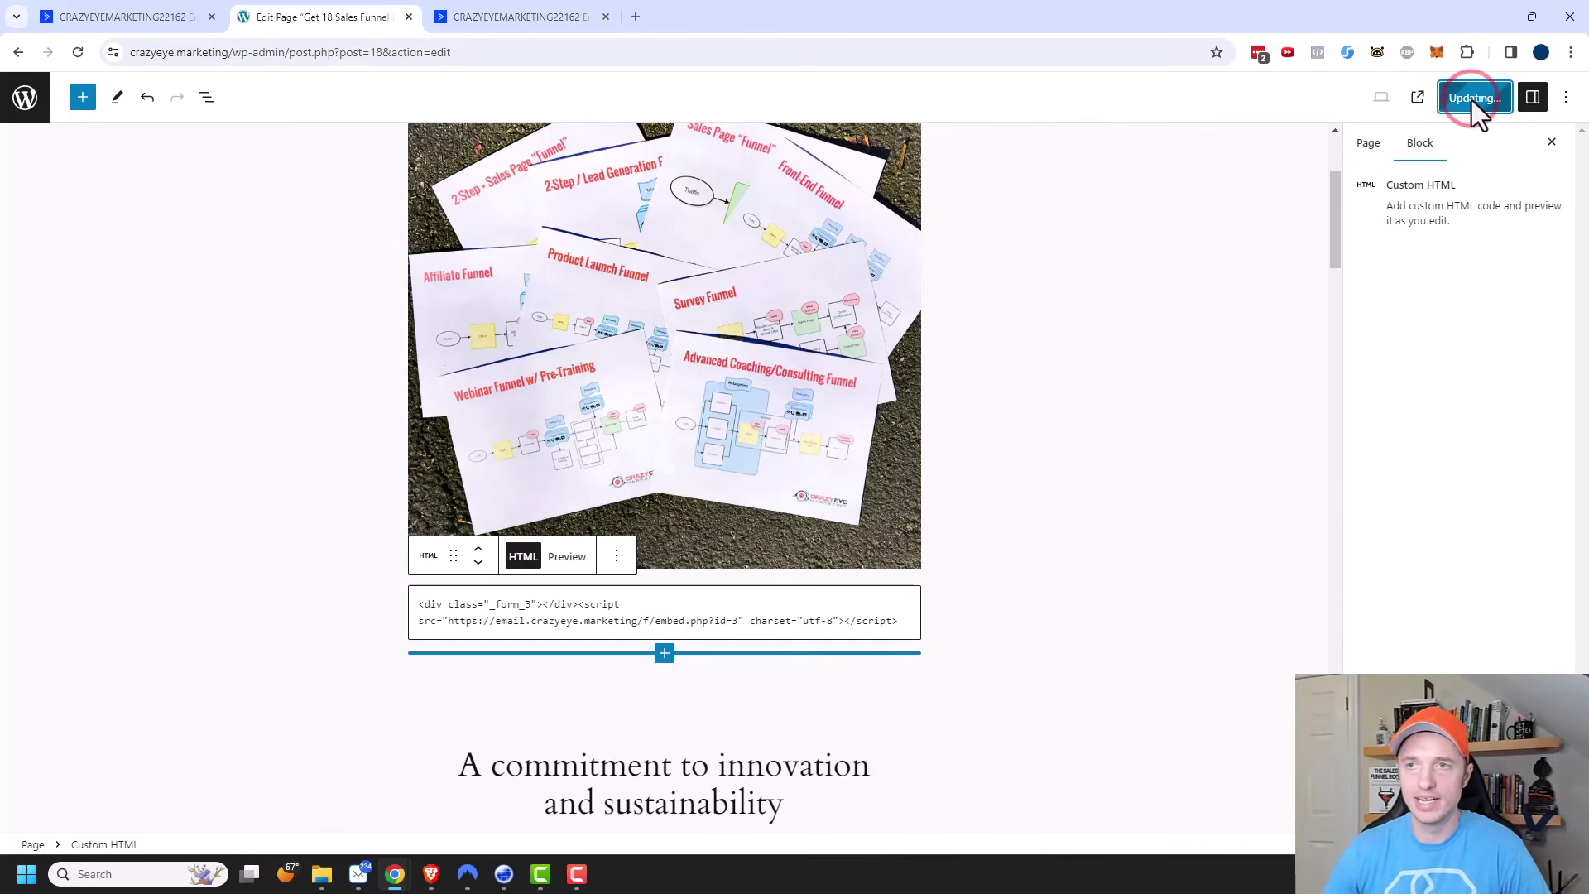
left_click(1431, 99)
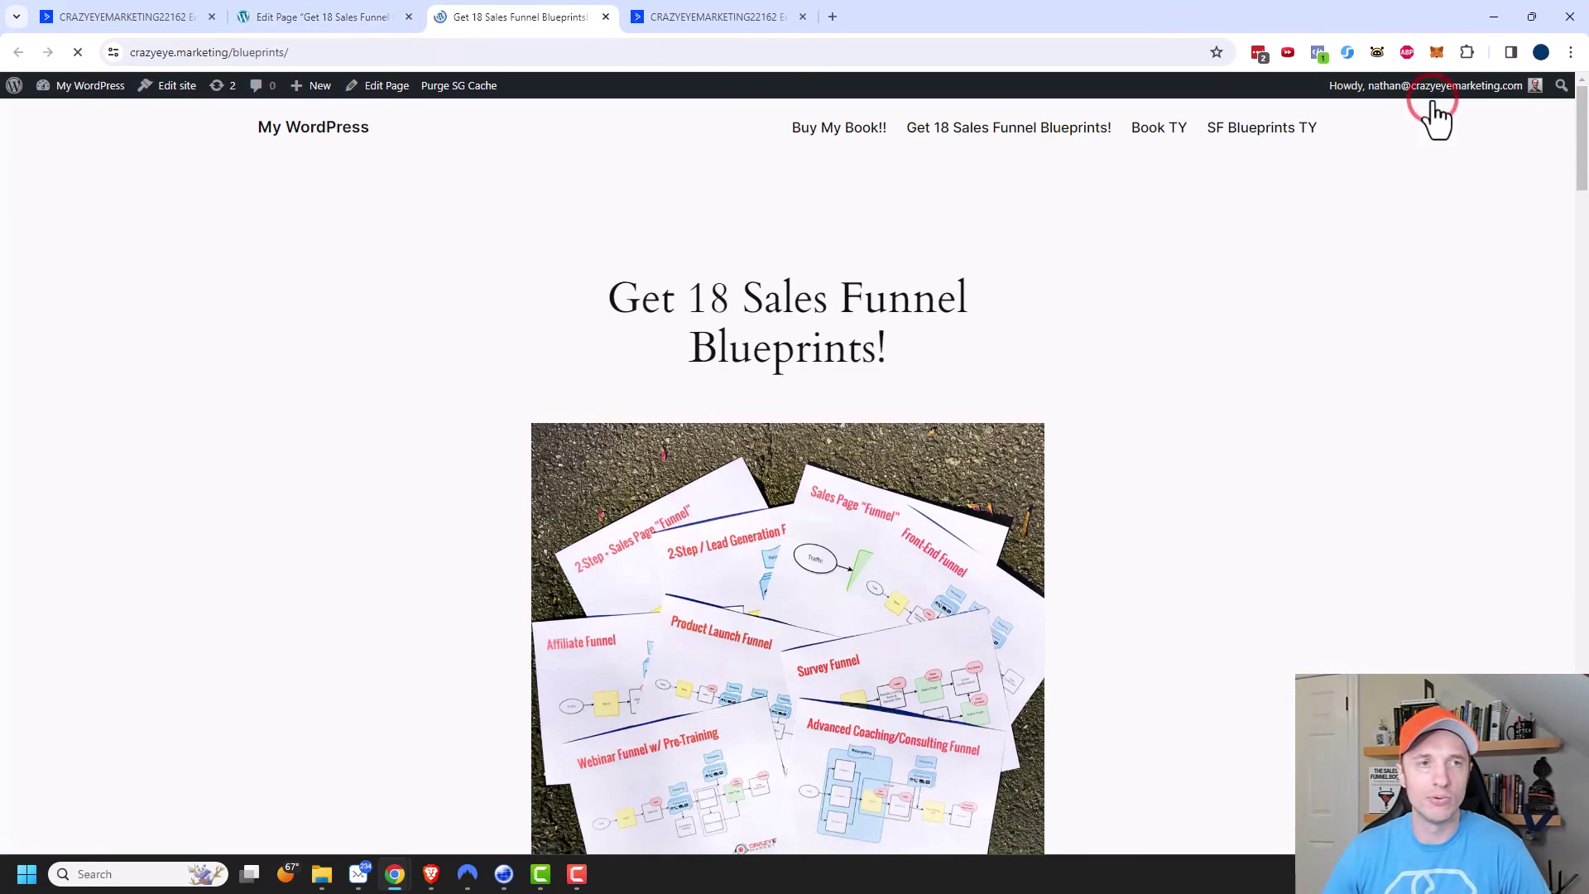
- Scroll the live page to the form with First Name, Email, Birthday and submit button
scroll(786, 339, "down", 4)
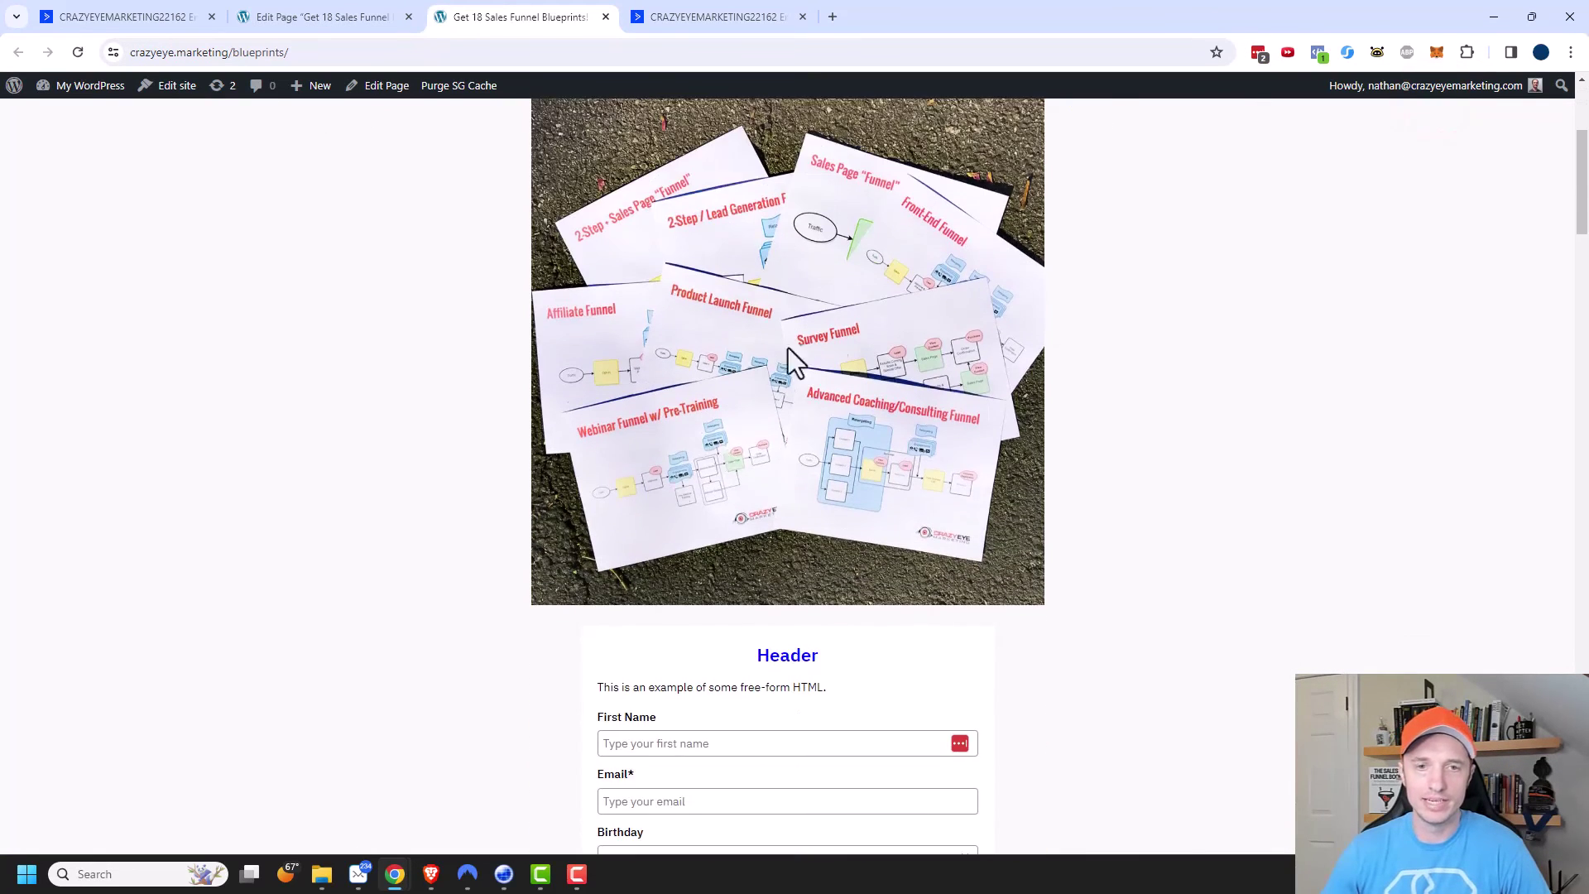
scroll(742, 321, "down", 4)
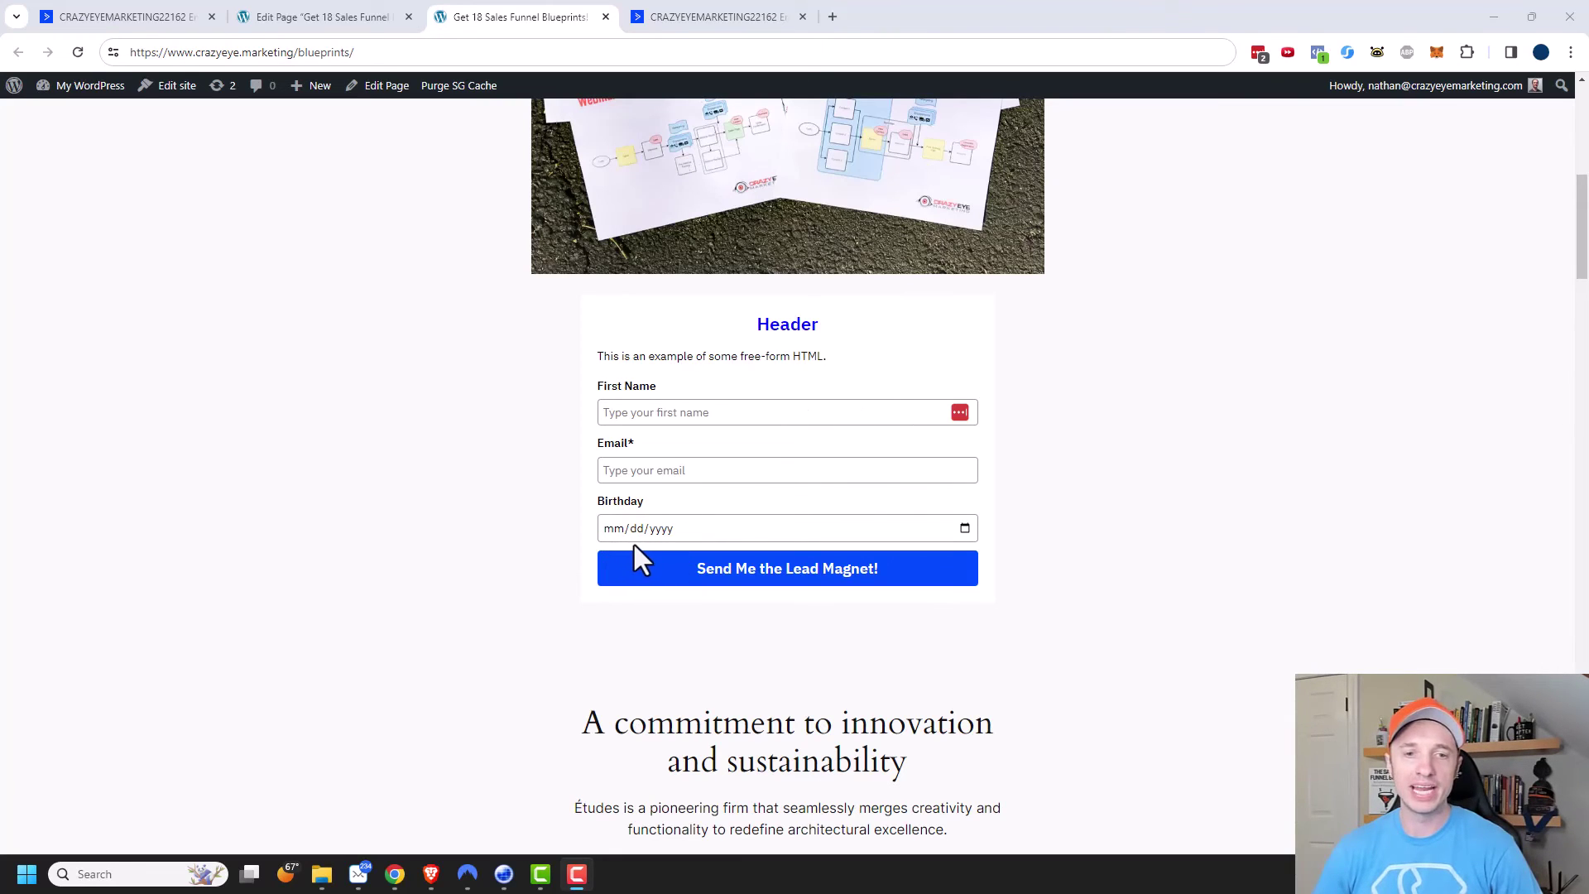
left_click(478, 49)
- Reload the blueprints page with ?source=facebook appended to its URL
left_click(492, 51)
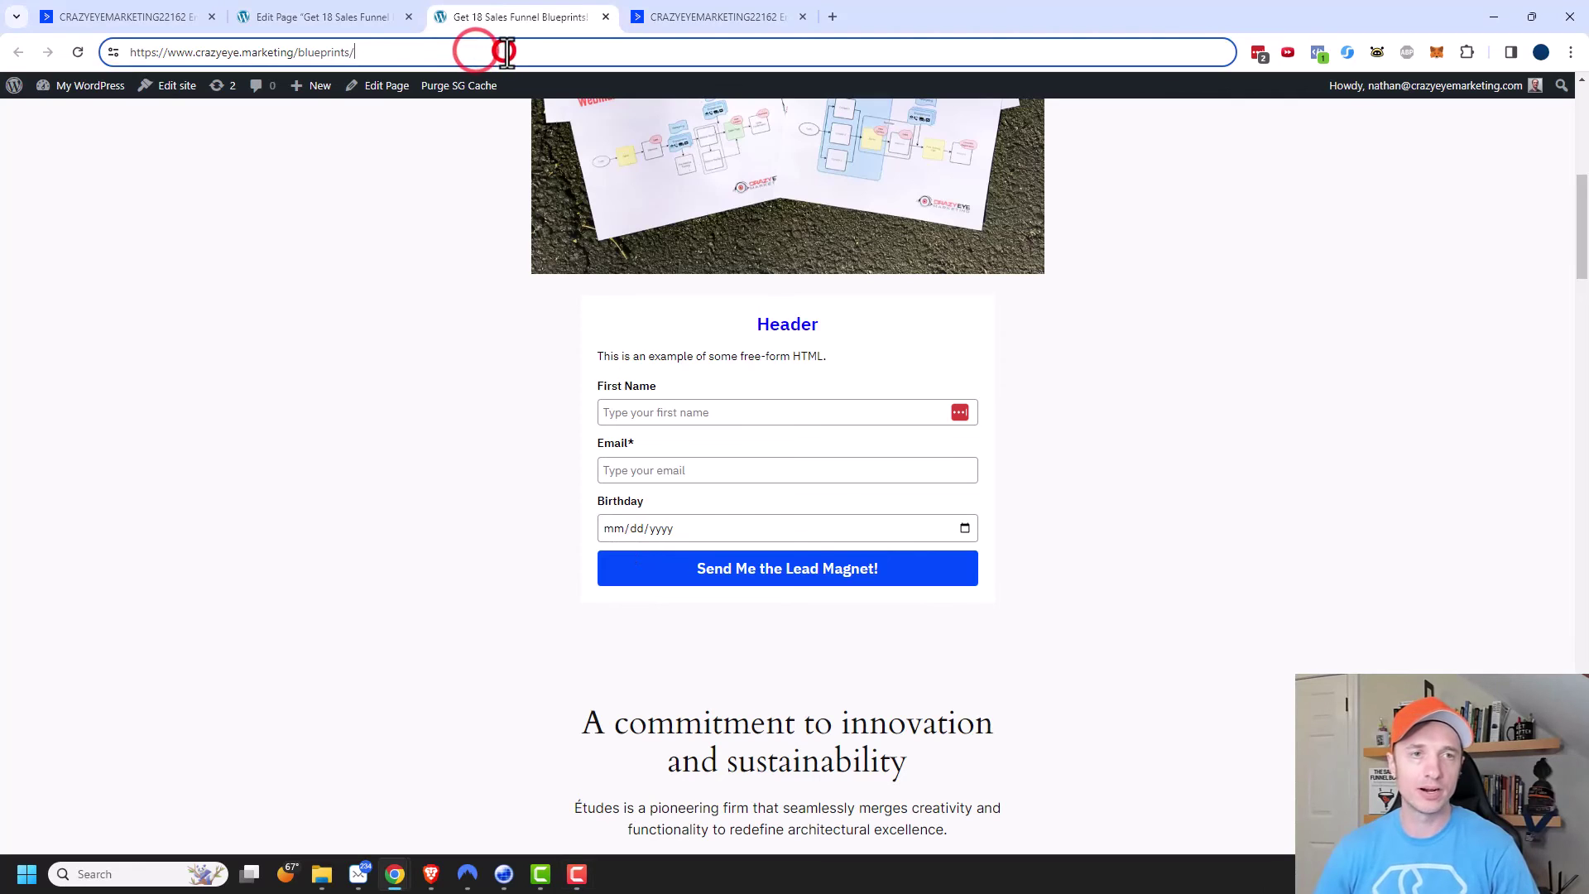
type("?source")
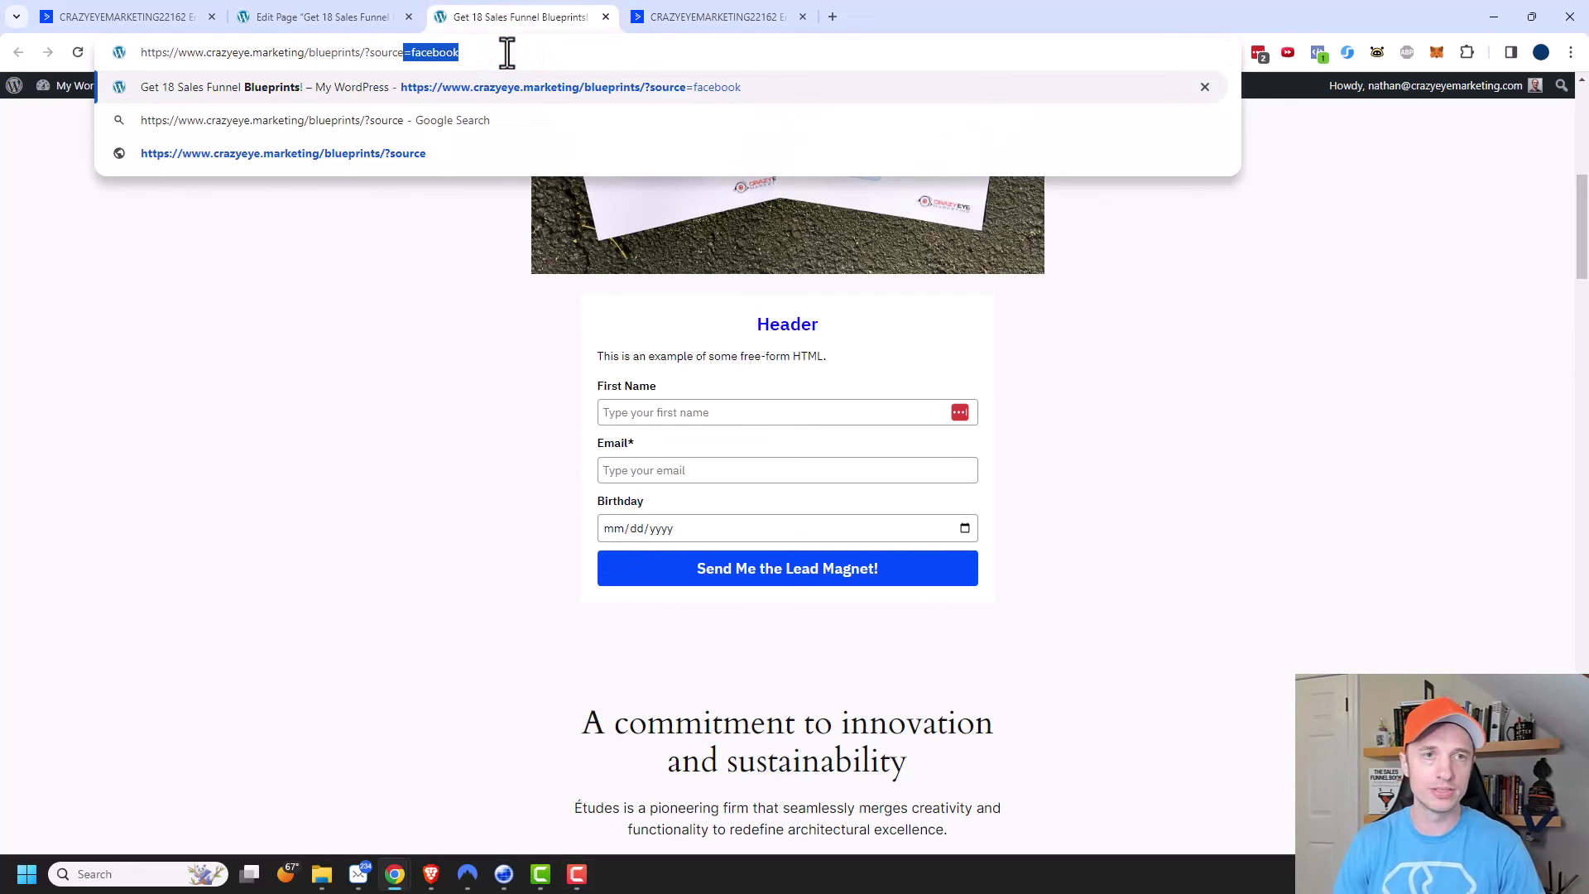
type("=")
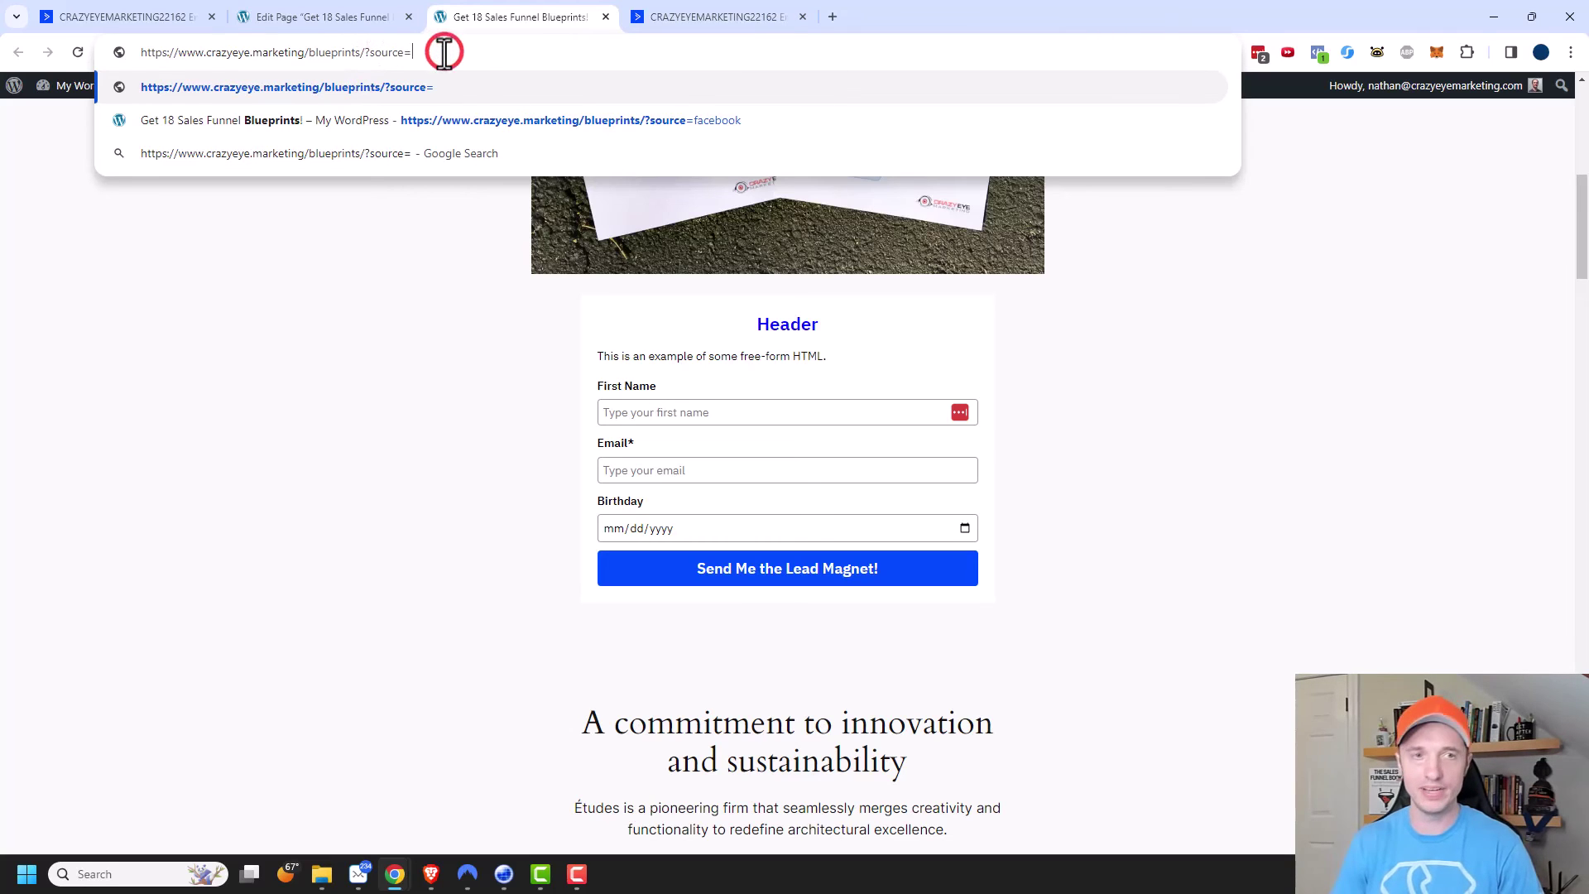
type("facebook")
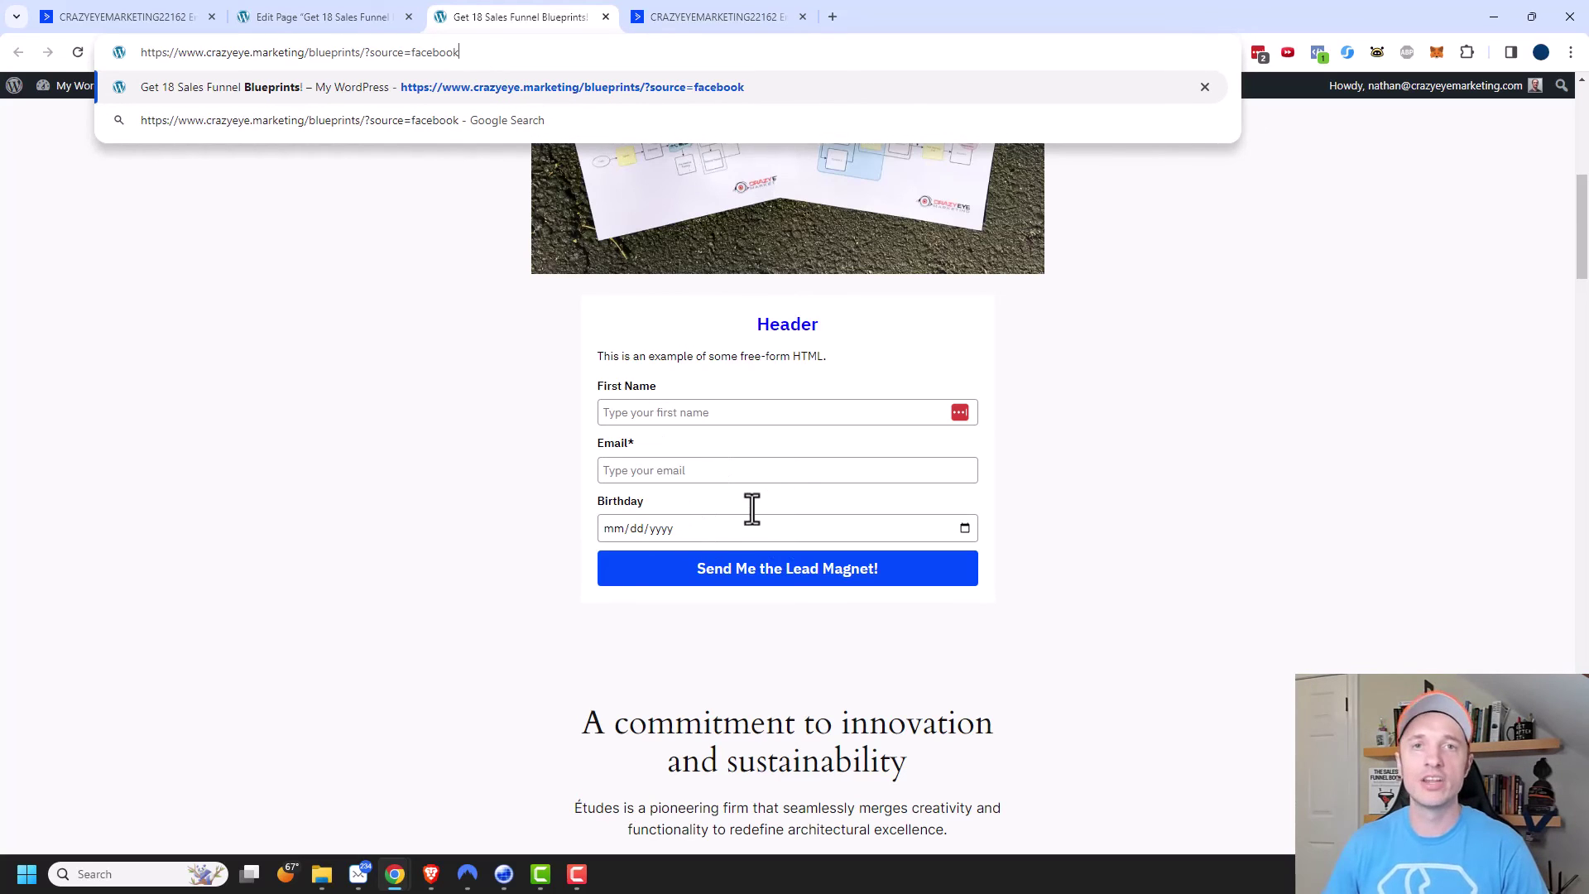
left_click(546, 51)
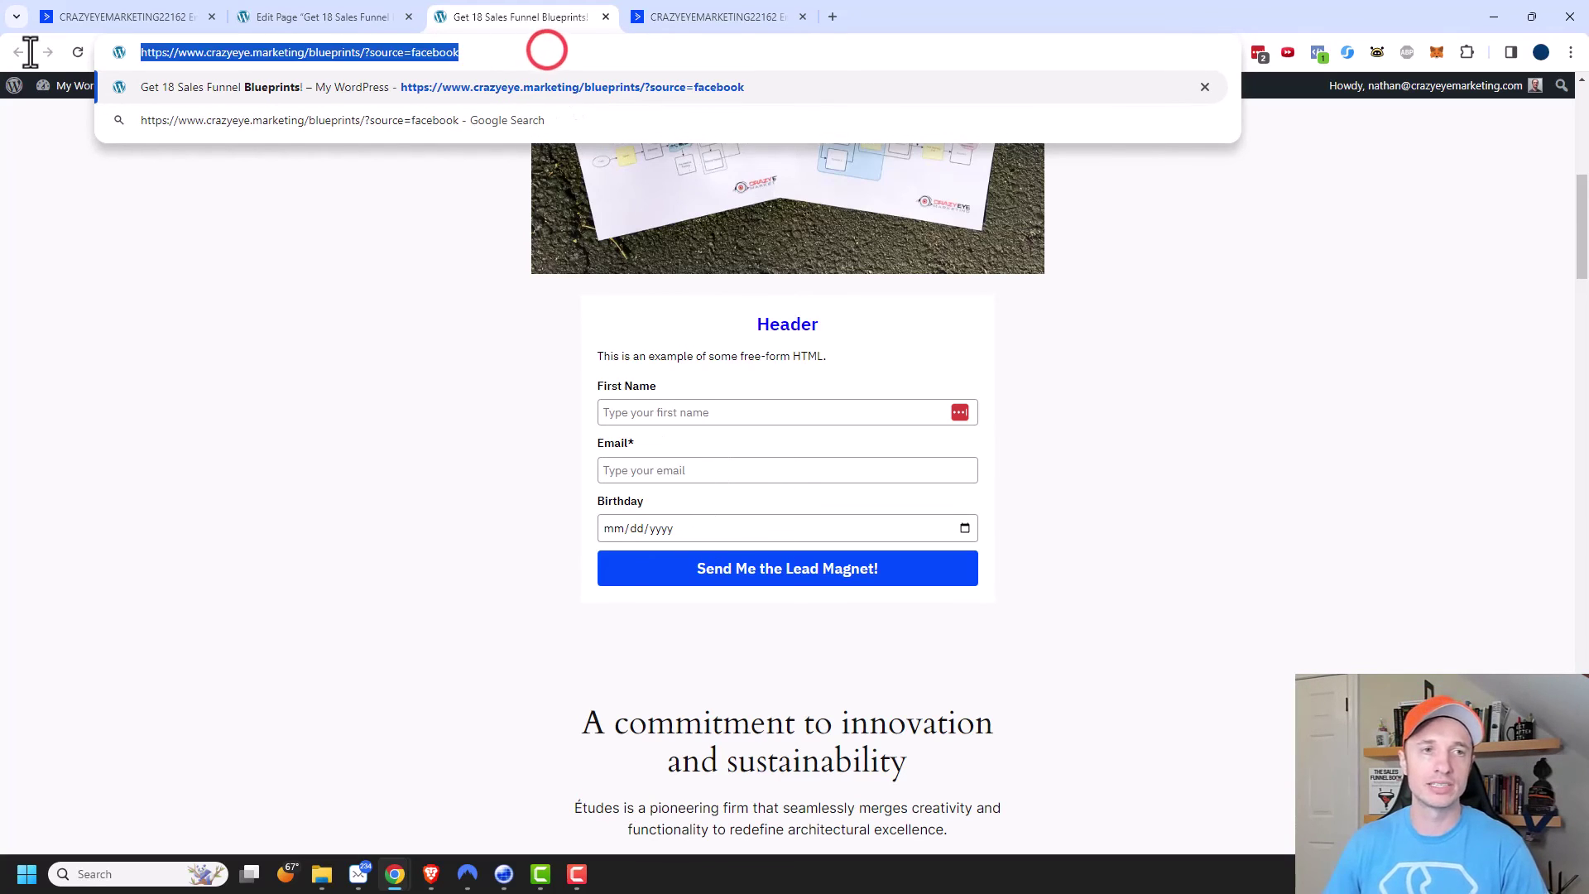
left_click(569, 86)
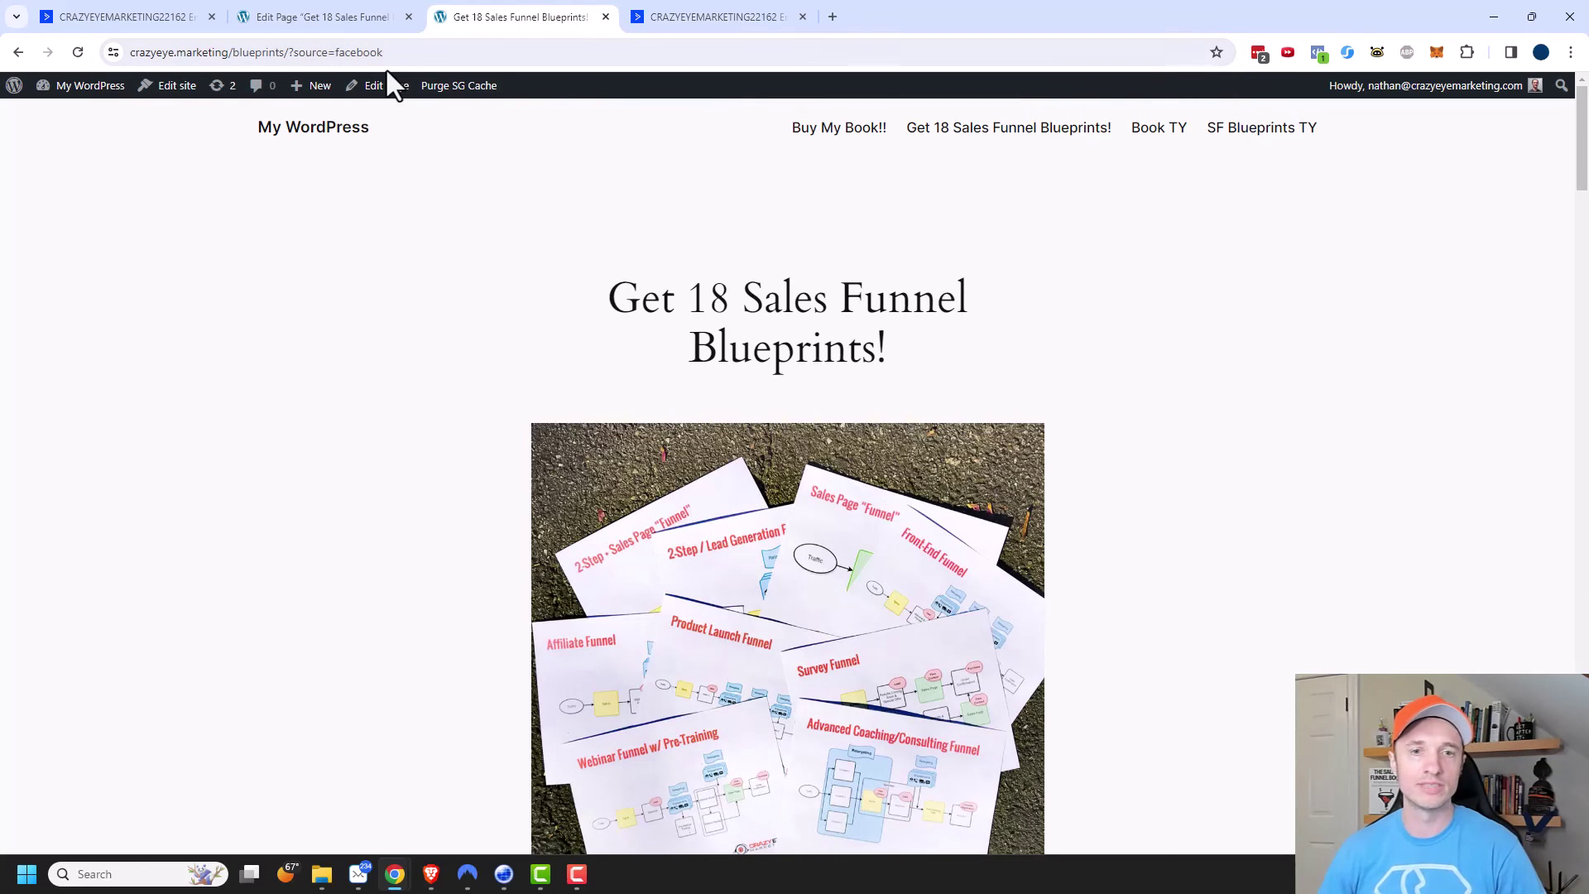
- Autofill and submit a test signup, reaching the blueprints-ty thank-you page
scroll(960, 306, "down", 5)
scroll(1011, 354, "down", 1)
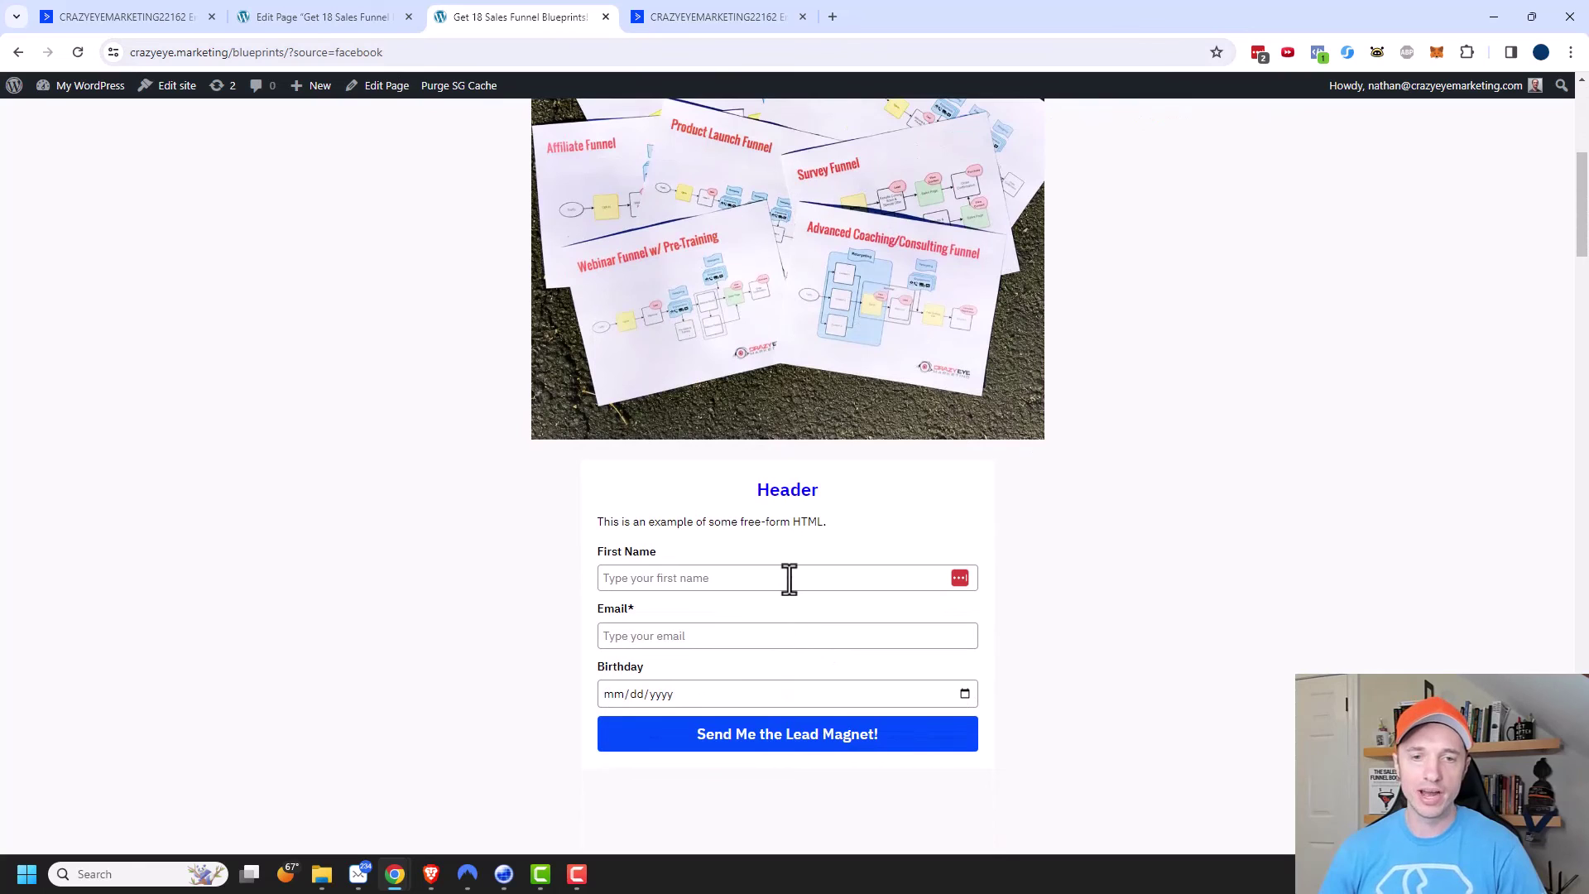
left_click(788, 577)
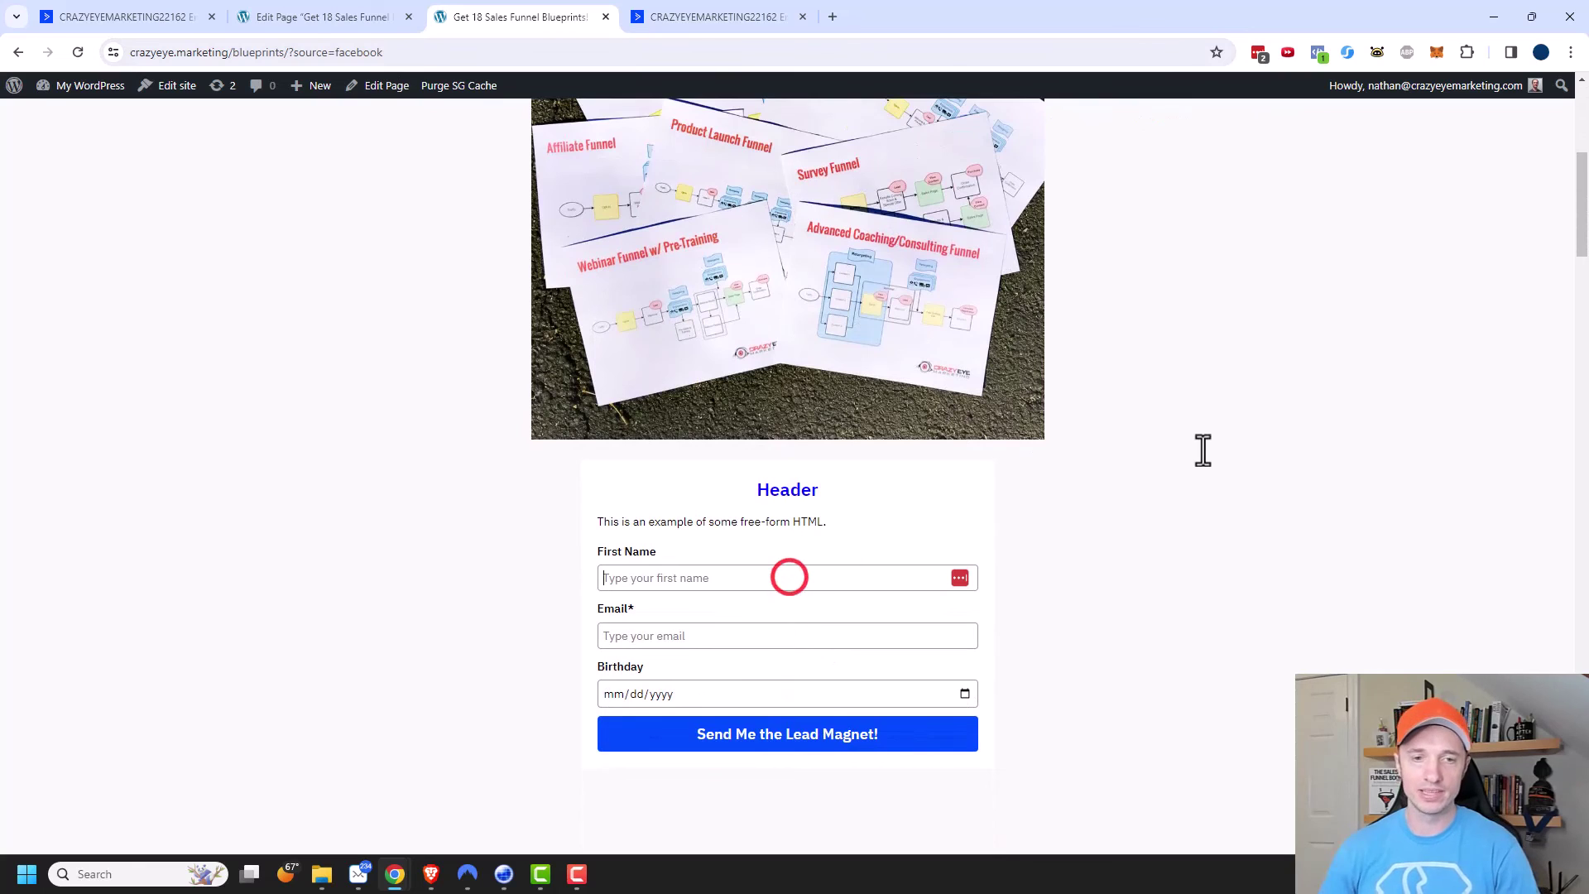
left_click(815, 737)
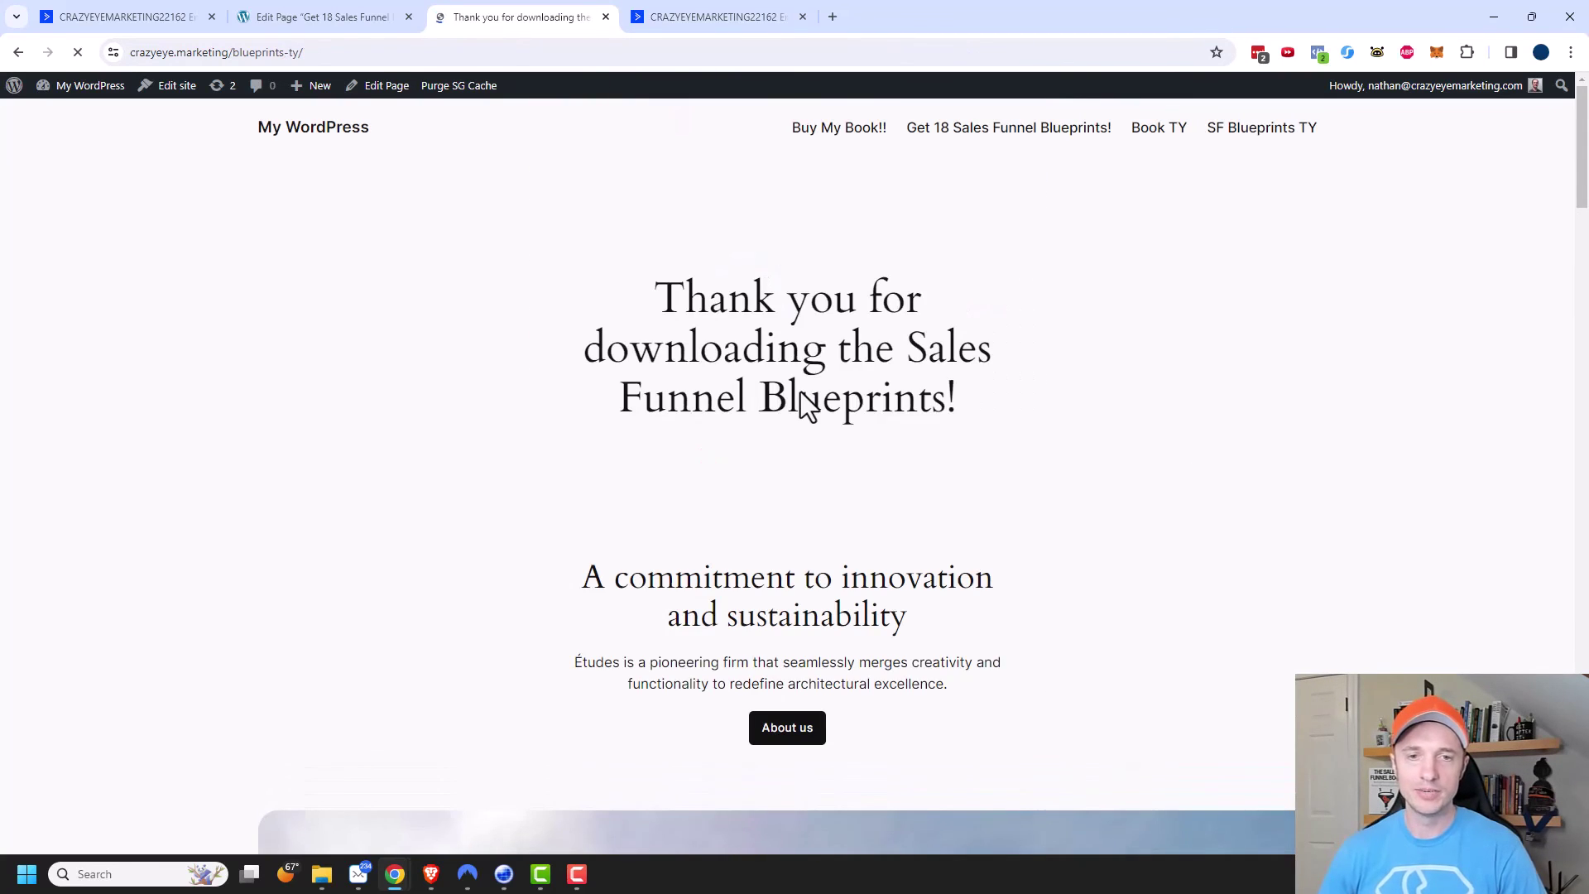
left_click_drag(643, 308, 1011, 385)
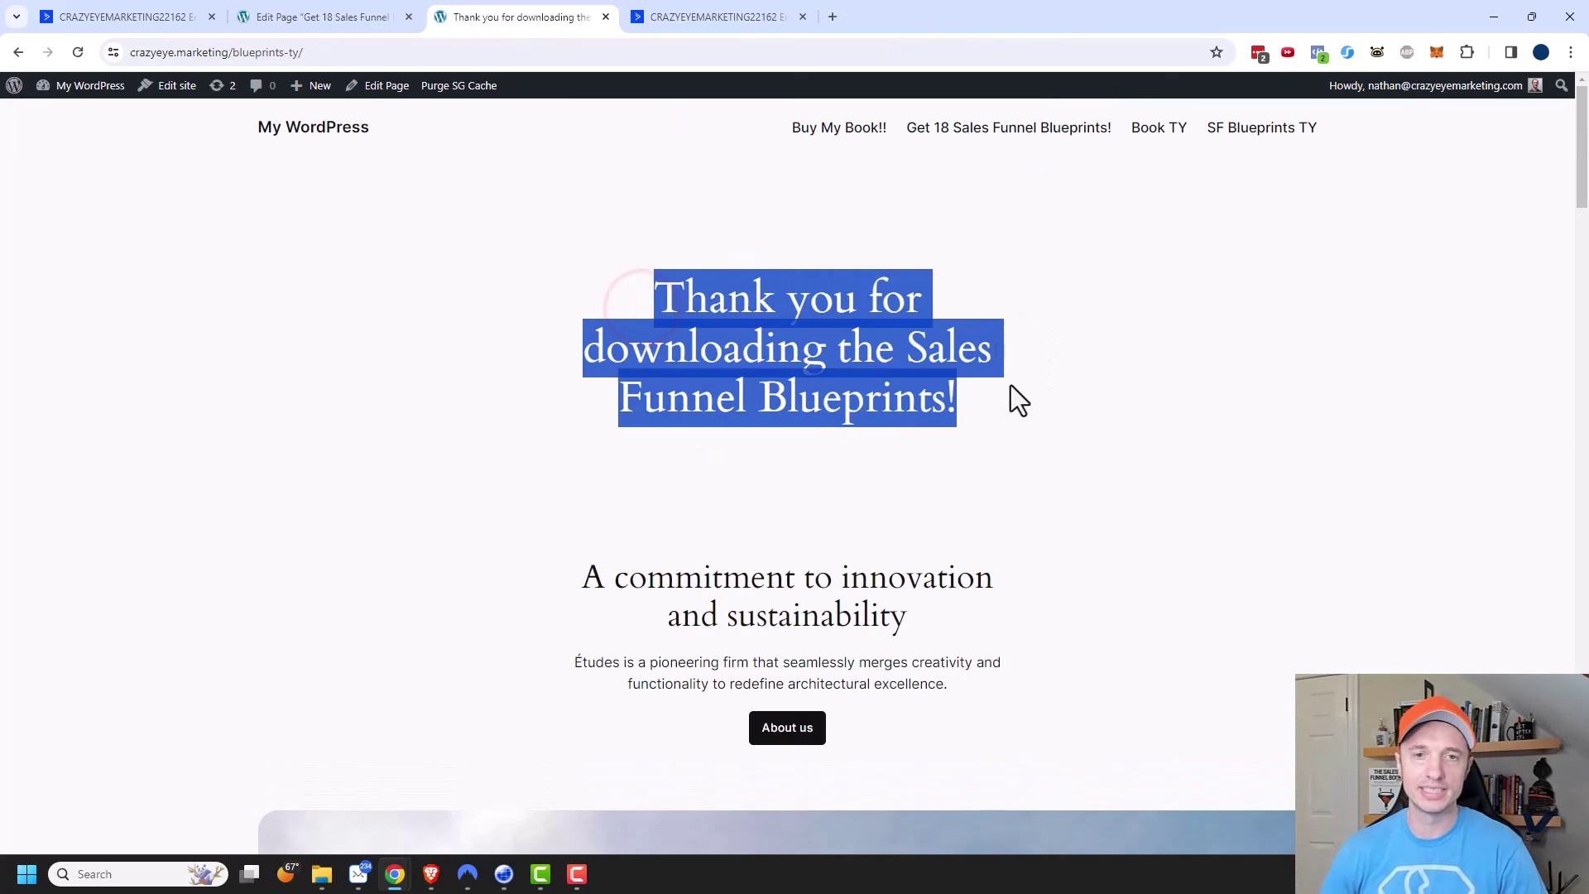
- Save and exit the form, then open the newest test contact in Contacts
left_click(141, 18)
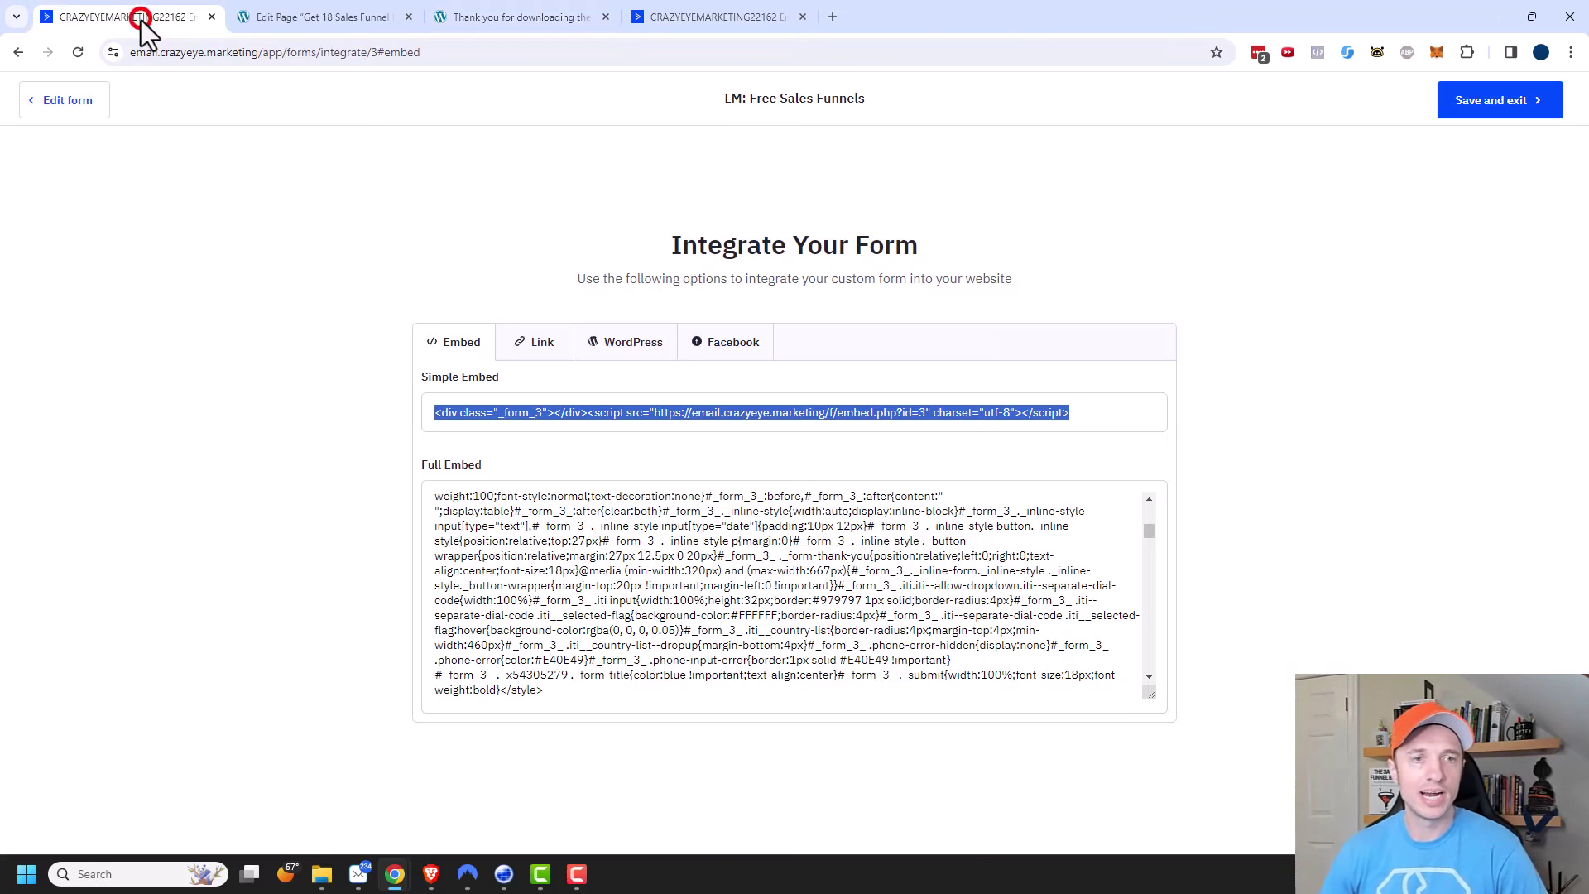
left_click(1494, 107)
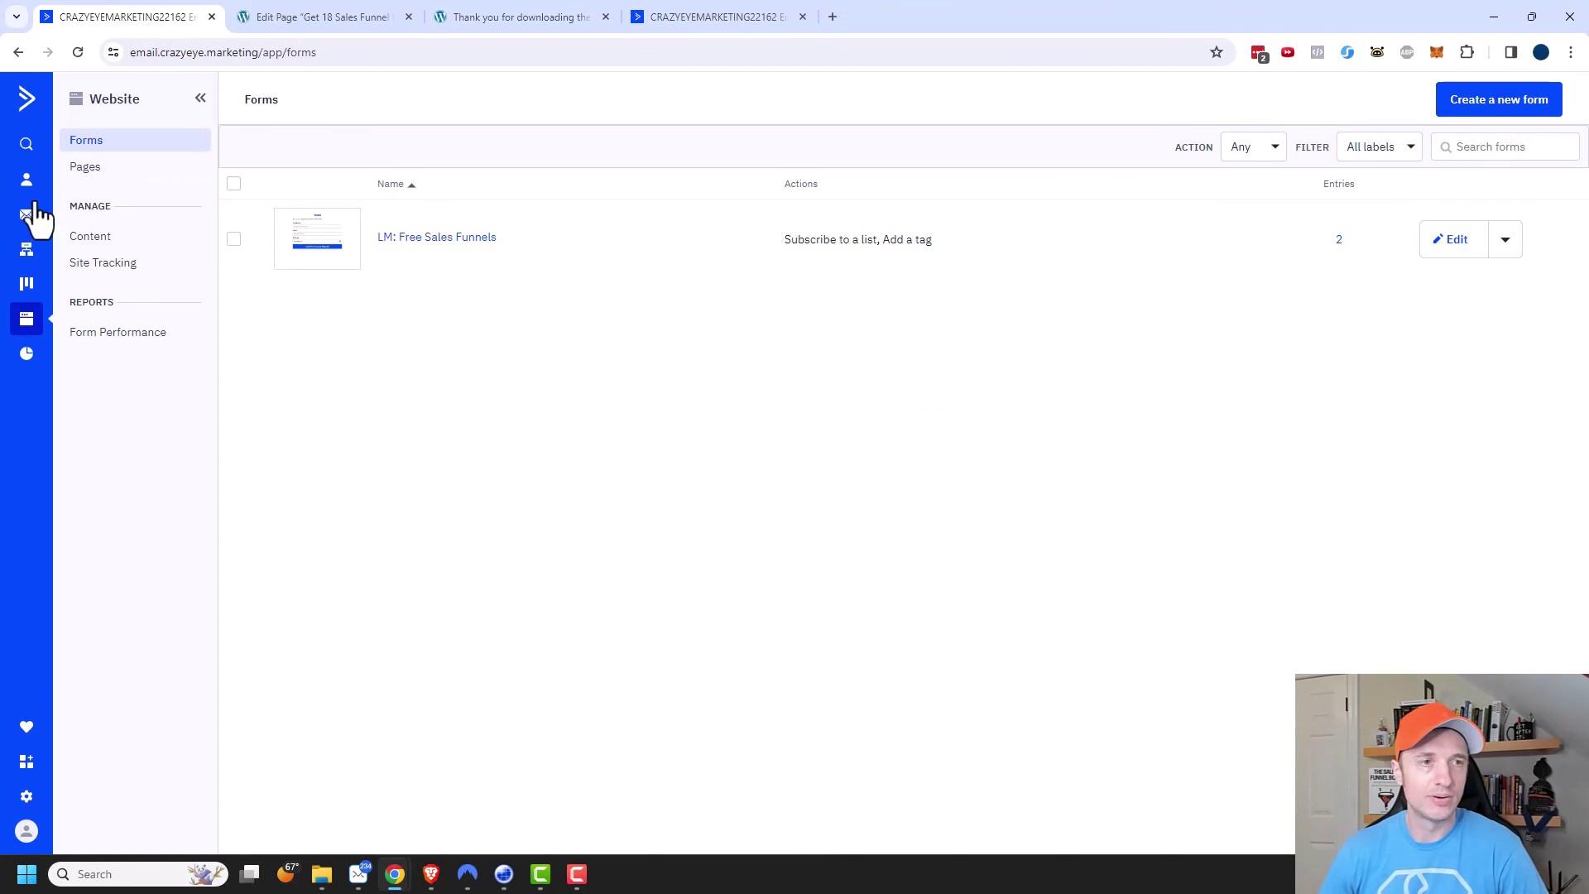
left_click(20, 195)
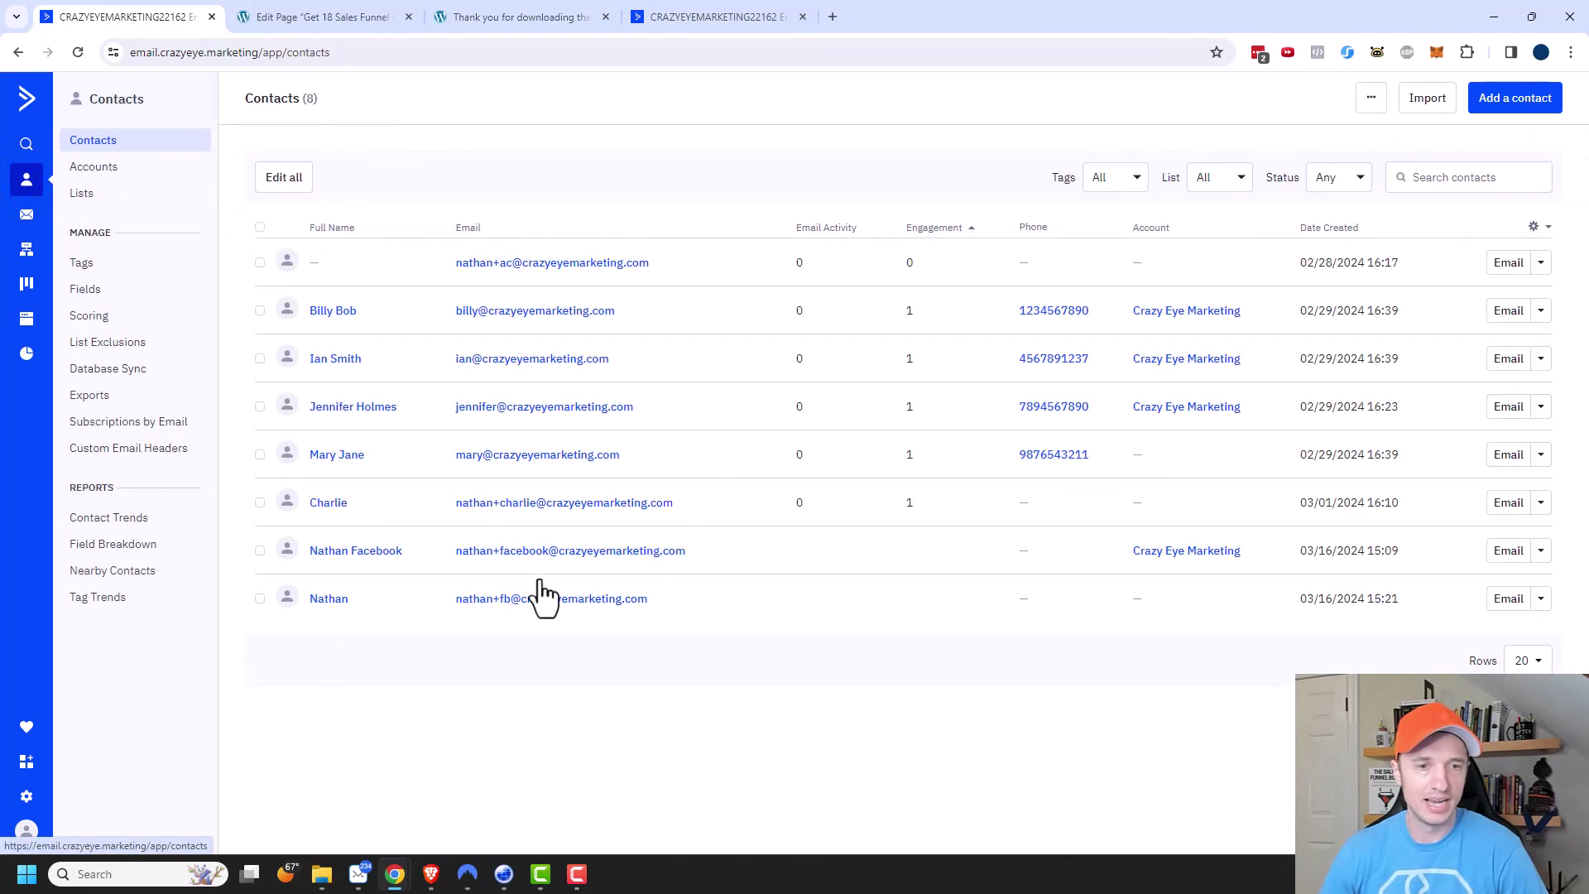
left_click(487, 615)
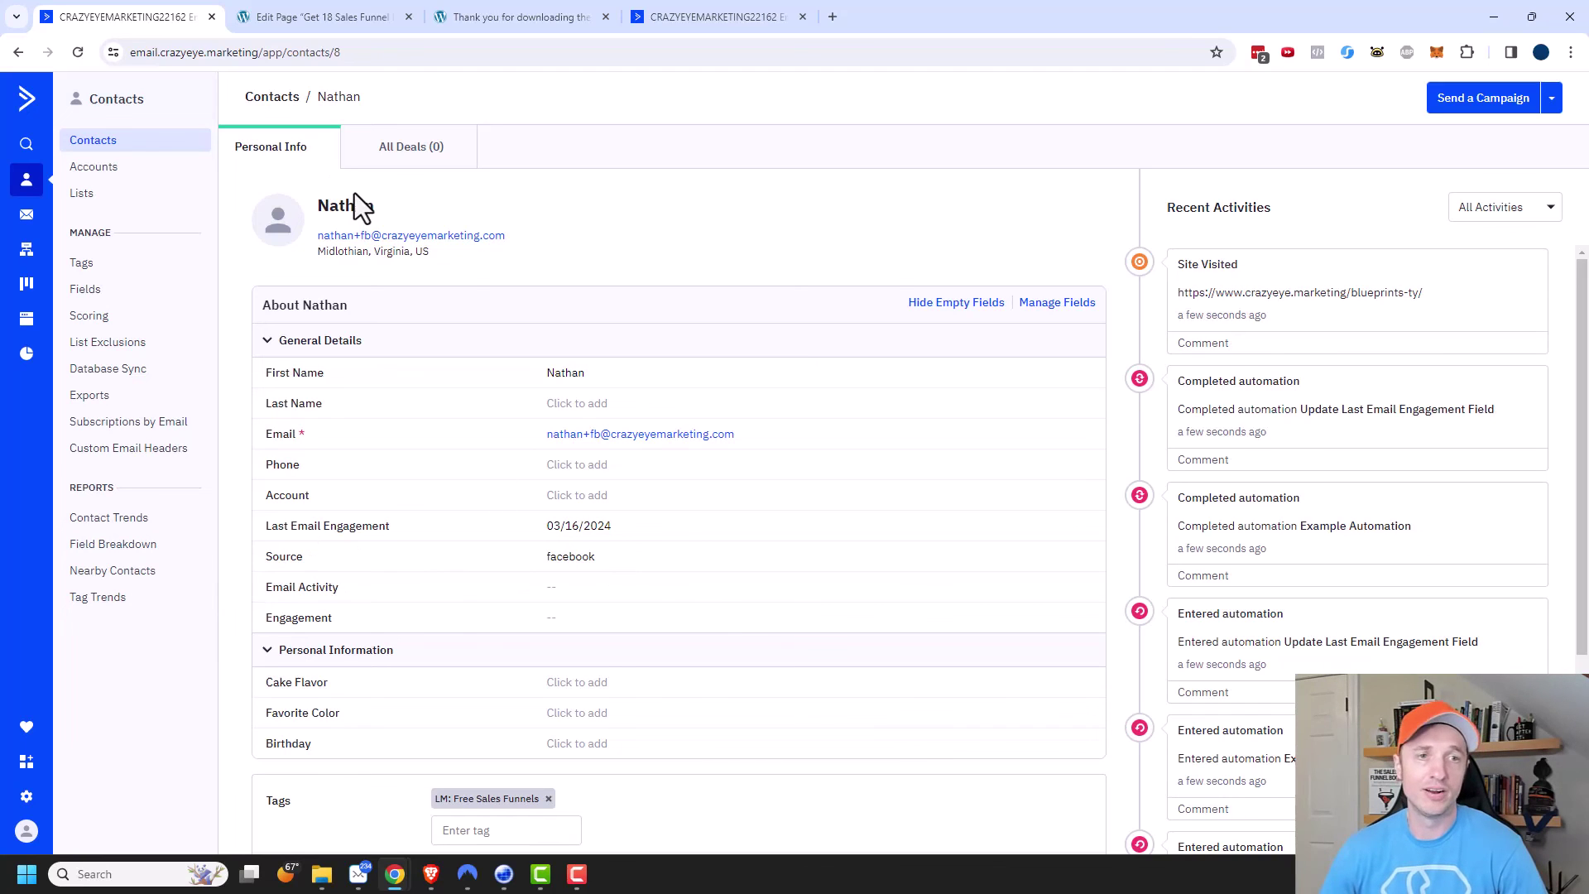
- Check the contact's Source facebook and LM: Free Sales Funnels tag, then return to Forms
scroll(570, 550, "down", 2)
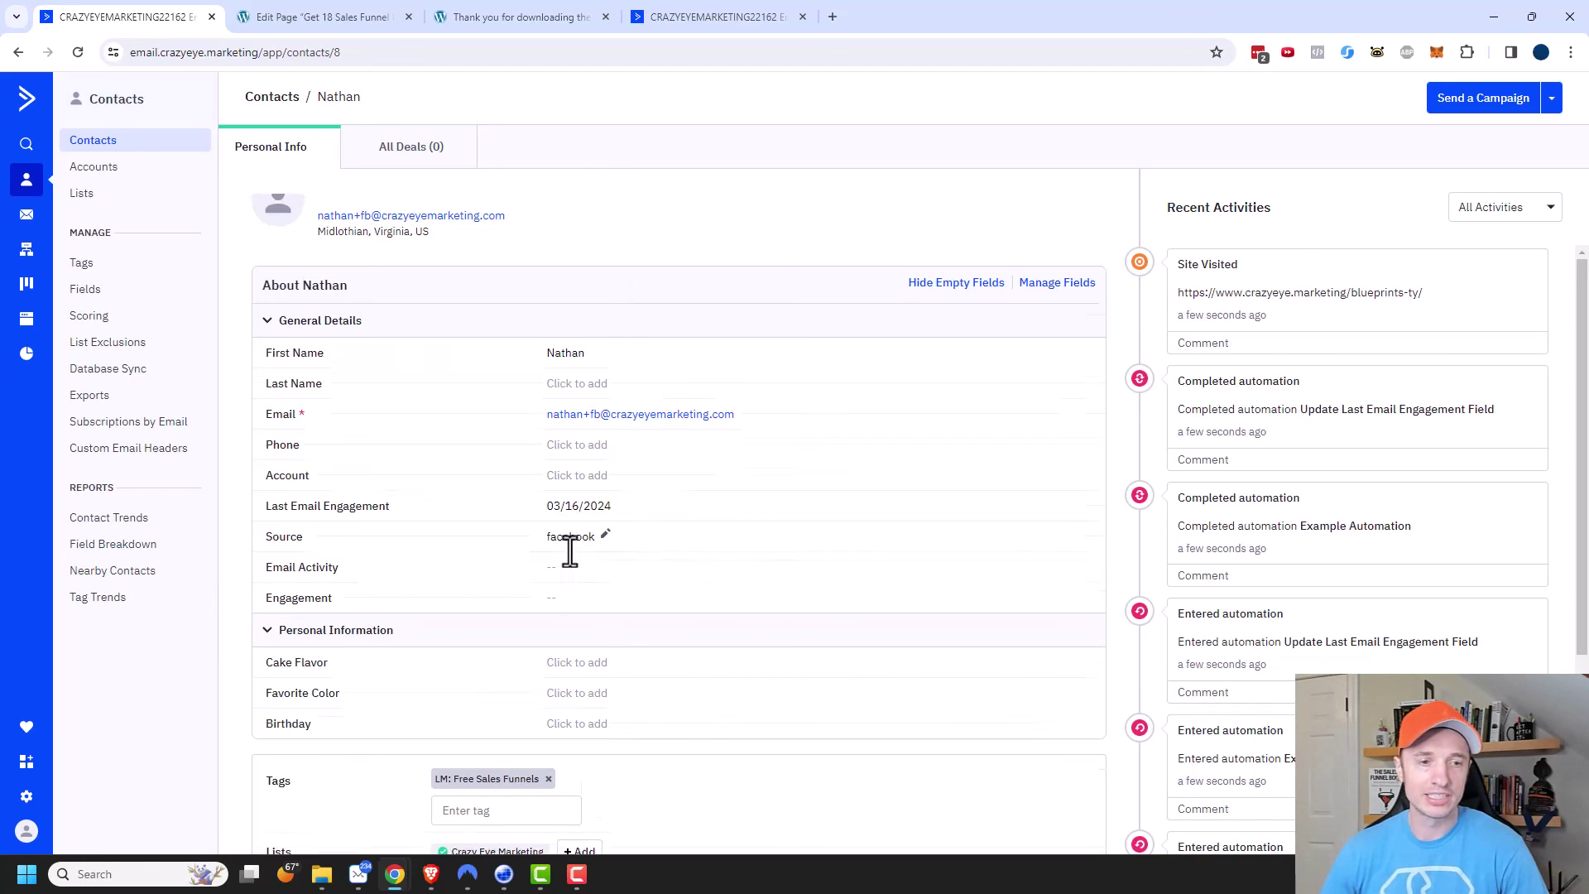
scroll(496, 645, "up", 1)
scroll(476, 679, "down", 1)
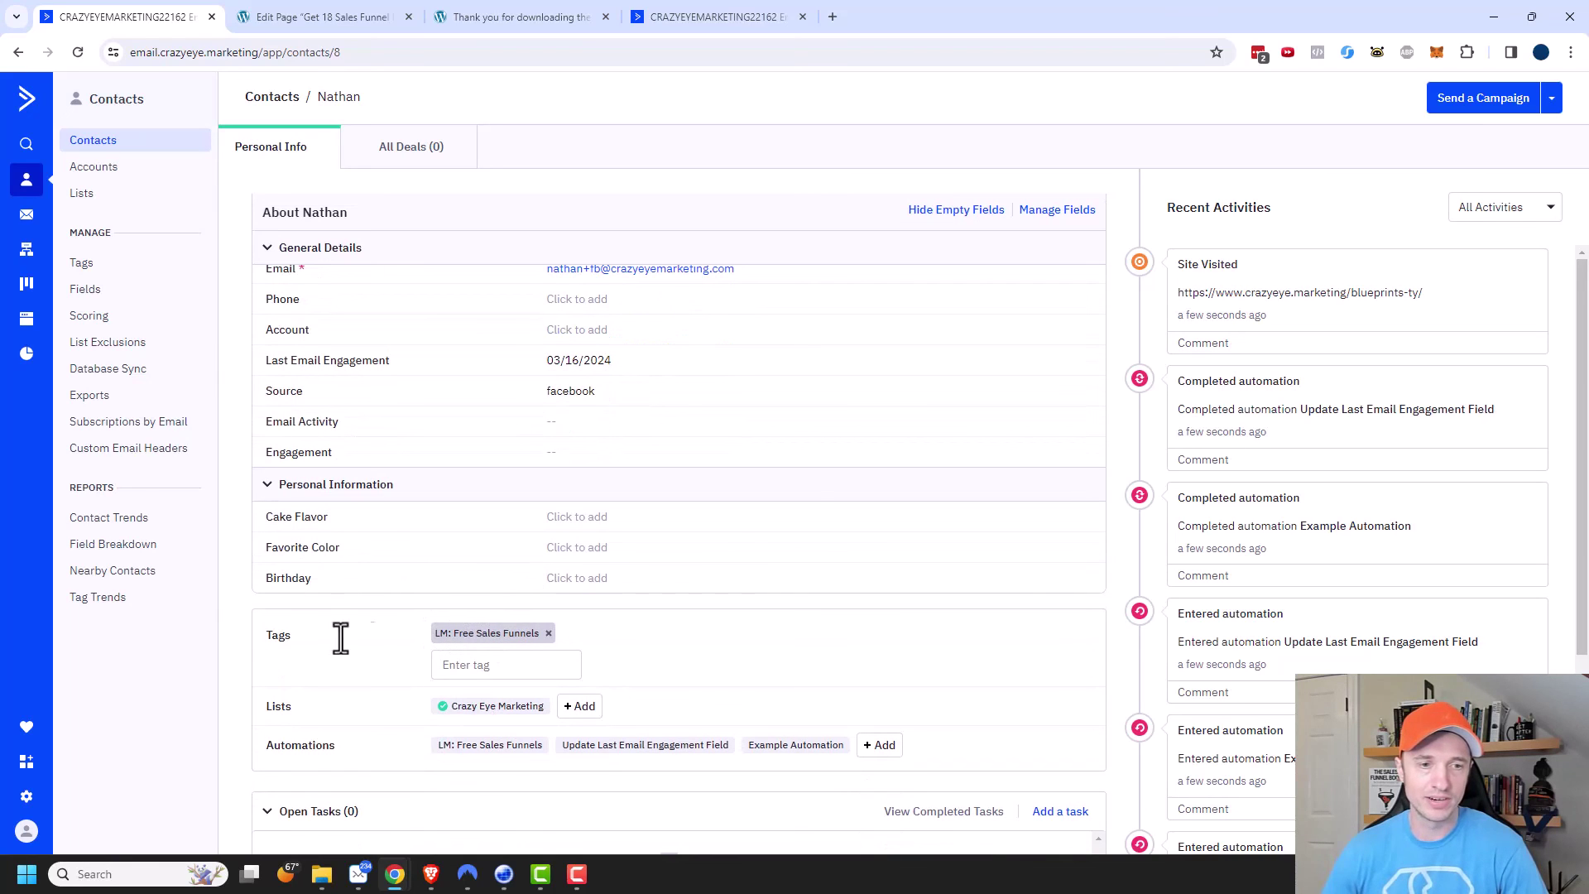
scroll(381, 662, "down", 2)
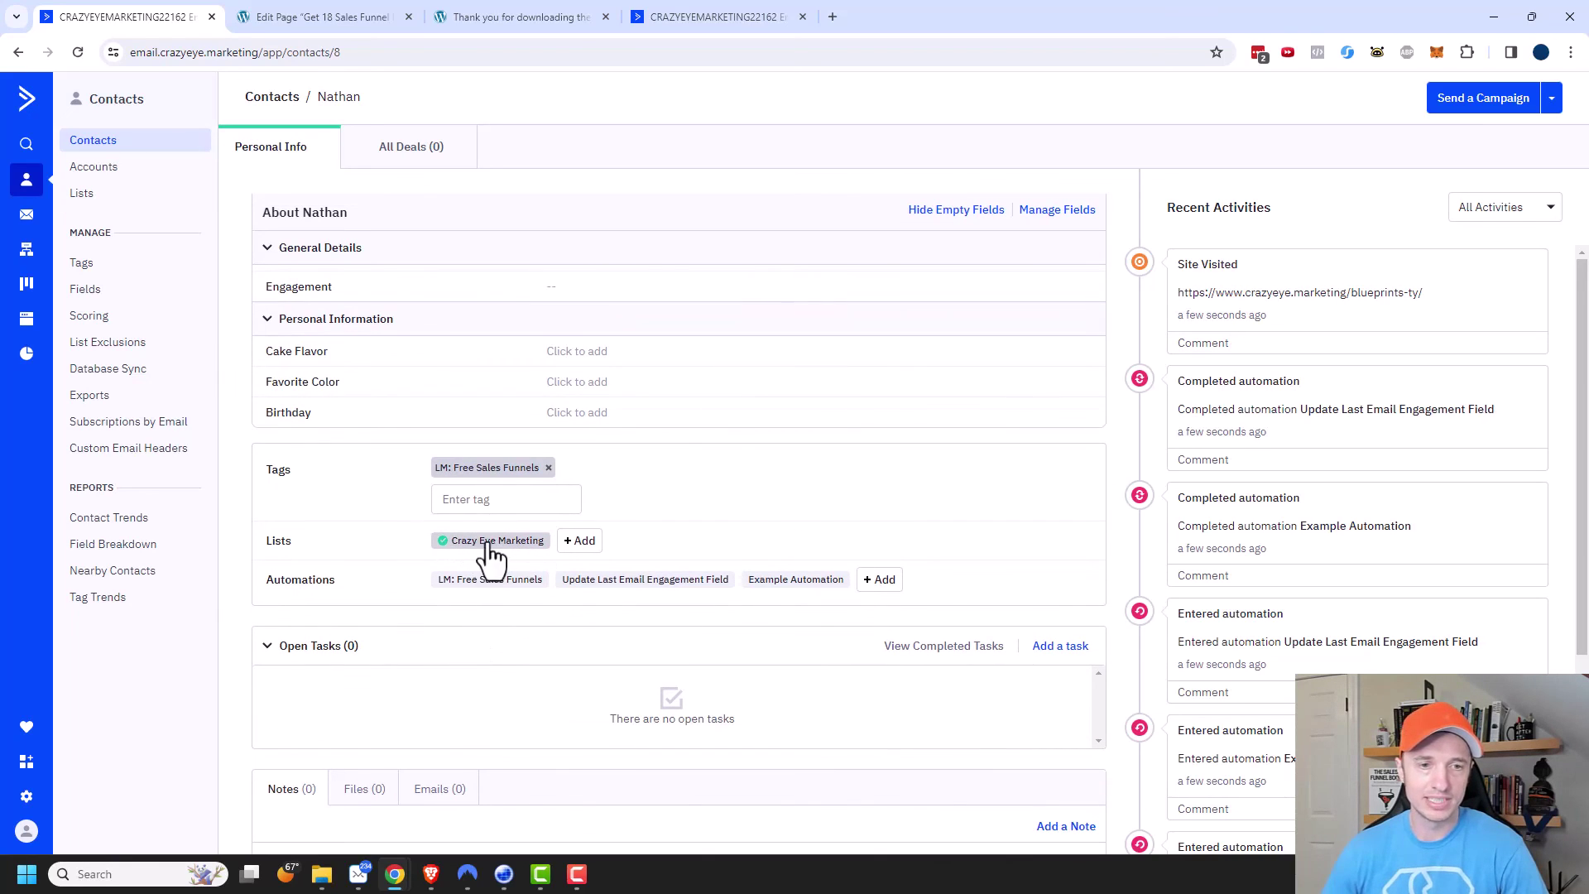
mouse_move(605, 583)
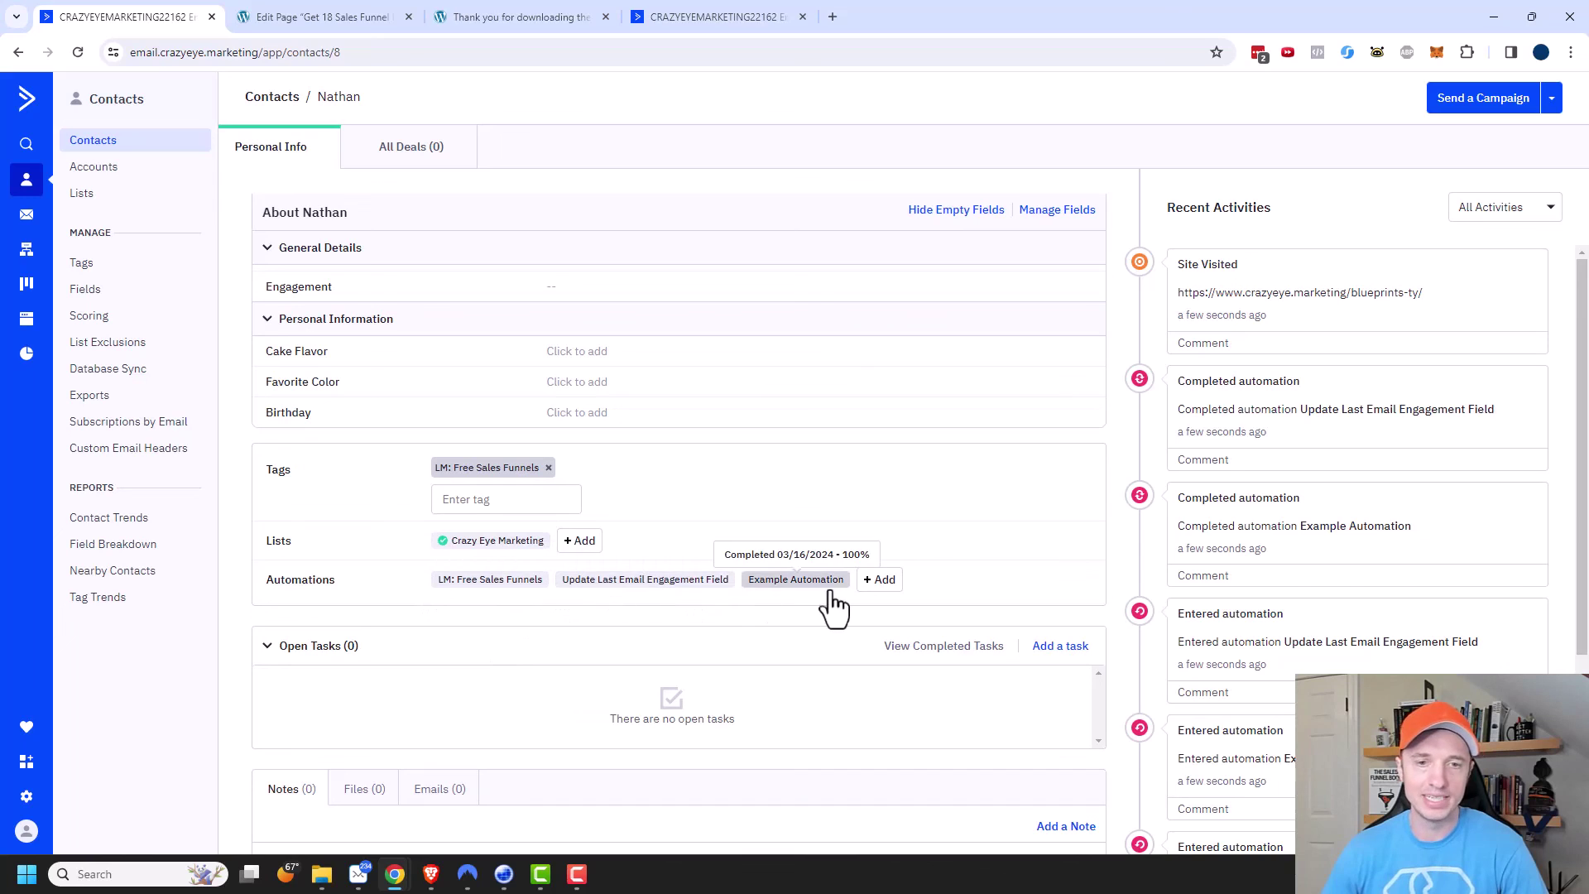
mouse_move(482, 589)
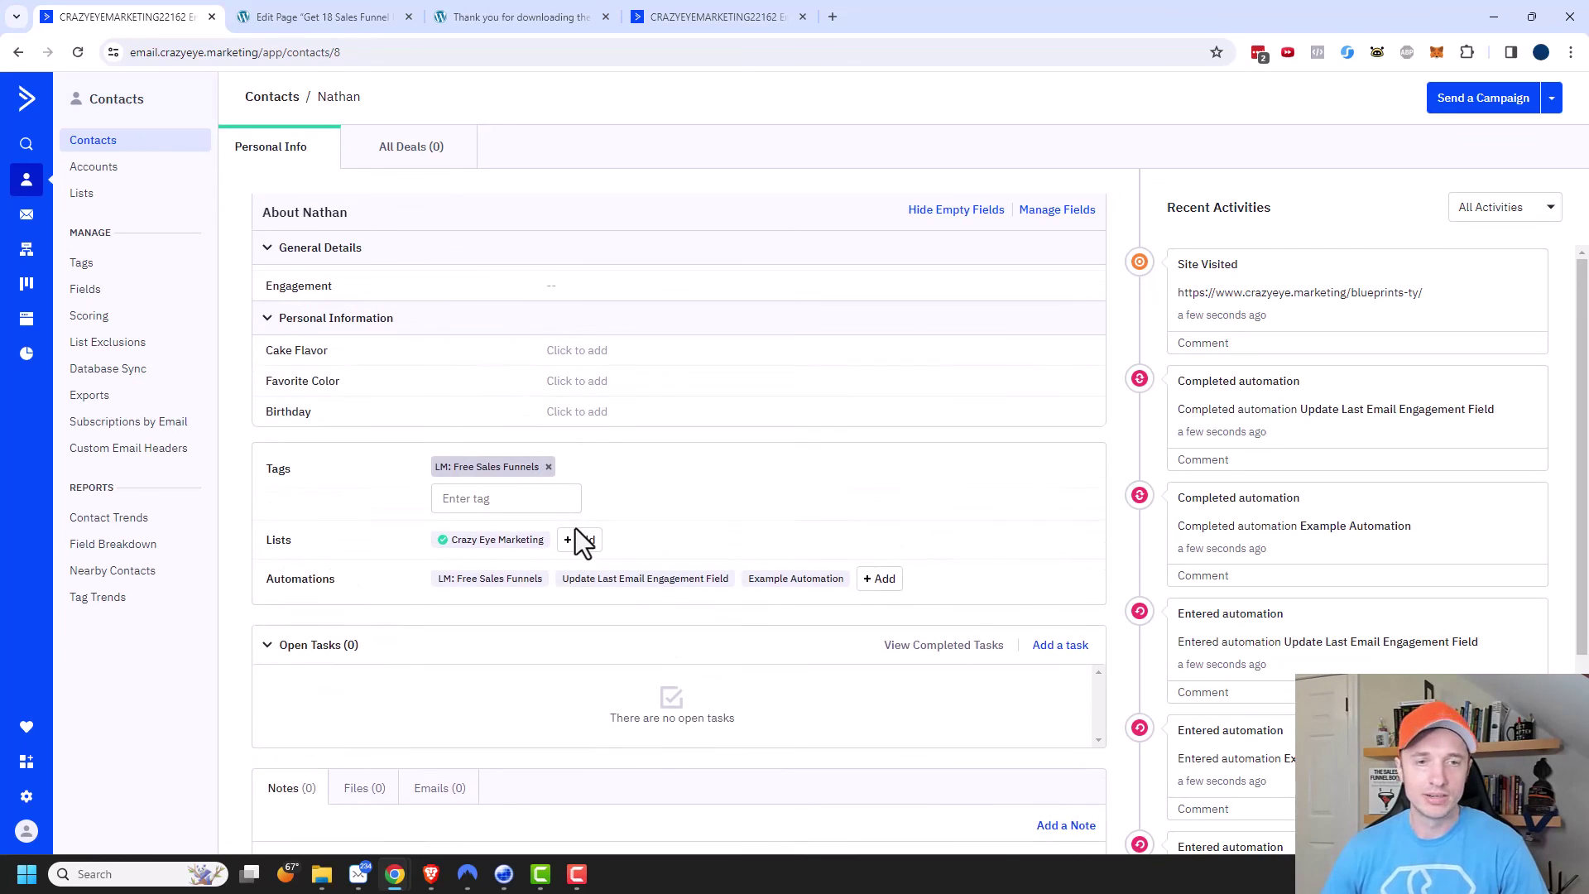
left_click(27, 318)
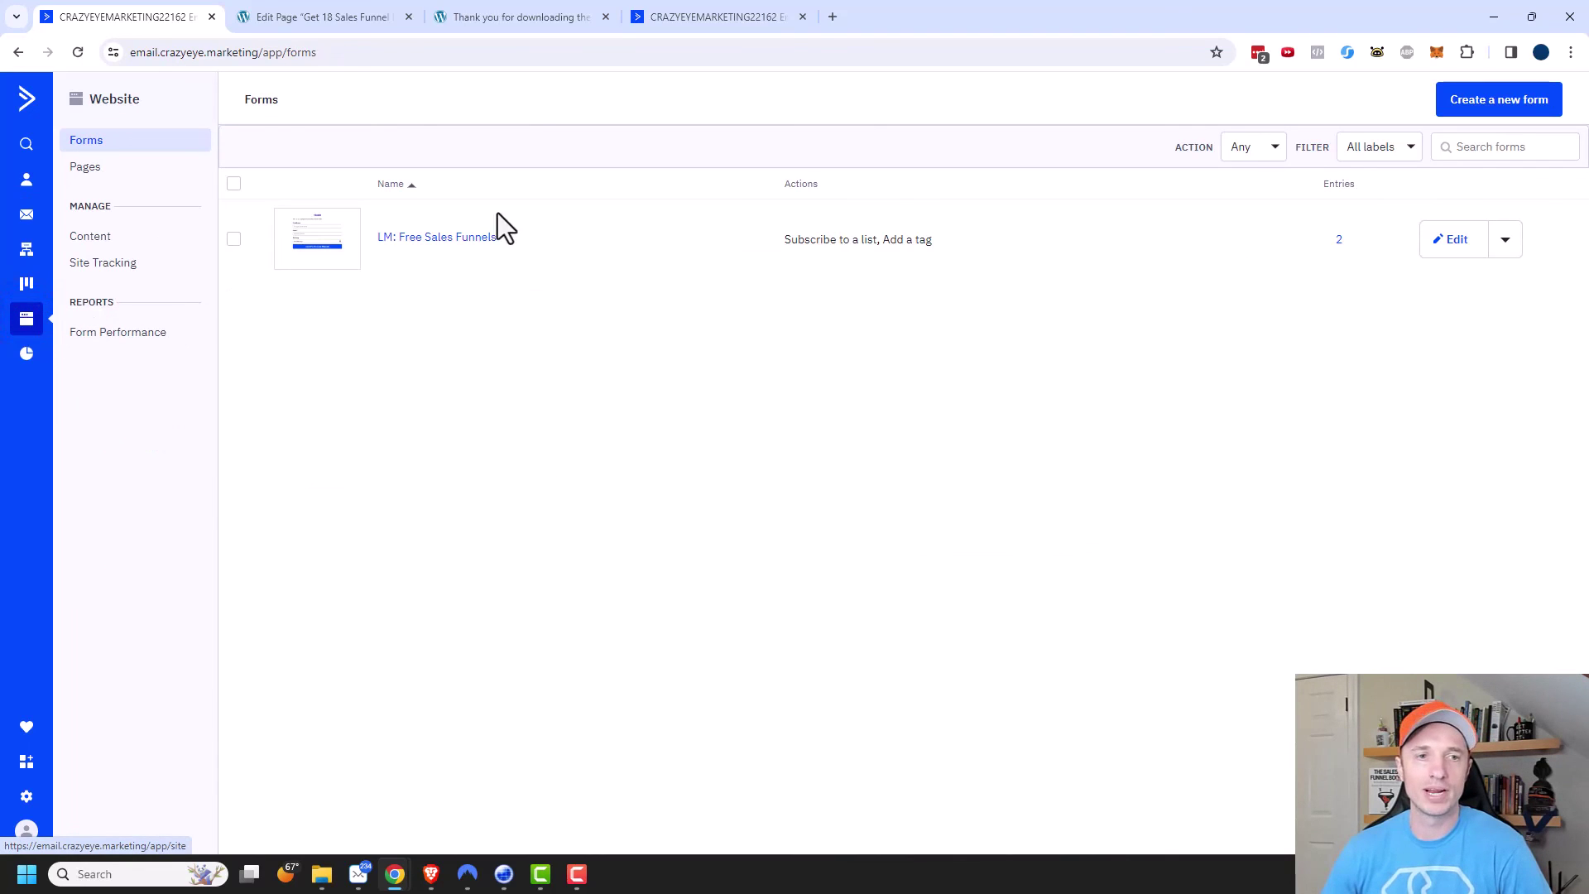
- Delete the sample HTML block and paste 'Get 18 Sales Funnel Blueprints' as the header
left_click(468, 236)
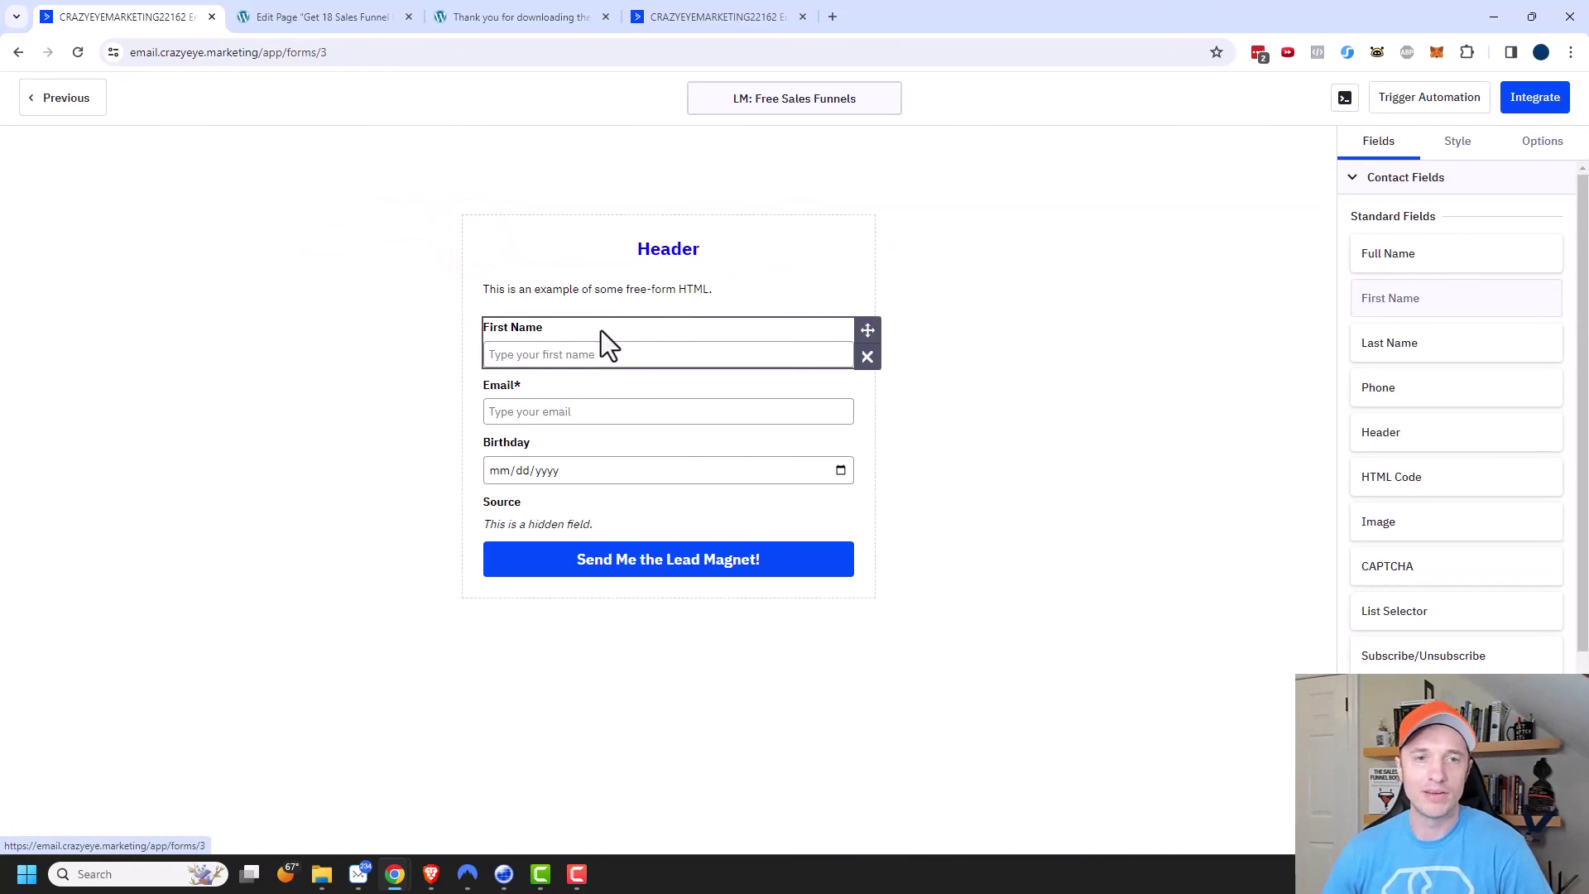
left_click(663, 284)
left_click(867, 311)
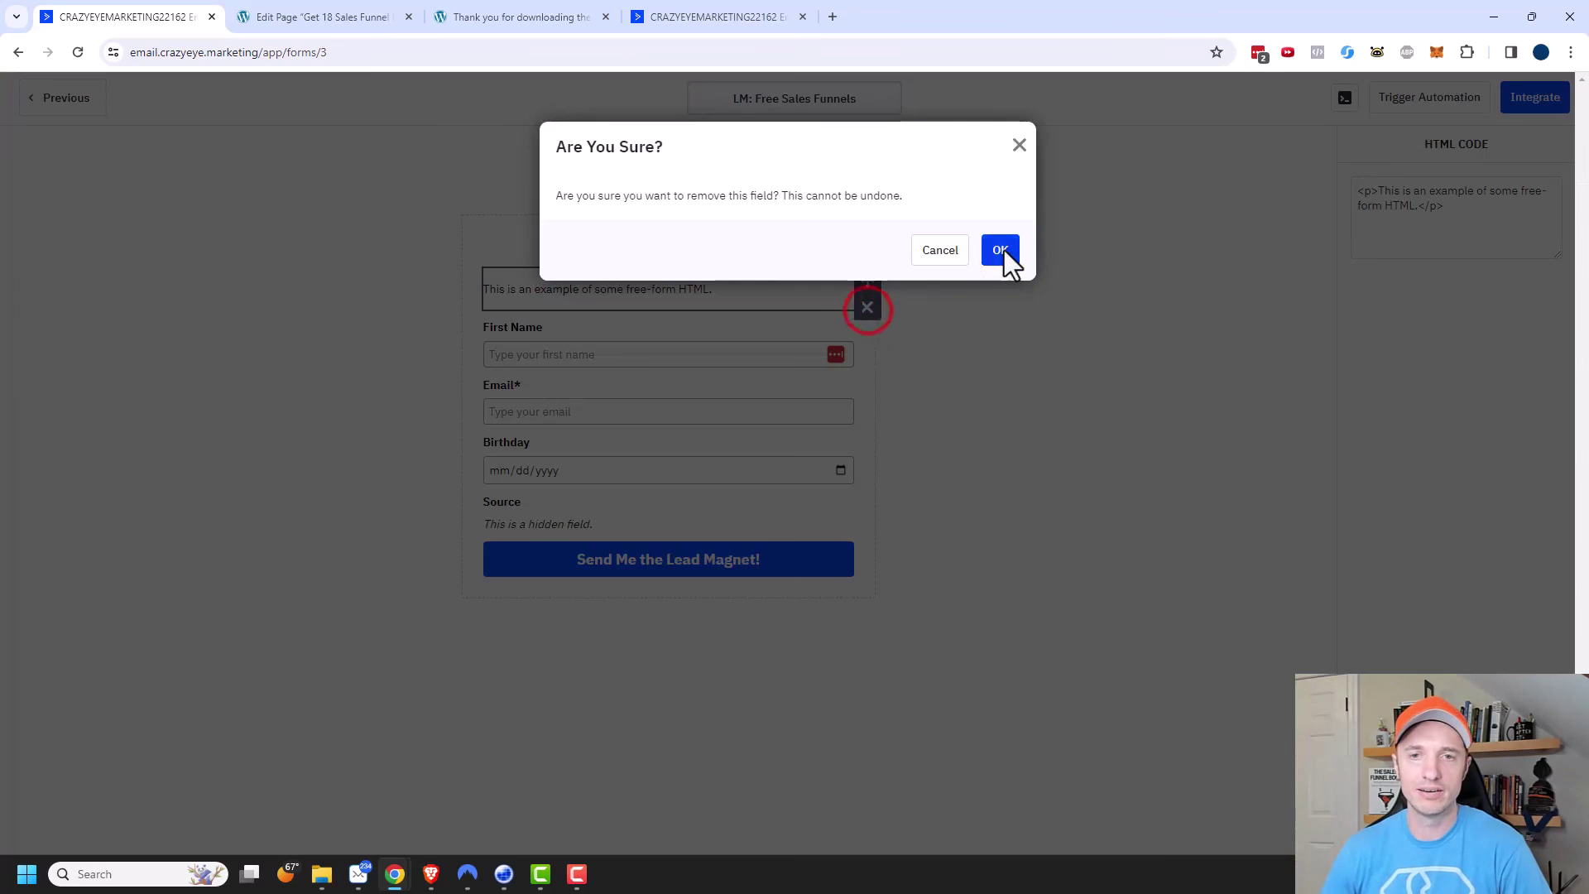
left_click(1000, 250)
left_click(656, 248)
triple_click(1406, 212)
type("Get 18 Sales Funnel Blueprints")
left_click(1327, 195)
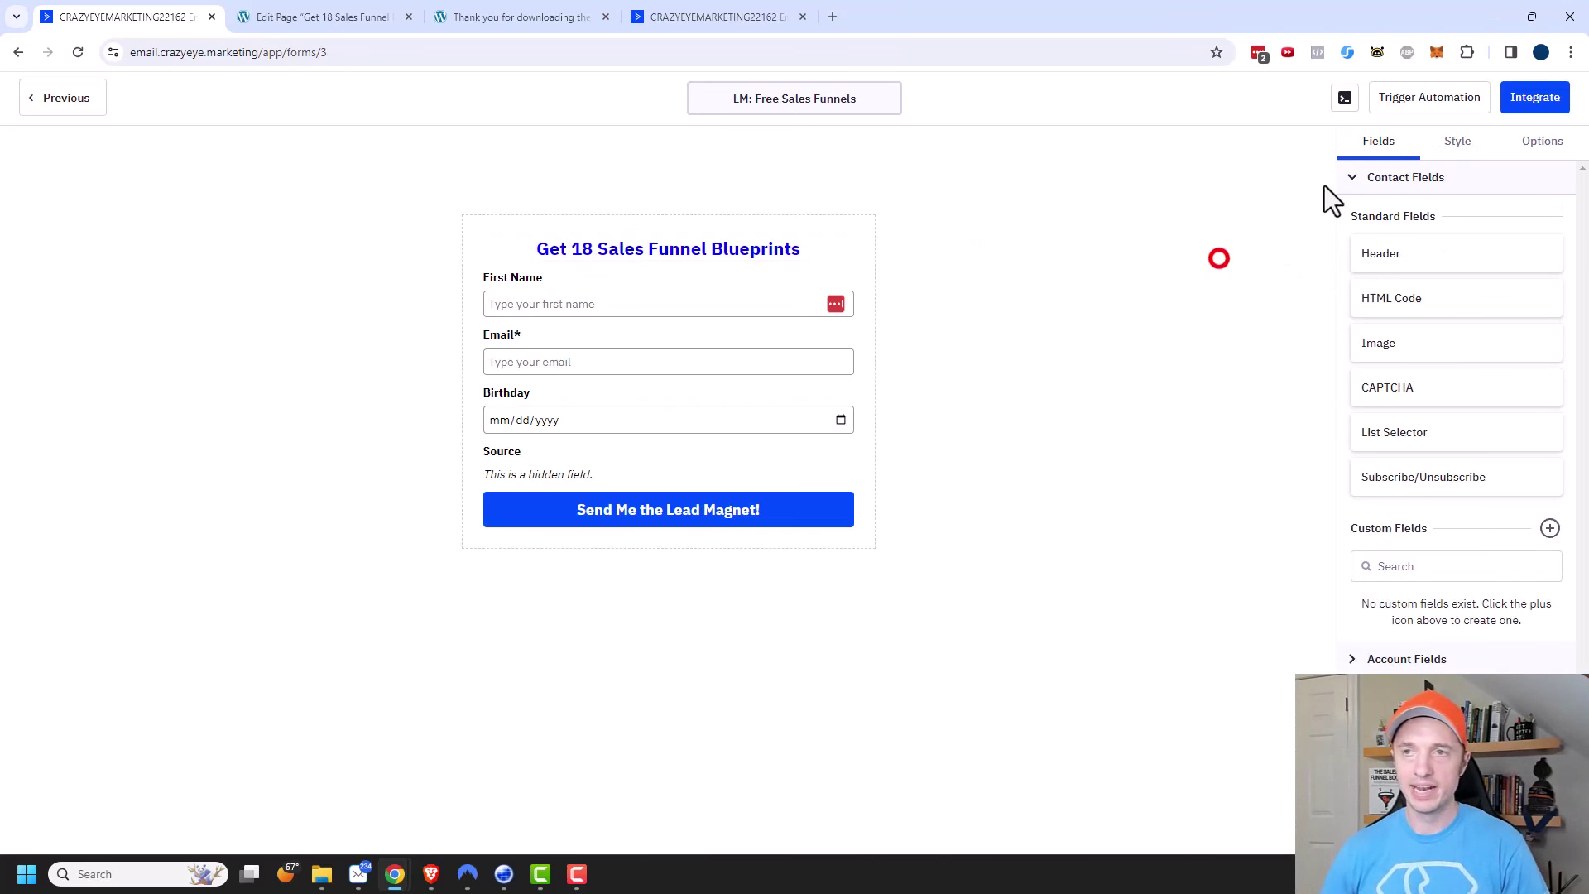
- Open the form's embed options and check the updated form on the live blueprints page
left_click(1535, 98)
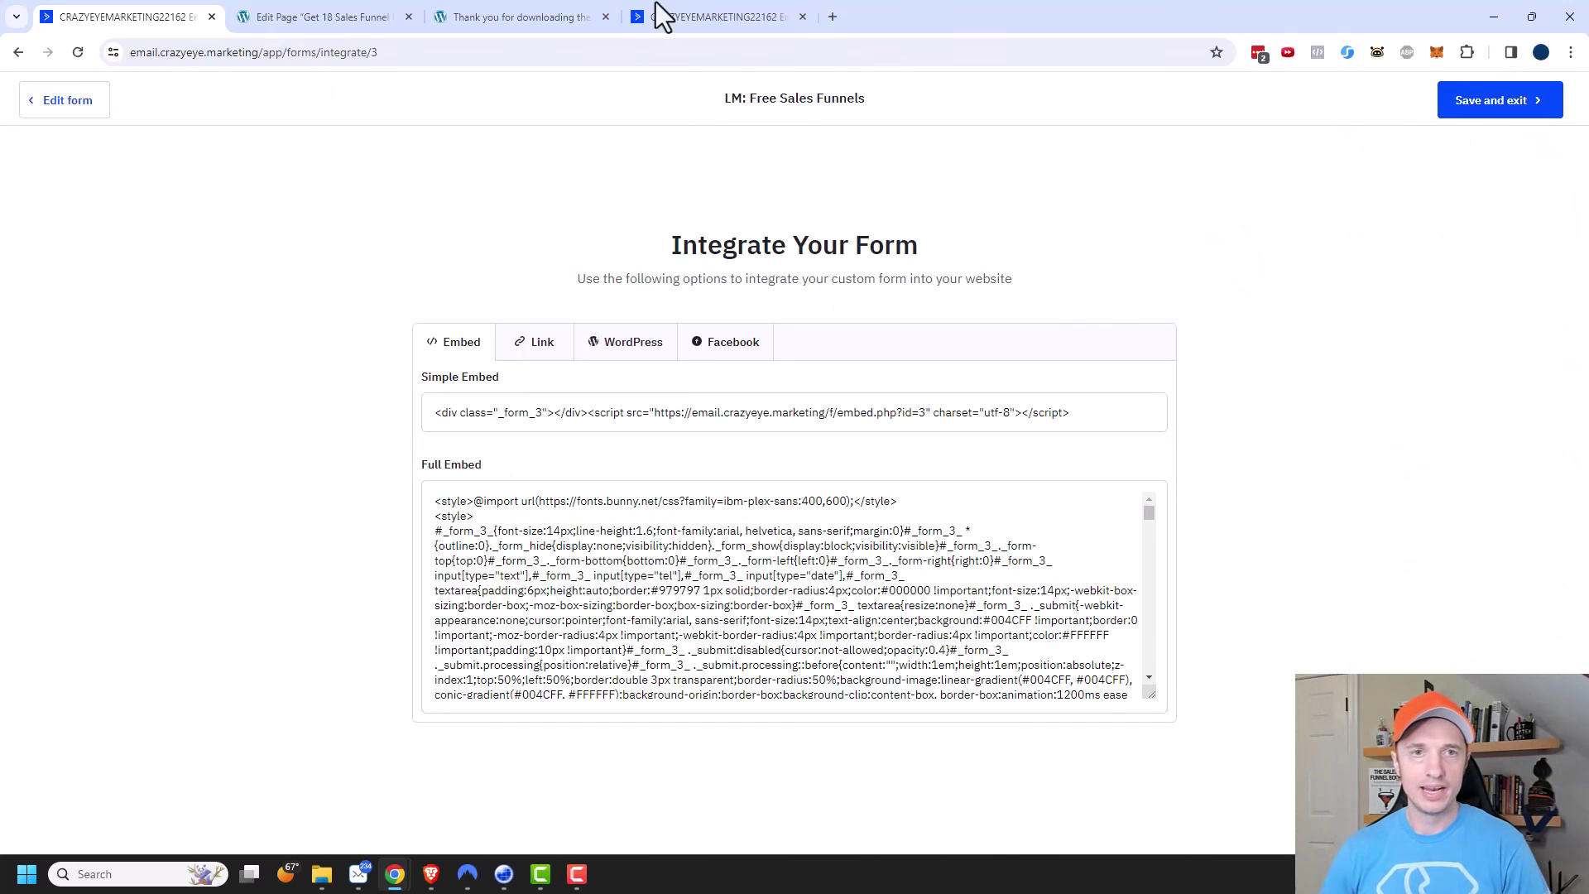
left_click(336, 16)
left_click(1435, 96)
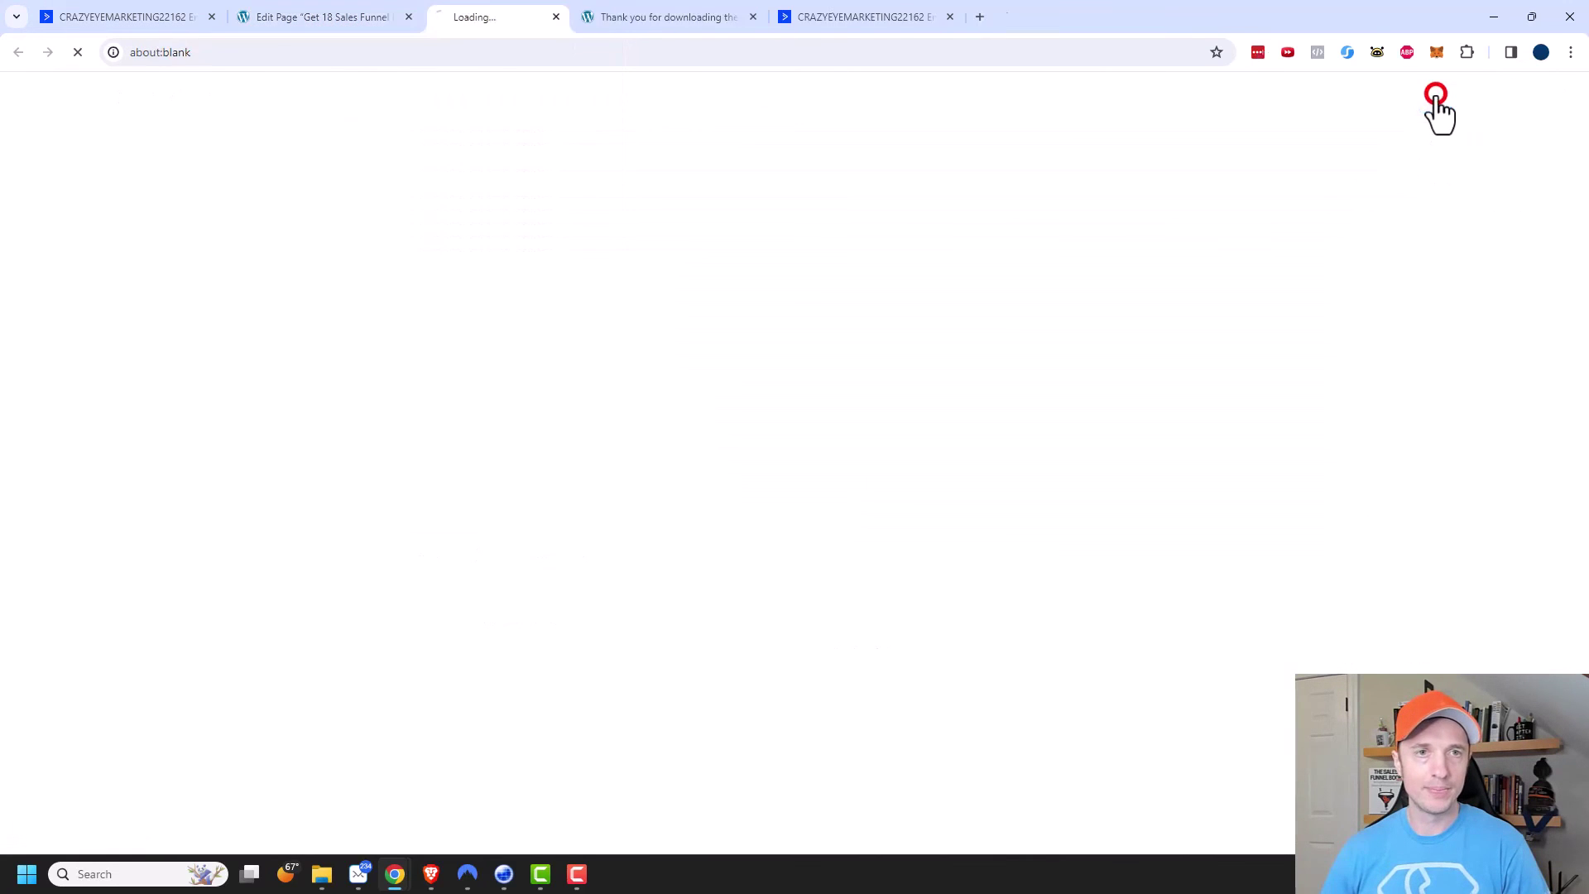
scroll(1340, 307, "down", 3)
scroll(771, 677, "down", 4)
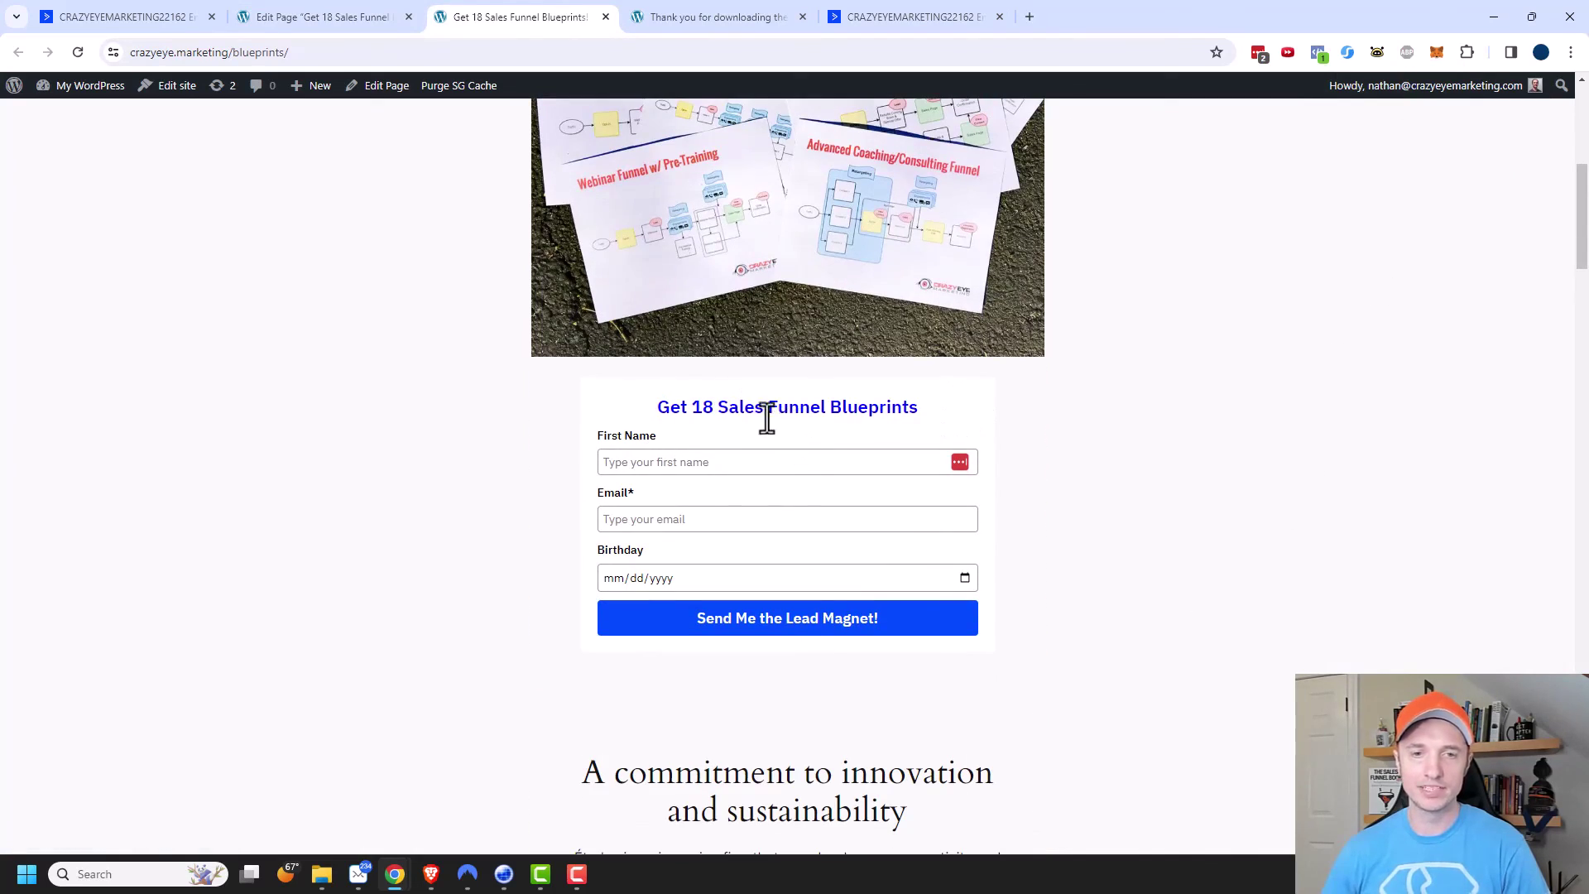
scroll(612, 514, "down", 4)
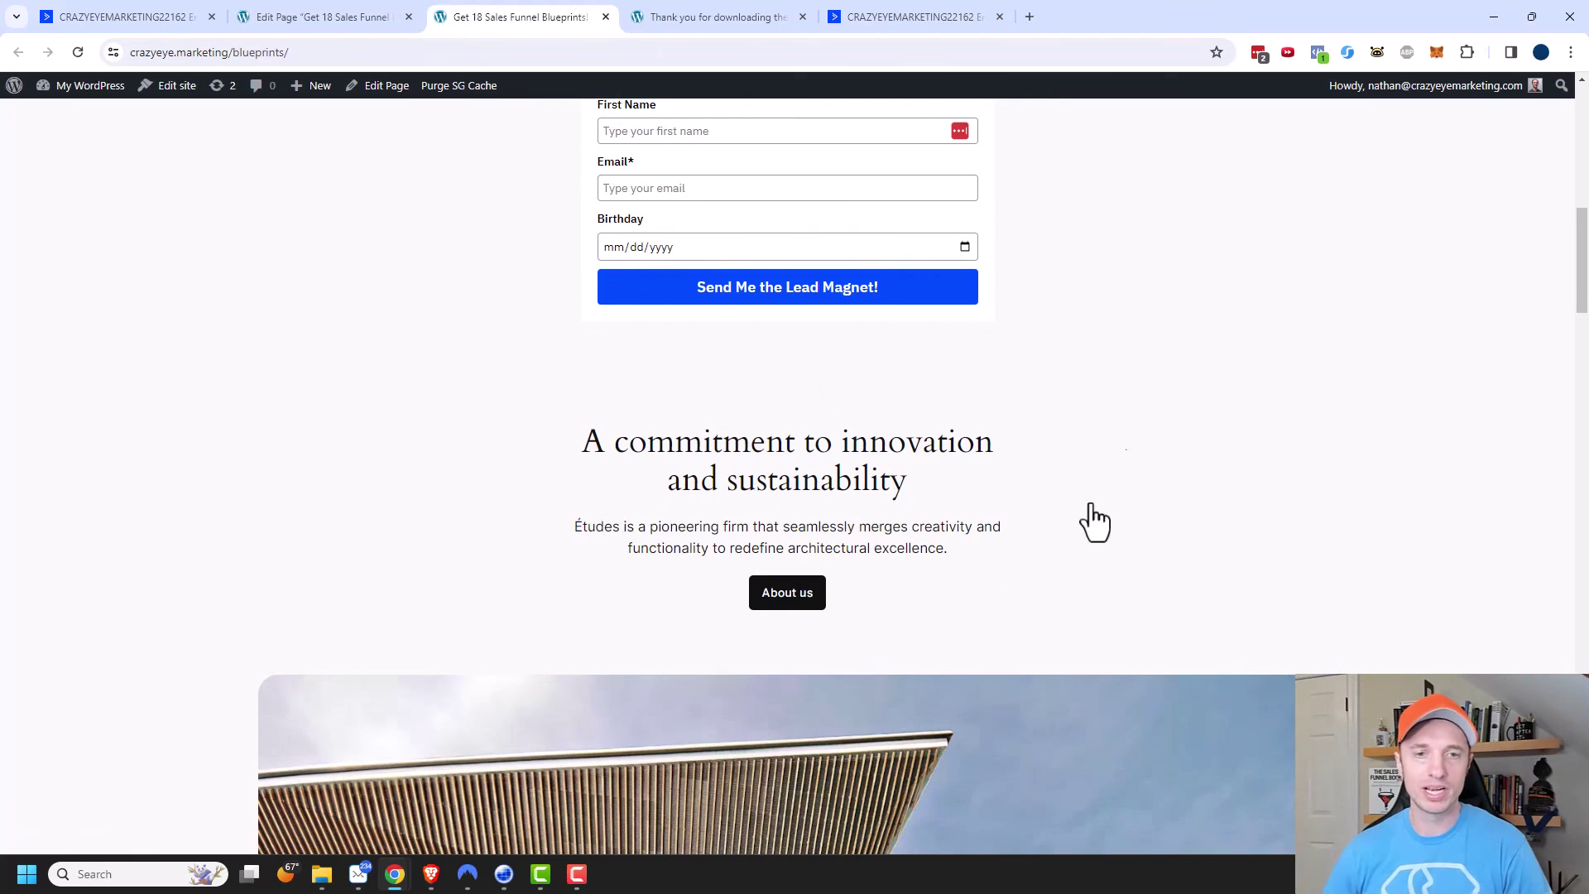
left_click(165, 26)
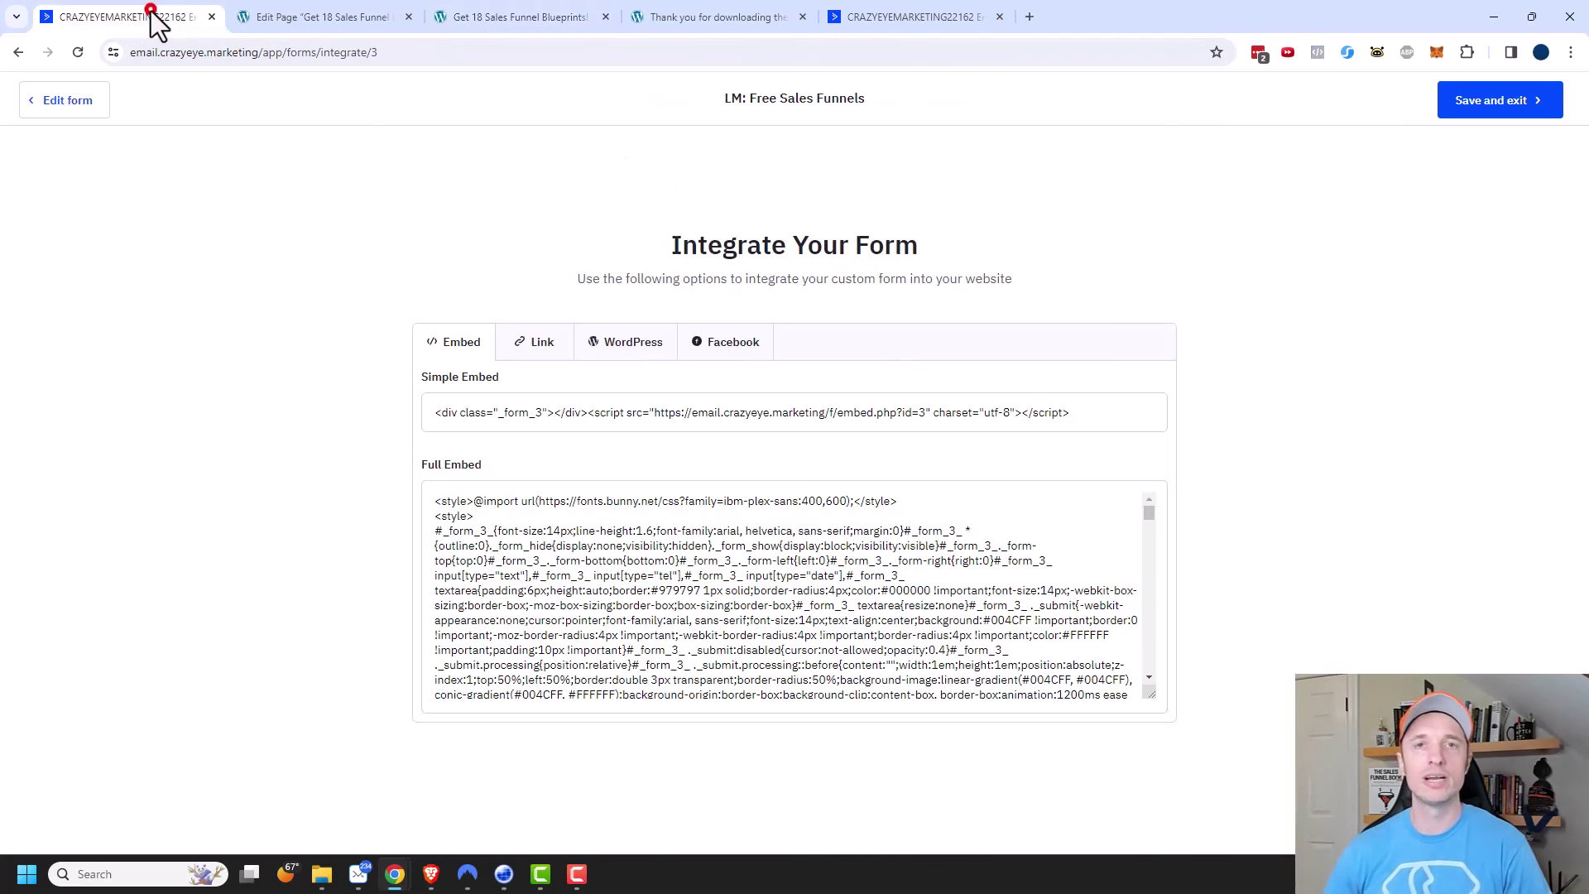